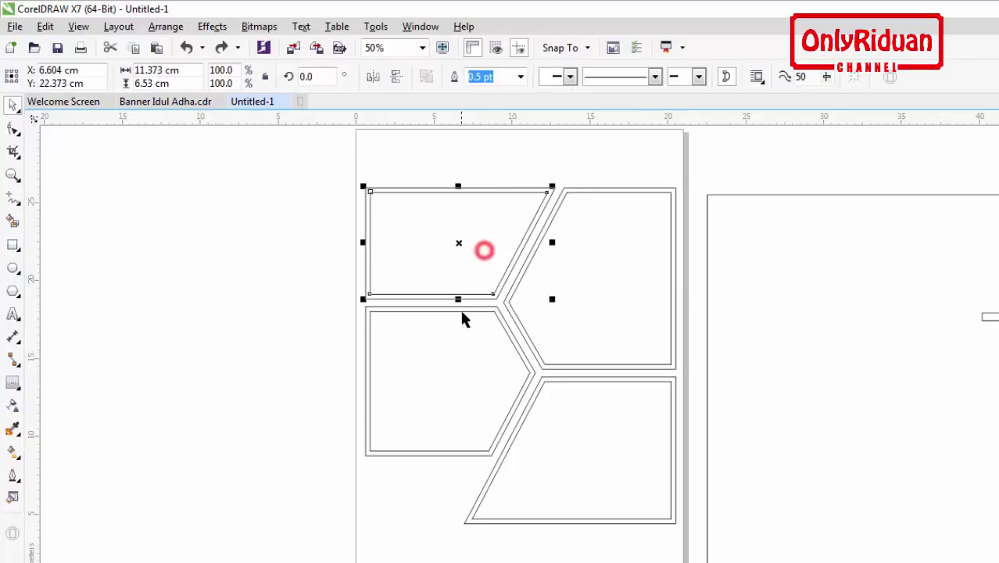
Step: Move the large rectangle onto the page, aligned to the panel layout's upper-left corner, and send it behind the four double-outlined panels
click(805, 290)
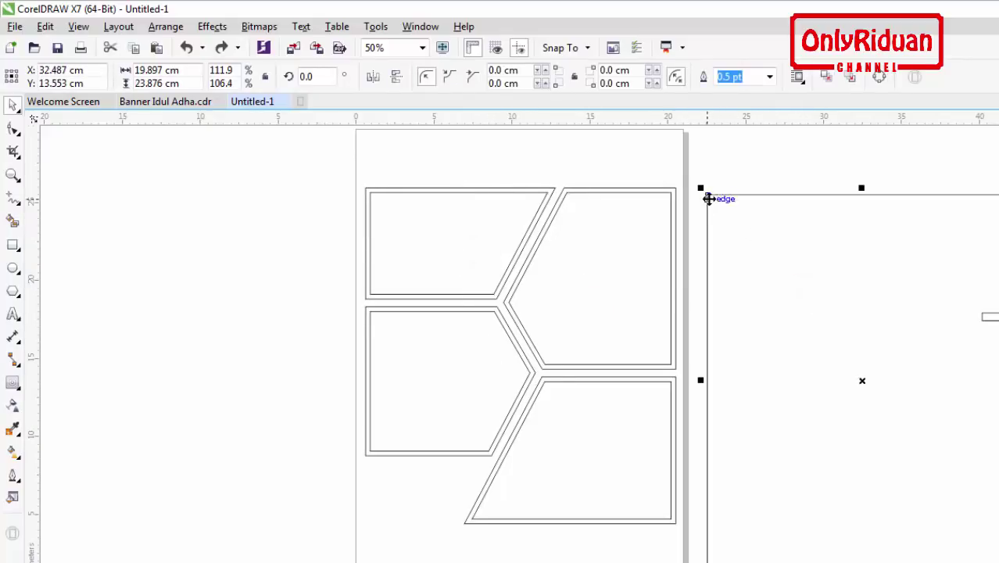
drag(708, 194, 364, 188)
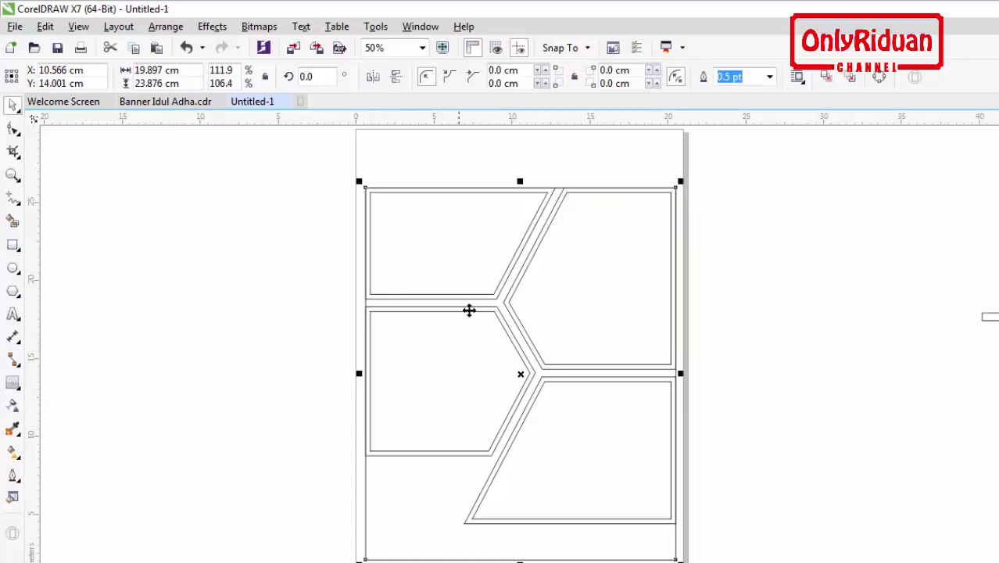
right_click(521, 376)
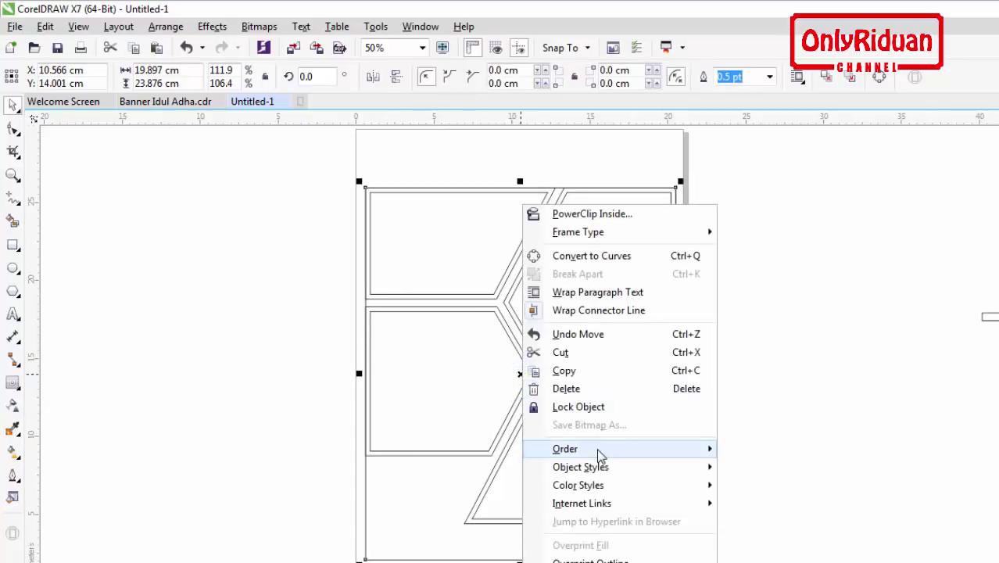
mouse_move(599, 454)
click(780, 467)
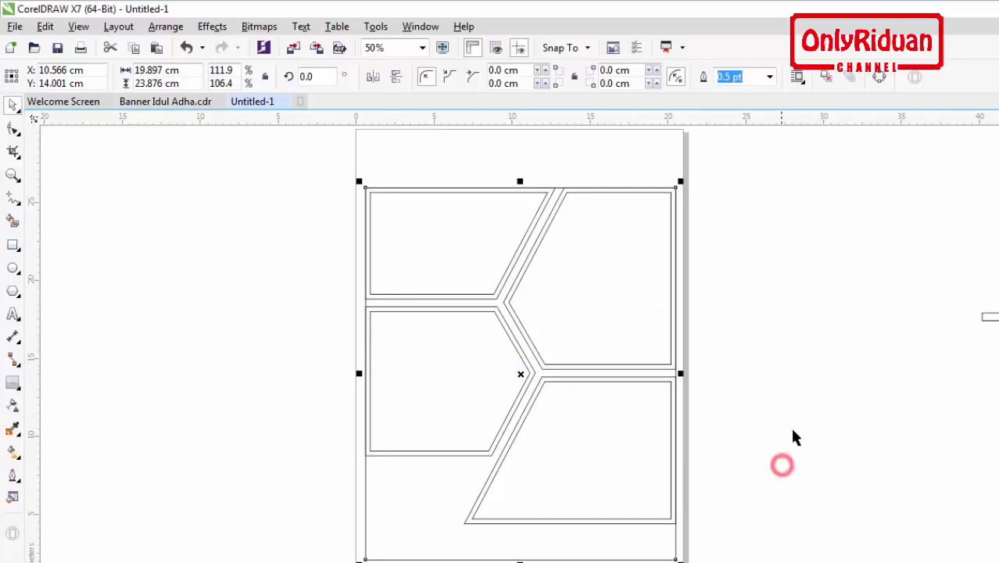
click(822, 388)
click(597, 449)
click(782, 422)
click(583, 306)
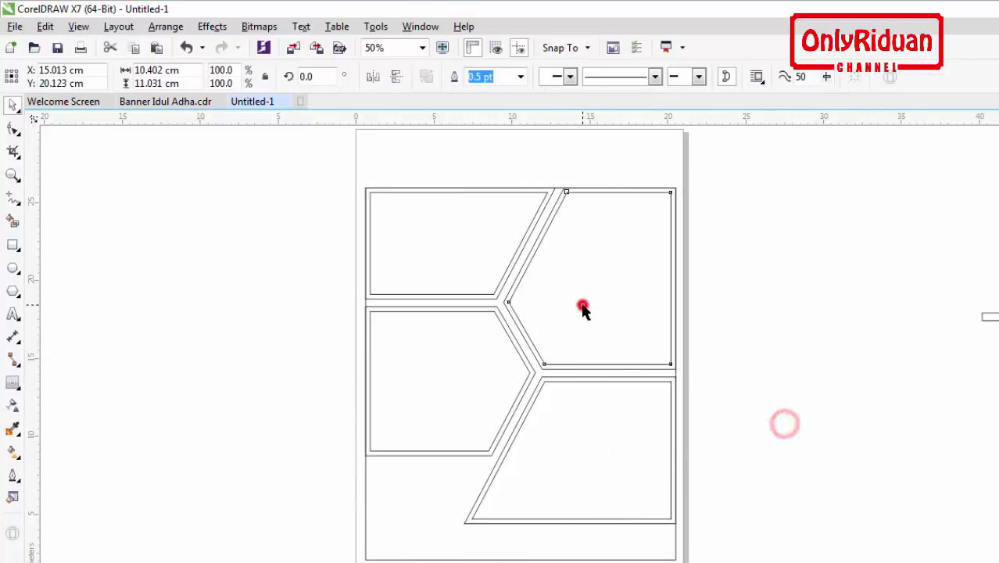
click(459, 243)
click(460, 364)
click(826, 344)
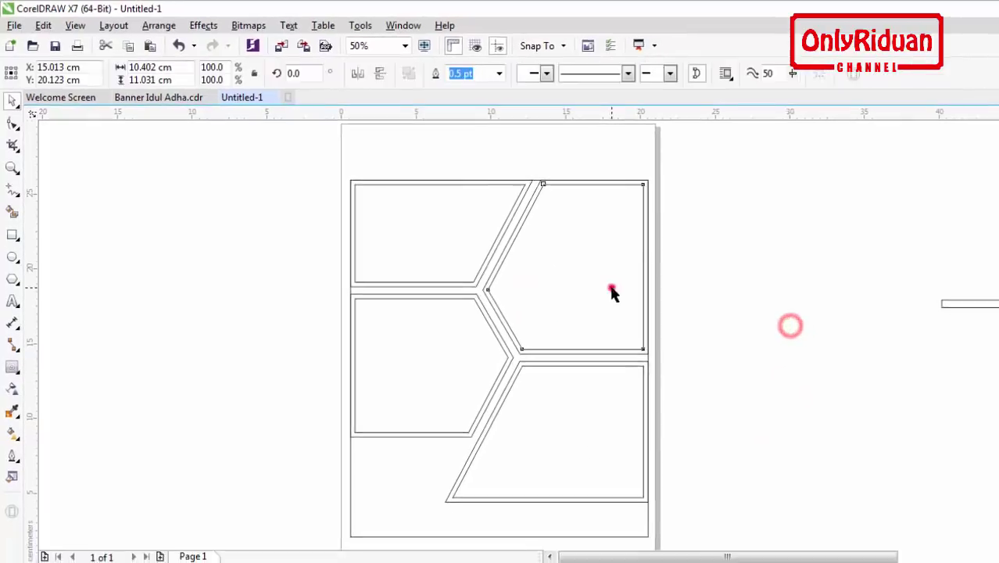
click(639, 303)
click(730, 279)
Step: Import the round_4-00000 picture and place it over the page at about 40.4 × 20.6 cm
drag(978, 298, 986, 337)
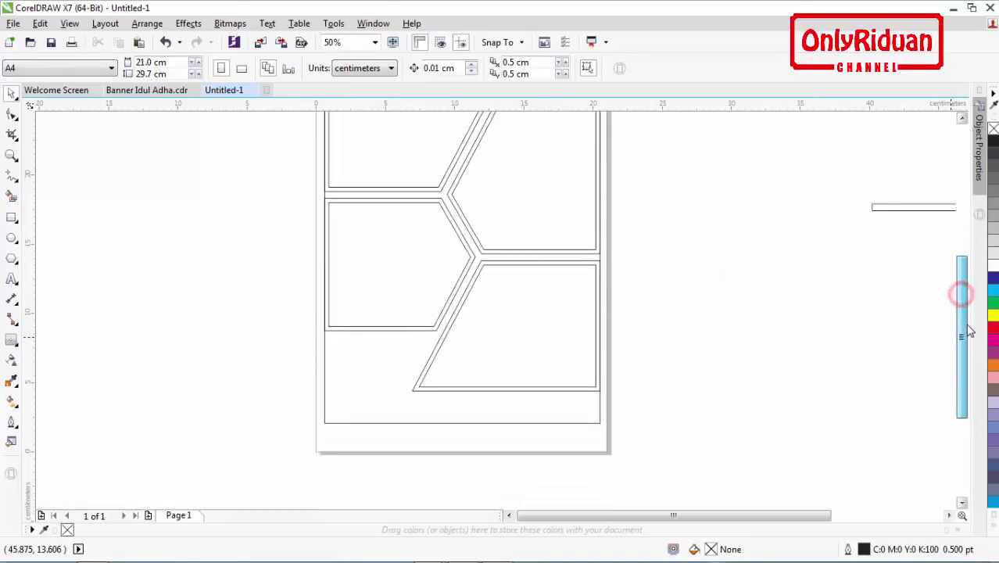
click(366, 381)
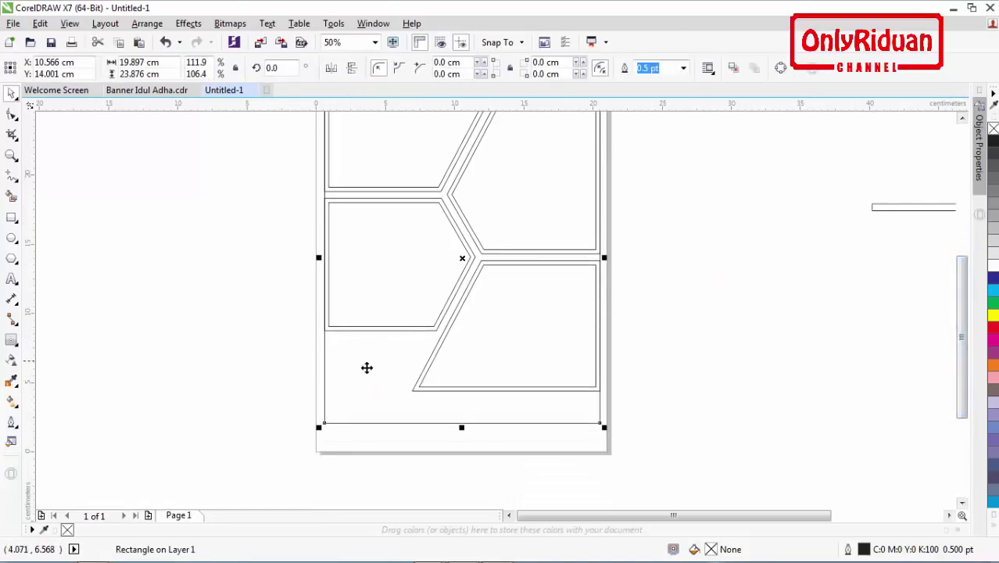
click(14, 24)
click(54, 250)
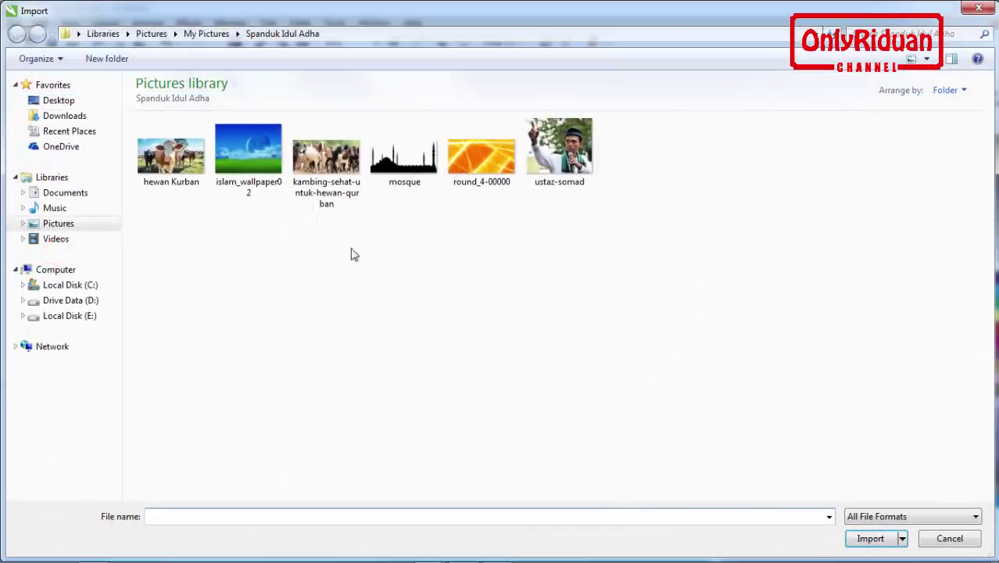
click(498, 168)
click(854, 537)
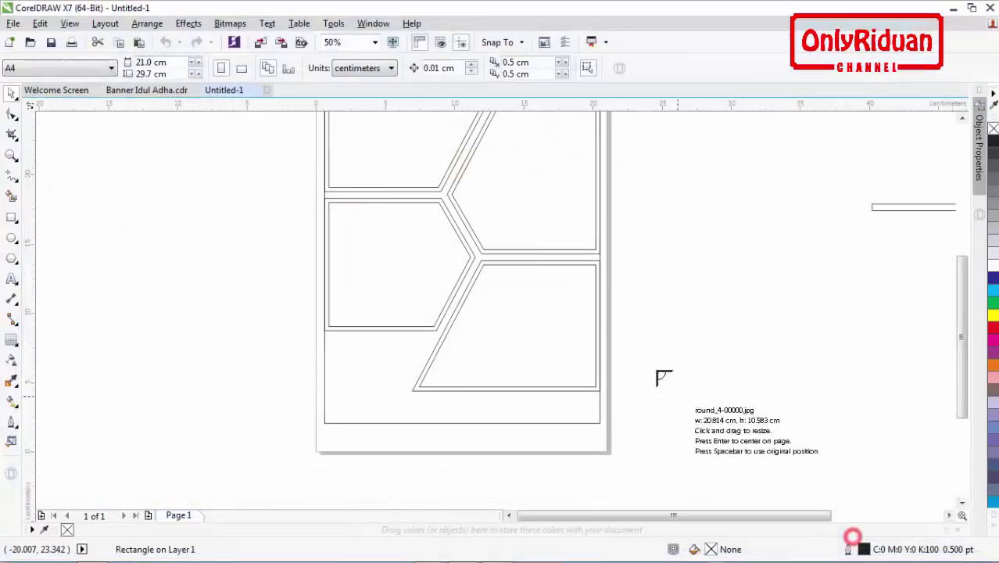
drag(118, 139, 677, 422)
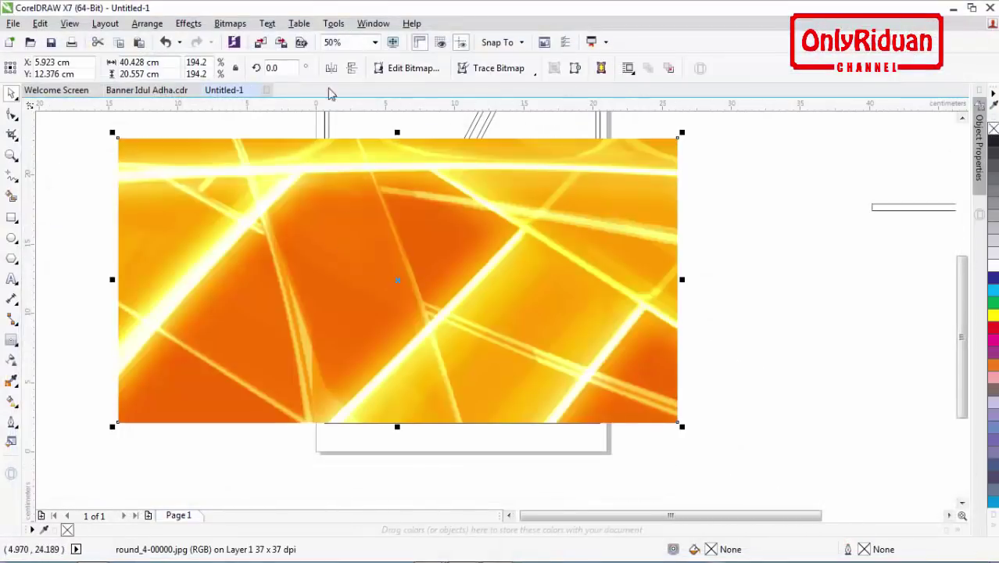
Step: Rotate the imported picture 90 degrees and move it off the page, beside the panel layout
click(287, 68)
text(90)
key(Return)
scroll(452, 217, down, 2)
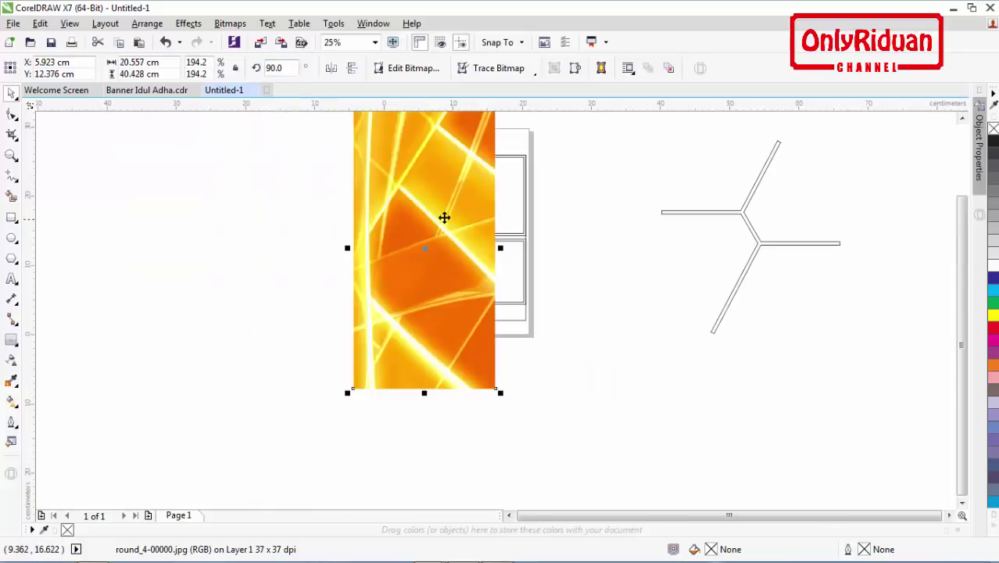
drag(439, 201, 281, 221)
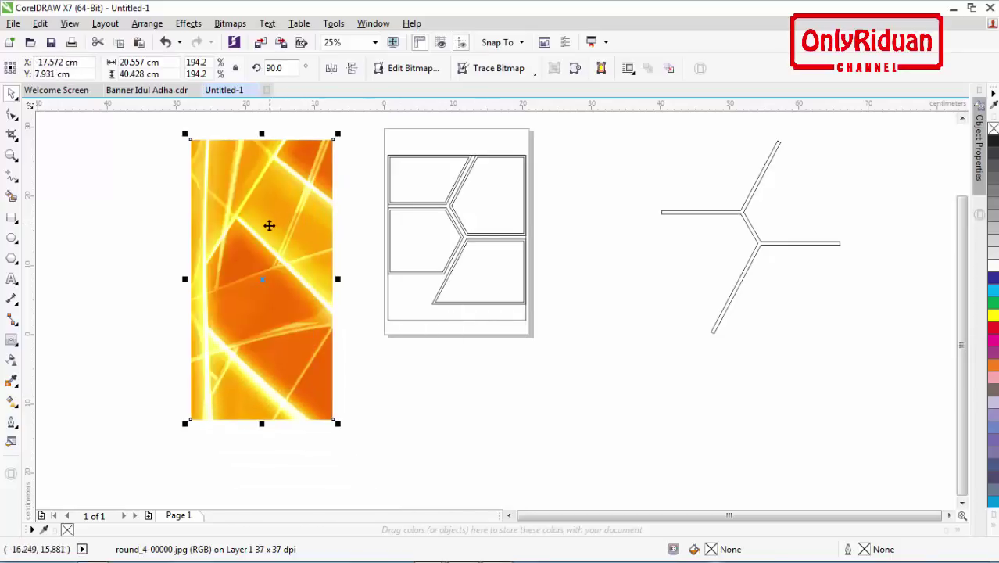
Step: PowerClip the orange picture inside the large rectangle behind the panels
right_click(269, 211)
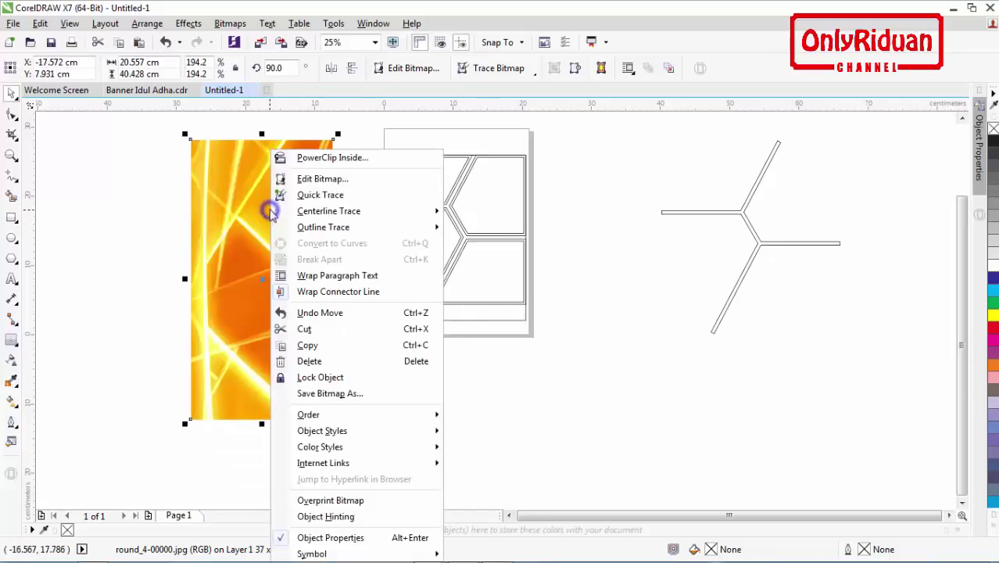
click(324, 156)
click(421, 315)
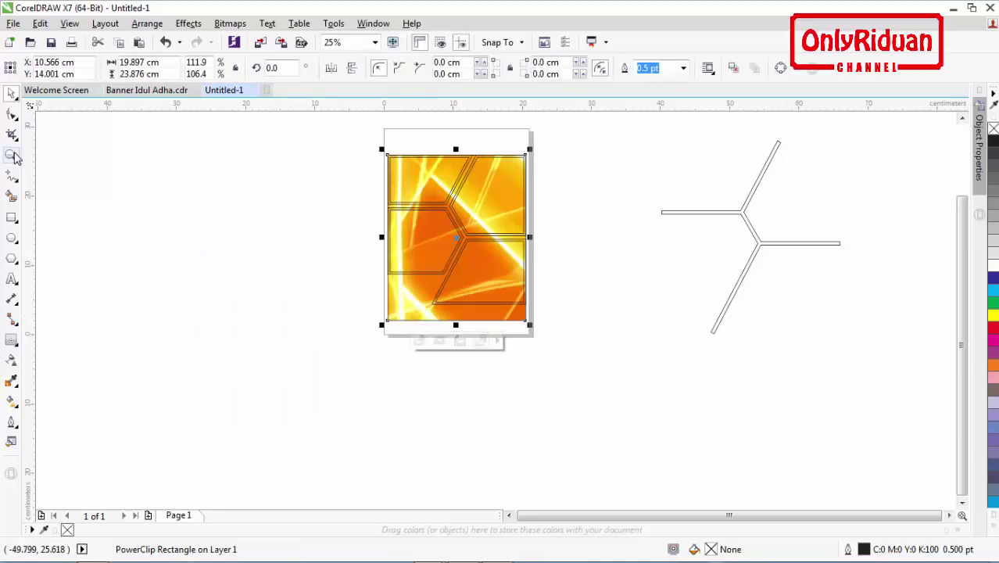
click(13, 156)
drag(369, 134, 560, 327)
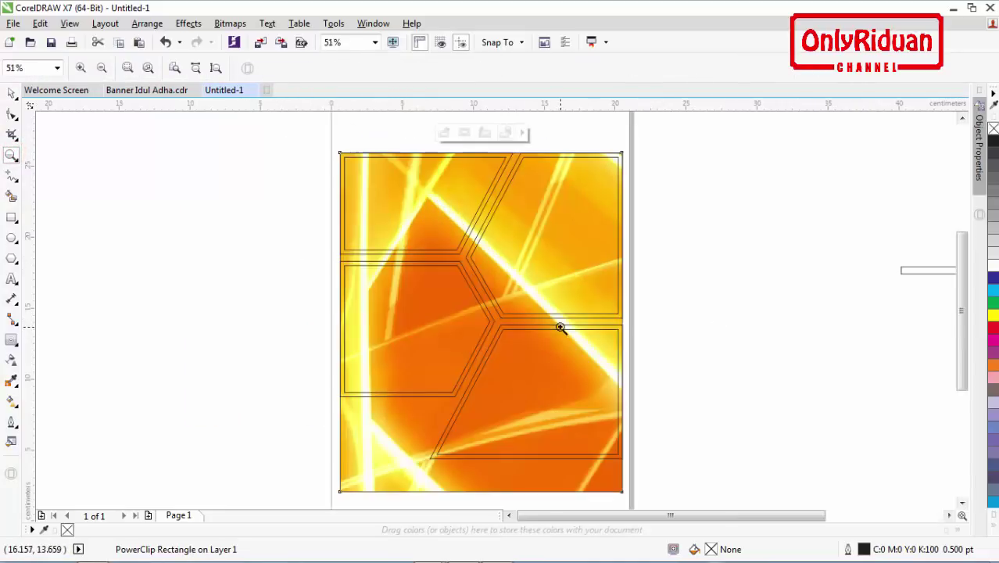
click(12, 93)
click(147, 143)
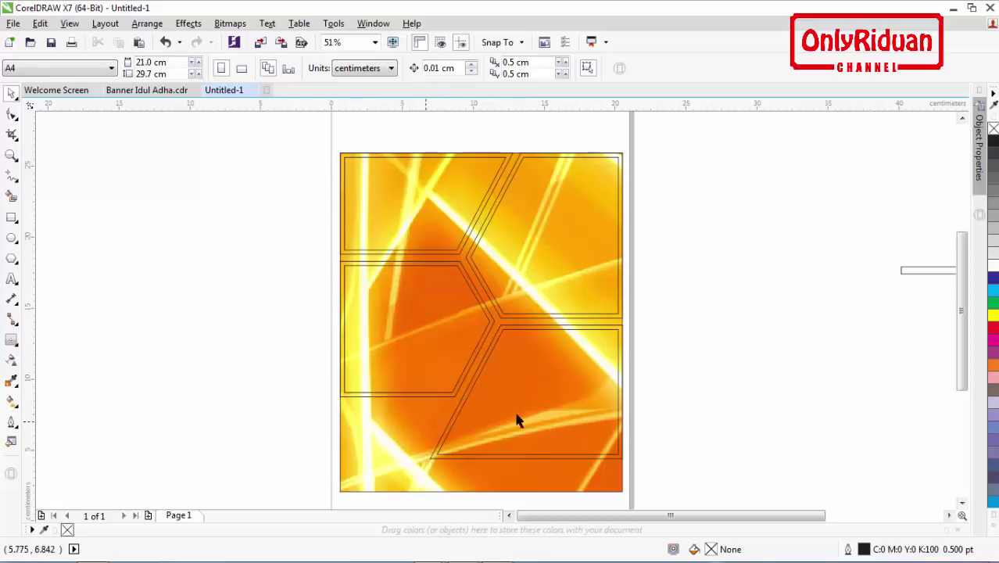
Step: Open the large rectangle's PowerClip contents for editing and copy the orange picture inside it
drag(963, 312, 963, 333)
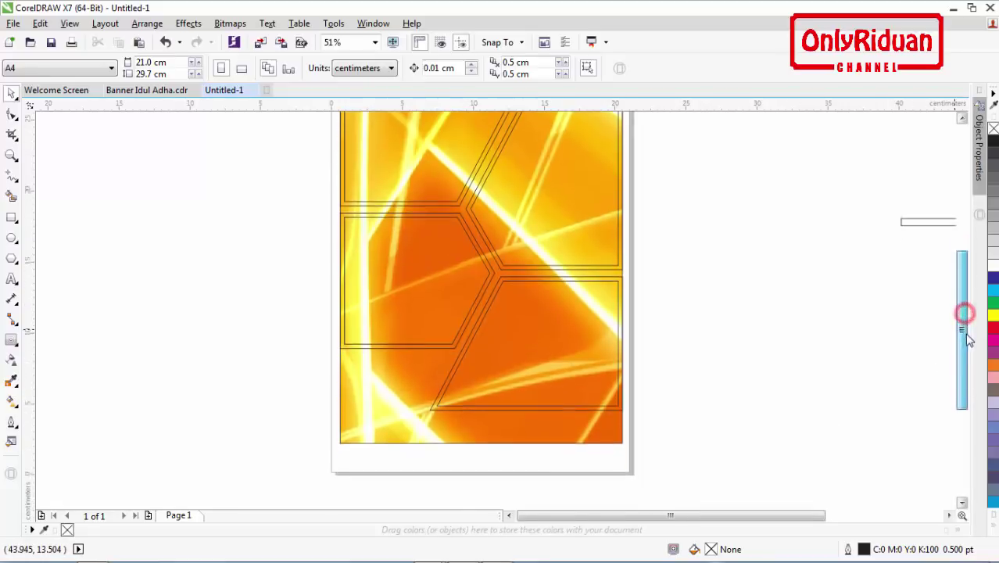
click(780, 283)
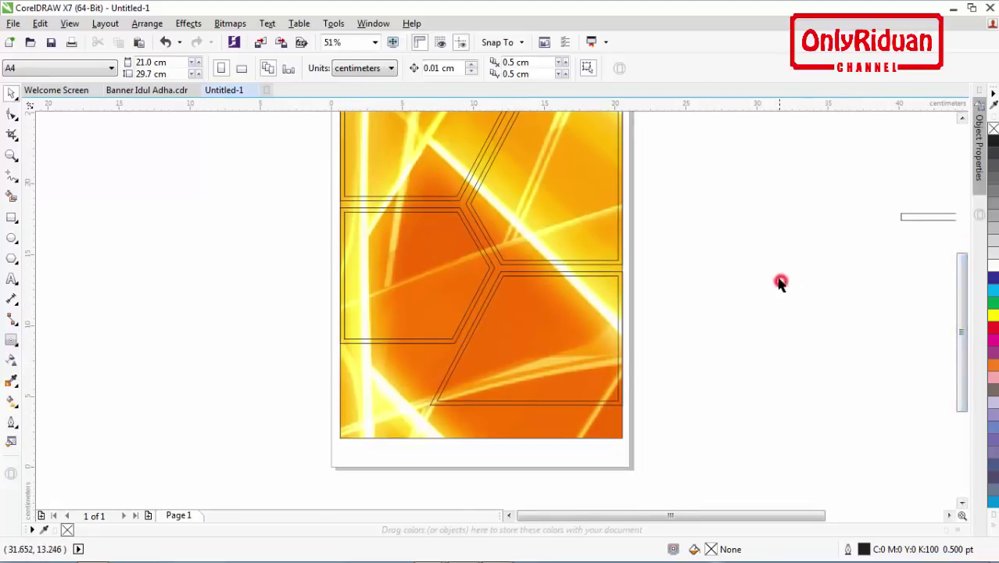
click(400, 367)
right_click(400, 369)
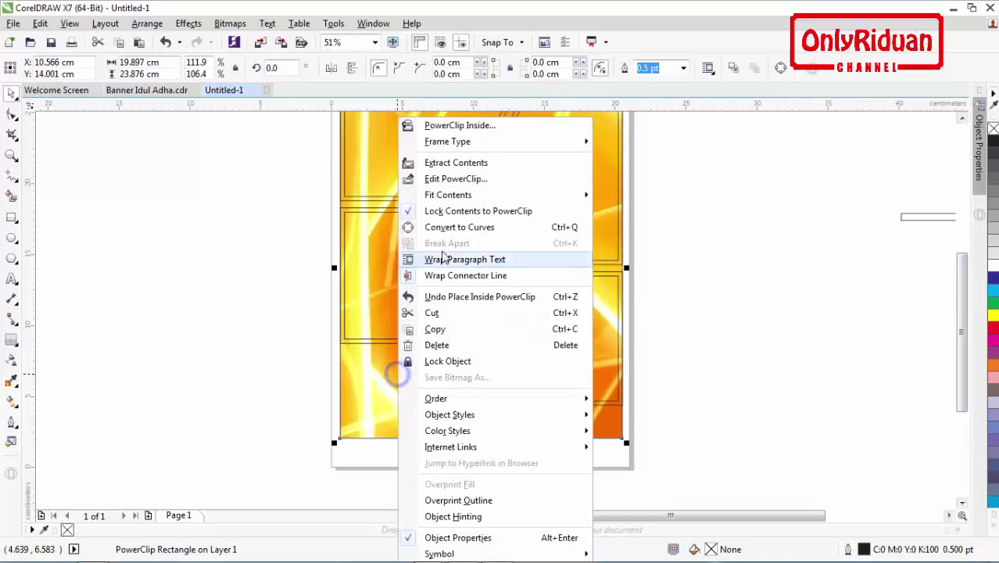
click(227, 363)
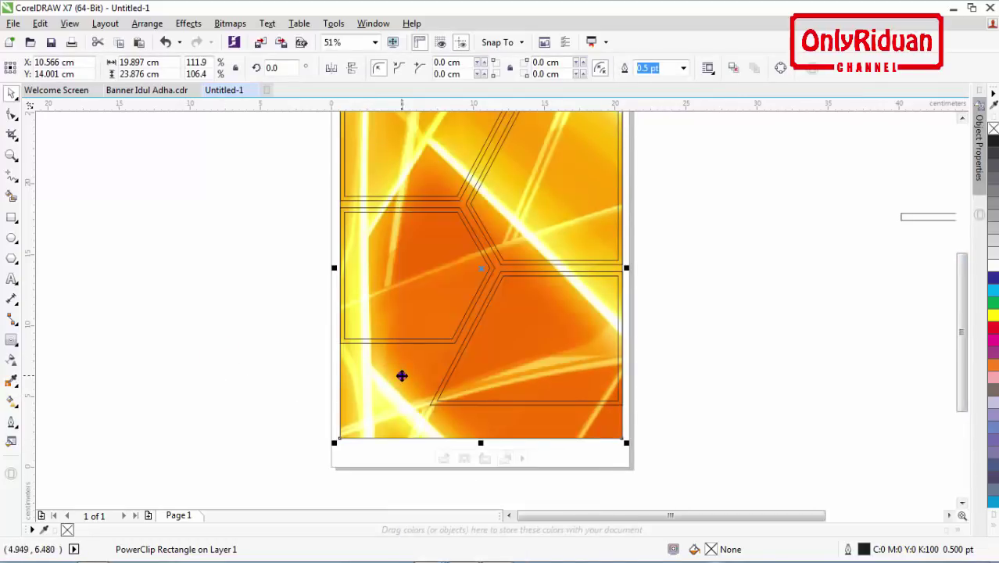
right_click(401, 376)
click(455, 180)
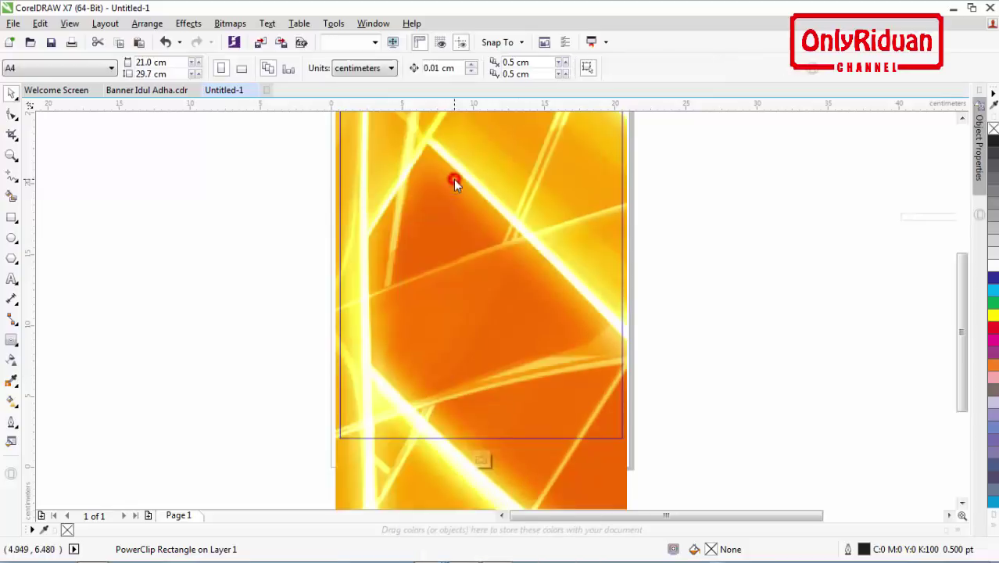
click(535, 469)
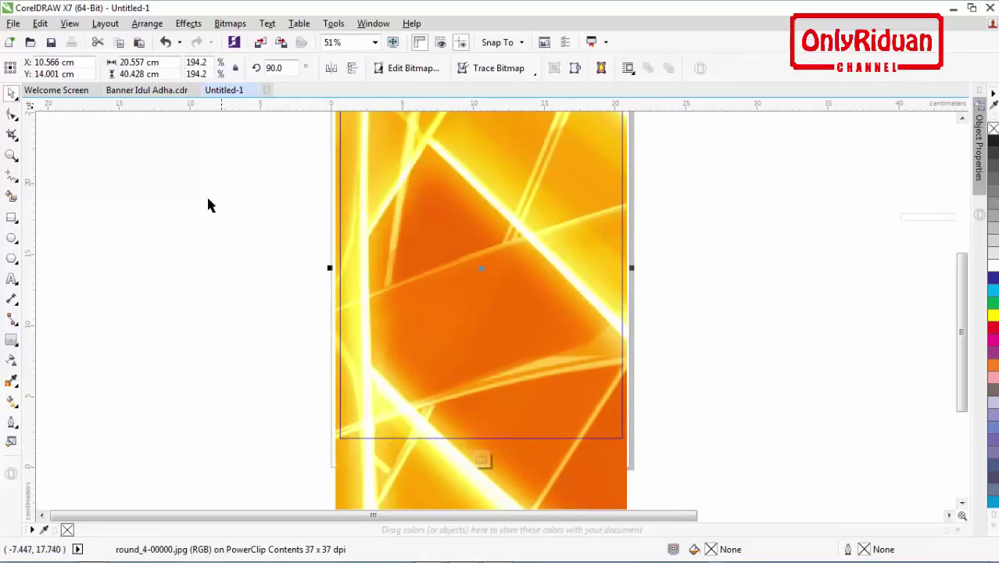
click(43, 24)
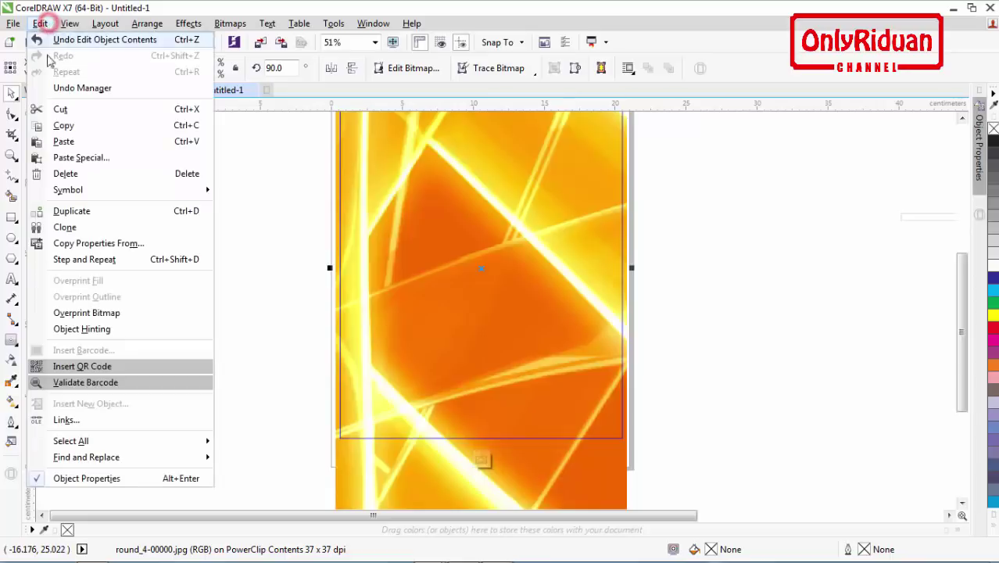
click(63, 125)
Step: Apply a uniform transparency of 50 to the clipped orange picture and finish editing the PowerClip
scroll(383, 439, down, 1)
click(387, 435)
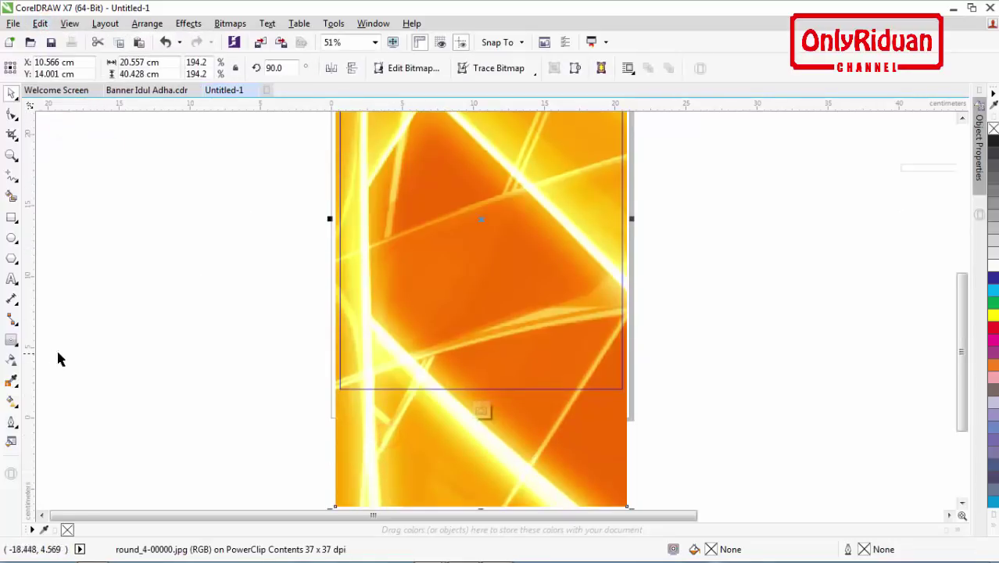
click(11, 360)
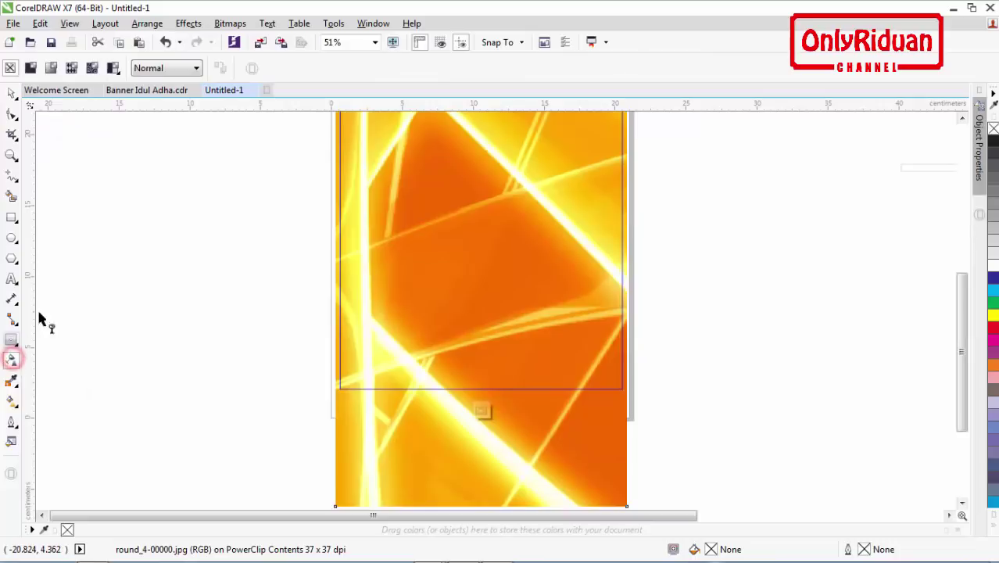
click(31, 69)
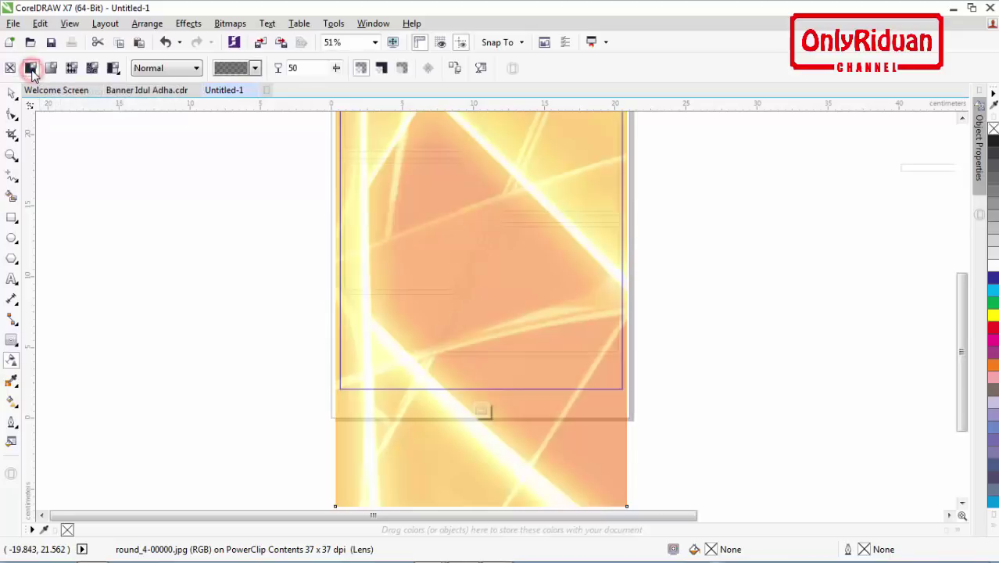
right_click(453, 263)
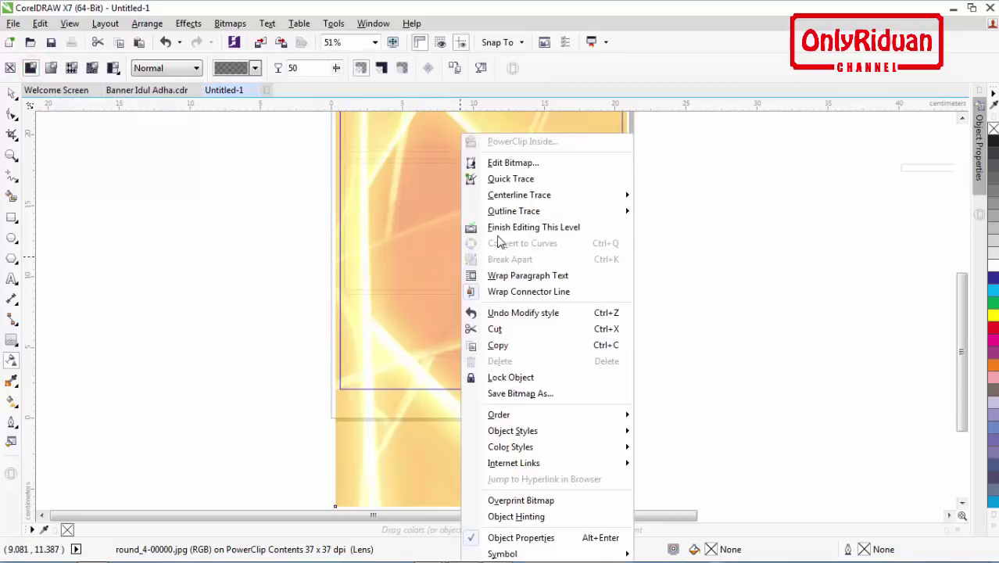
click(478, 227)
Step: Paste the copied opaque orange picture onto the page over the panel layout
click(962, 119)
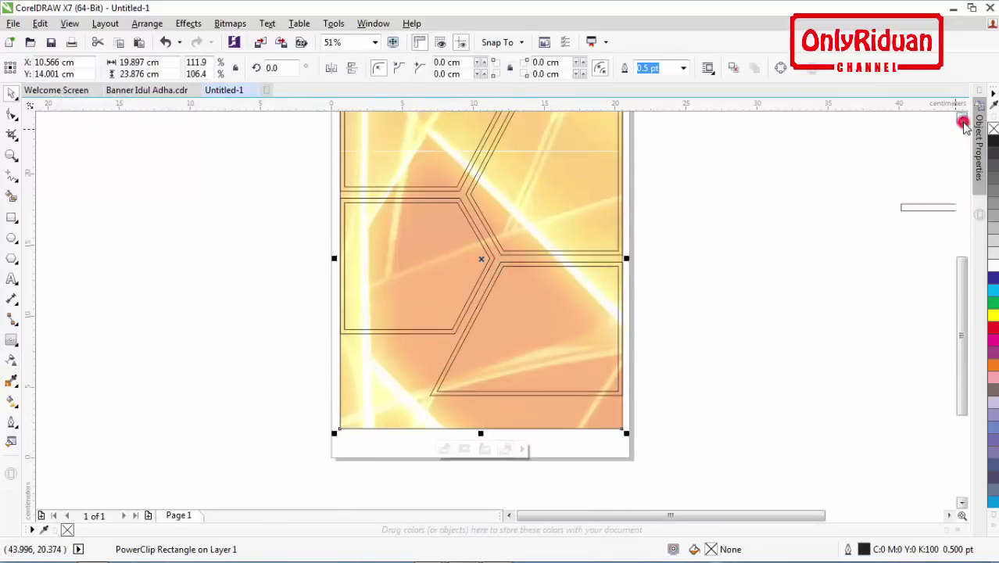
click(962, 119)
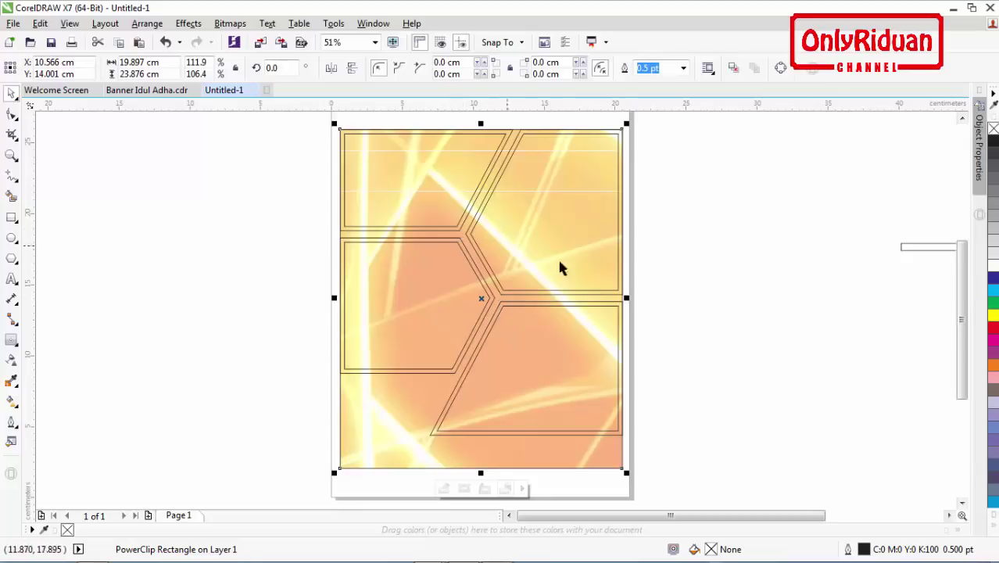
key(ctrl+v)
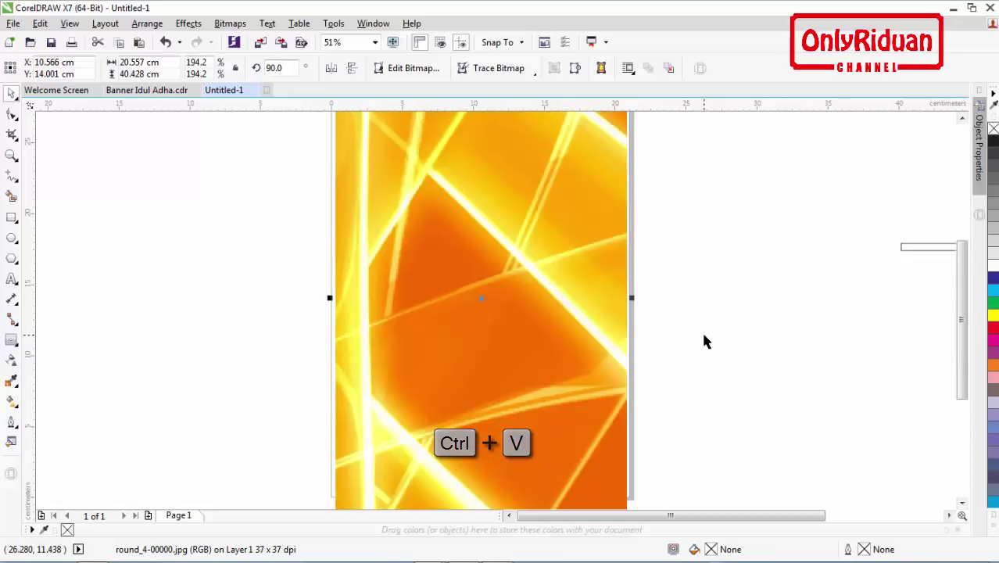
click(722, 389)
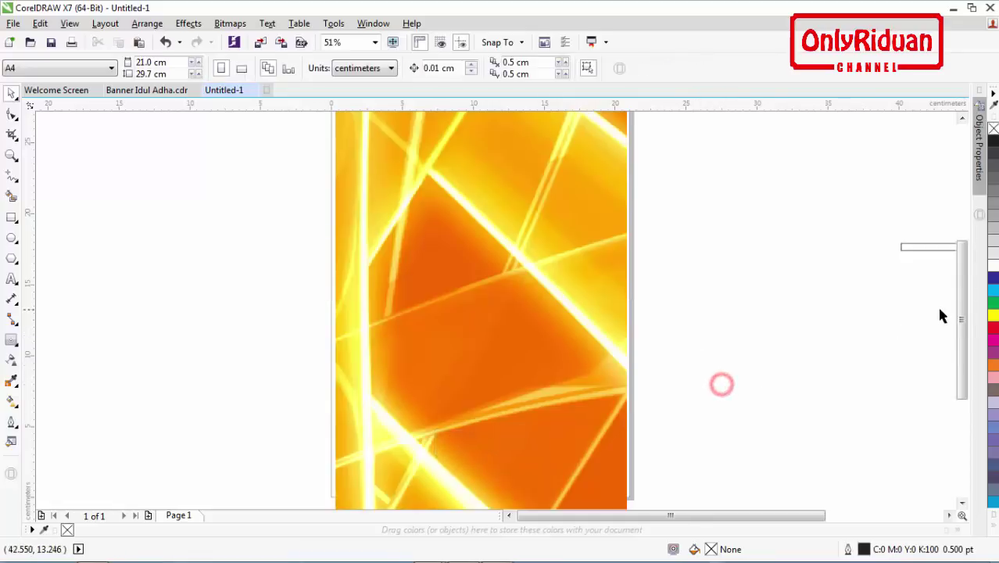
Step: Bring the nine panel and frame outlines to the front of the page, above the opaque orange picture
drag(962, 315, 961, 305)
scroll(756, 298, down, 2)
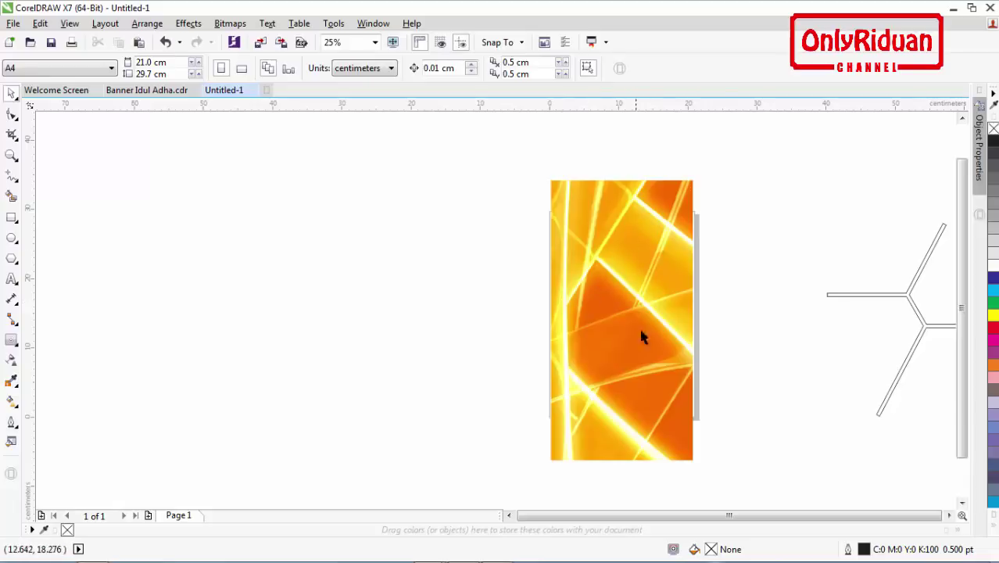
drag(723, 413, 515, 222)
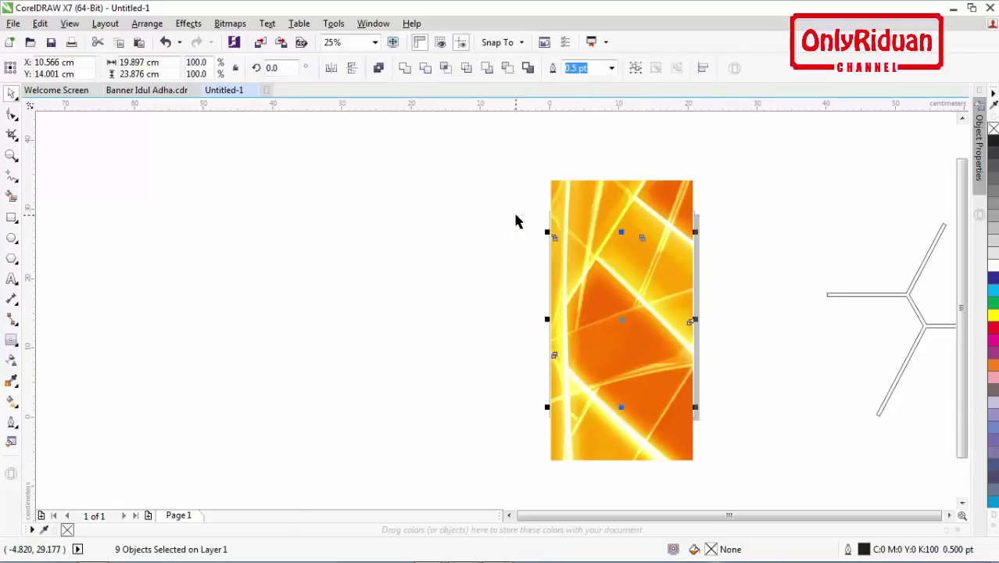
right_click(625, 320)
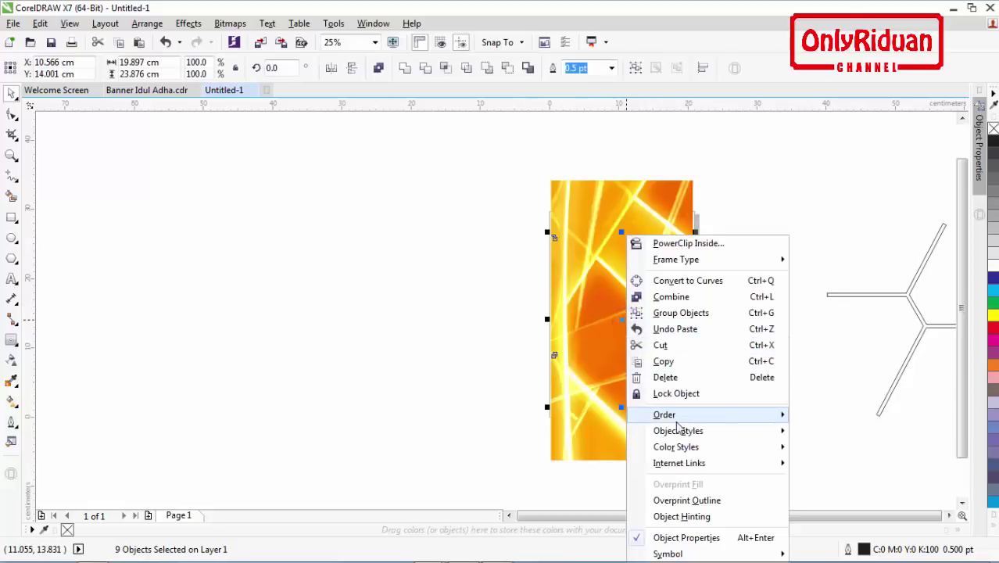
mouse_move(678, 418)
click(828, 410)
click(778, 352)
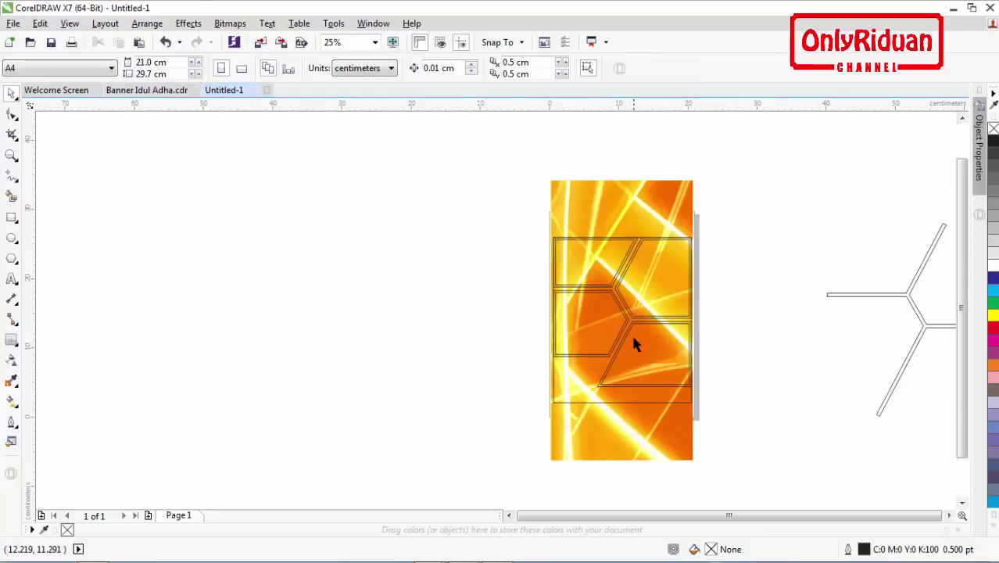
scroll(625, 347, up, 1)
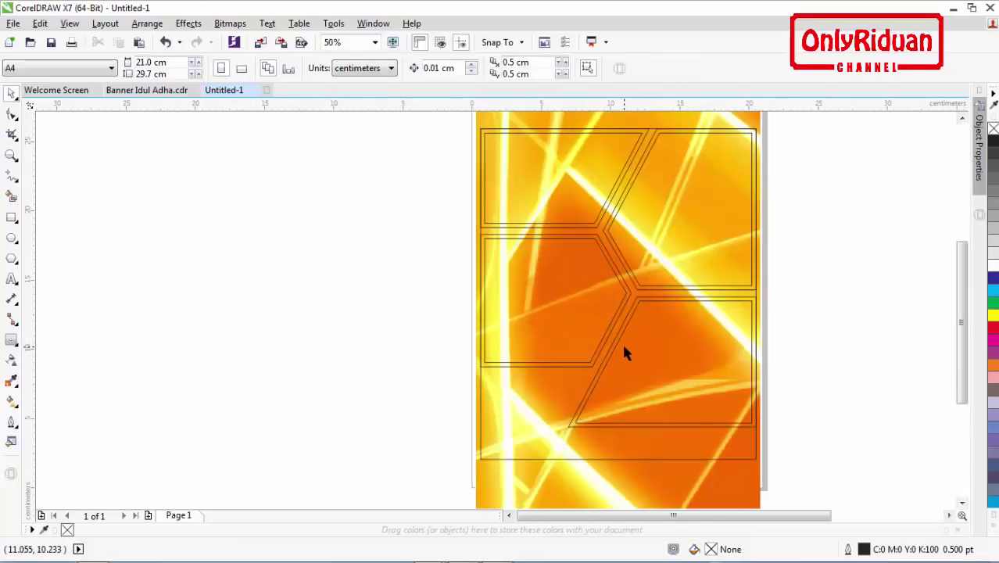
click(962, 118)
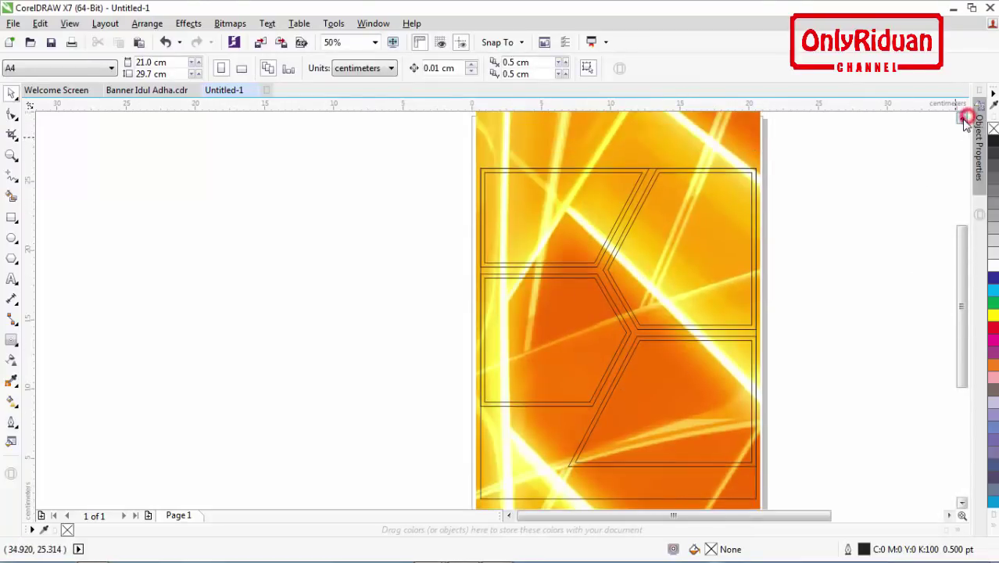
click(962, 118)
click(962, 118)
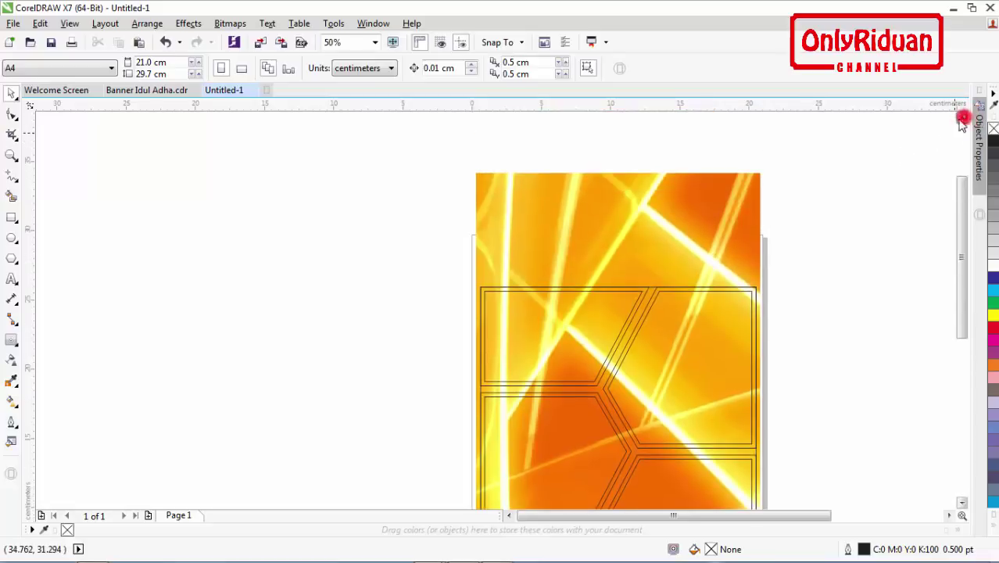
click(720, 205)
drag(679, 206, 882, 288)
drag(709, 203, 838, 189)
drag(635, 215, 499, 161)
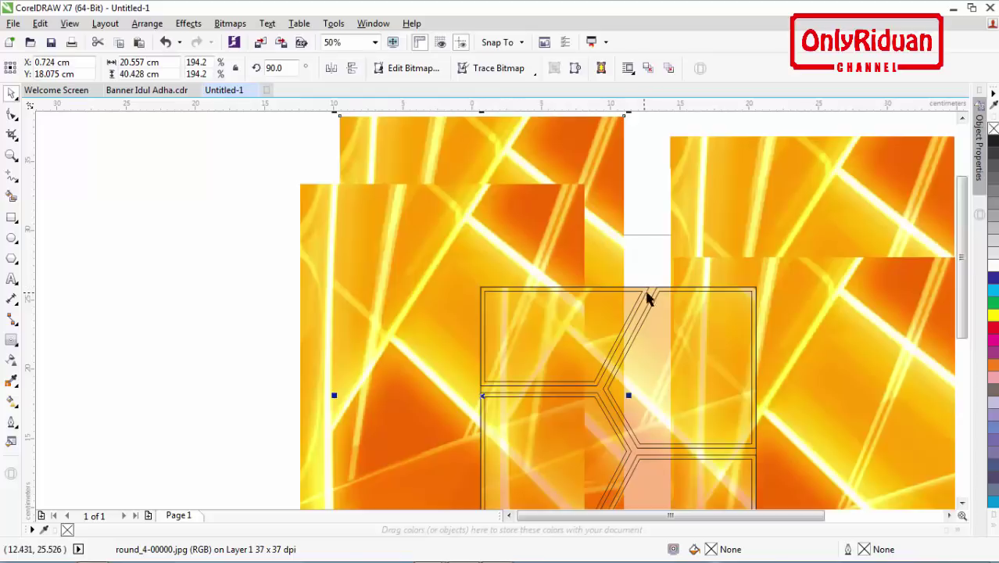
key(ctrl+a)
key(c)
key(e)
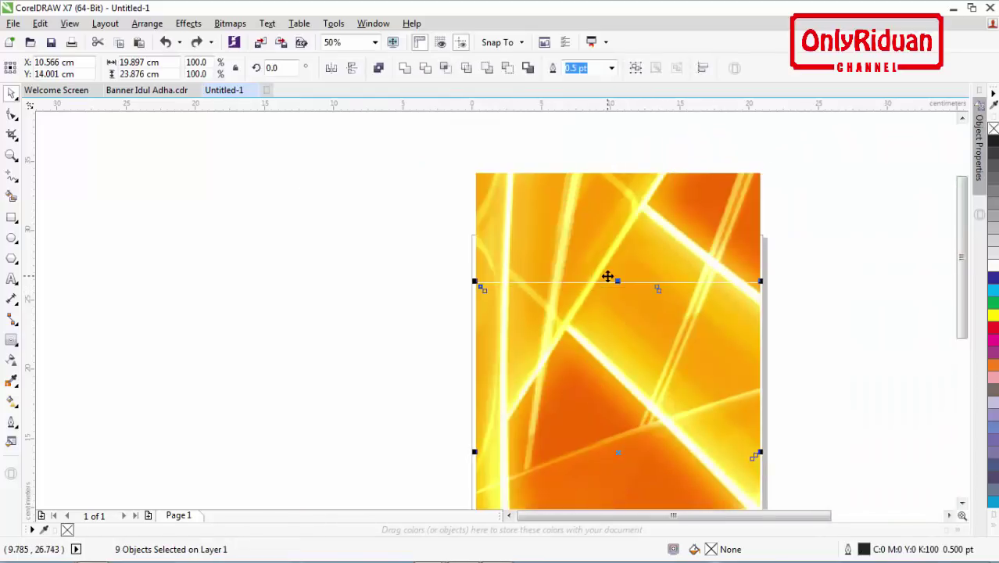
drag(610, 283, 610, 288)
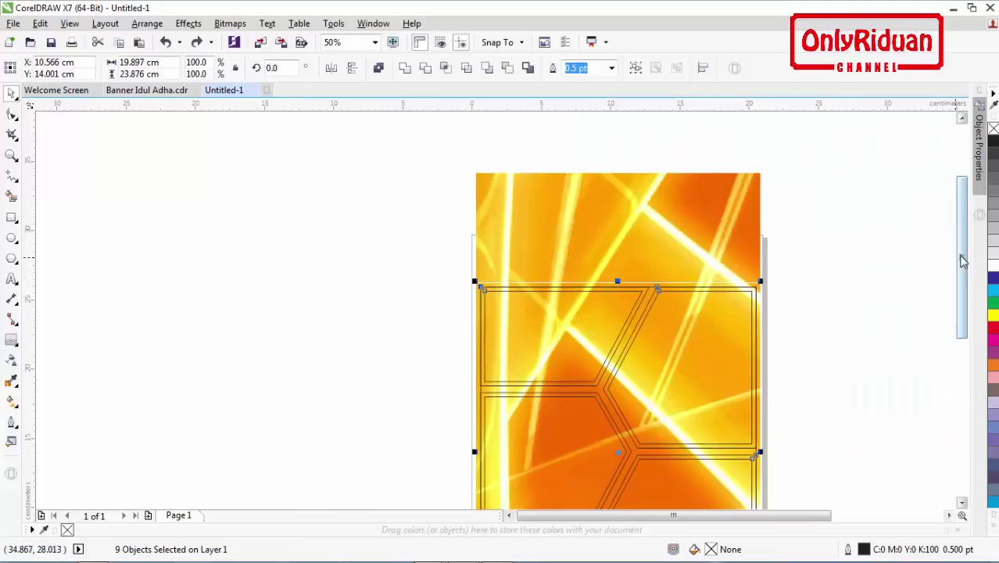
Step: PowerClip one opaque orange picture copy inside the outer frame of the upper-left panel
drag(961, 260, 961, 303)
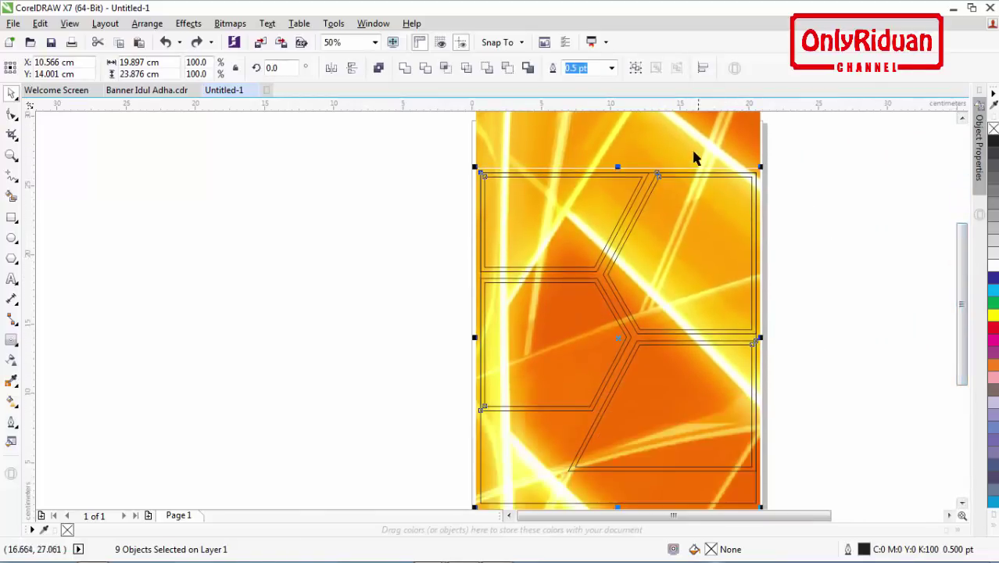
click(694, 153)
right_click(688, 148)
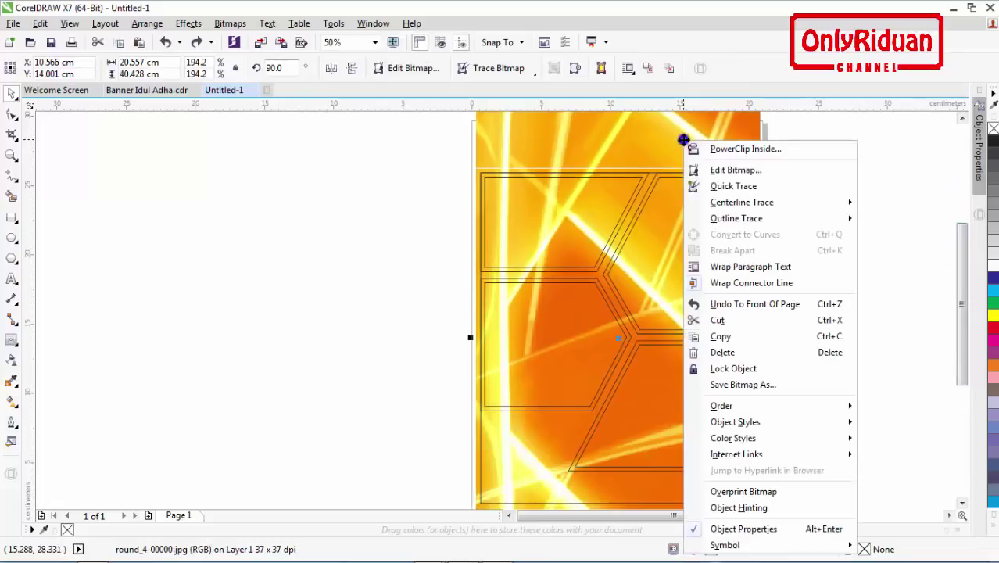
click(722, 147)
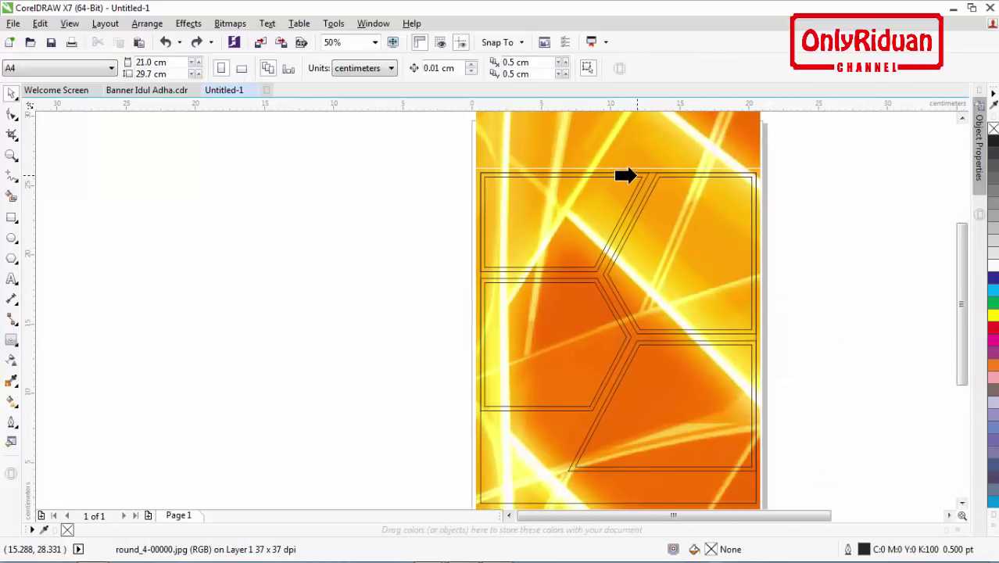
Step: PowerClip another opaque orange picture copy inside the outer frame of the upper-right panel
click(706, 143)
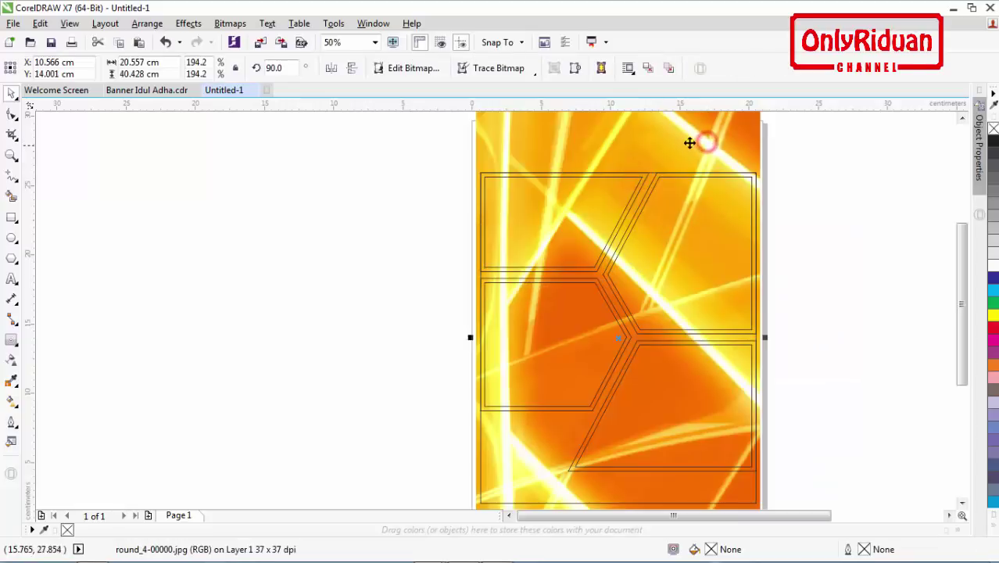
right_click(689, 143)
click(726, 148)
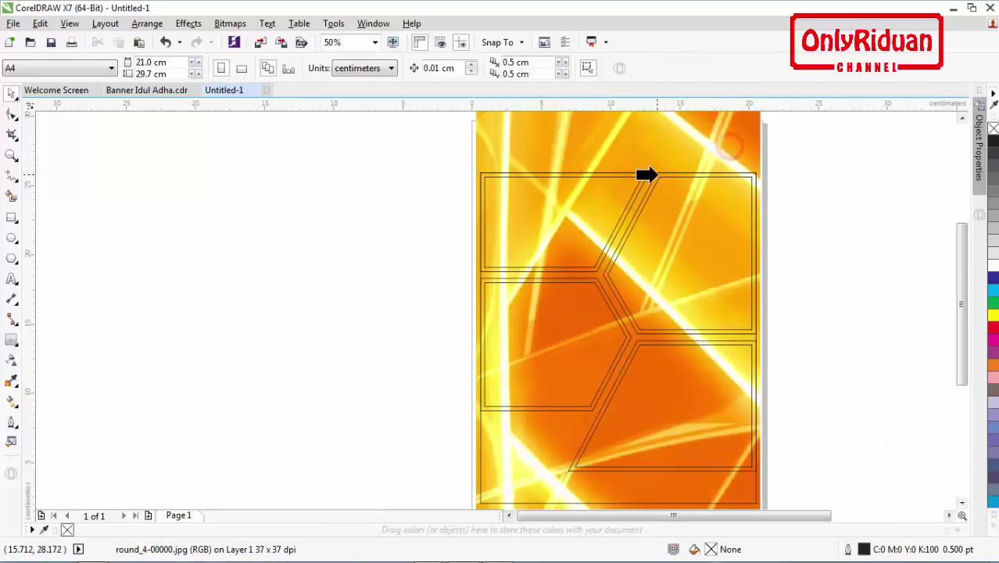
click(662, 175)
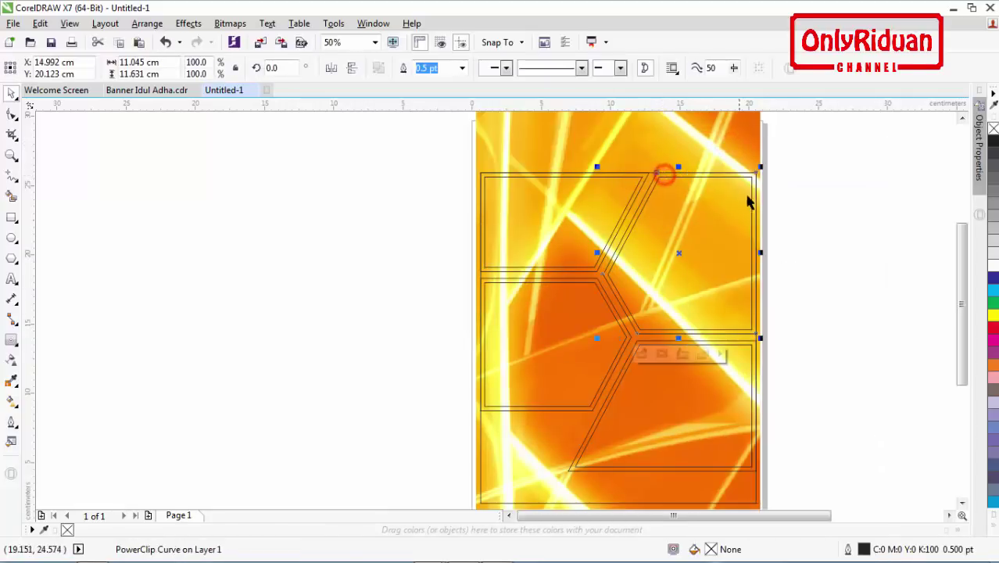
Step: PowerClip another opaque orange picture copy inside the outer frame of the lower-left panel
click(707, 145)
right_click(702, 139)
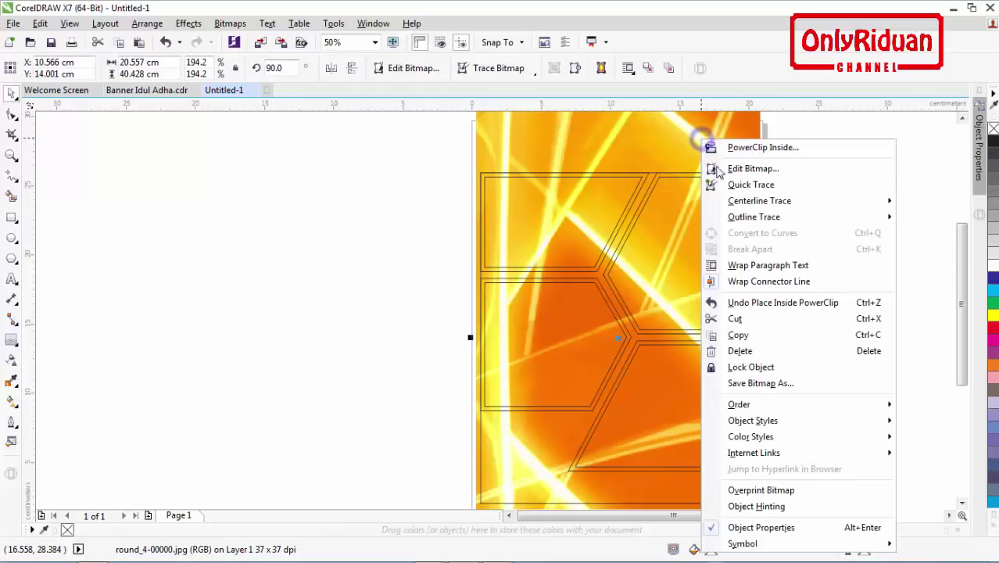
click(728, 147)
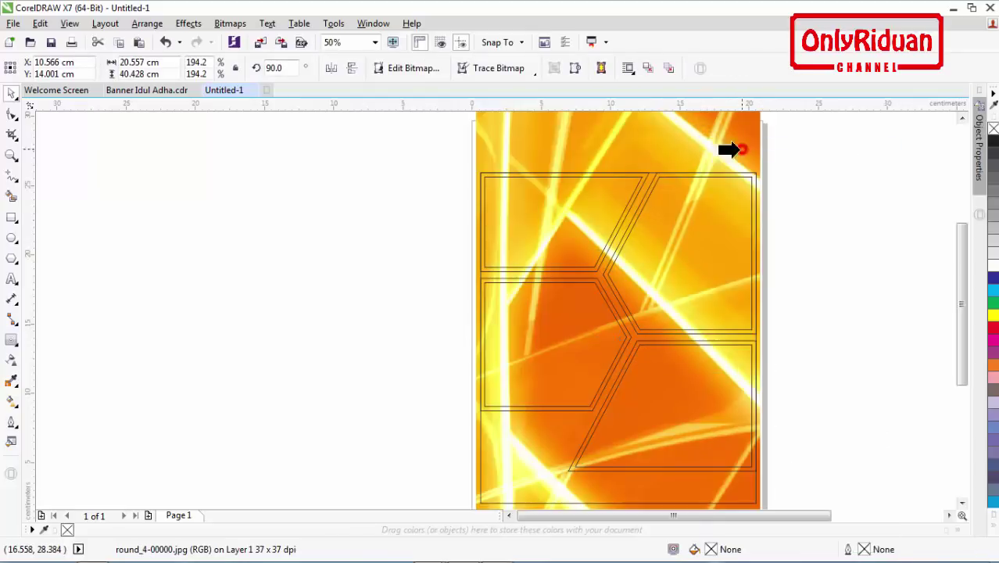
click(567, 280)
Step: PowerClip the last opaque orange picture copy inside the outer frame of the lower-right panel and deselect it
click(670, 144)
right_click(669, 144)
click(723, 151)
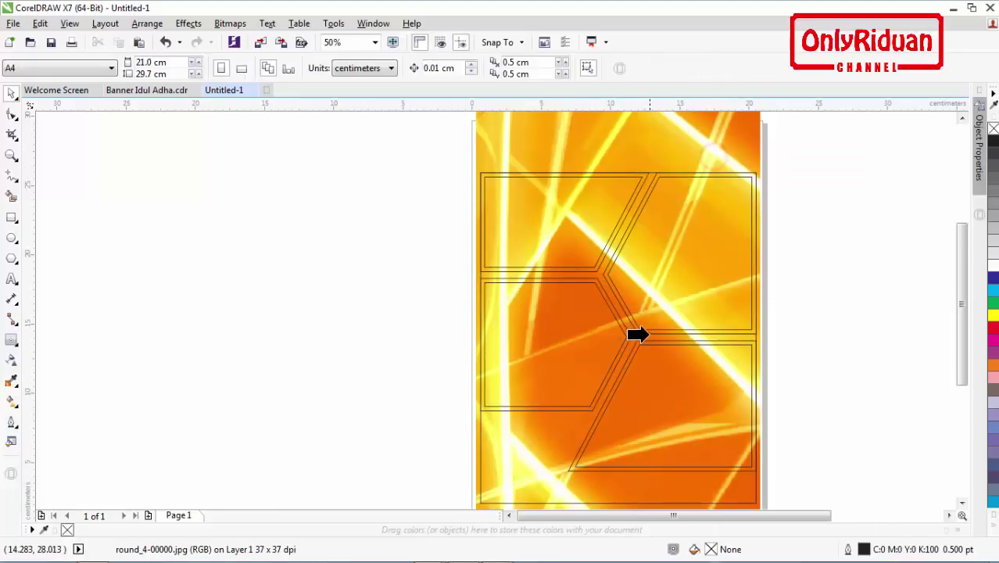
click(640, 343)
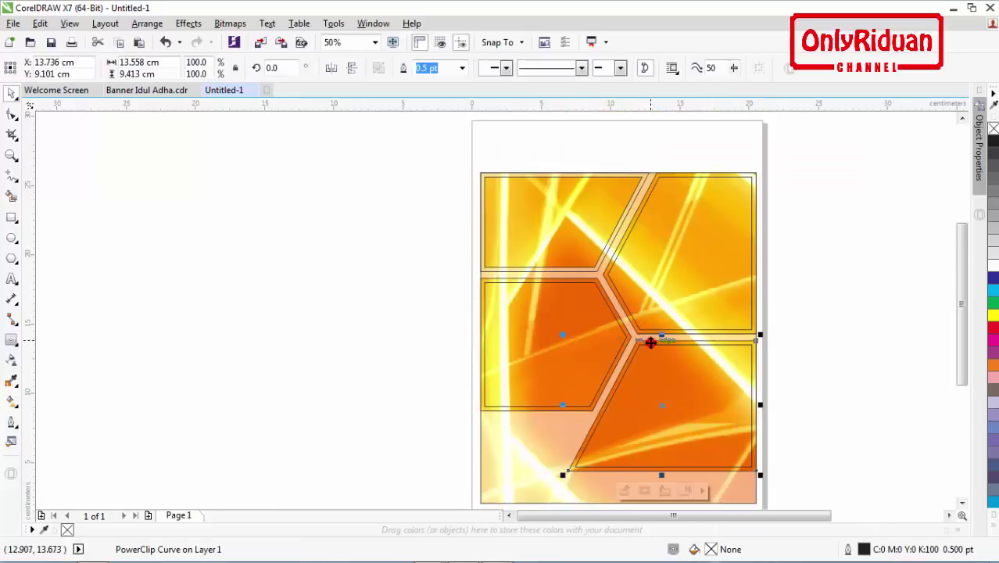
click(776, 293)
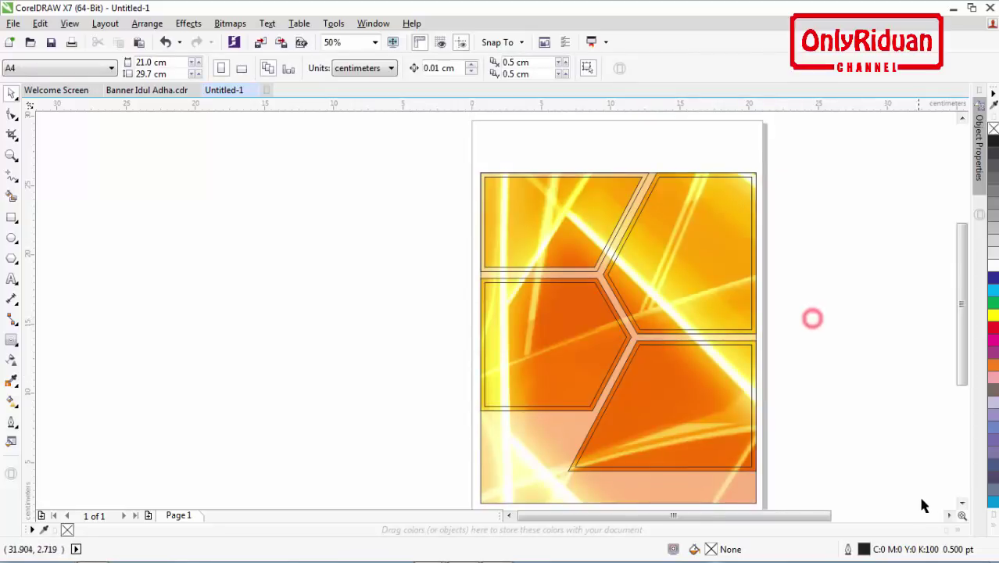
Step: Move the leftover branching divider outline about 5 cm farther away from the page
click(949, 515)
click(465, 264)
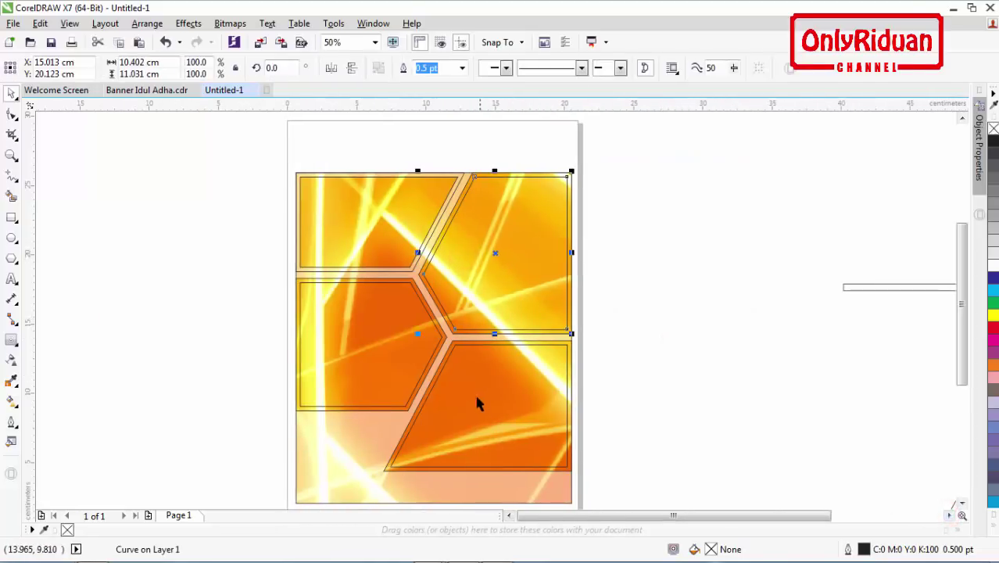
drag(865, 288, 933, 285)
Step: Choose the pictures hewan Kurban, islam_wallpaper02 and ustaz-somad from the Spanduk Idul Adha folder for import
click(14, 24)
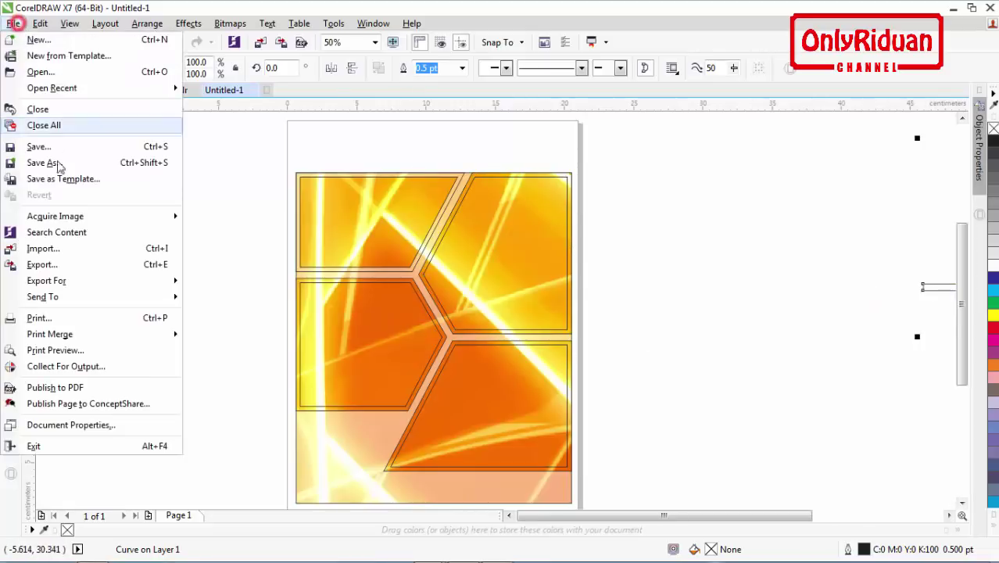
click(45, 249)
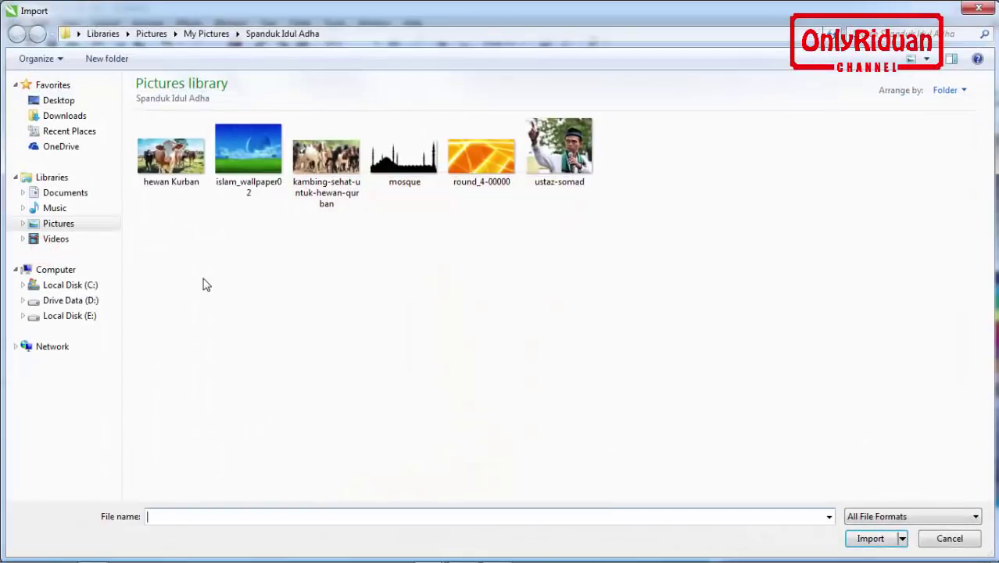
click(561, 150)
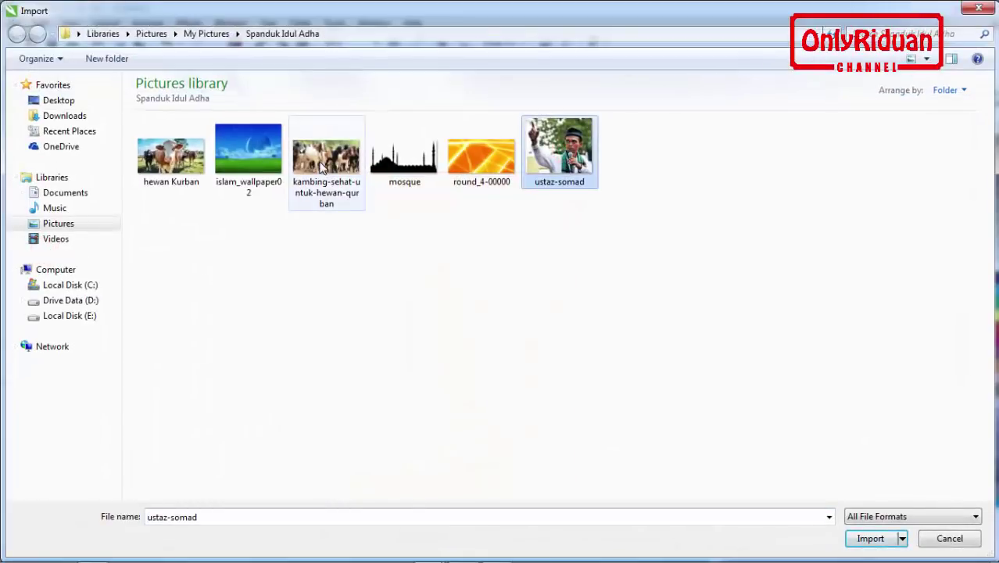
ctrl+click(253, 157)
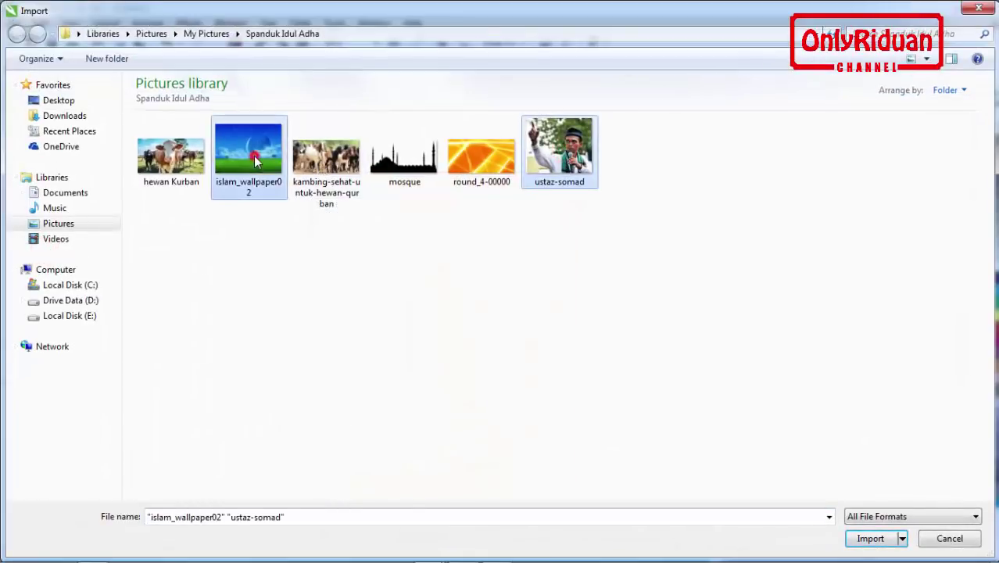
ctrl+click(186, 186)
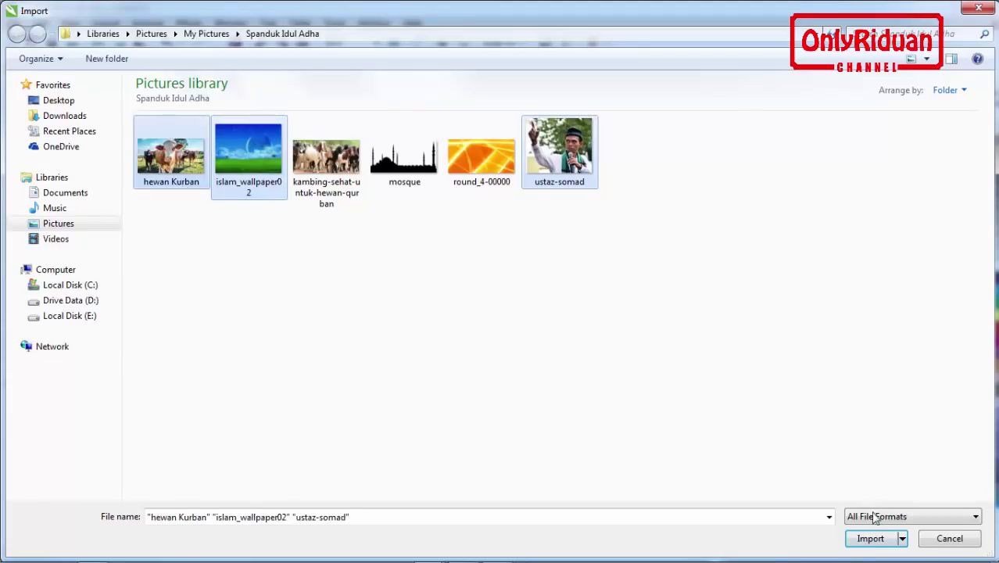
click(869, 539)
Step: Place the three imported pictures beside the page, with ustaz-somad about 18.2 by 15.3 cm on top of the others
drag(604, 170, 904, 406)
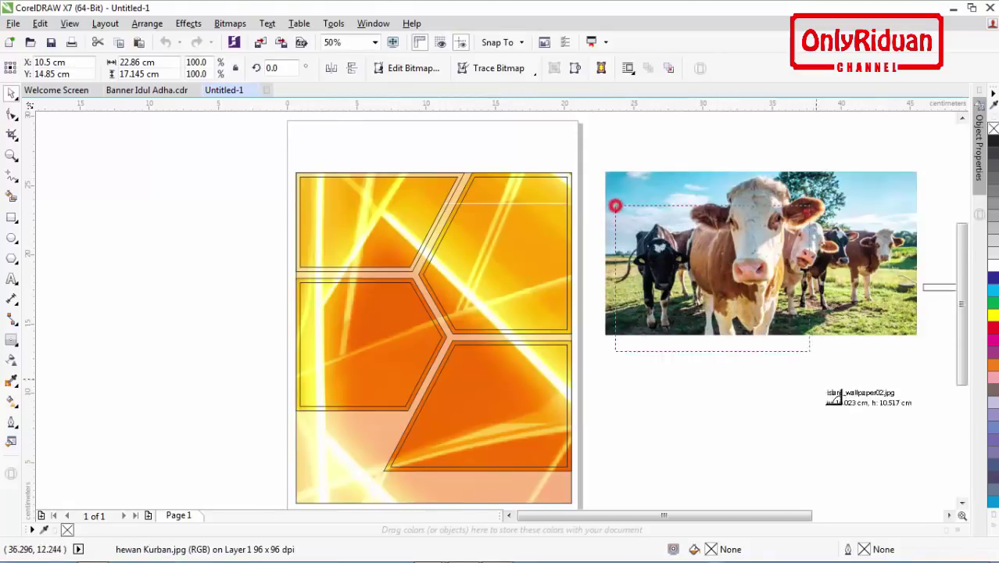
drag(672, 236, 935, 457)
drag(795, 371, 722, 319)
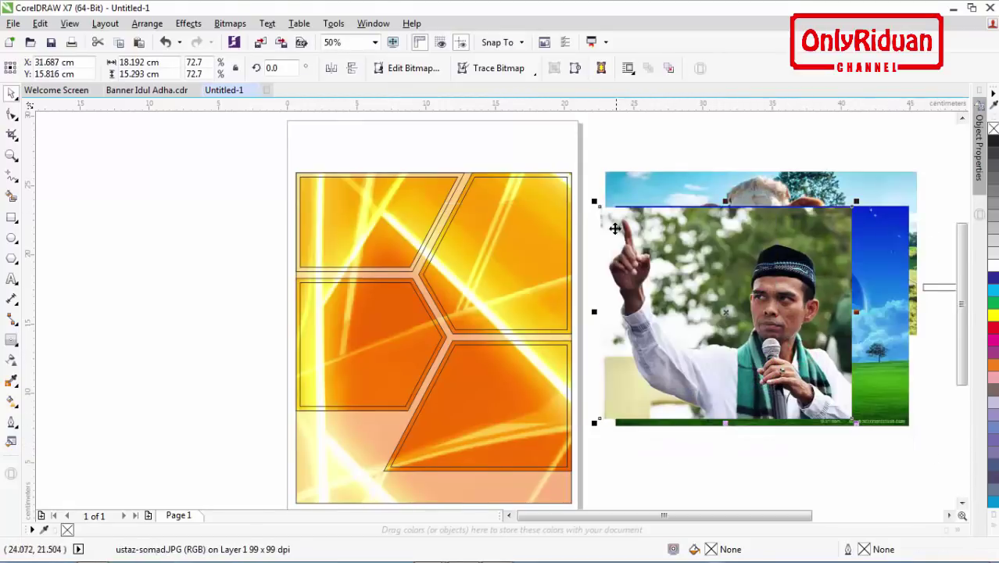
Step: Resize the ustaz-somad picture to about 15.2 by 12.8 cm and PowerClip it inside the lower-right inner panel
drag(594, 202, 681, 282)
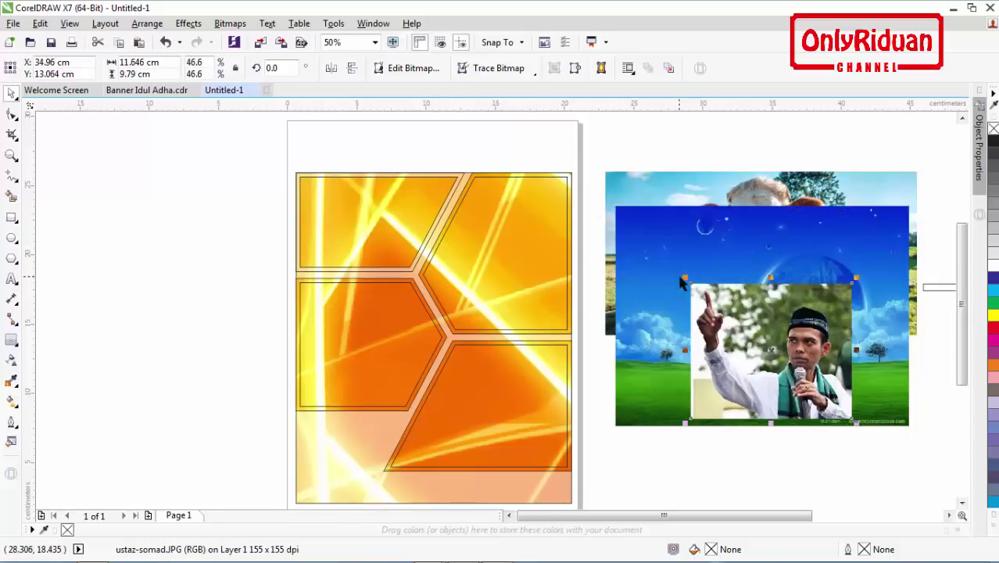
drag(684, 424, 636, 462)
right_click(742, 361)
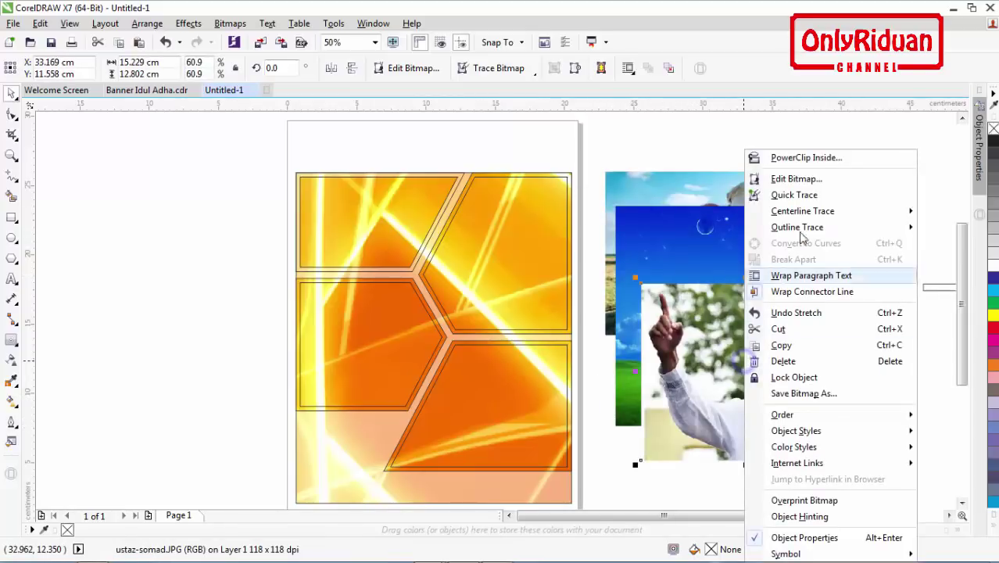
click(801, 156)
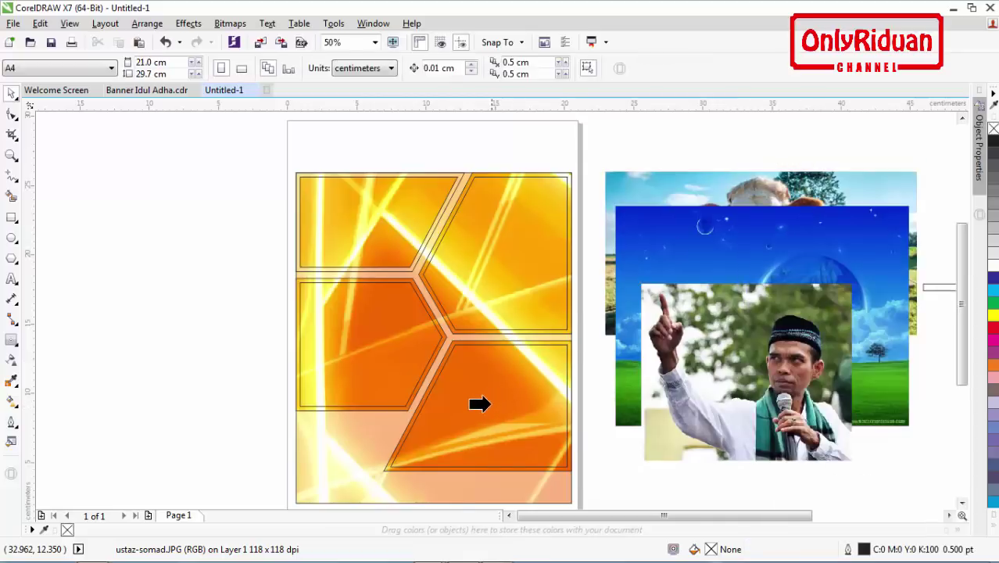
click(495, 400)
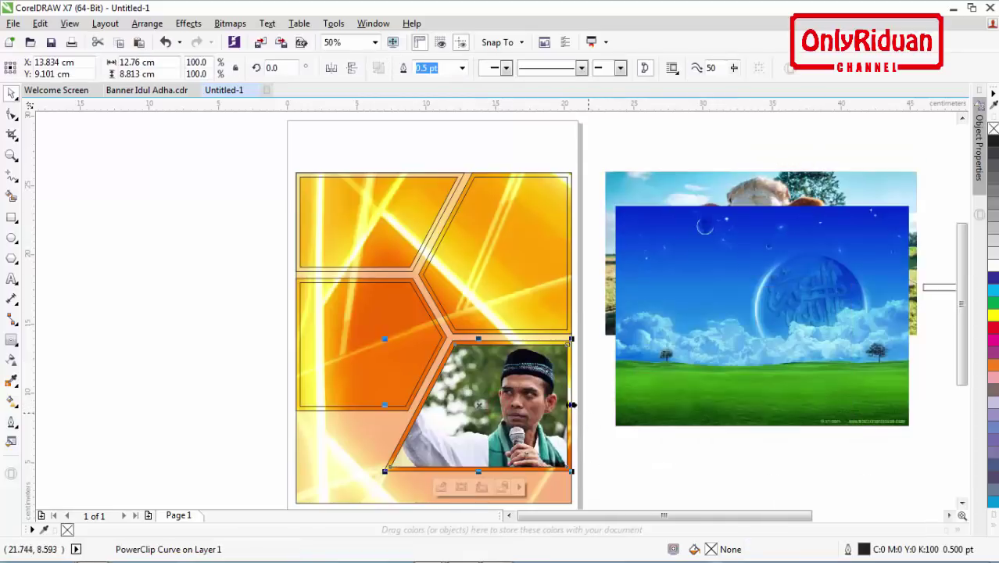
Step: Resize the islam_wallpaper02 picture to about 15.0 by 11.3 cm and PowerClip it inside the lower-left inner panel
click(680, 336)
drag(910, 205, 823, 269)
right_click(739, 334)
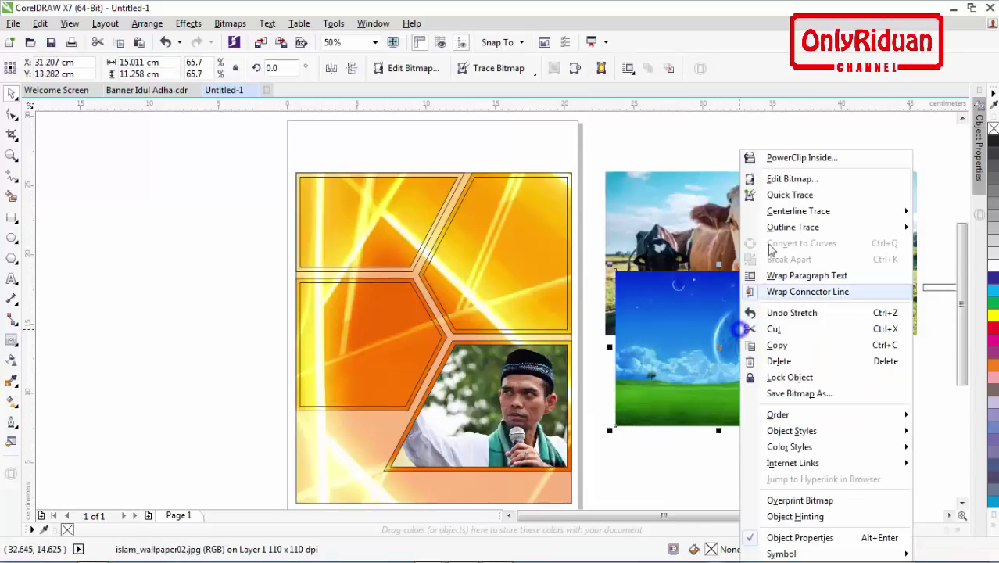
click(792, 157)
click(365, 342)
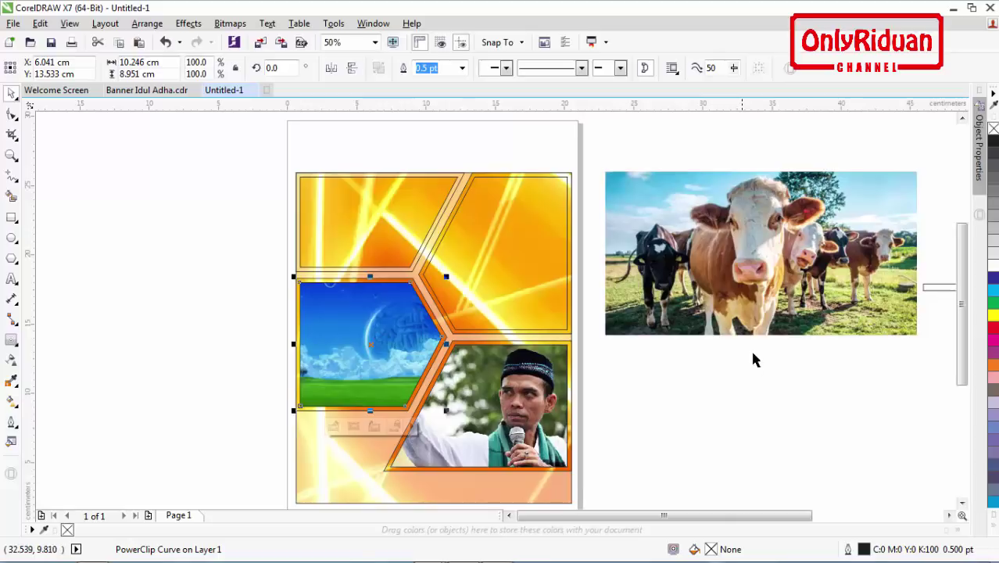
Step: Resize the hewan Kurban picture to about 14.9 by 7.8 cm and PowerClip it inside the upper-left inner panel
click(739, 288)
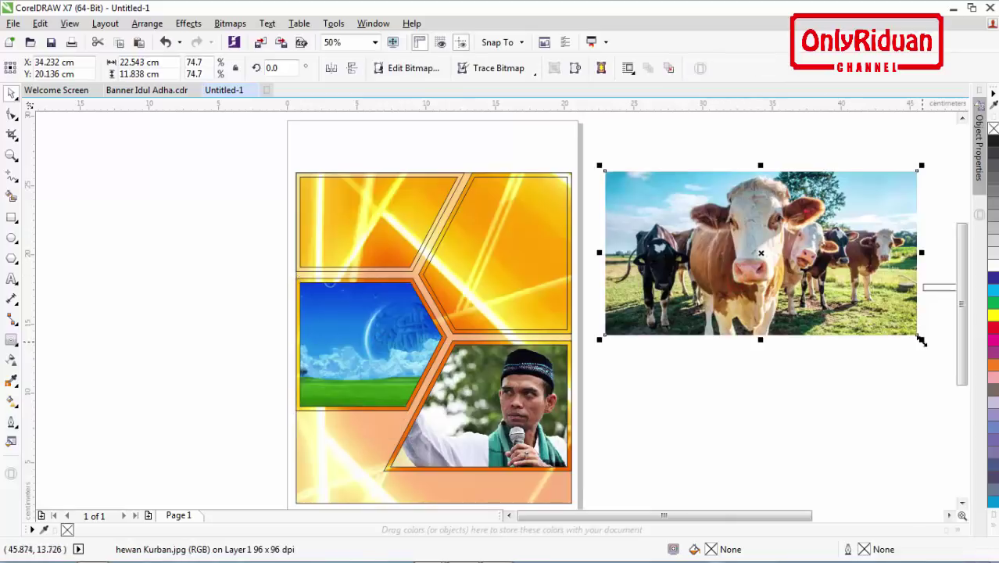
drag(922, 341, 813, 351)
right_click(710, 218)
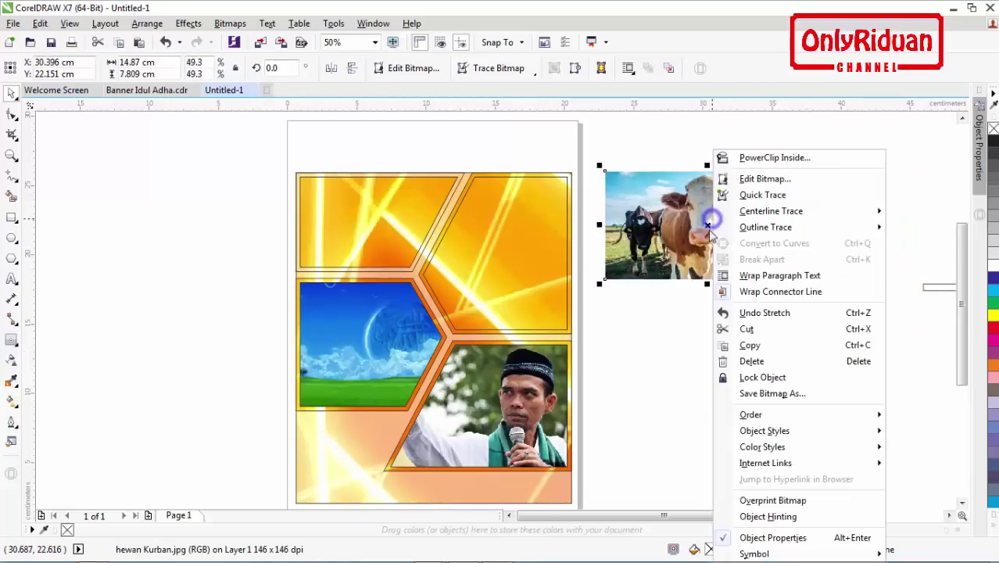
click(771, 158)
click(494, 208)
click(652, 278)
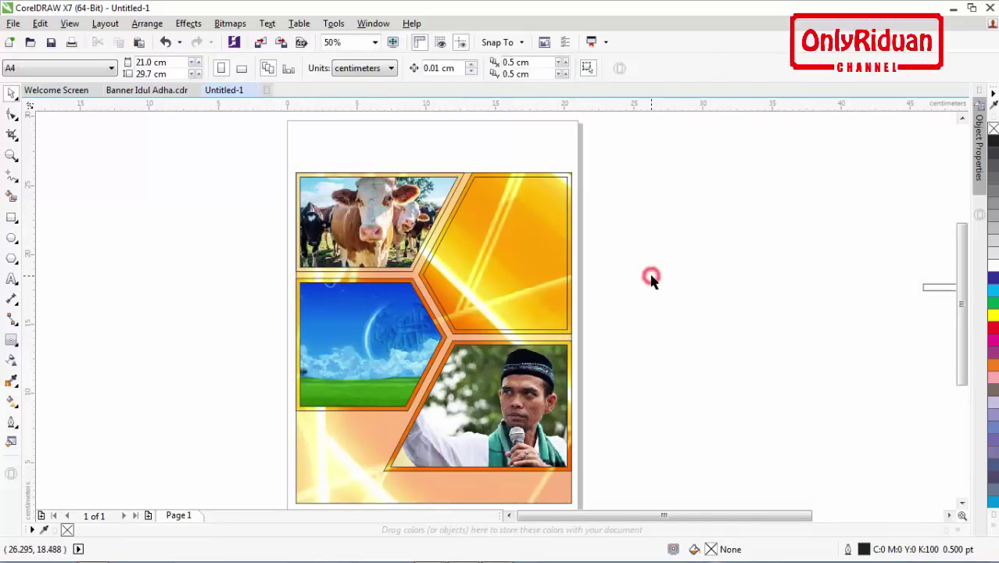
click(14, 24)
click(43, 248)
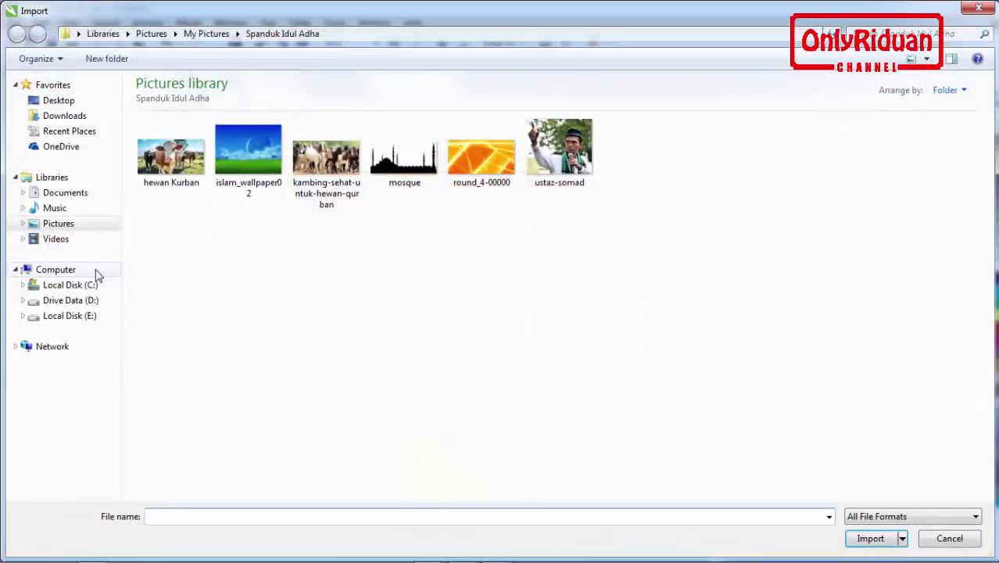
click(59, 115)
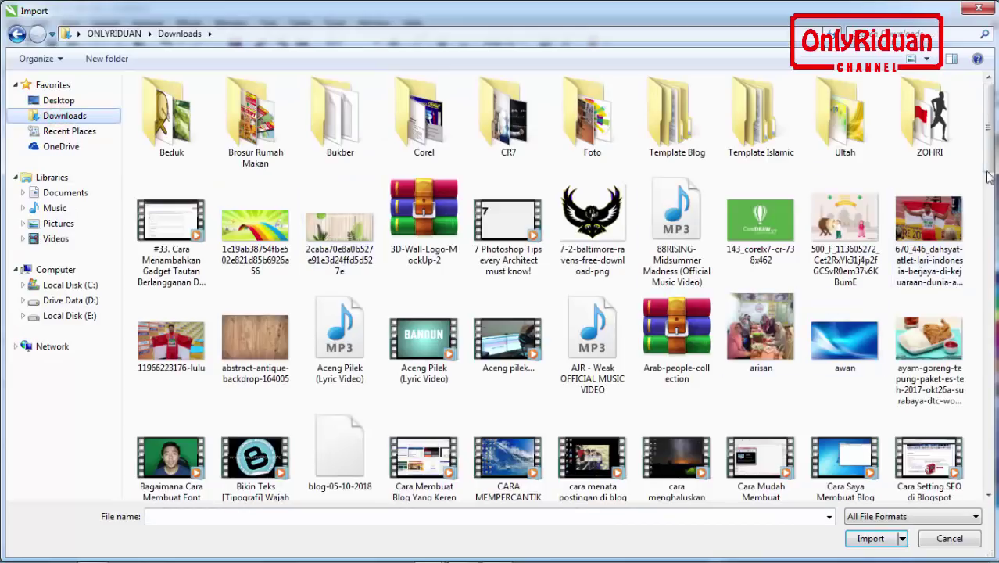
drag(989, 149, 994, 488)
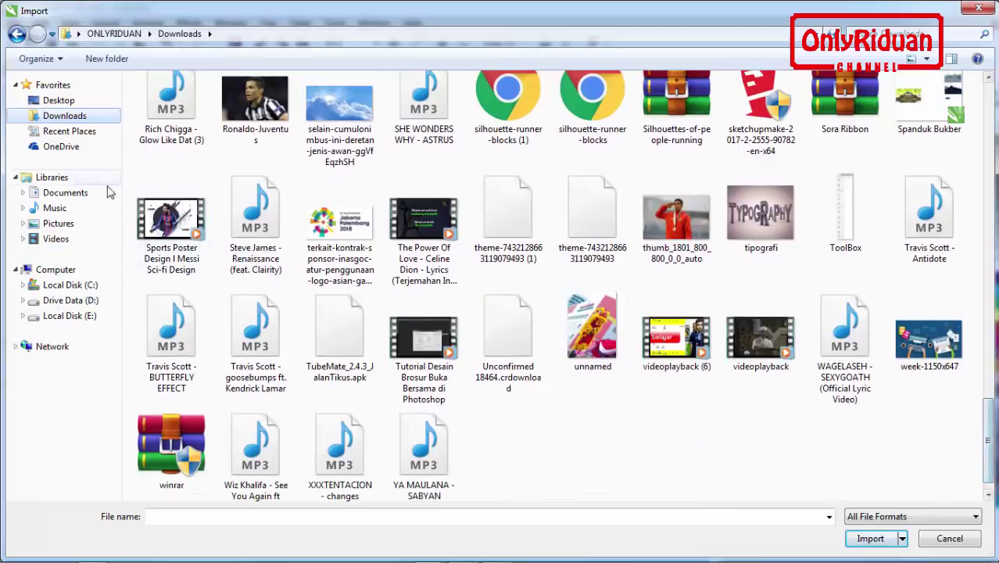
click(57, 224)
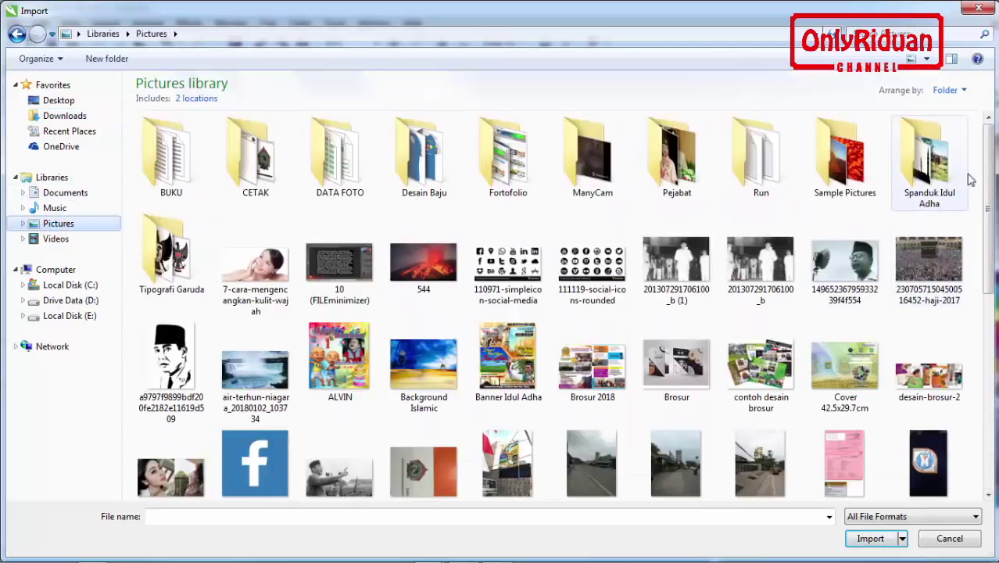
drag(991, 166, 991, 348)
click(257, 355)
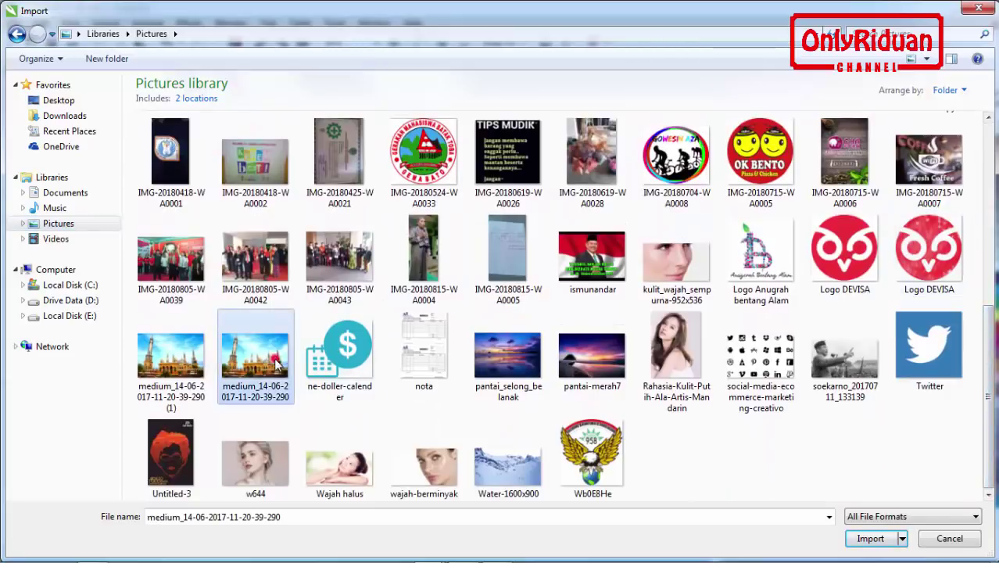
click(870, 539)
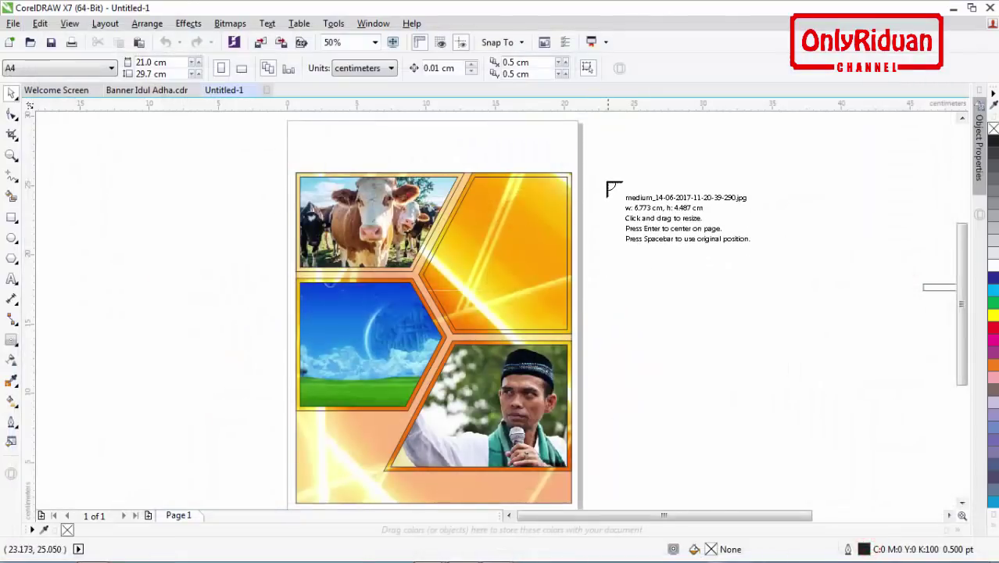
Step: Place the mosque picture beside the page at about 17.3 by 11.5 cm and PowerClip it inside the upper-right inner panel
mouse_move(602, 173)
mouse_down()
mouse_move(635, 216)
mouse_move(819, 349)
mouse_move(837, 351)
mouse_up()
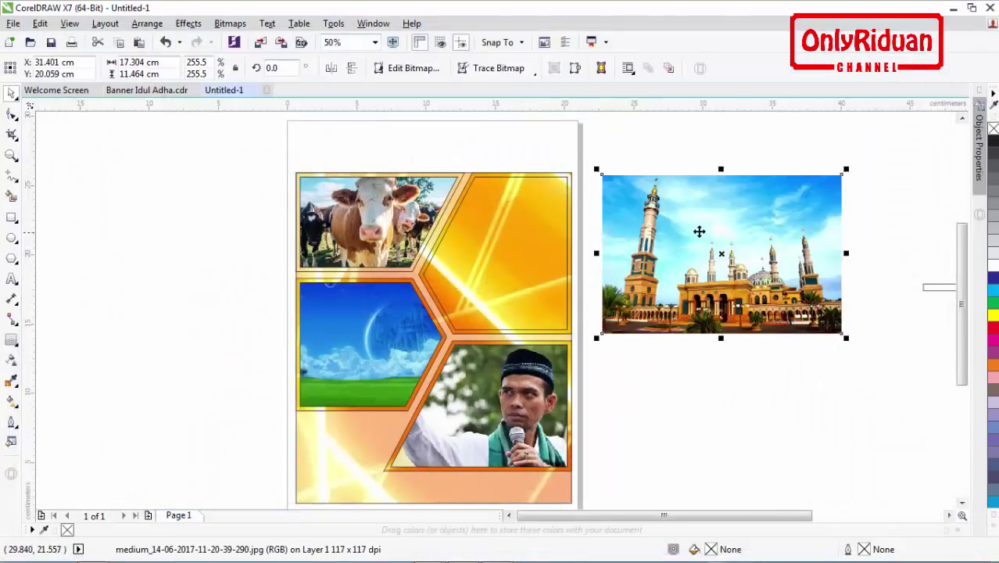
right_click(698, 230)
click(735, 157)
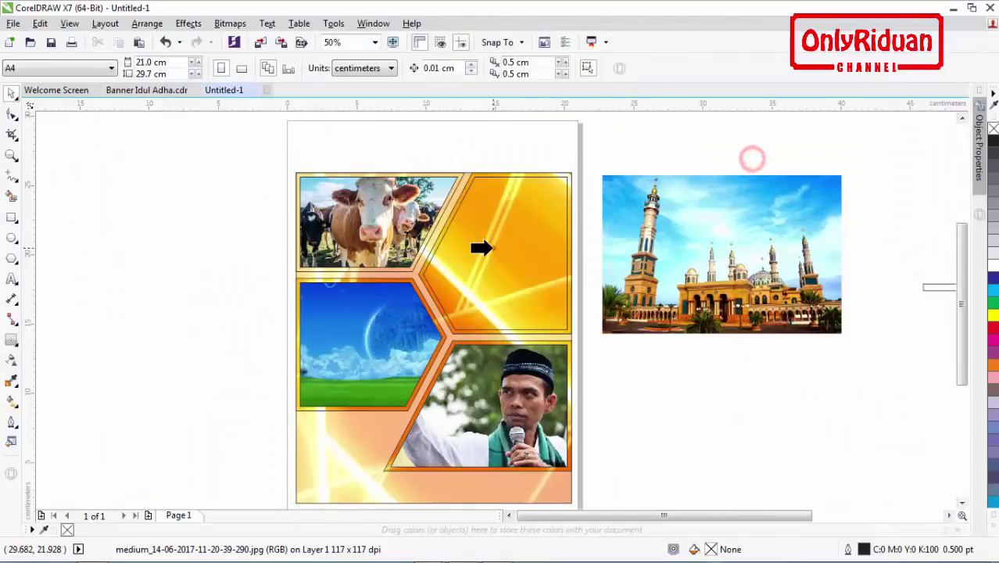
click(482, 247)
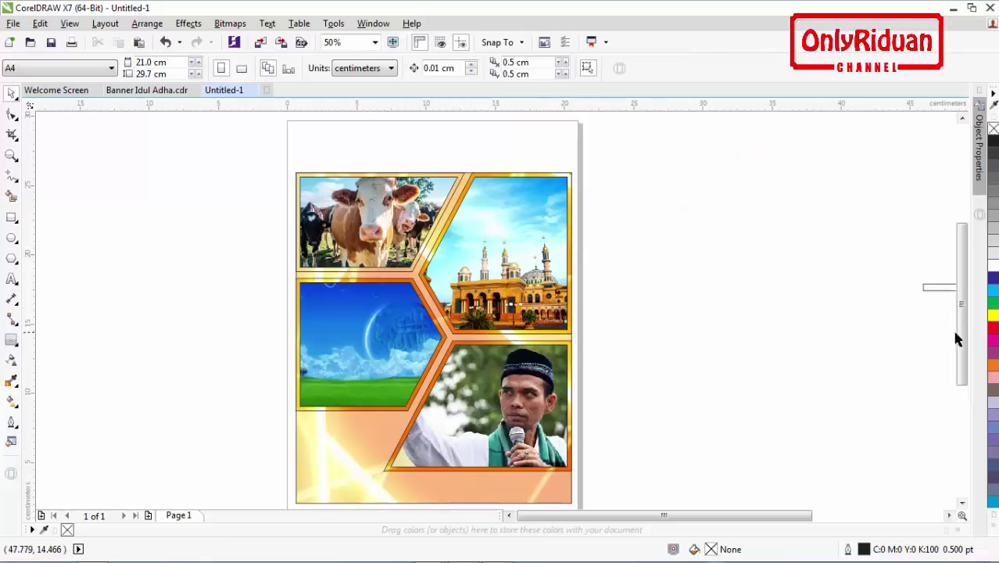
Step: Open the lower-right panel's PowerClip contents for editing and shrink the ustaz-somad picture to about 12.7 by 10.7 cm
scroll(965, 324, down, 2)
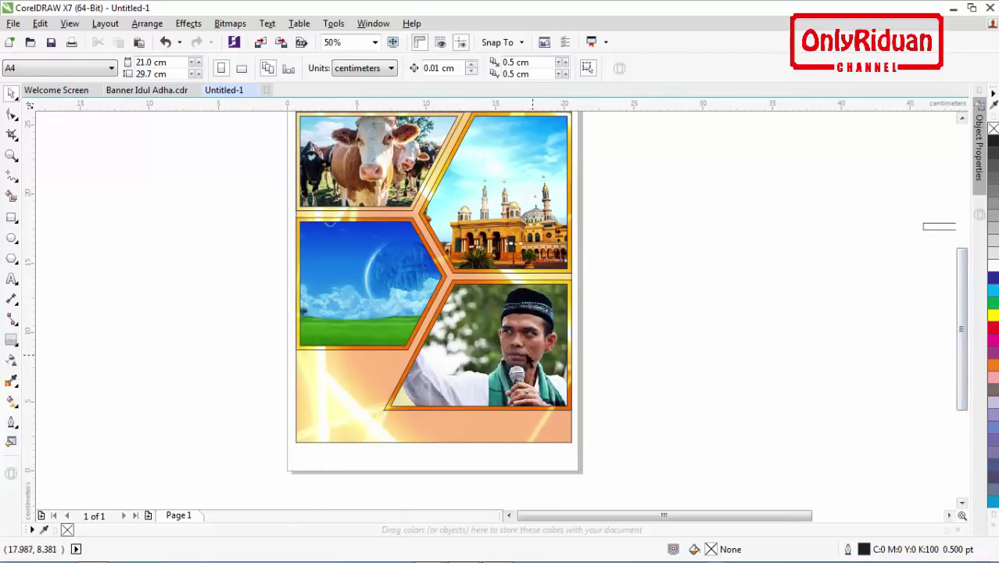
click(12, 155)
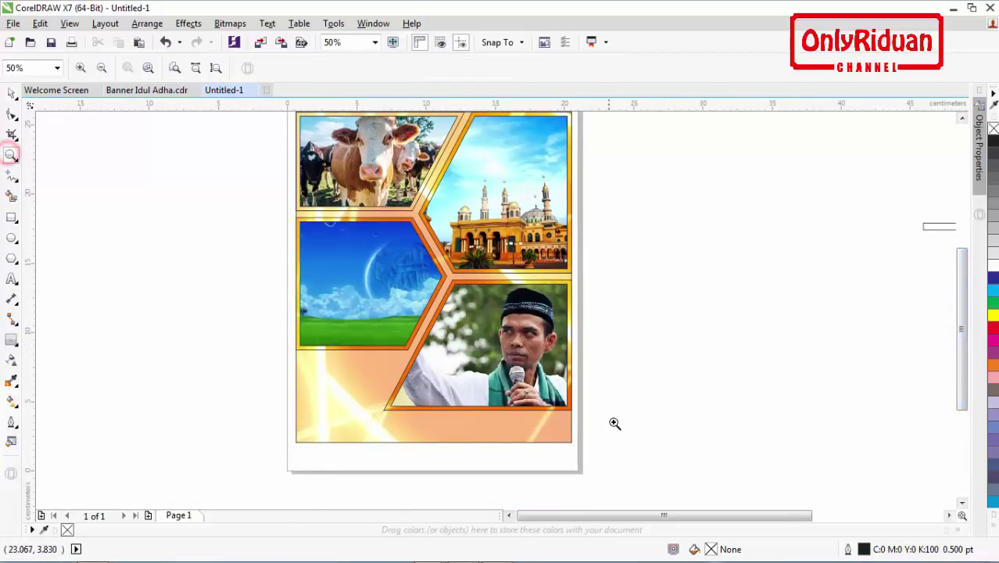
drag(633, 429, 213, 258)
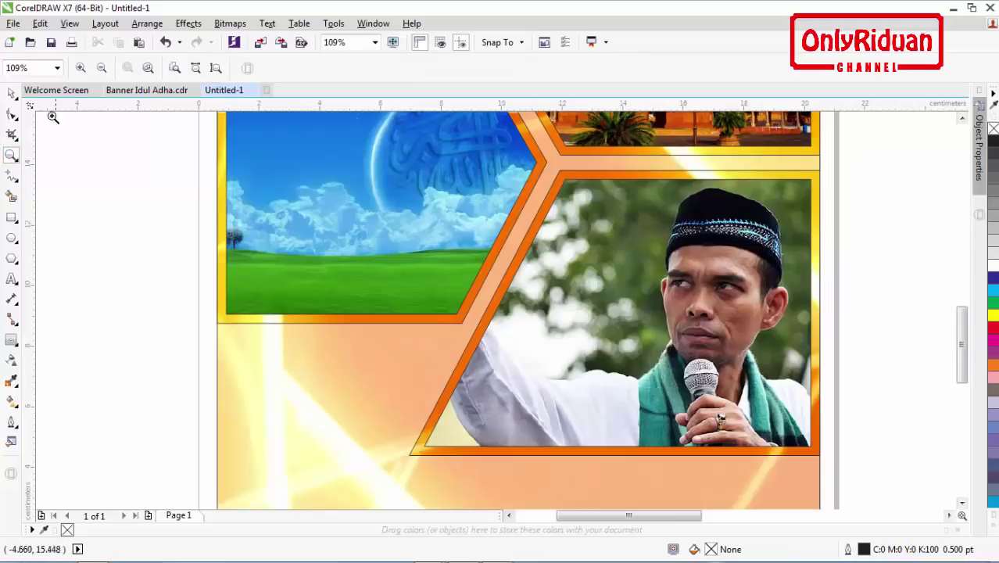
click(11, 92)
right_click(636, 277)
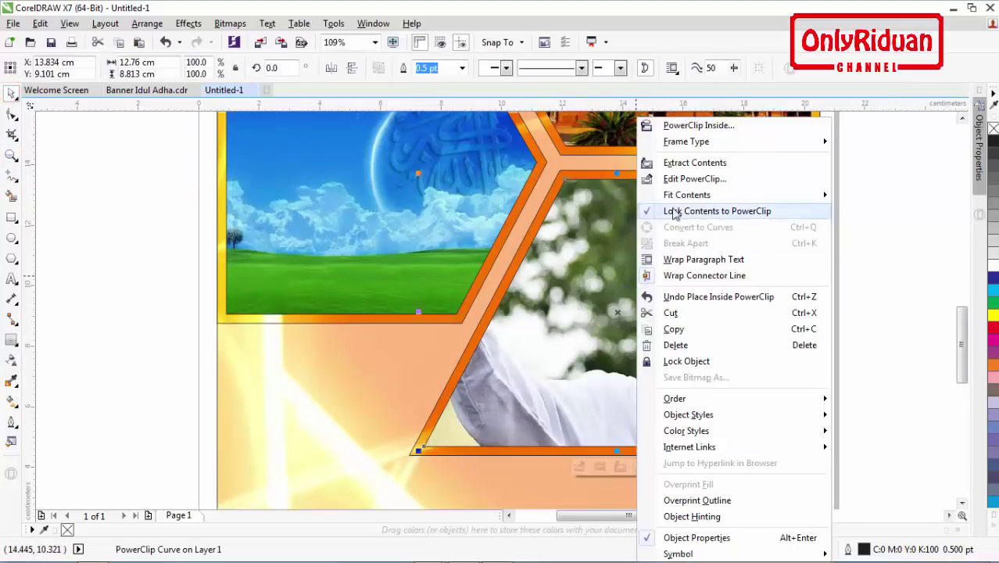
click(679, 179)
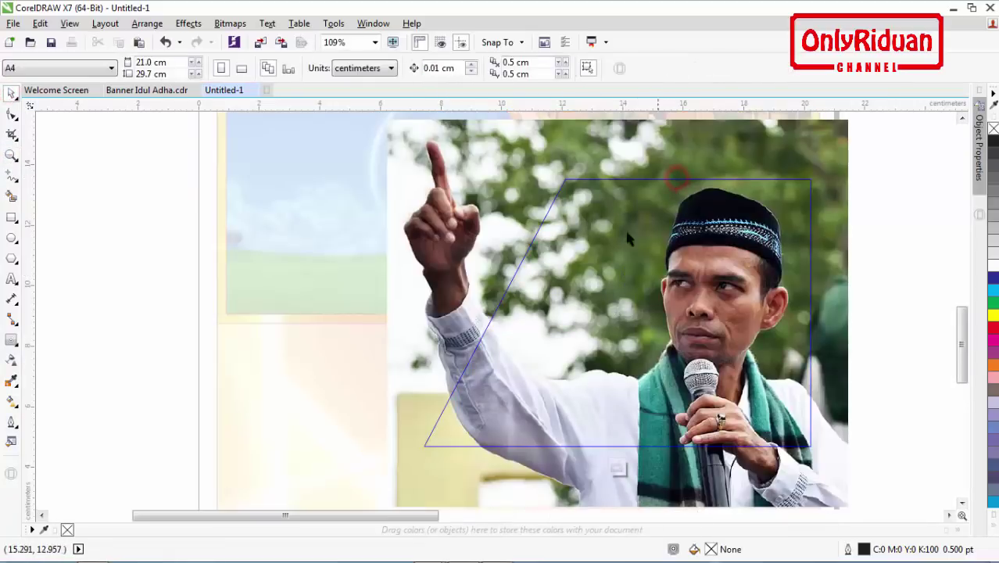
click(601, 284)
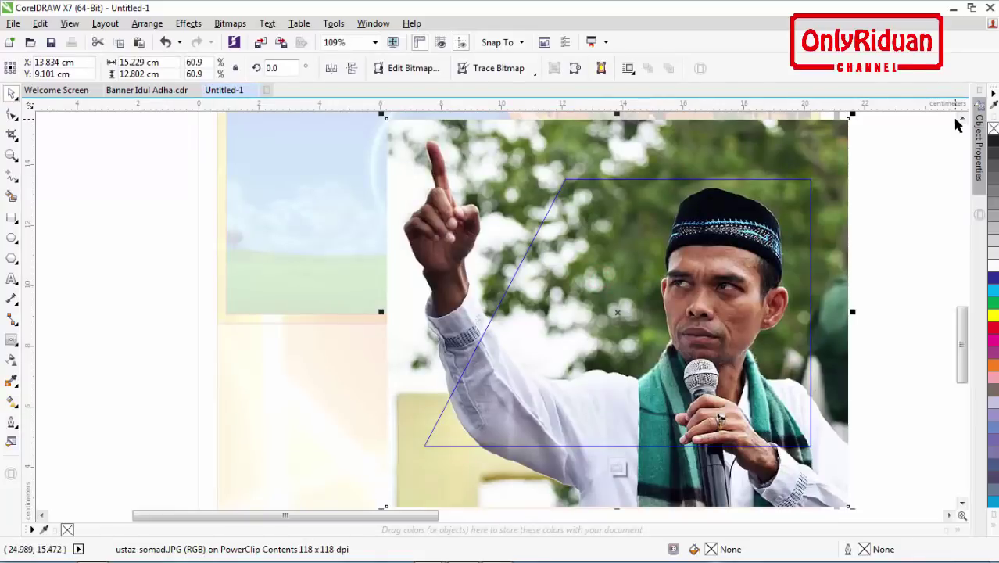
scroll(958, 125, up, 1)
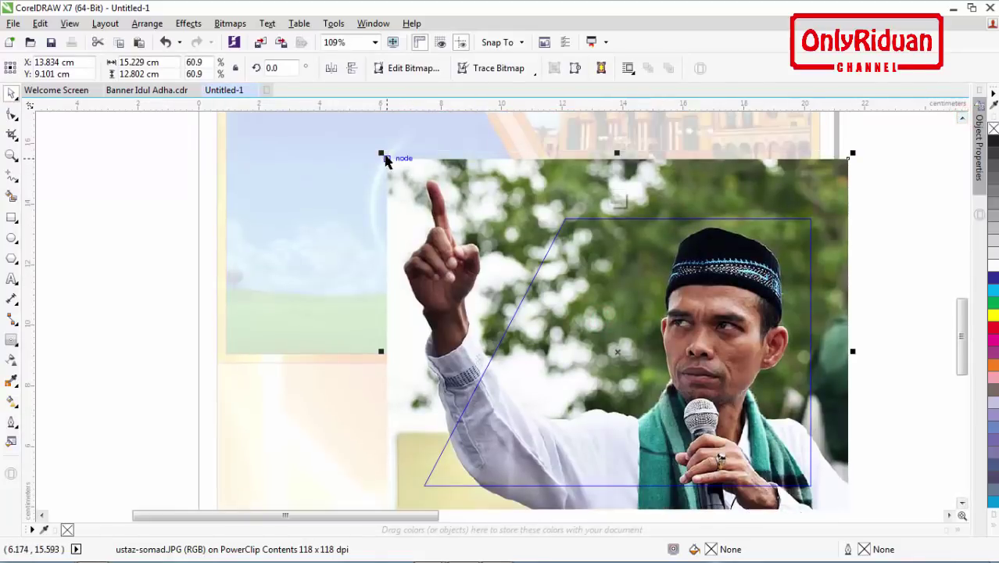
drag(381, 153, 447, 221)
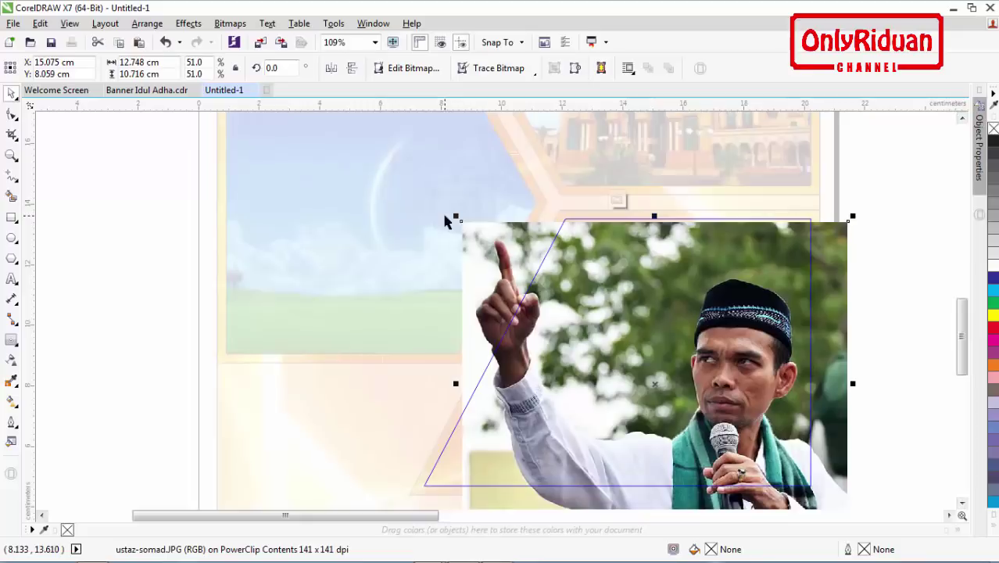
Step: Move the ustaz-somad picture up about 1.5 cm relative to its clipping frame
mouse_move(960, 334)
mouse_down()
mouse_move(969, 356)
mouse_move(967, 345)
mouse_up()
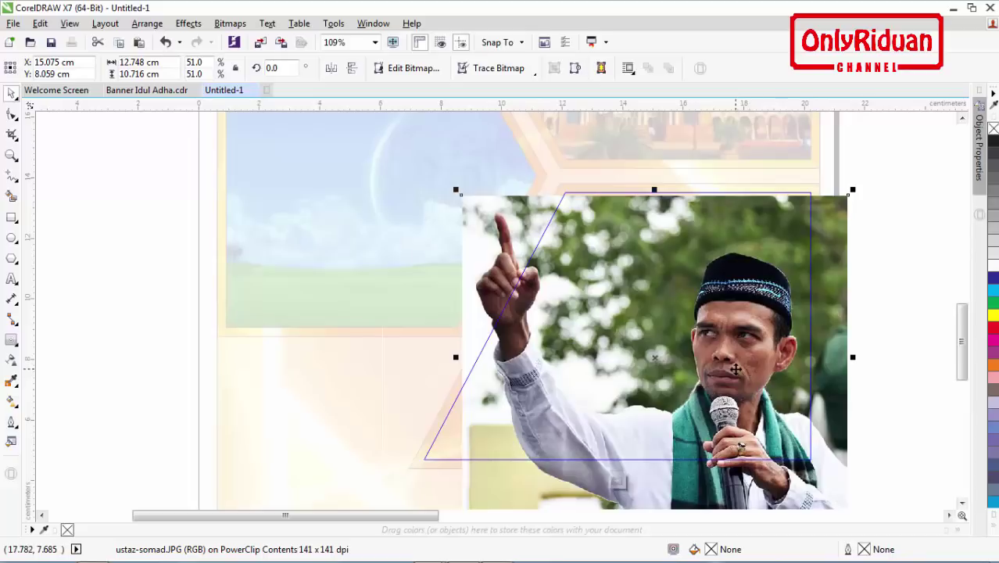
drag(736, 369, 736, 354)
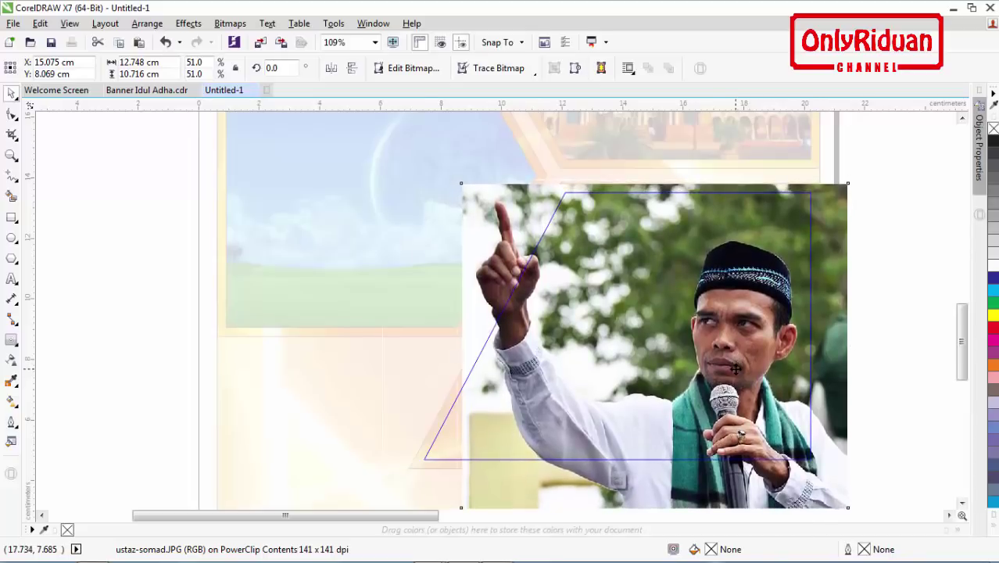
key(Up)
key(Up)
key(Up)
key(Up)
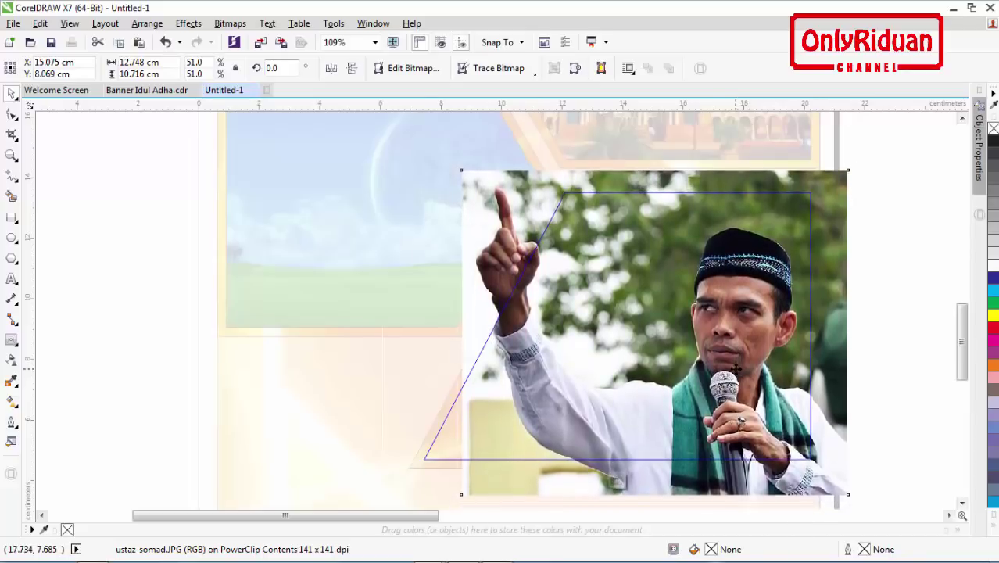
key(Up)
key(Up)
key(Up)
key(Up)
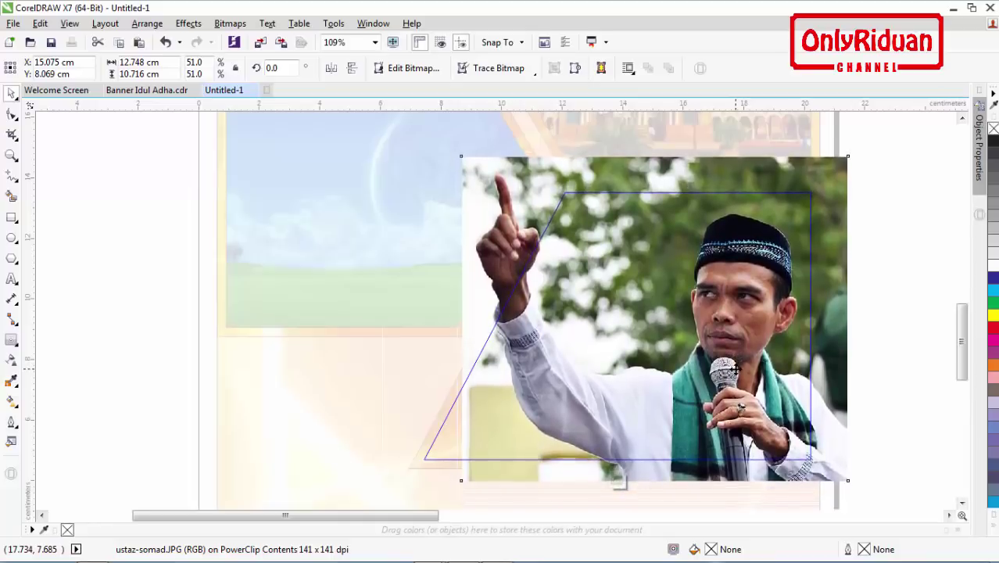
key(Up)
key(Up)
key(Up)
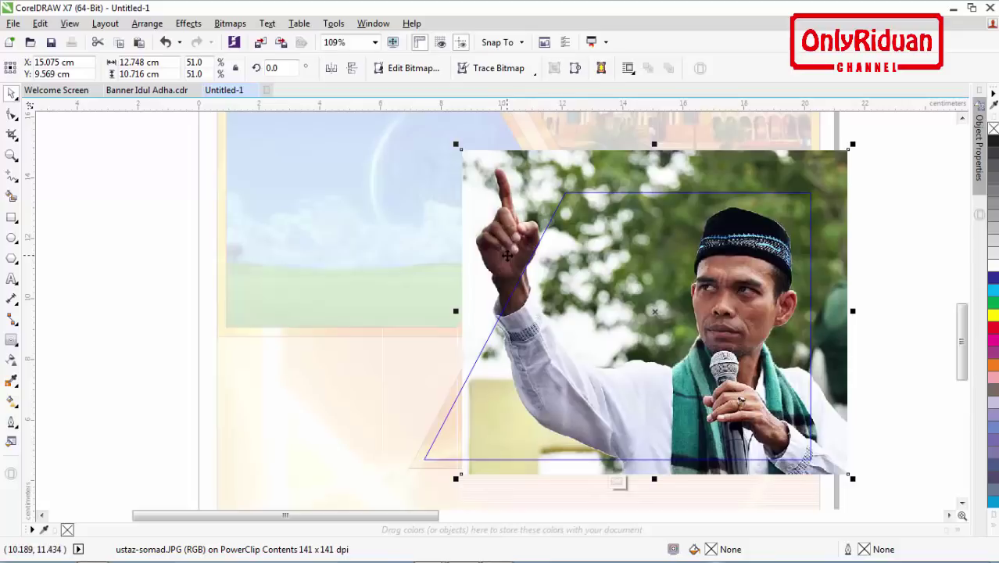
Step: Start a Pen path where the sleeve crosses the clipping frame and curve it up the cuff's outer edge to the wrist
click(12, 155)
drag(436, 144, 628, 354)
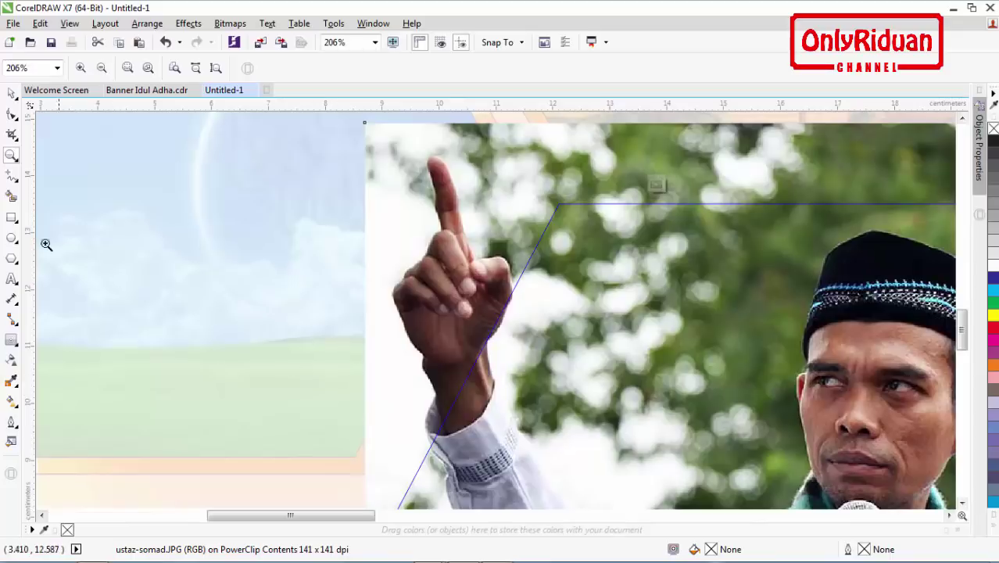
click(12, 178)
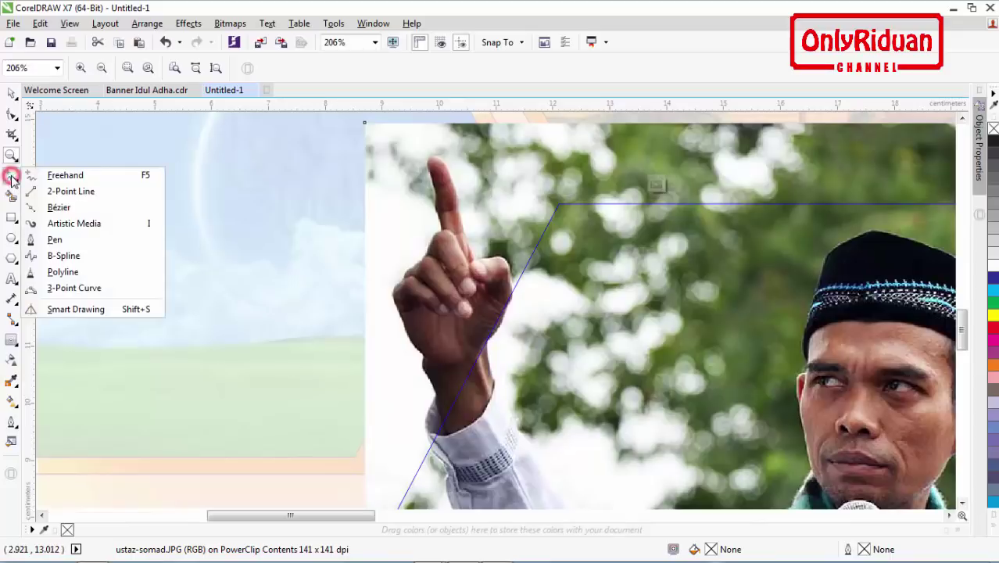
click(63, 239)
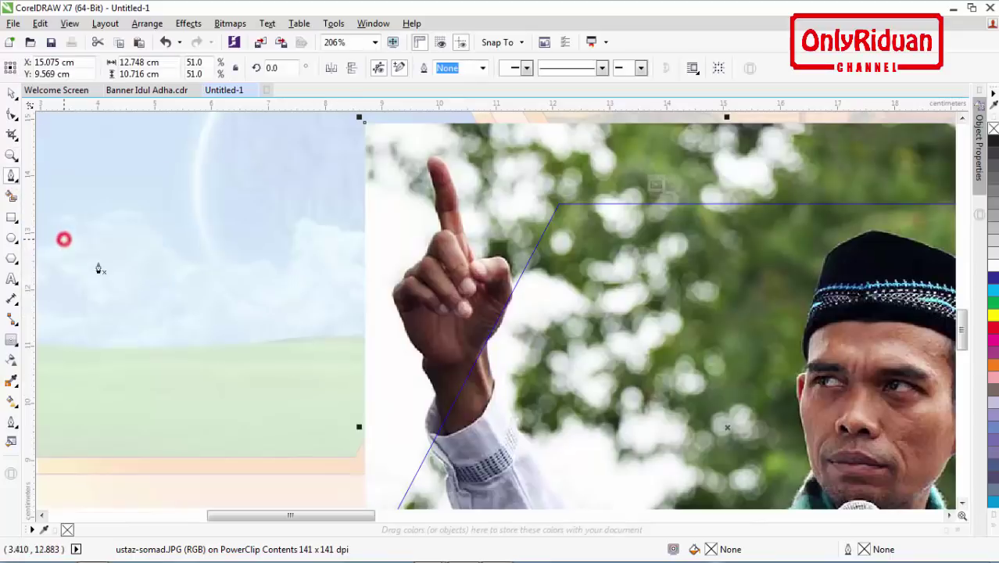
click(433, 455)
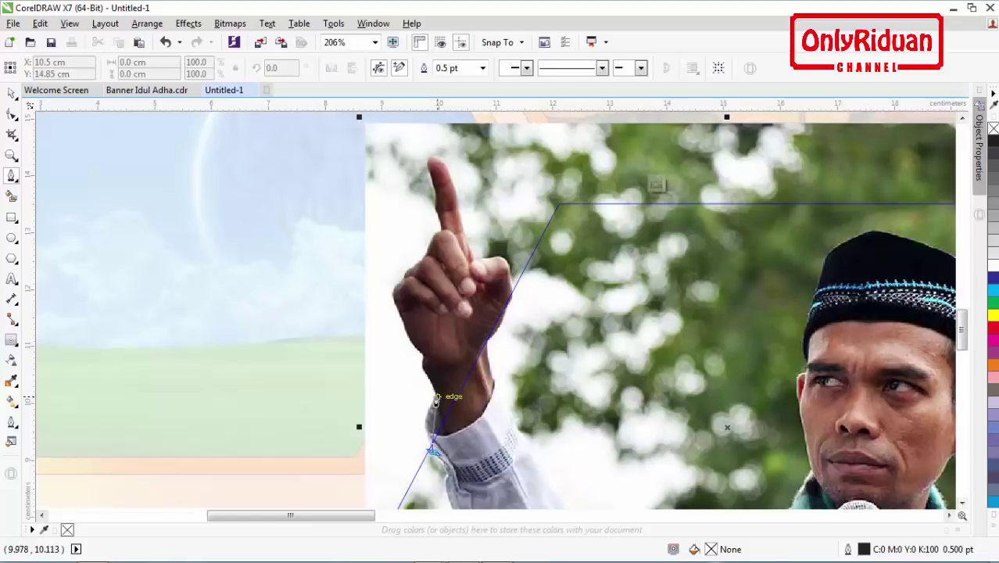
drag(436, 397, 456, 374)
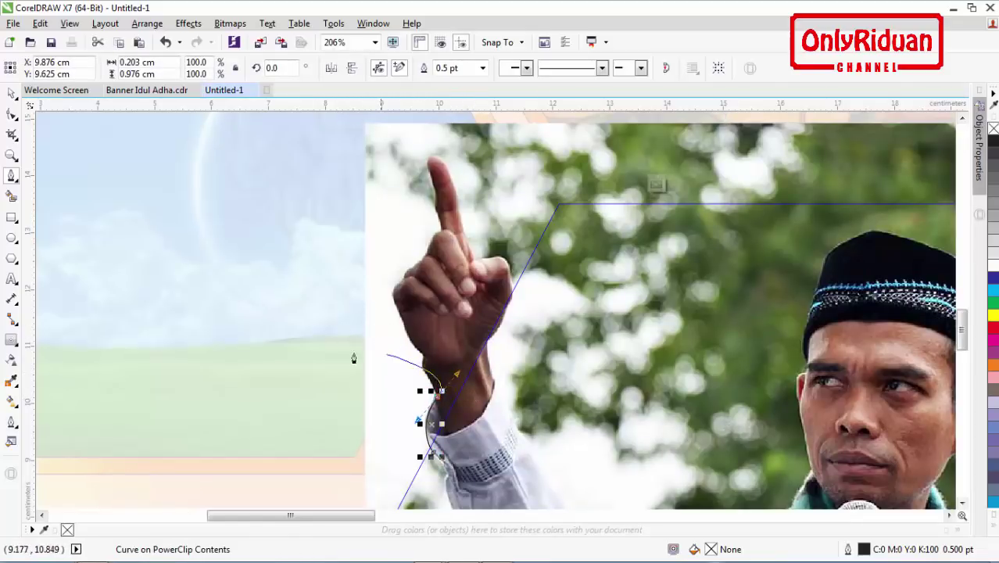
key(alt)
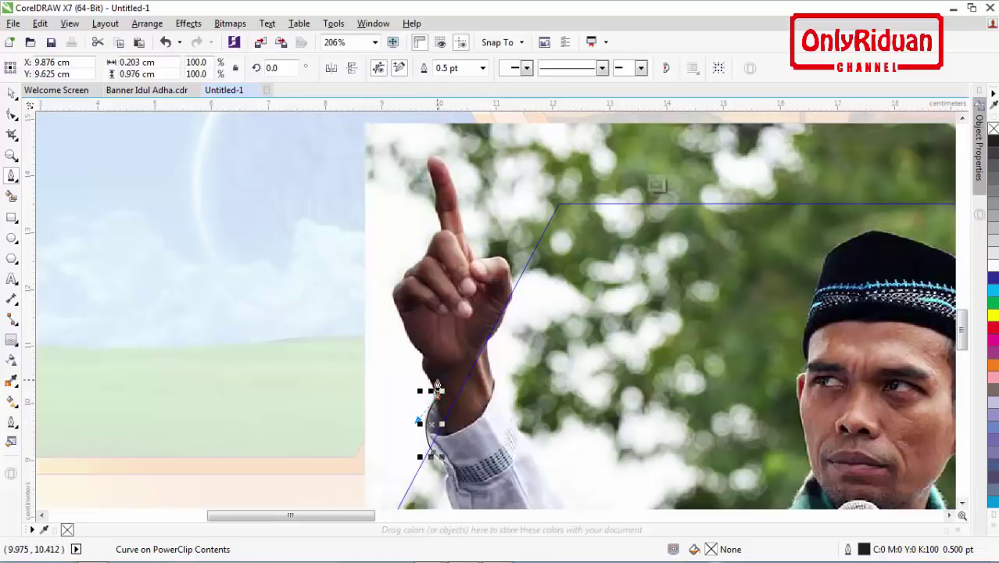
Step: Continue the Pen path along the wrist's outer edge and up the side of the palm
scroll(436, 385, up, 2)
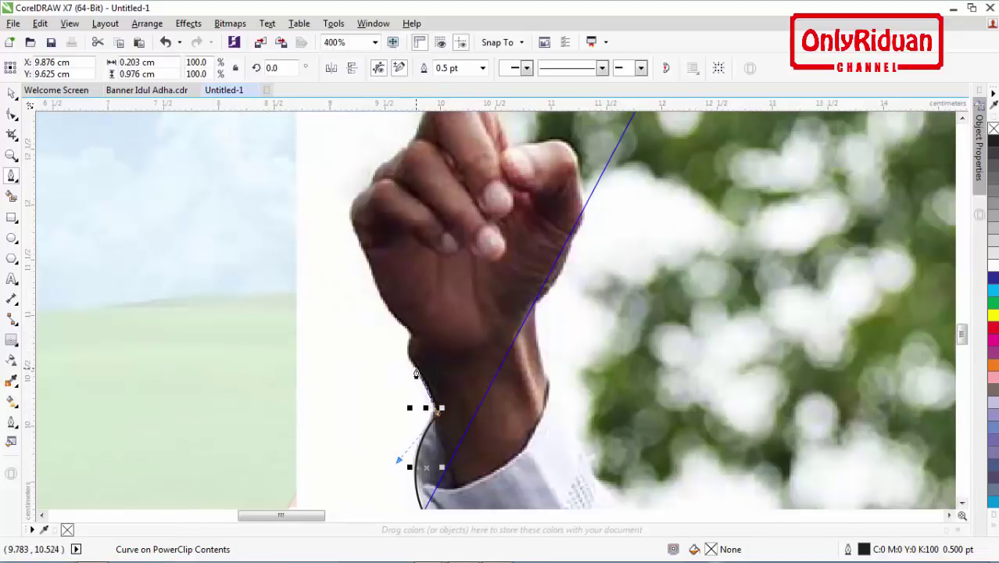
click(415, 372)
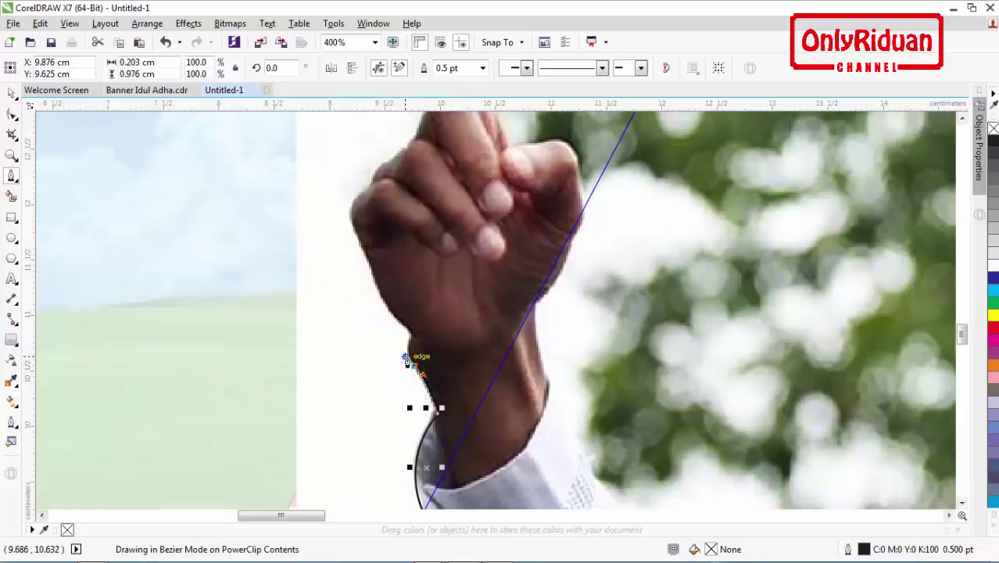
click(406, 360)
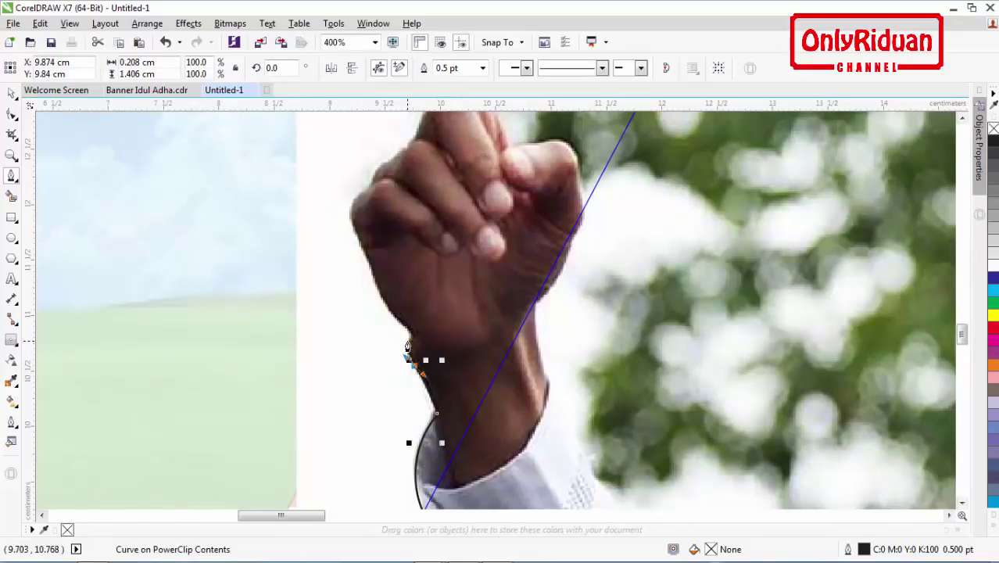
click(409, 345)
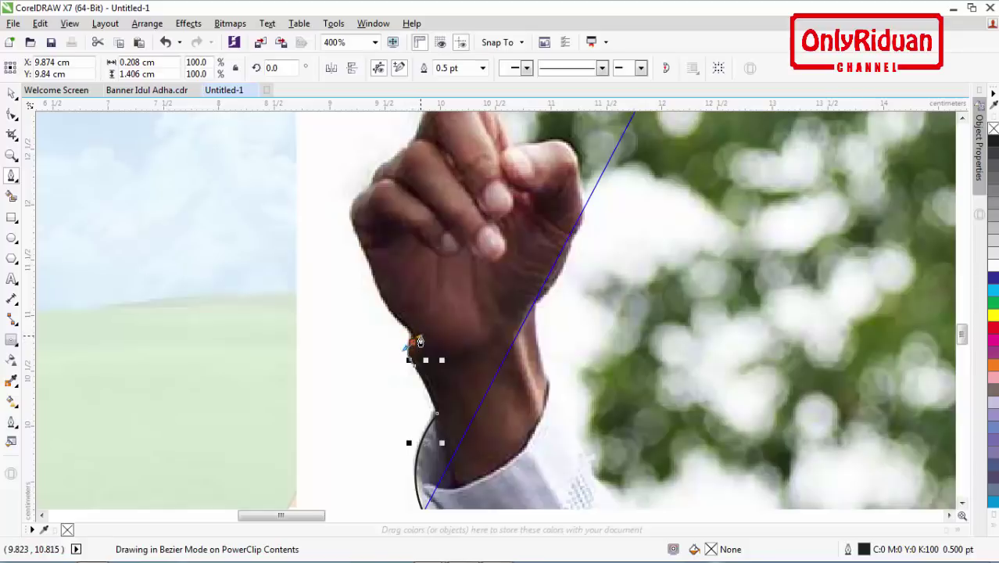
drag(420, 342, 393, 326)
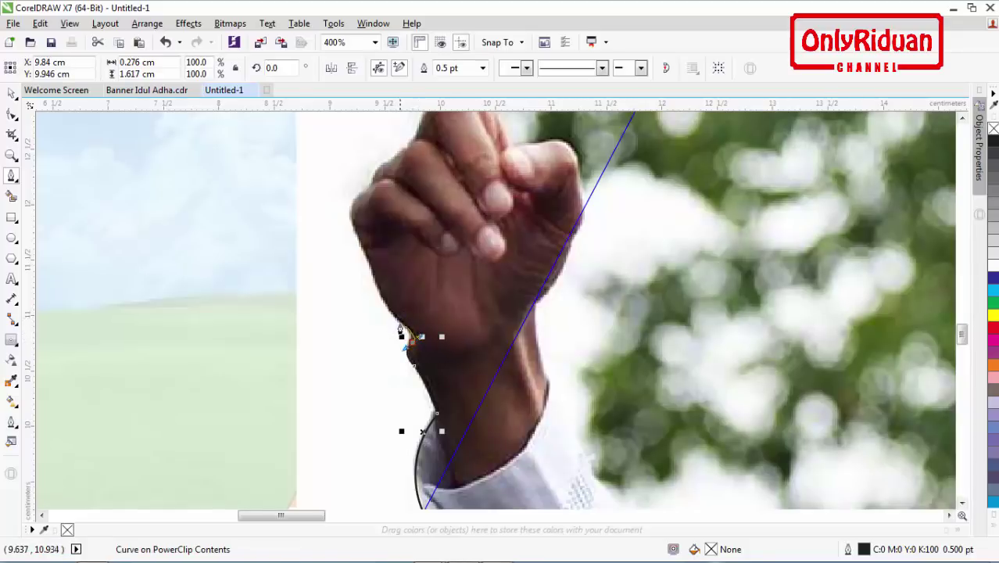
drag(395, 317, 353, 235)
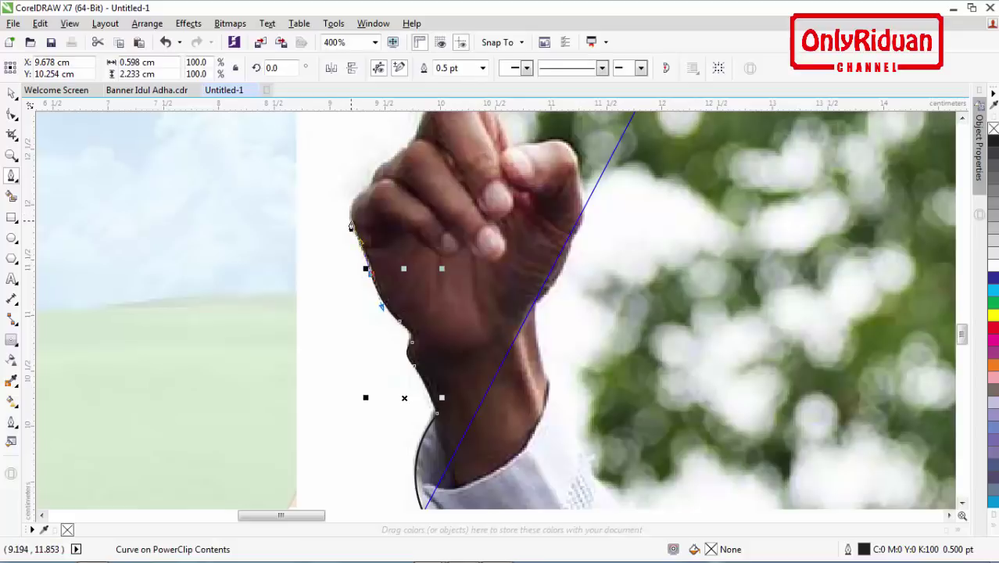
Step: Curve the path around the little-finger knuckle and end it in a sharp corner node
click(351, 226)
drag(373, 184, 400, 178)
key(alt)
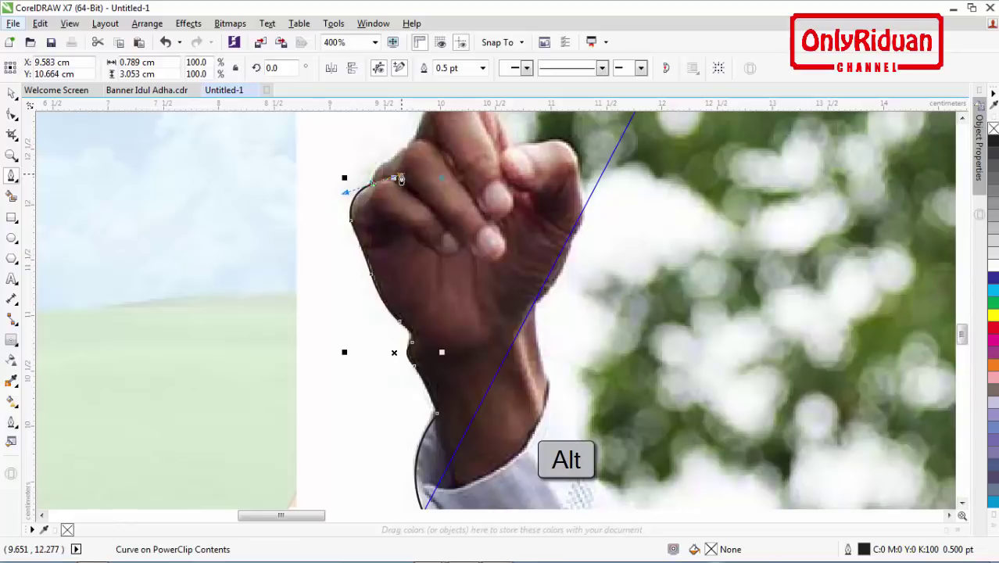
scroll(430, 207, up, 3)
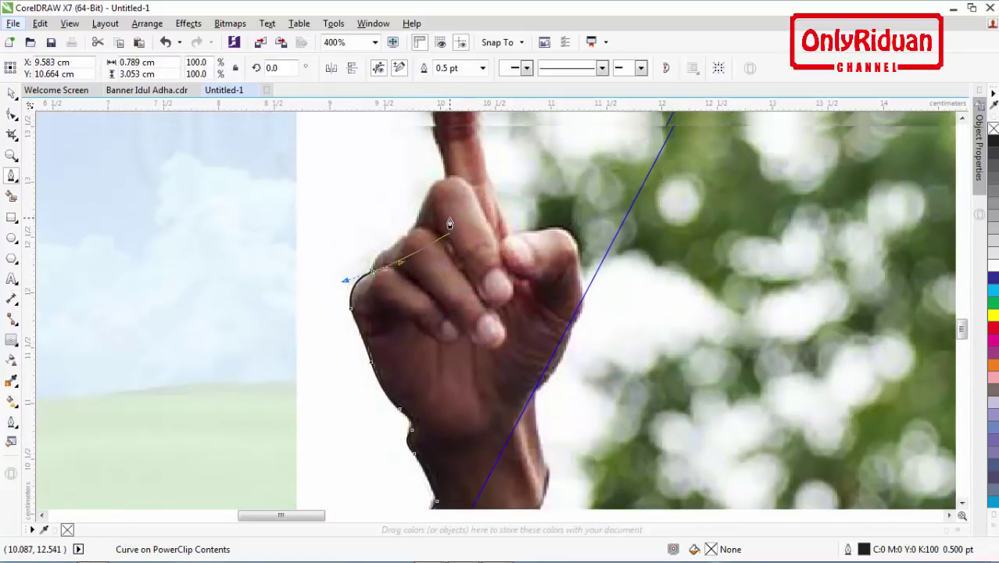
scroll(449, 225, up, 1)
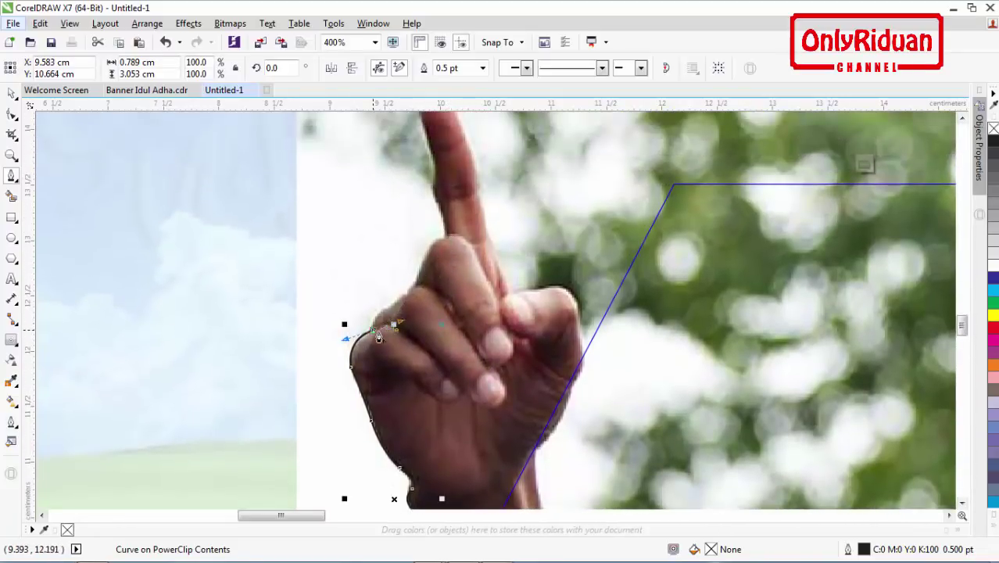
click(373, 334)
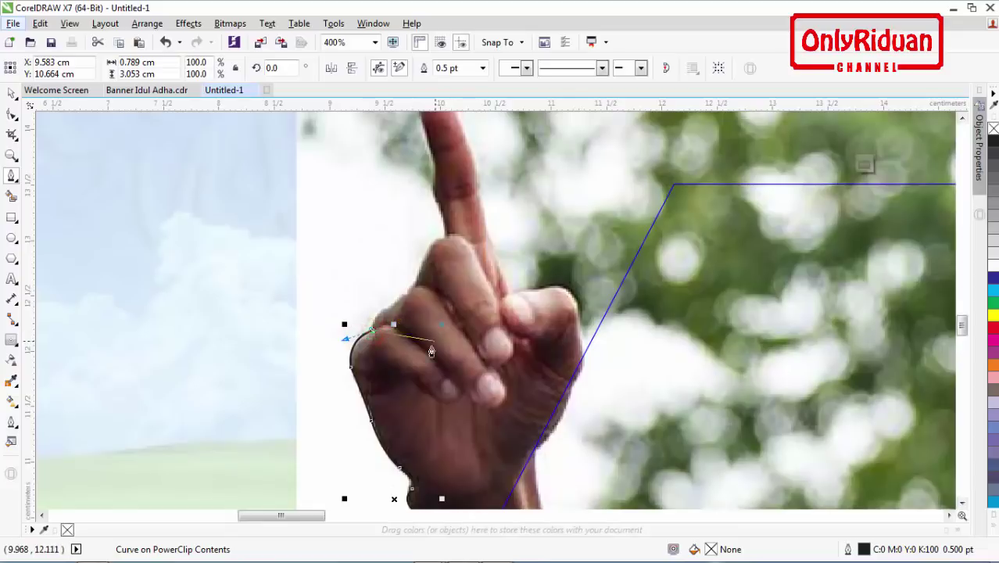
Step: Trace the remaining folded knuckles up to the base of the raised index finger
drag(393, 306, 411, 302)
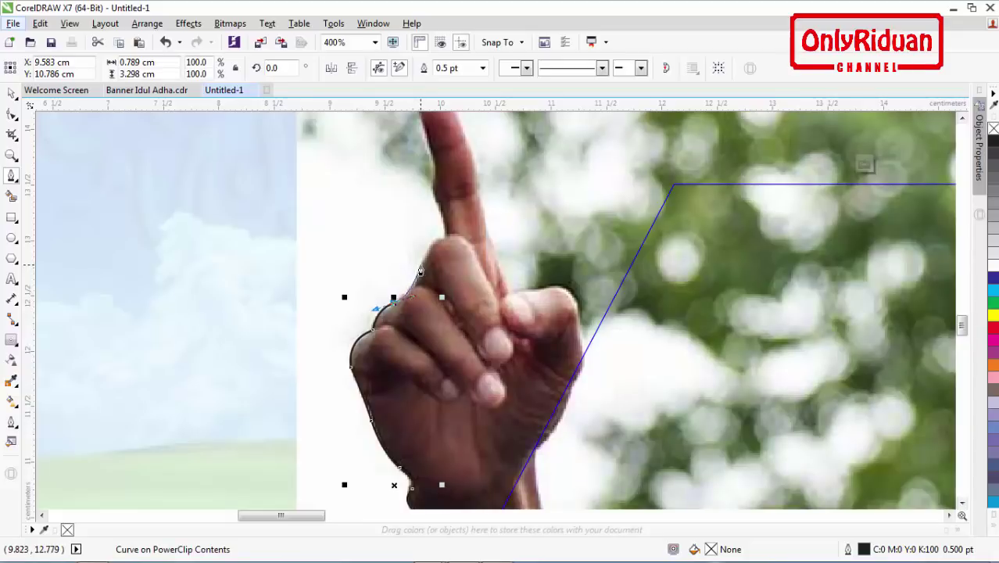
click(419, 268)
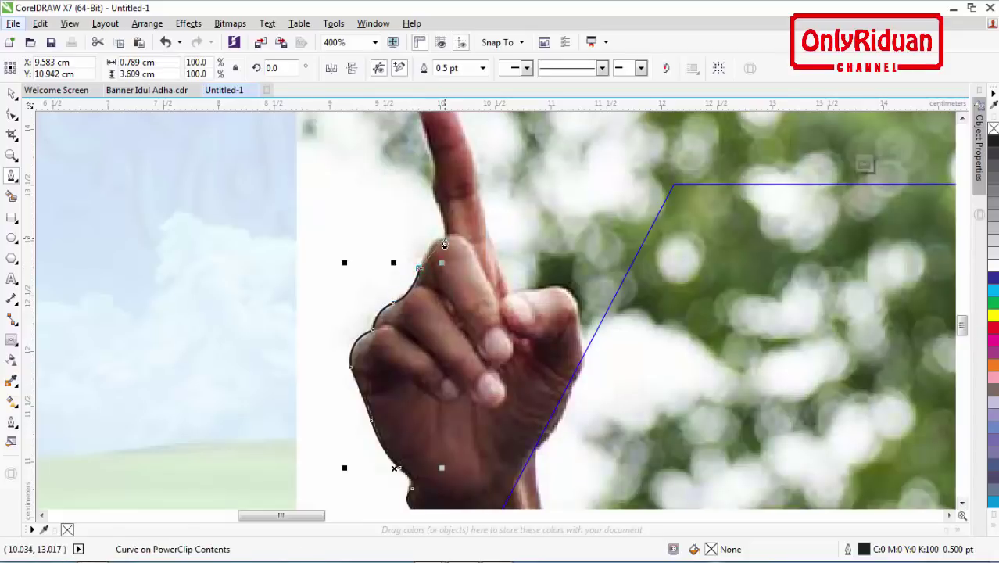
drag(447, 234, 464, 237)
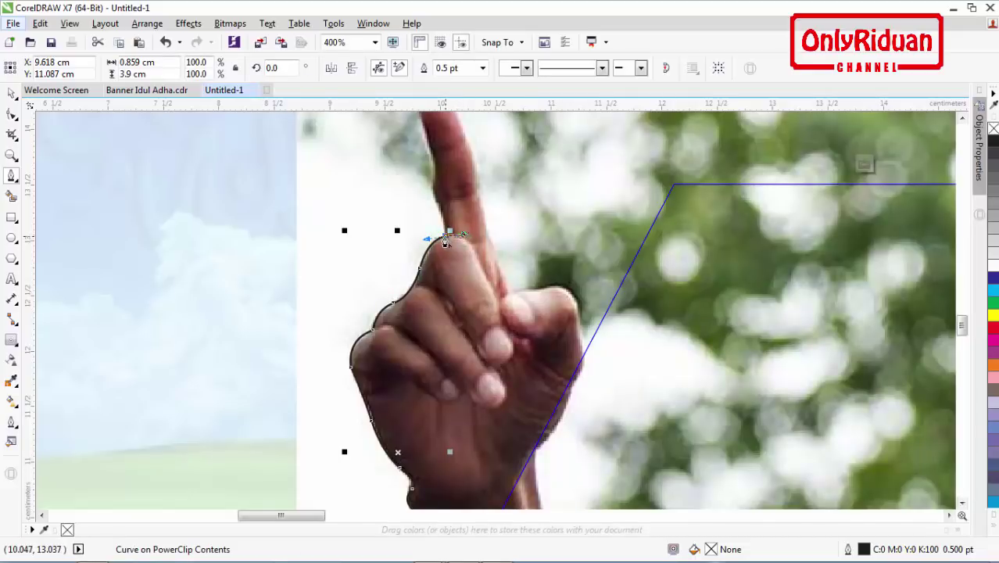
Step: Trace up the raised index finger, around its tip, and down the opposite side to the middle joint
click(436, 204)
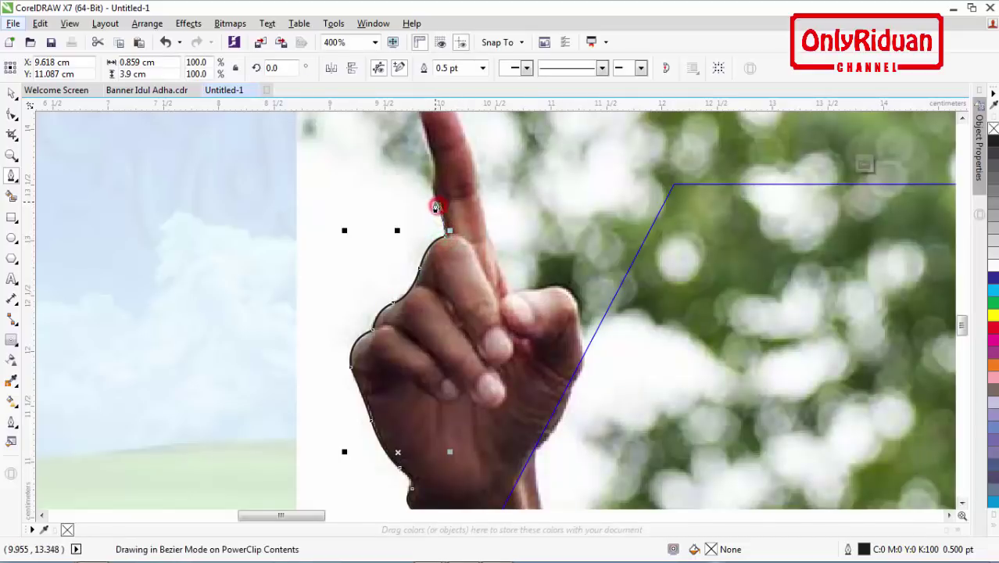
scroll(433, 201, up, 1)
scroll(432, 201, up, 7)
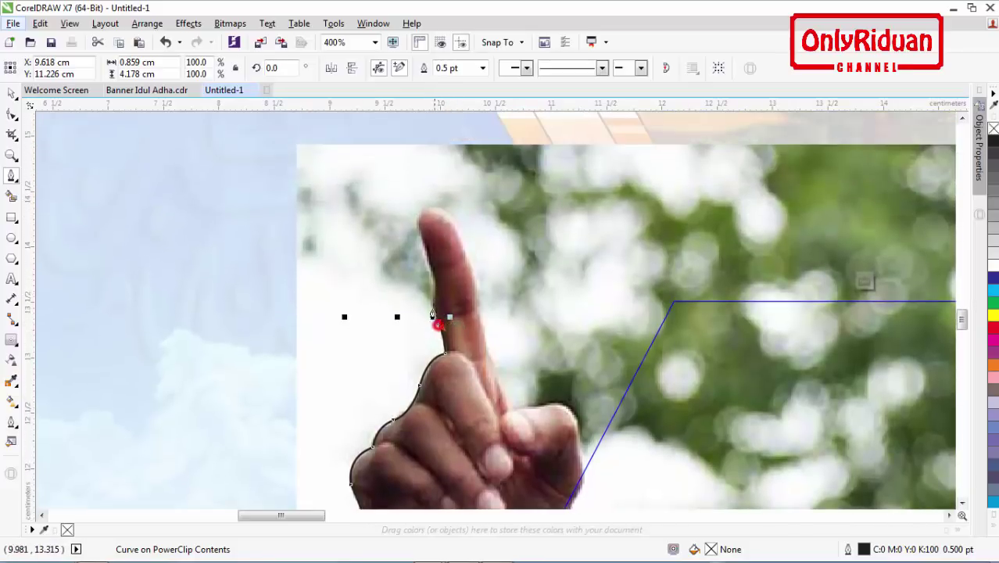
mouse_move(434, 315)
mouse_down()
mouse_move(424, 229)
mouse_move(446, 212)
mouse_move(473, 223)
mouse_up()
click(425, 255)
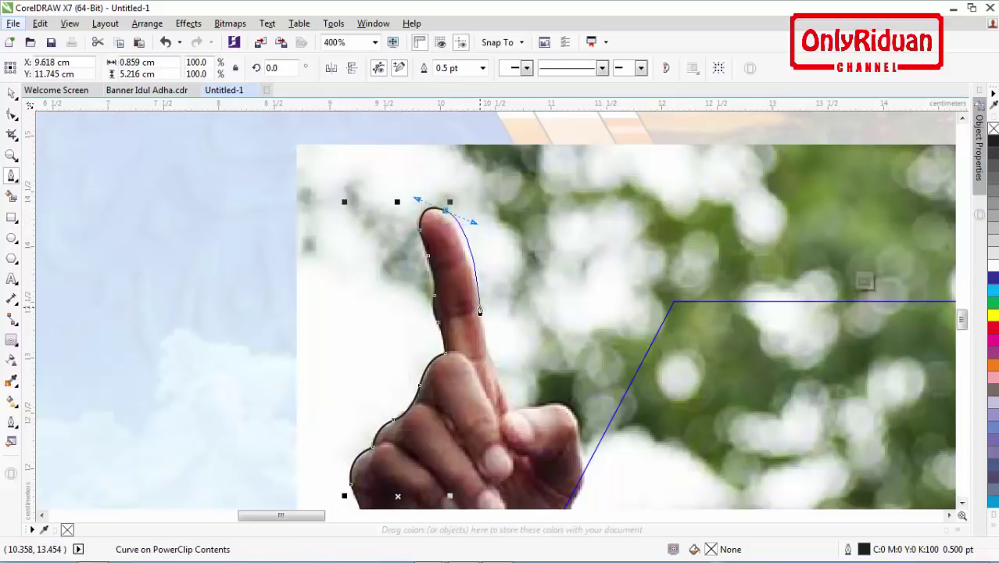
drag(477, 316, 447, 315)
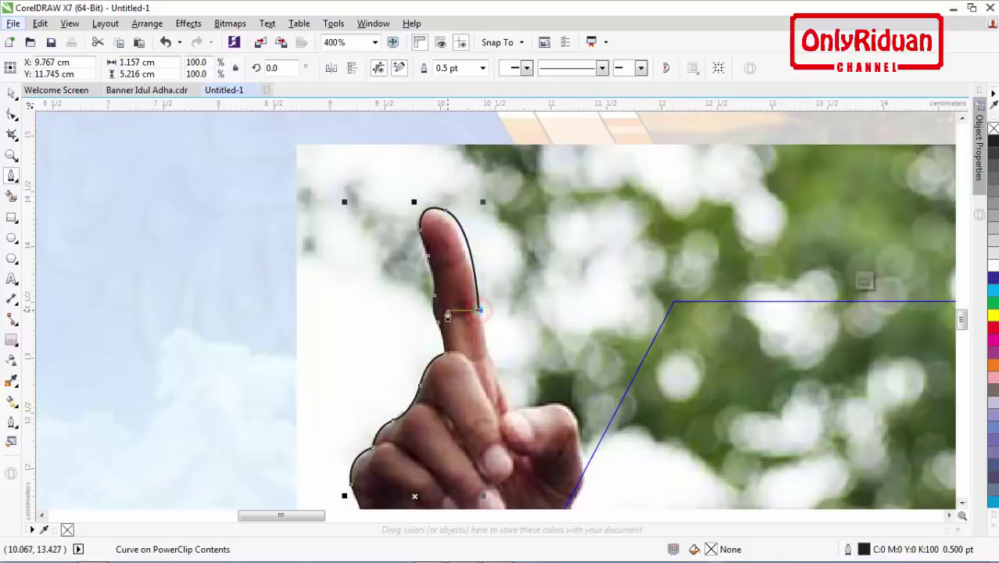
click(486, 358)
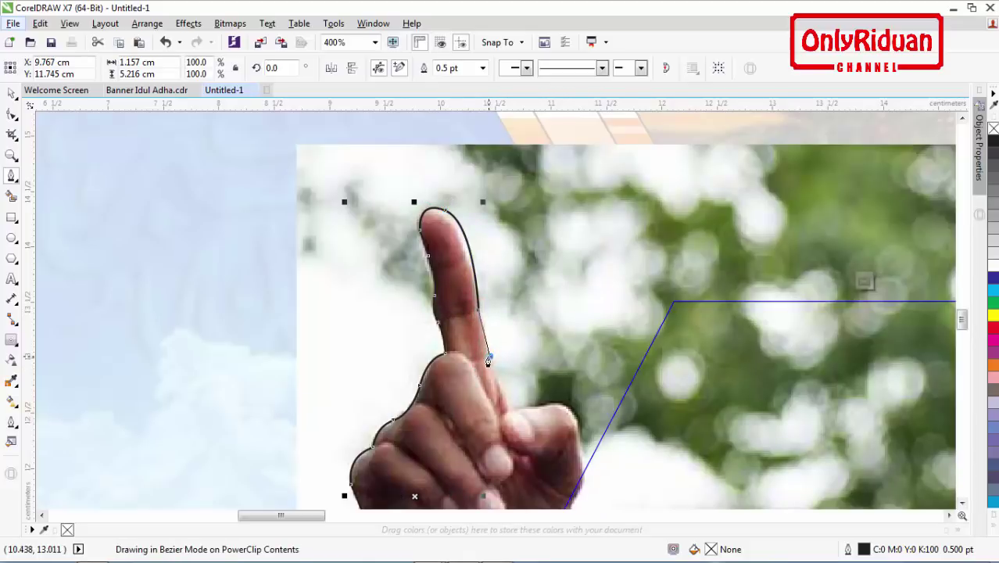
drag(484, 367, 490, 371)
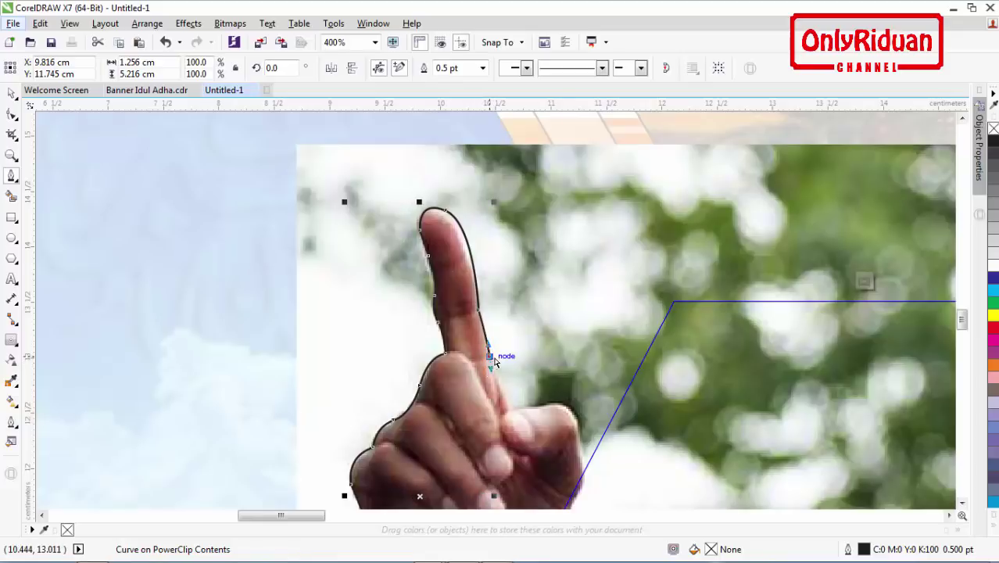
key(ctrl+z)
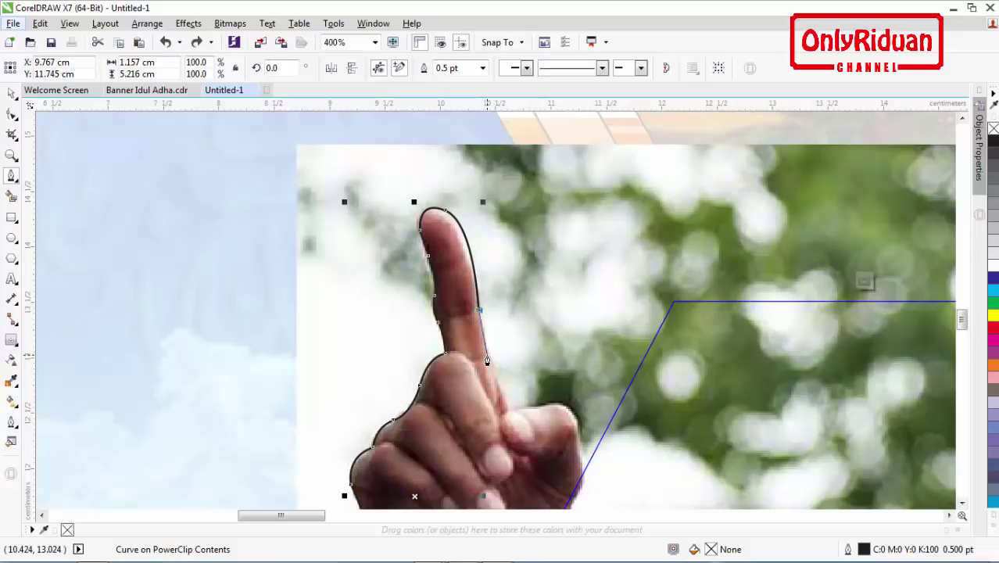
Step: Trace the lower part of the index finger down to the thumb and curve the path over the thumb's upper edge
drag(486, 360, 486, 379)
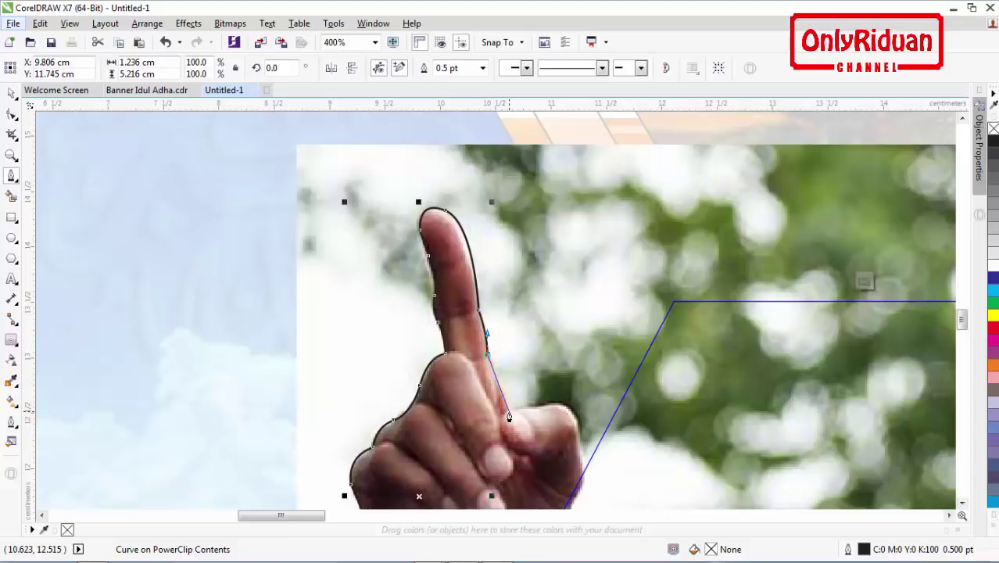
drag(508, 417, 509, 421)
key(alt)
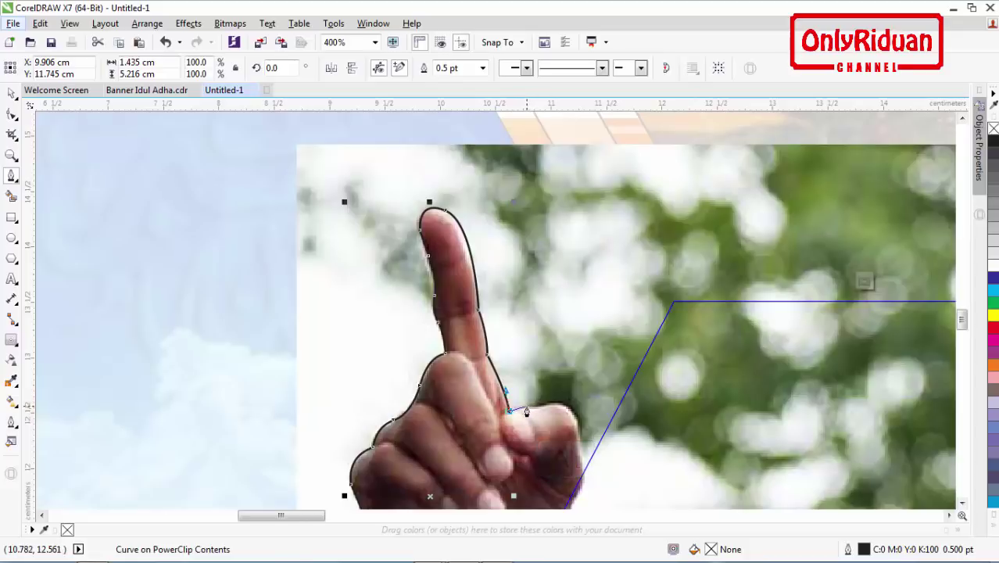
drag(522, 407, 575, 416)
click(551, 405)
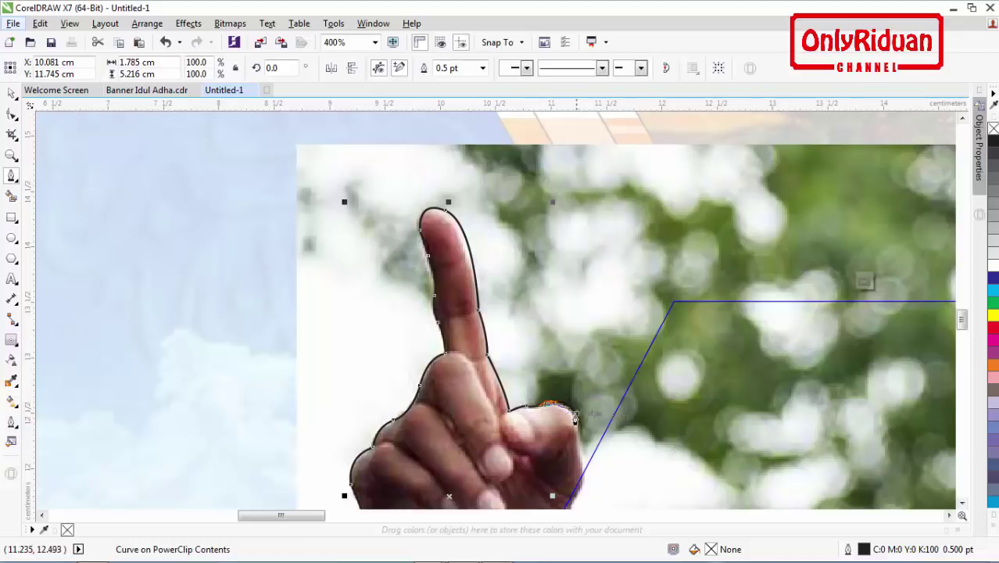
Step: Curve the path down the side of the thumb to the clipping frame's slanted edge and make that node a corner
drag(579, 445, 582, 448)
scroll(583, 445, down, 4)
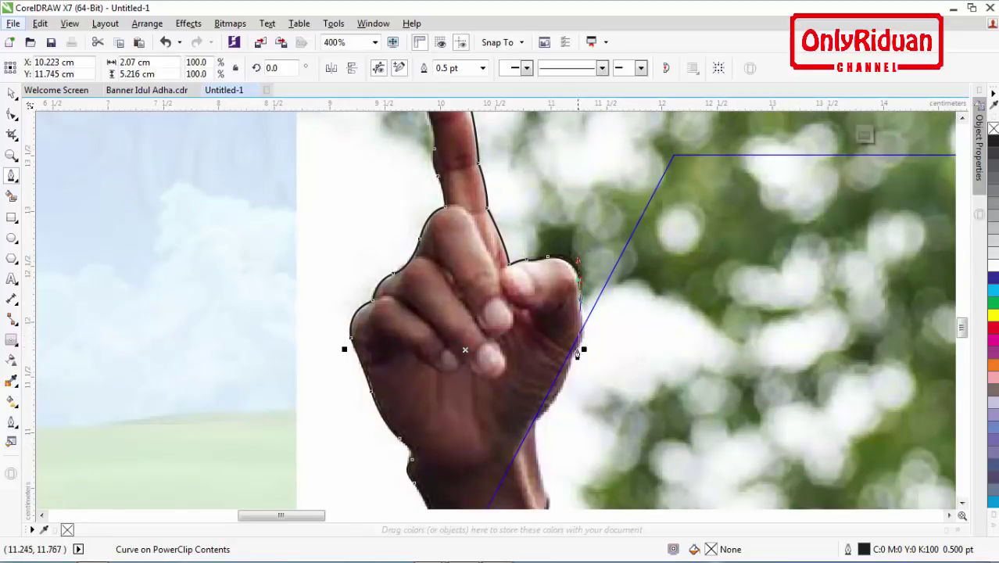
click(574, 352)
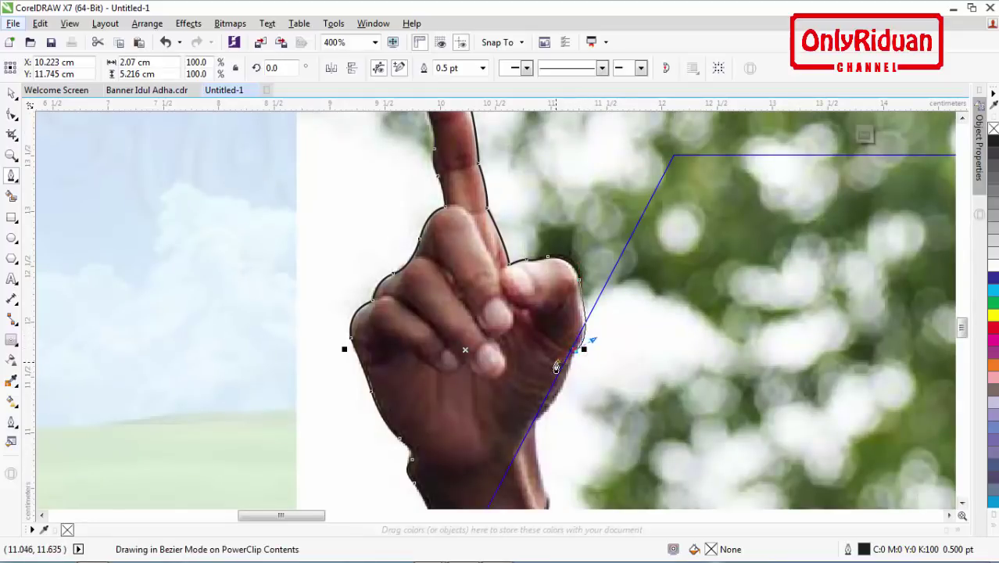
click(575, 350)
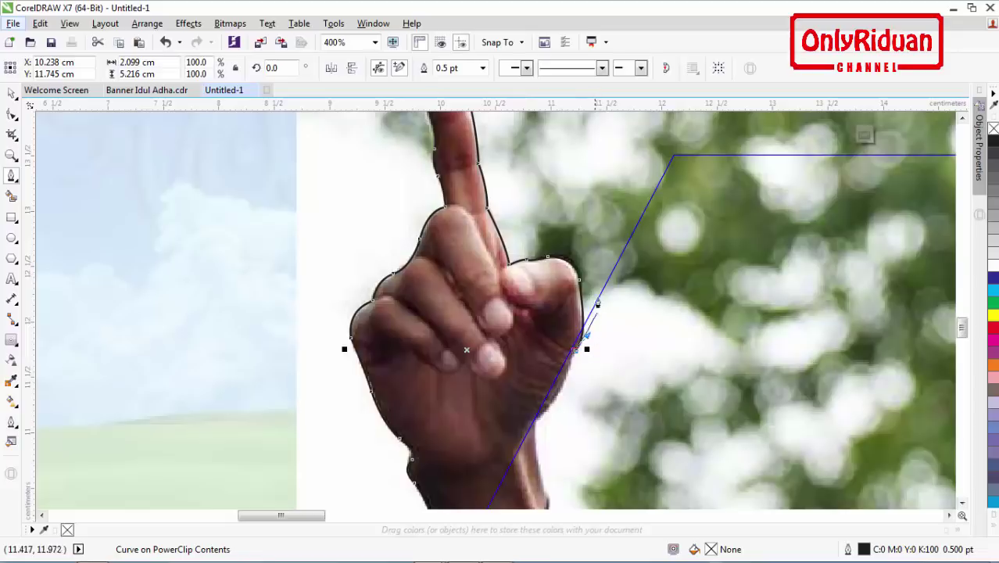
Step: Close the hand outline with straight segments inside the frame back to the starting node at the cuff, about 2.3 by 5.2 cm overall
scroll(602, 357, down, 4)
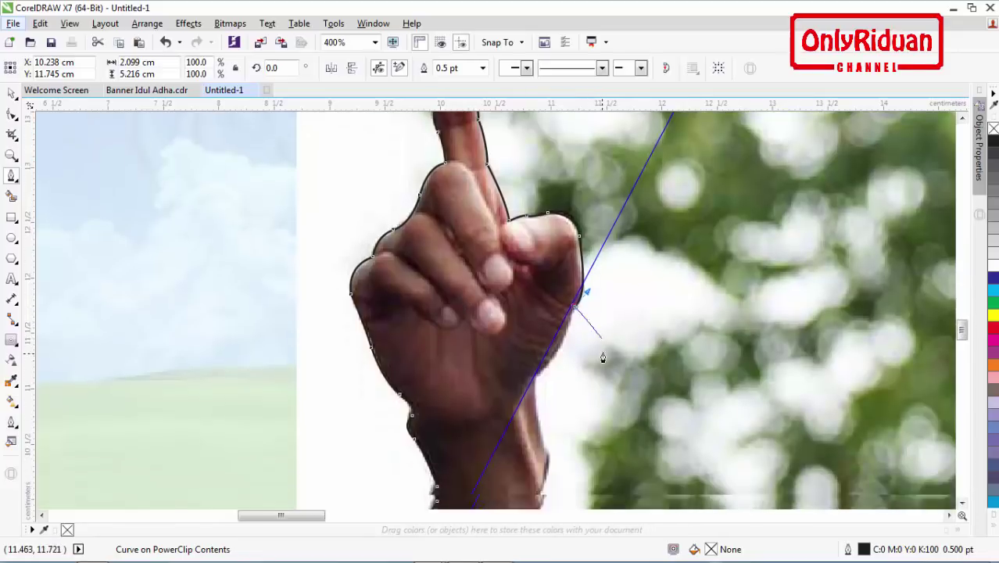
click(601, 332)
click(582, 414)
scroll(583, 411, down, 3)
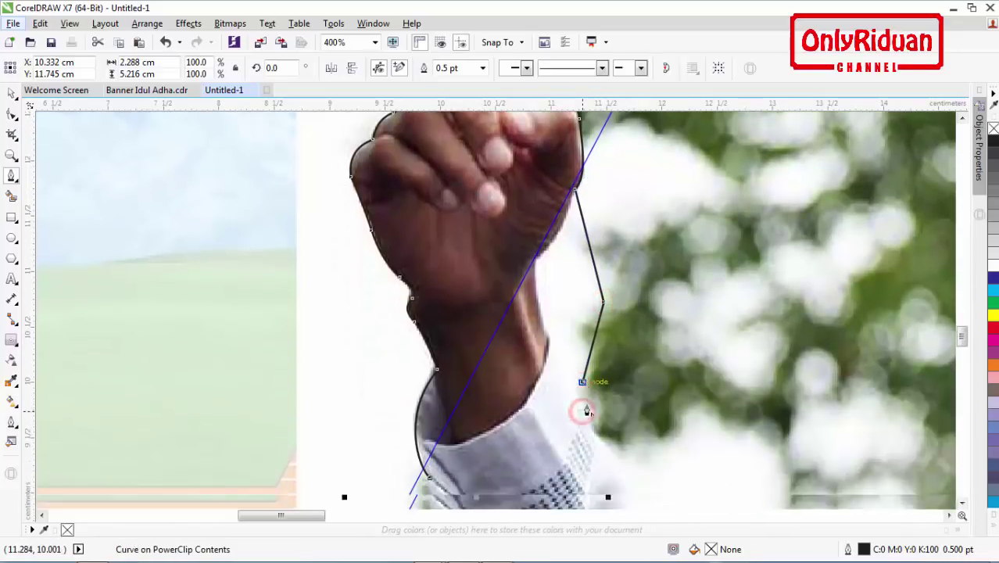
click(436, 407)
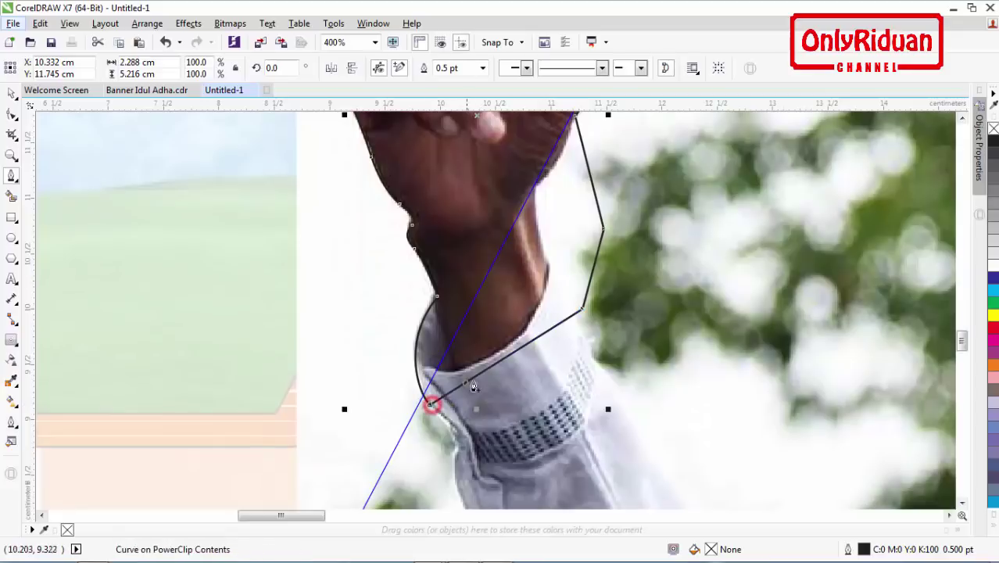
Step: Intersect the closed hand outline with the preacher's photo to produce a separate cutout of the hand
scroll(432, 409, down, 5)
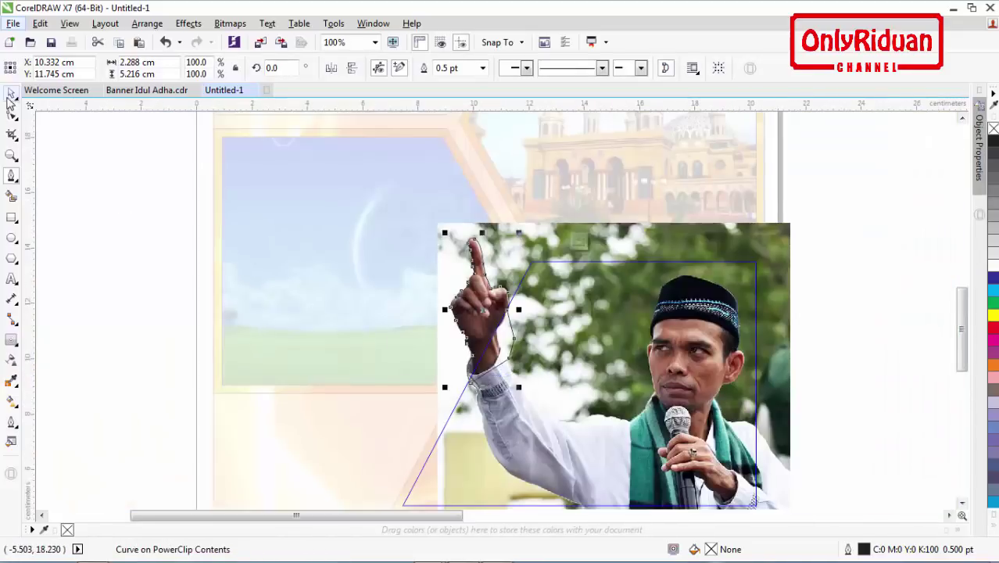
click(11, 94)
scroll(877, 325, down, 2)
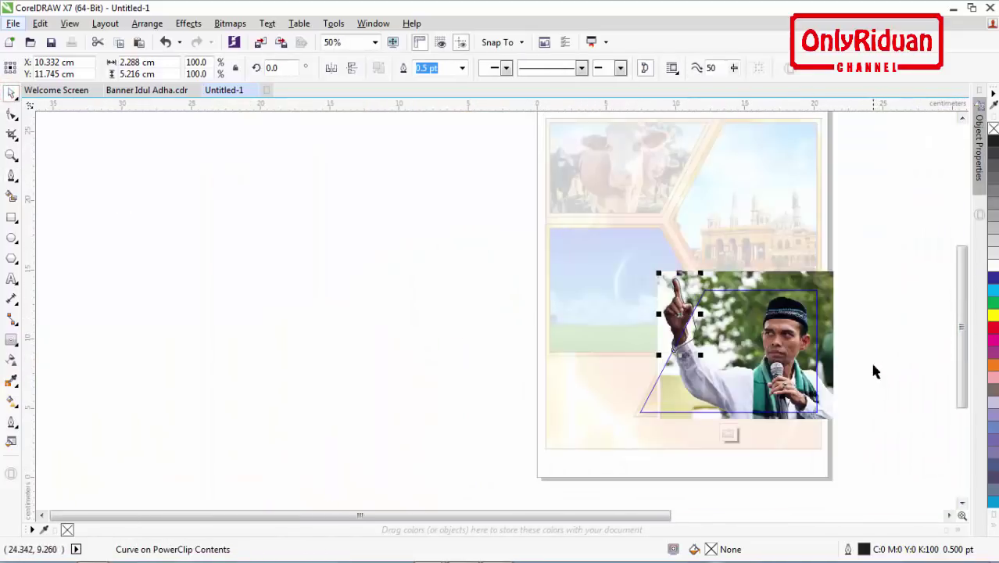
scroll(822, 344, up, 2)
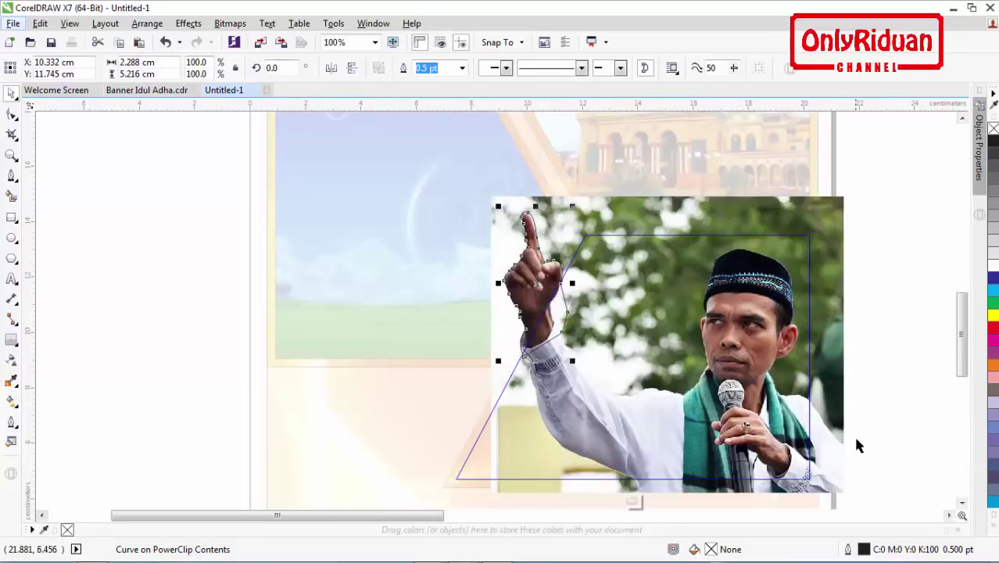
scroll(966, 352, down, 2)
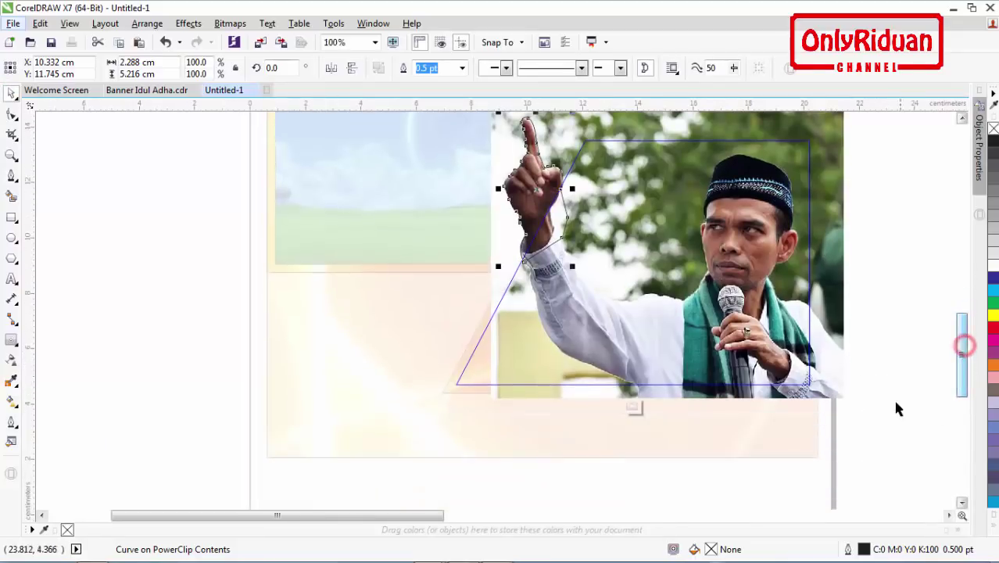
click(961, 117)
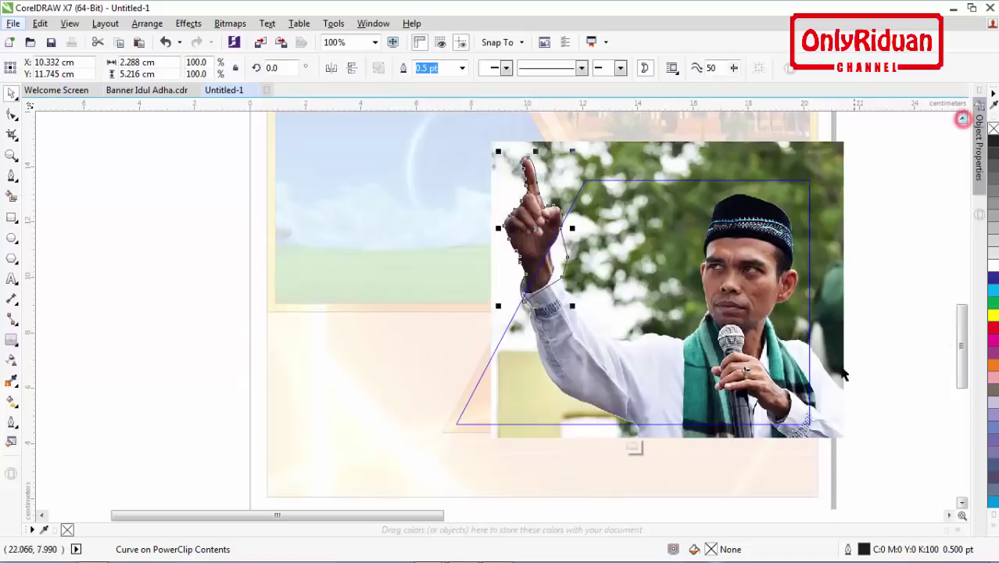
click(870, 443)
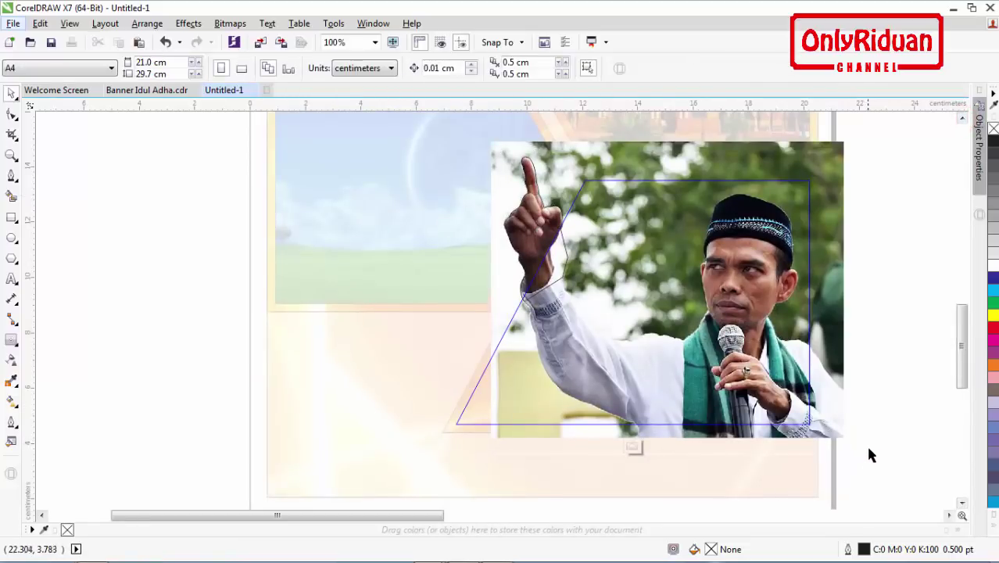
drag(876, 447, 451, 130)
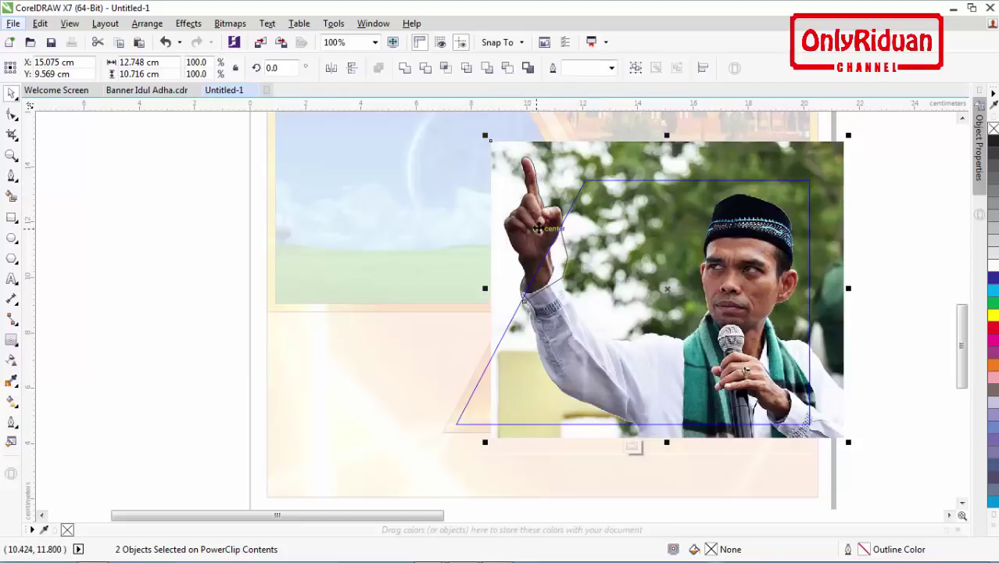
click(446, 71)
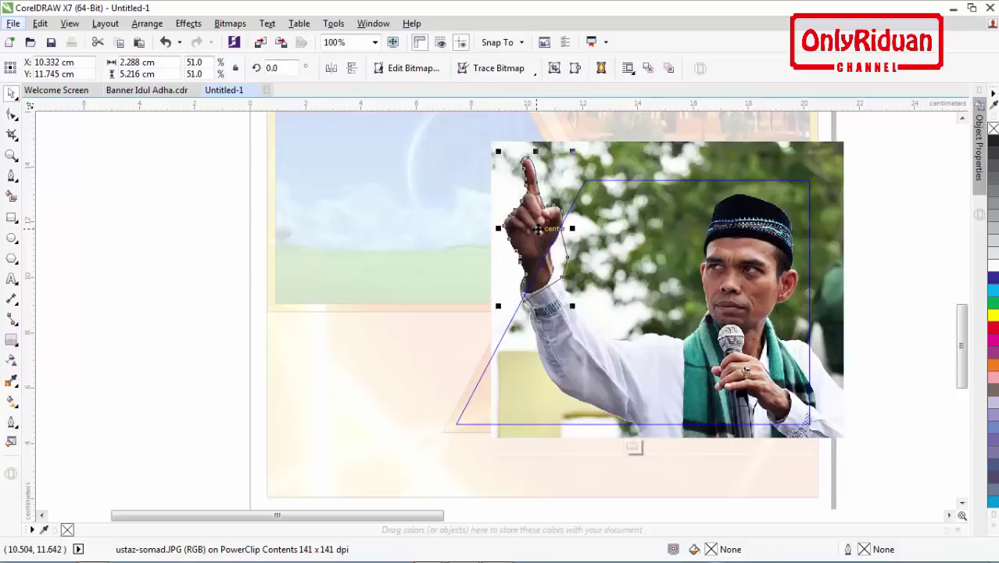
Step: Move the hand outline curve off the photo into the blank area beside the page
drag(537, 228, 867, 258)
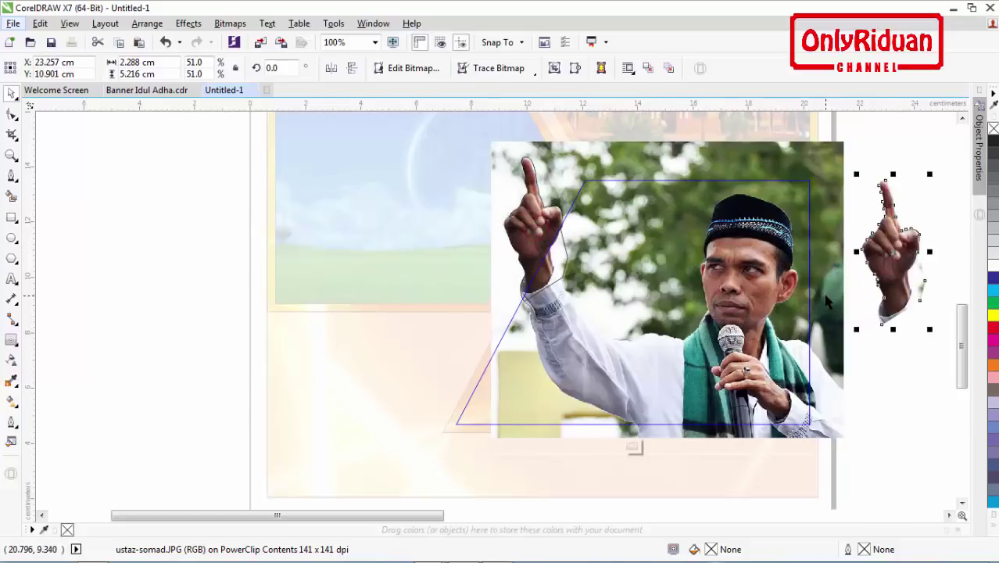
key(ctrl+z)
click(868, 294)
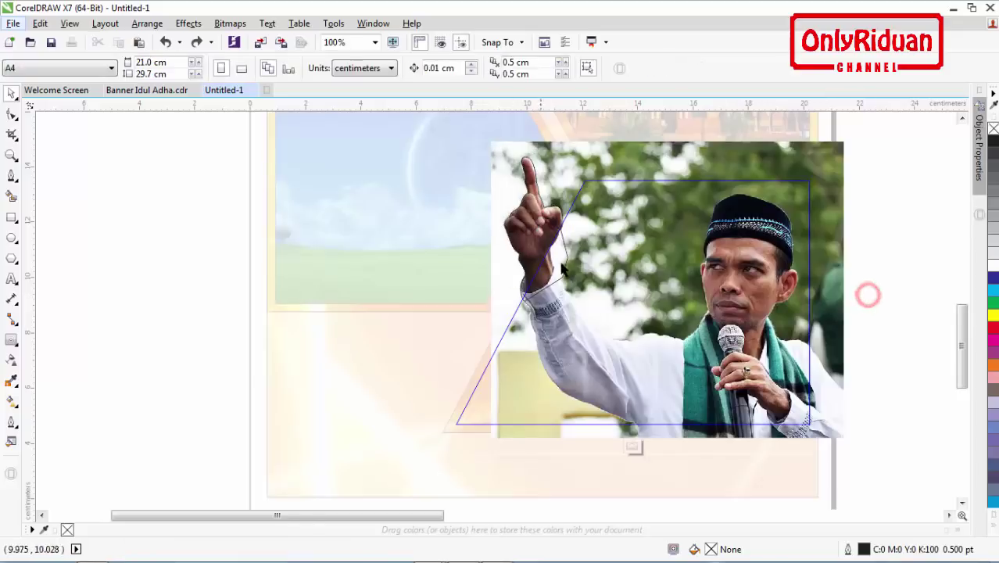
click(567, 258)
drag(567, 257, 892, 242)
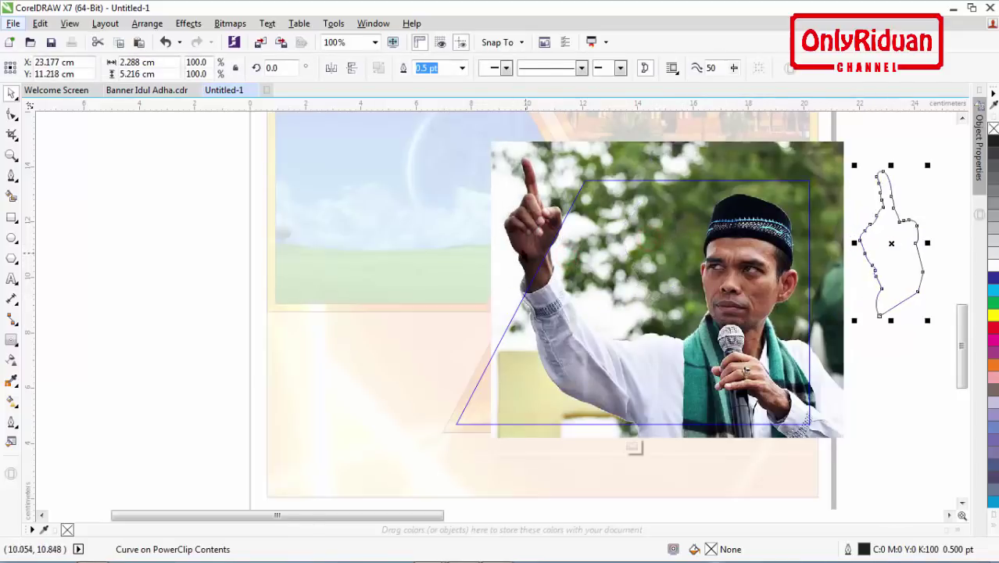
Step: Cut the hand cutout out of the preacher panel's PowerClip contents to the clipboard
click(539, 226)
drag(535, 233, 664, 251)
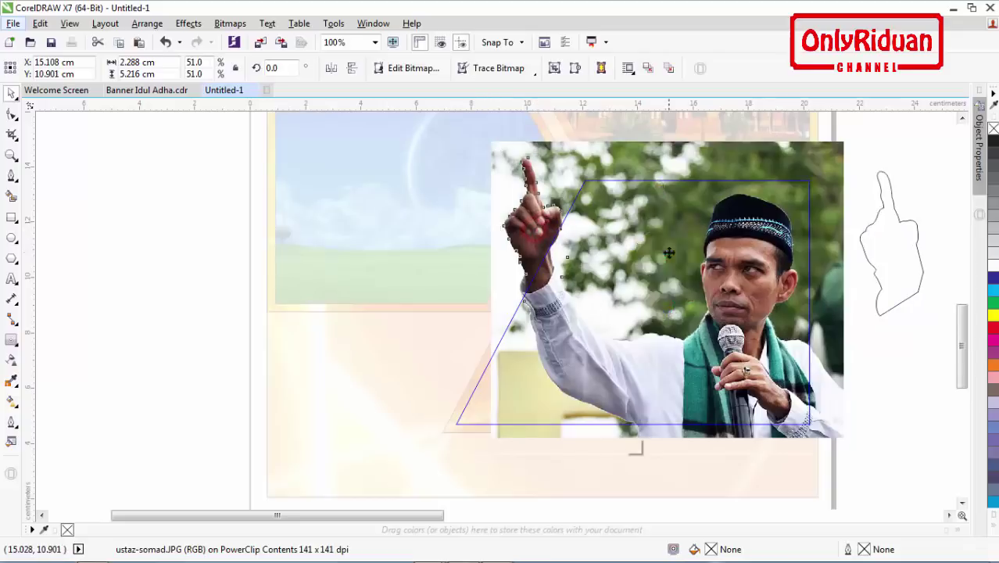
key(ctrl+z)
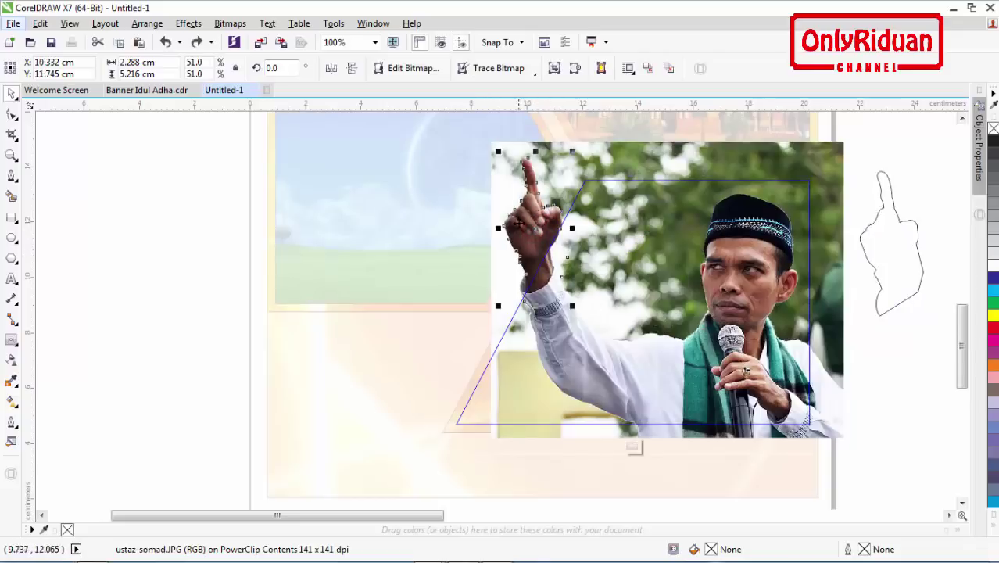
key(ctrl+x)
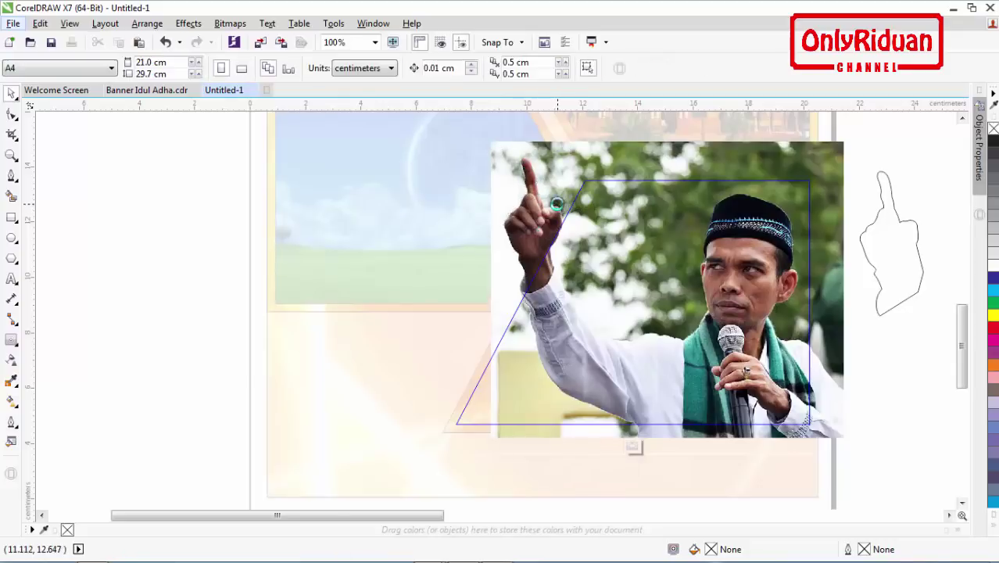
Step: Finish editing the preacher panel's PowerClip and paste the hand cutout on the page so it extends beyond the frame
click(625, 248)
right_click(630, 250)
click(682, 229)
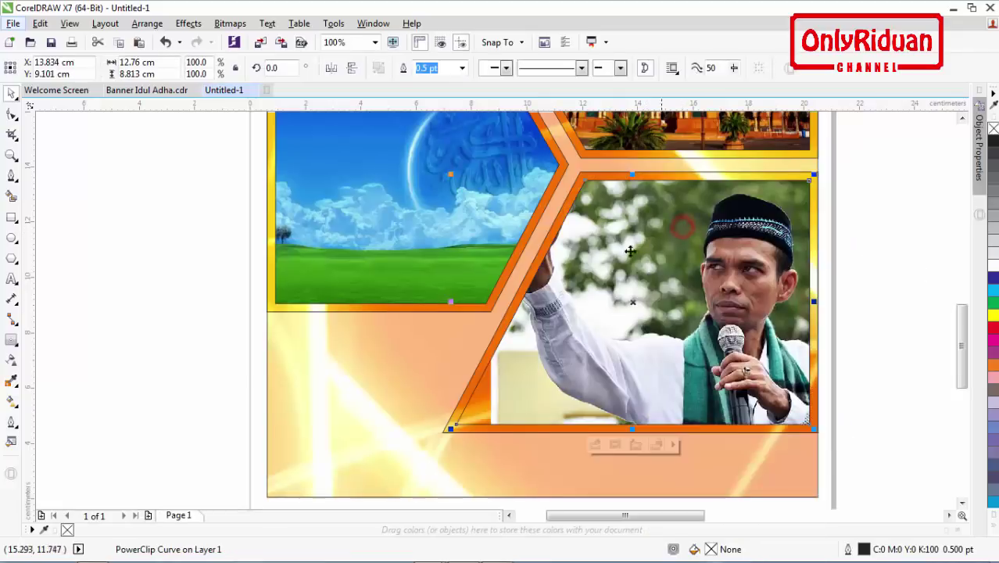
key(ctrl+v)
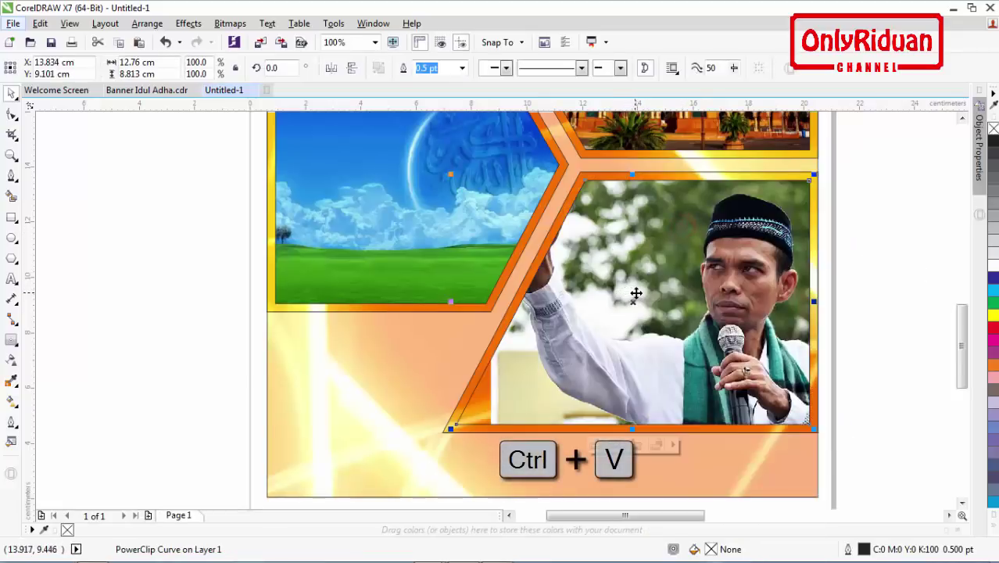
click(221, 206)
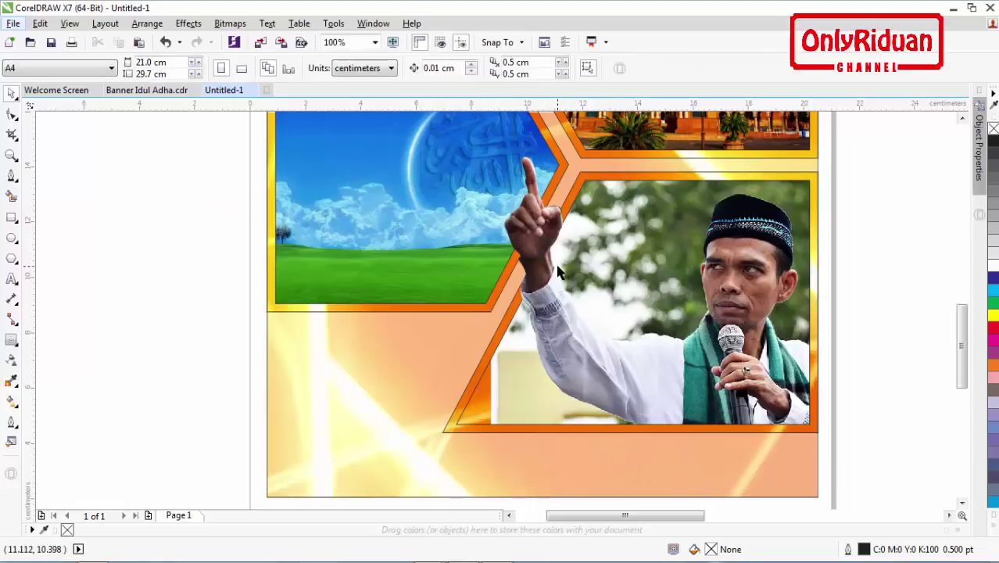
Step: Remove the outlines from the preacher panel's outer orange frame and inner picture frame
click(961, 117)
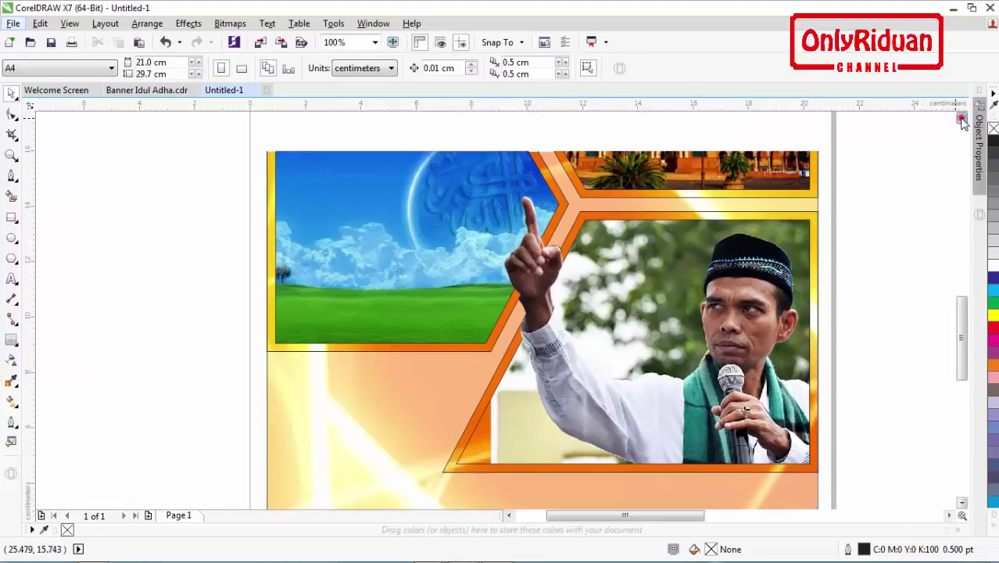
click(962, 503)
click(962, 503)
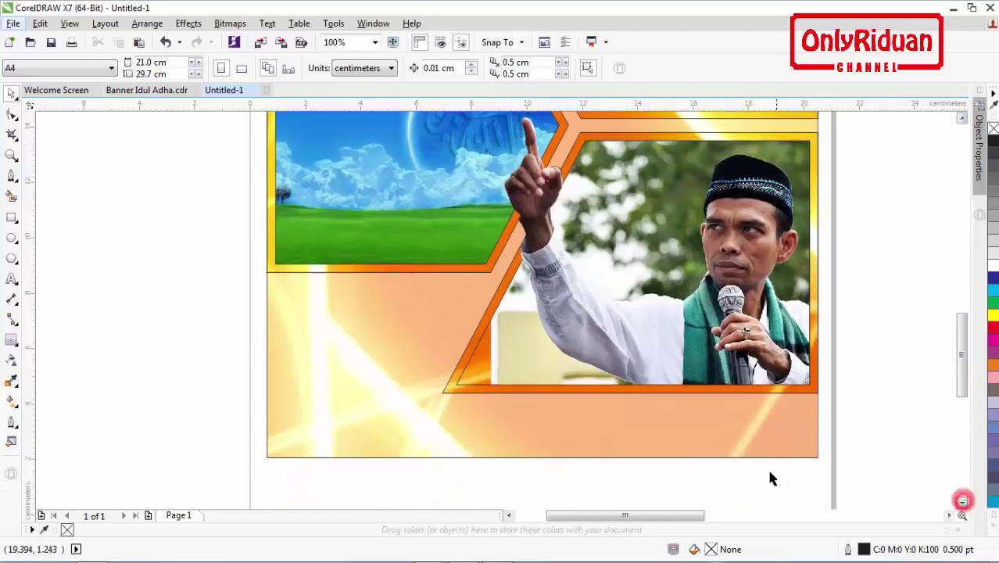
click(450, 393)
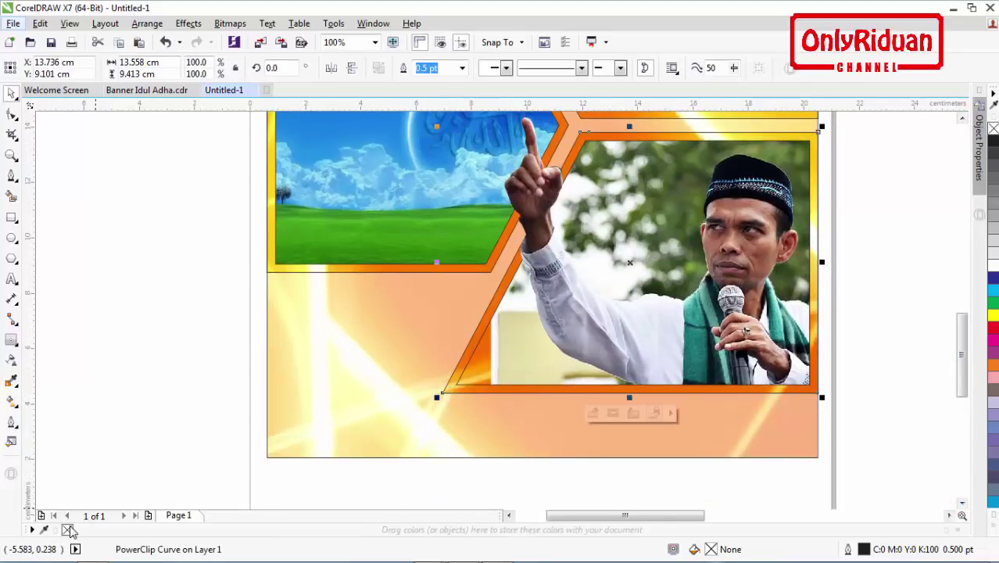
right_click(68, 529)
click(451, 386)
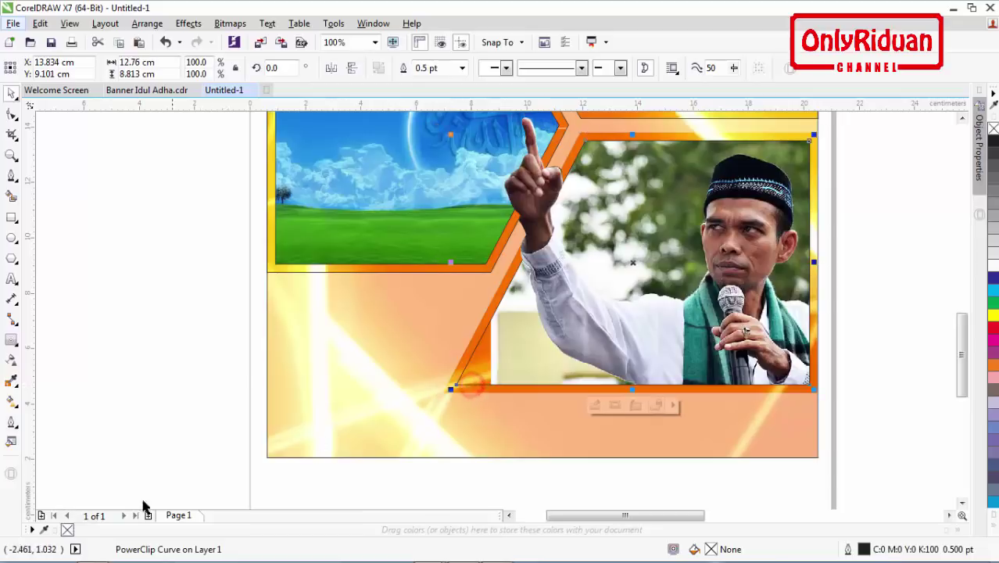
right_click(68, 529)
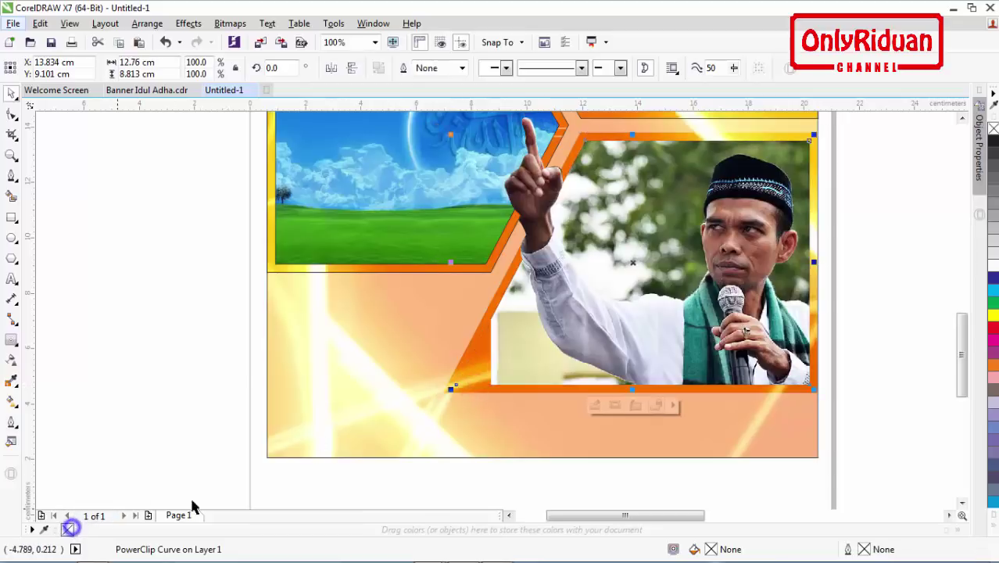
Step: Remove the outlines from the outer and inner frames of the sky and meadow panel
click(327, 271)
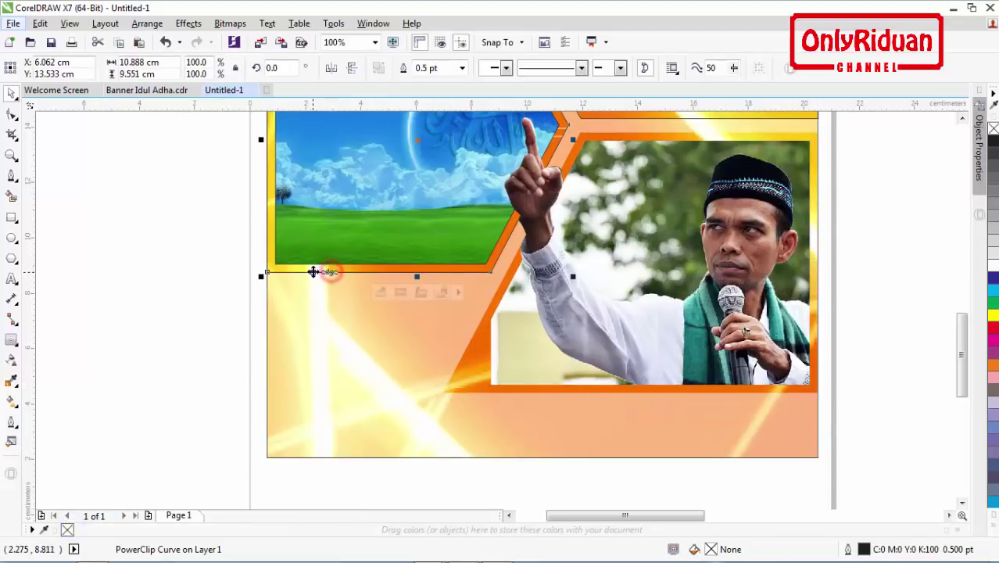
click(333, 250)
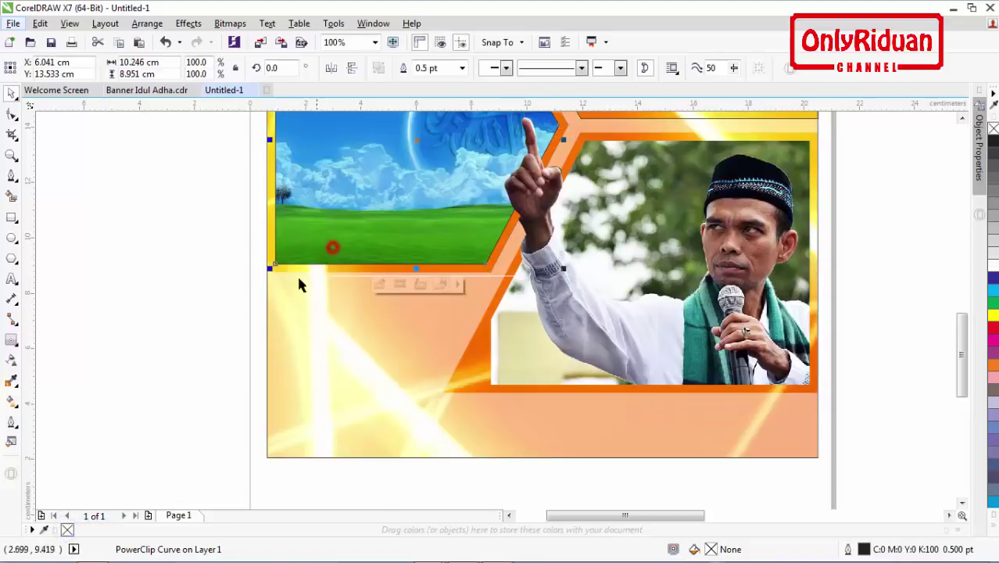
right_click(67, 530)
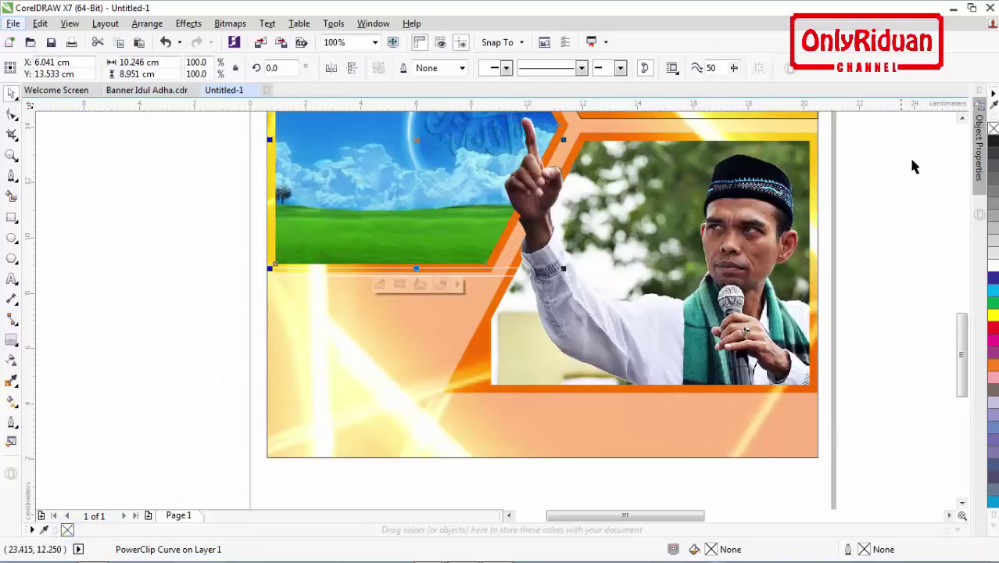
Step: Try to remove the outlines from the cow and mosque panels' frames all at once, and undo it
click(962, 117)
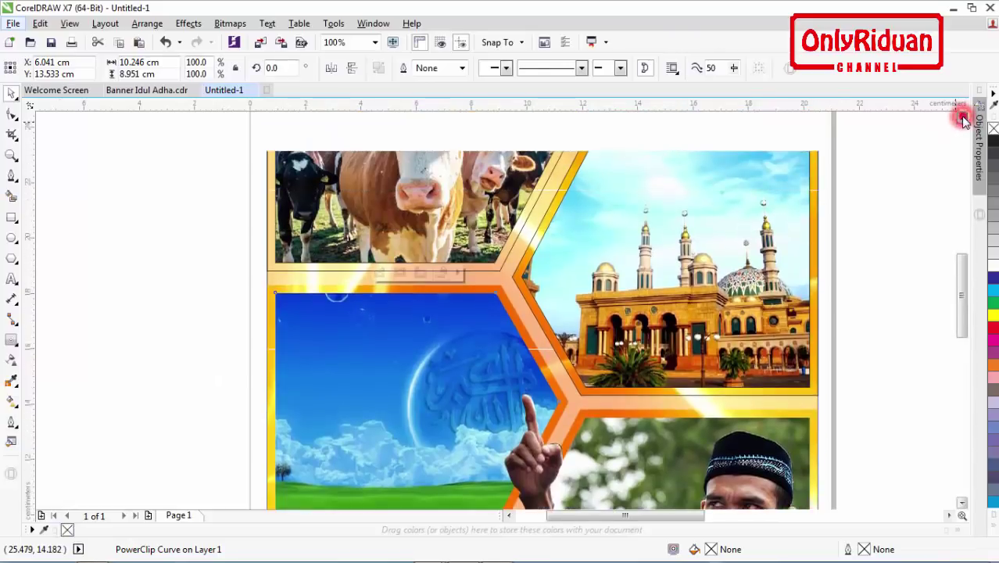
click(962, 117)
click(724, 282)
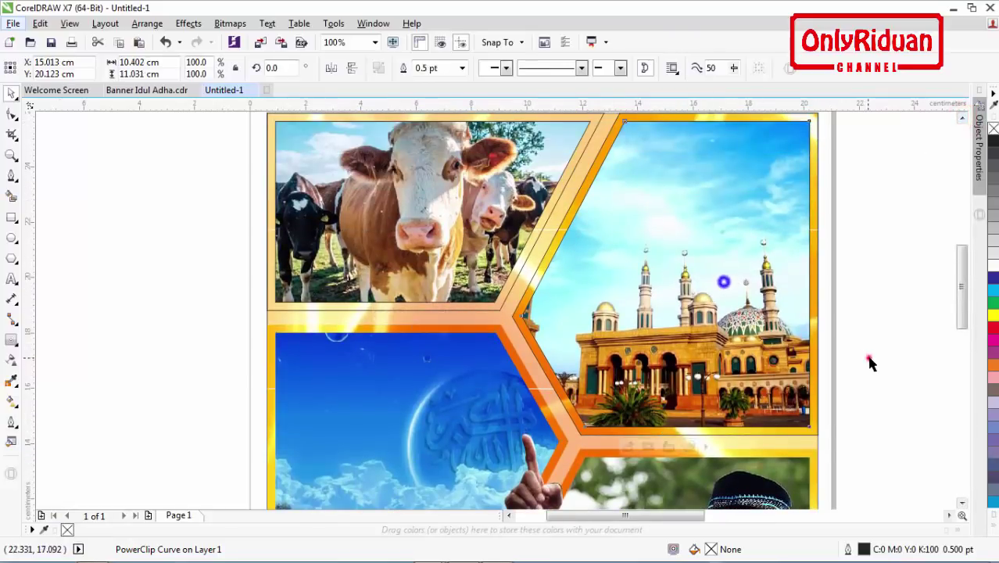
click(868, 359)
drag(843, 438, 288, 155)
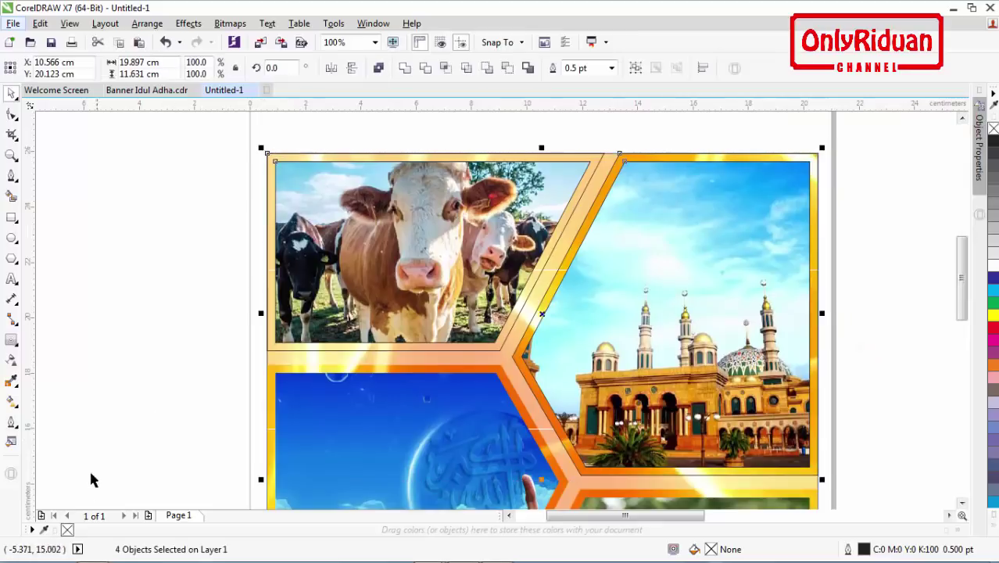
click(151, 303)
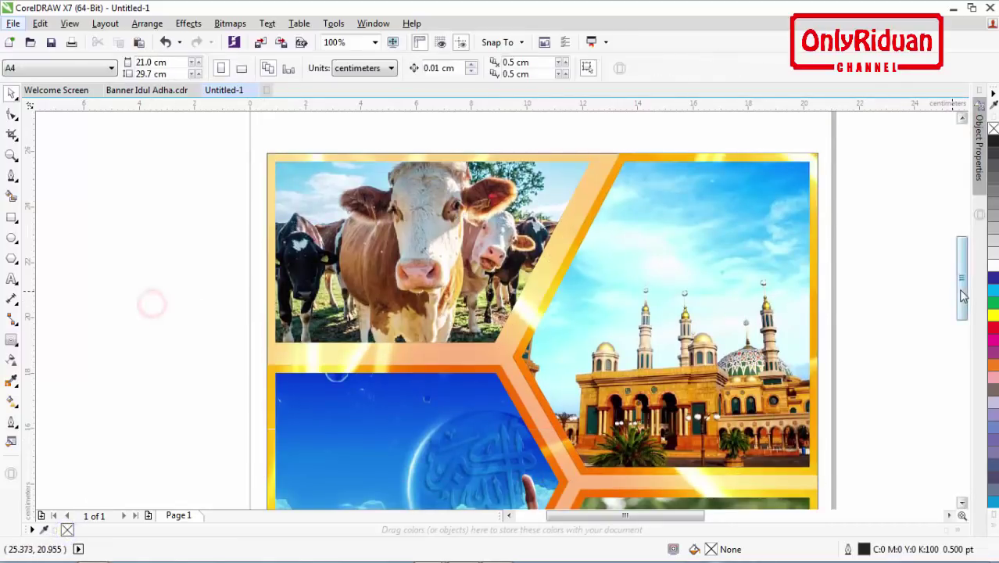
key(ctrl+z)
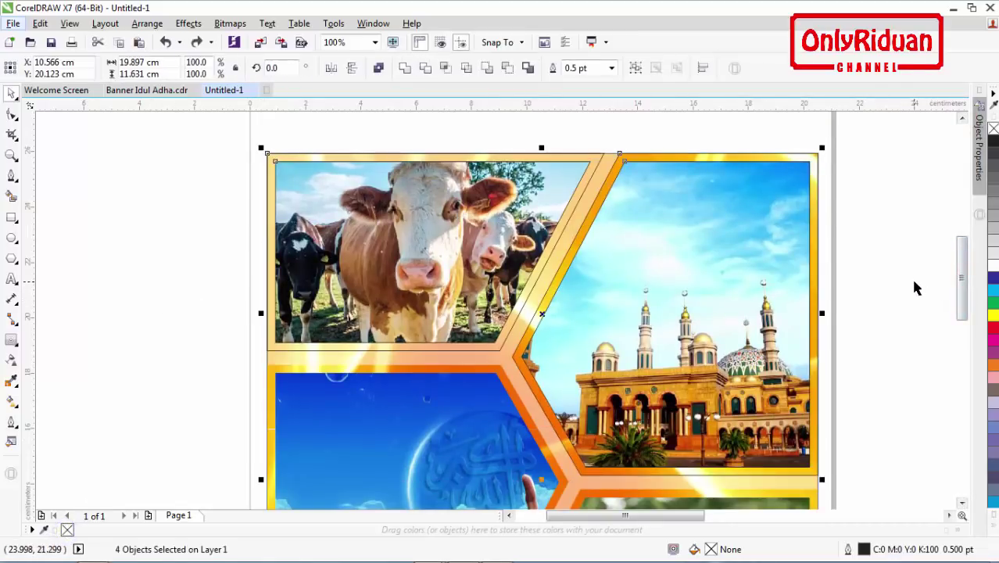
click(885, 274)
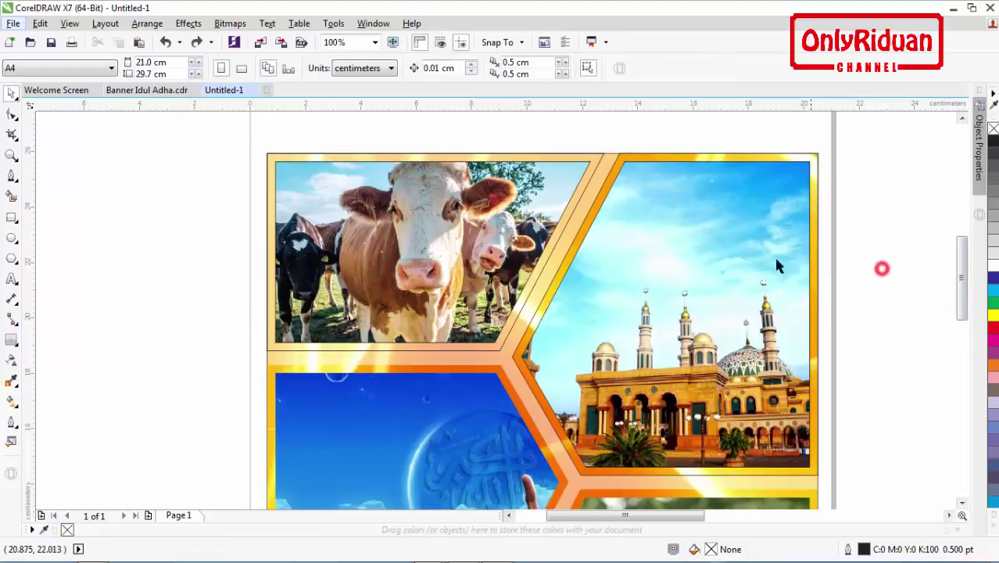
click(588, 190)
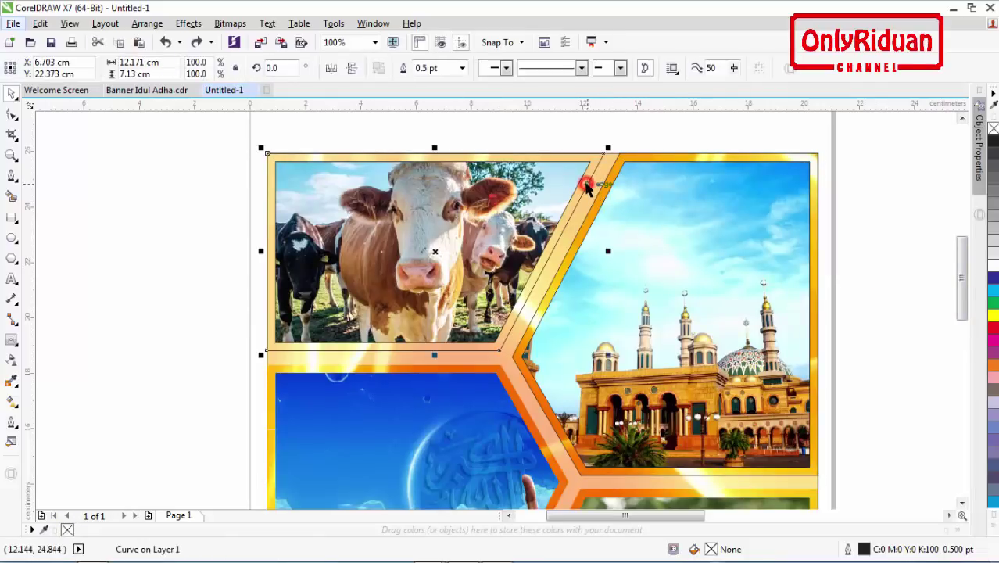
scroll(961, 270, down, 5)
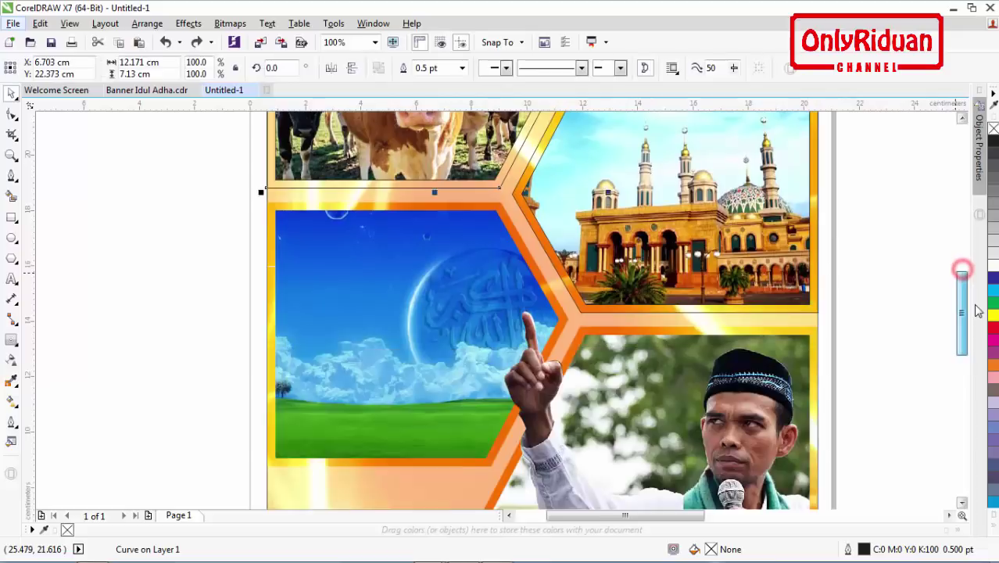
scroll(980, 317, up, 4)
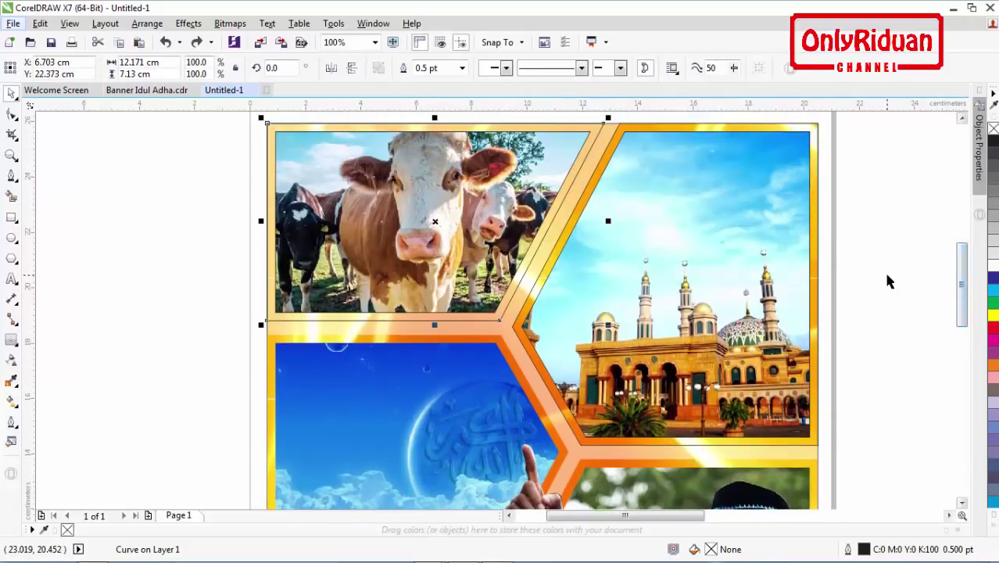
click(886, 275)
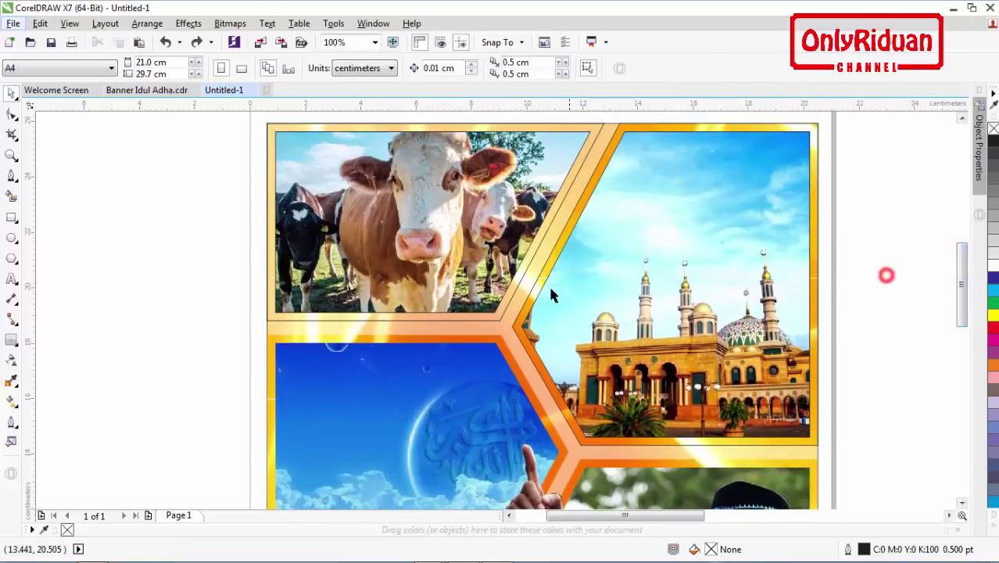
Step: Copy the orange light-ray background from the sky and meadow panel's outer-frame PowerClip, finish editing, and paste it on the page
click(465, 348)
right_click(465, 347)
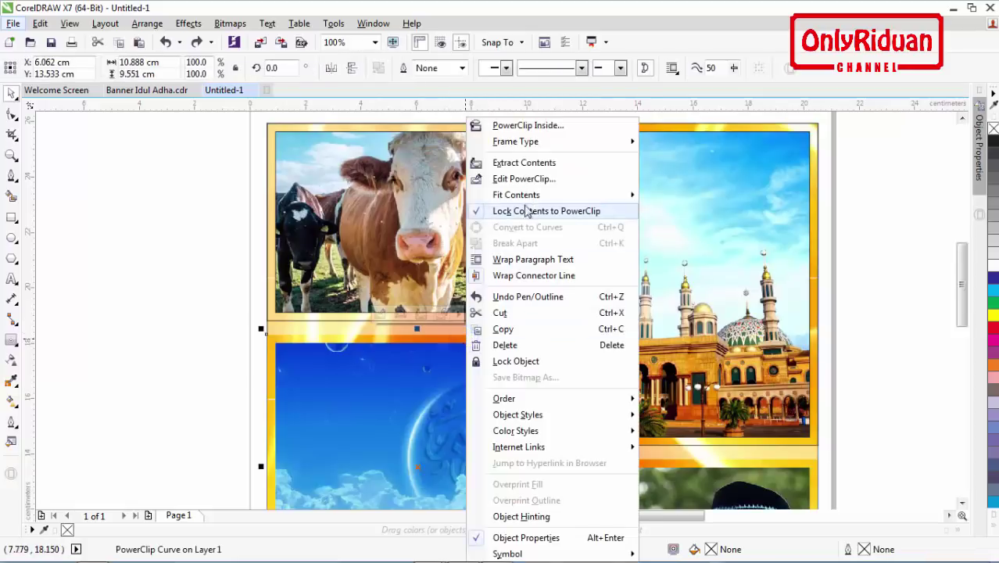
click(524, 178)
click(567, 290)
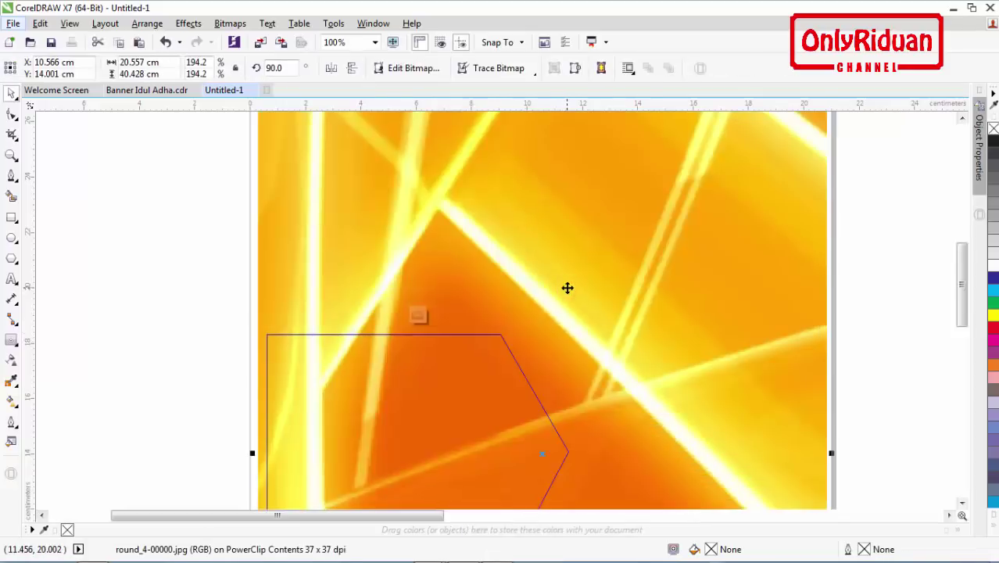
right_click(469, 375)
click(519, 225)
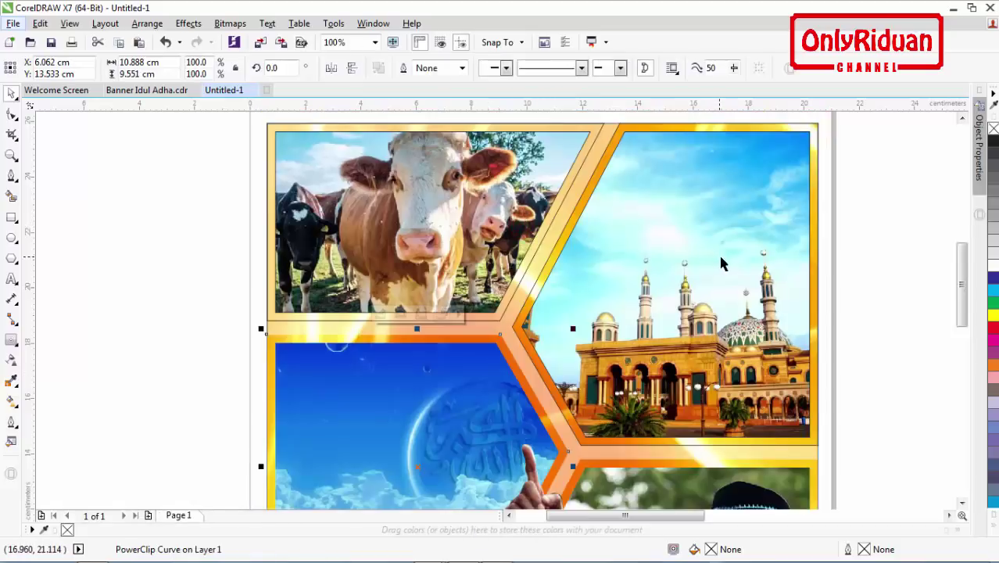
ctrl+click(723, 264)
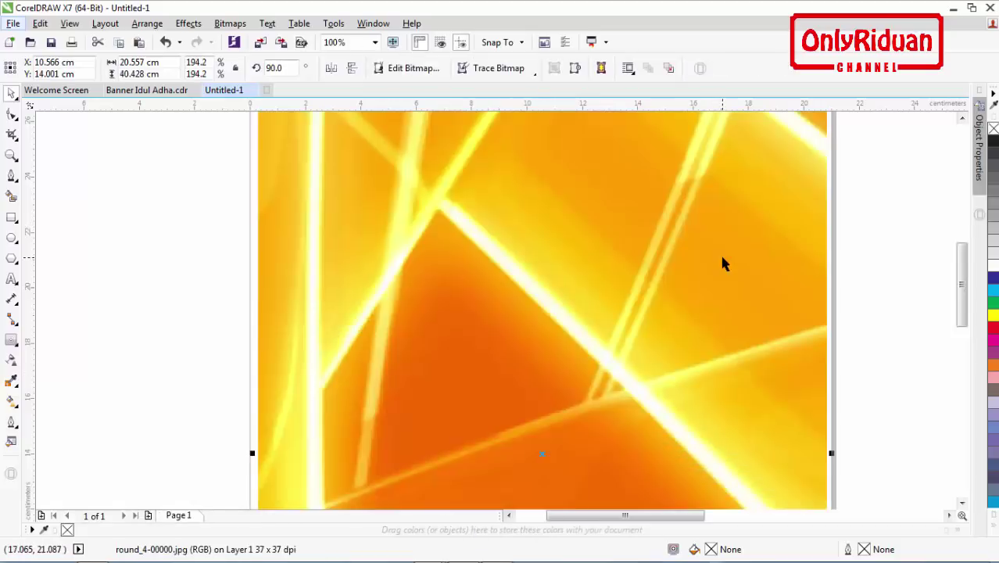
Step: Select the cow panel's outer frame and picture frame behind the pasted background and bring both to the front of the page
click(962, 116)
click(961, 117)
click(962, 116)
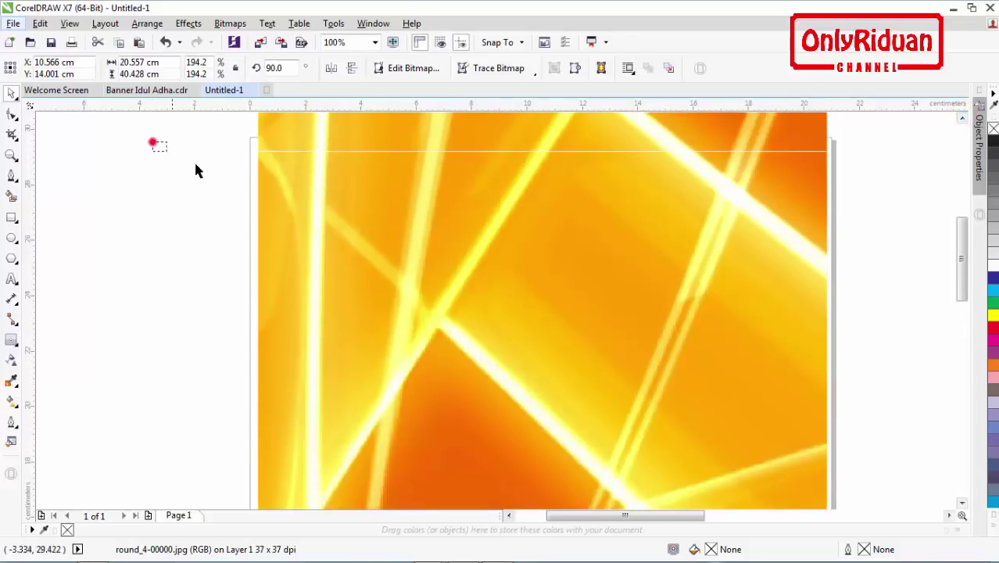
drag(195, 170, 691, 459)
right_click(436, 339)
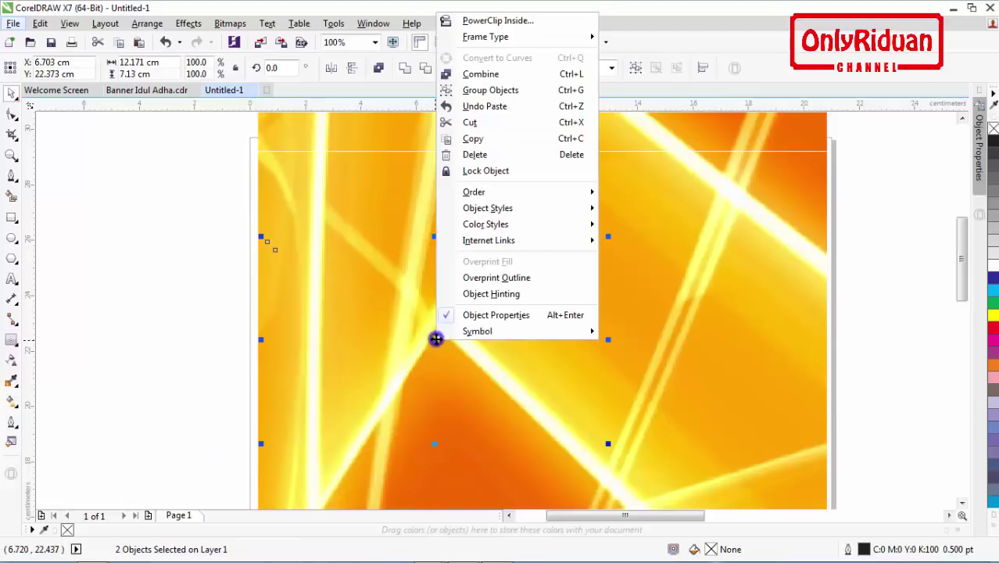
mouse_move(536, 193)
click(637, 195)
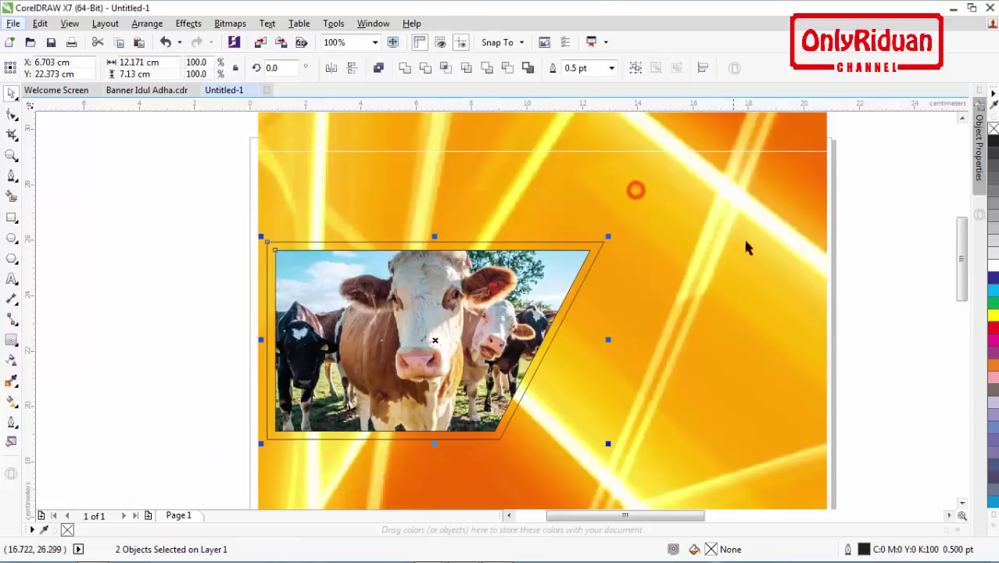
Step: PowerClip the pasted orange light-ray background inside the cow panel's outer frame
click(875, 256)
click(715, 196)
right_click(715, 195)
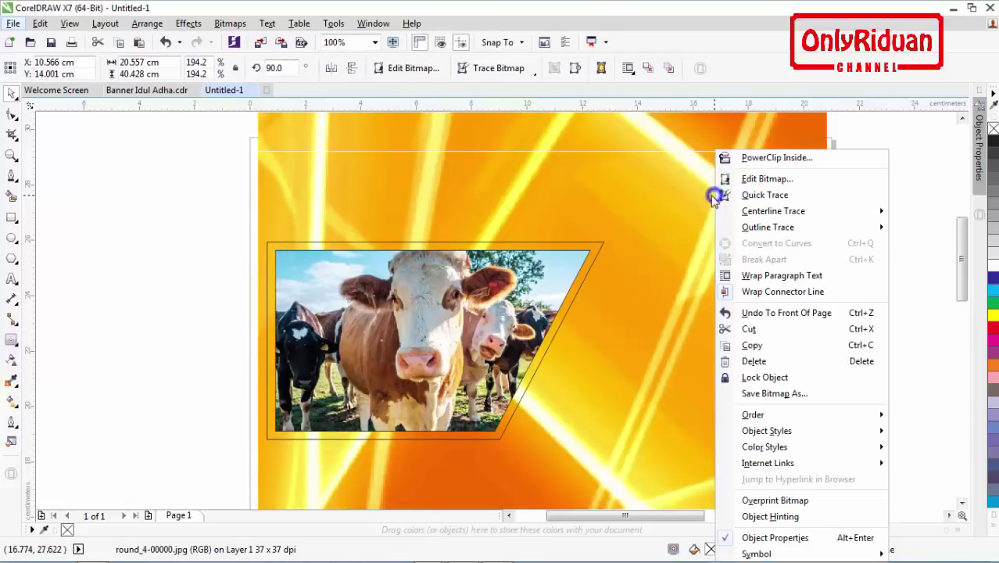
click(758, 159)
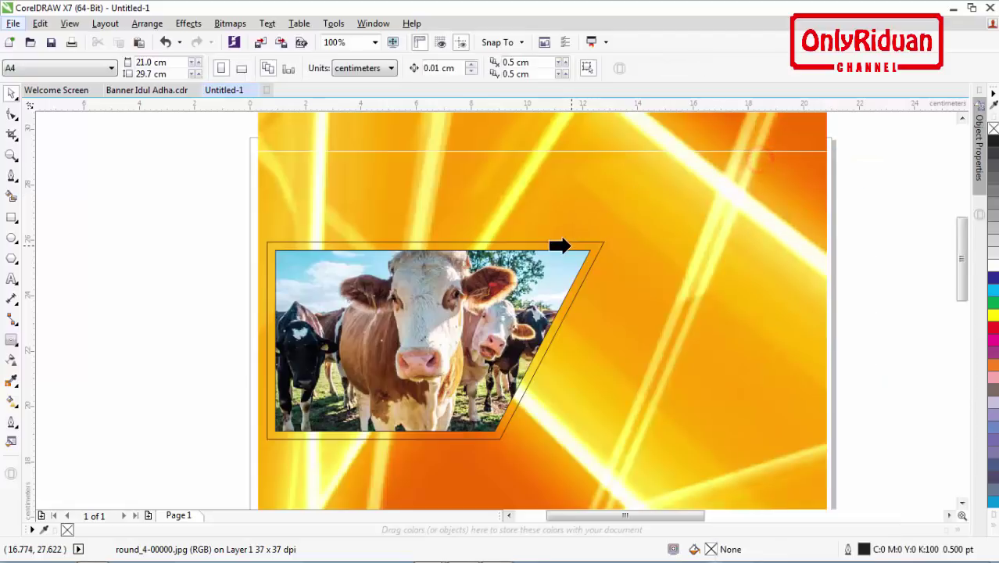
click(570, 244)
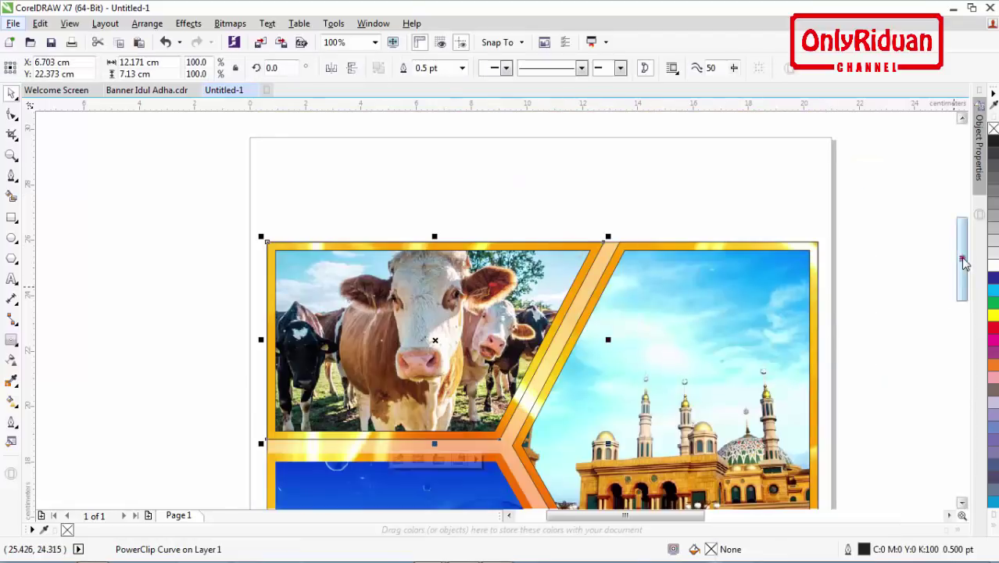
Step: Remove the outlines from the outer and inner frames of the cow and mosque panels
drag(963, 262, 963, 286)
click(879, 405)
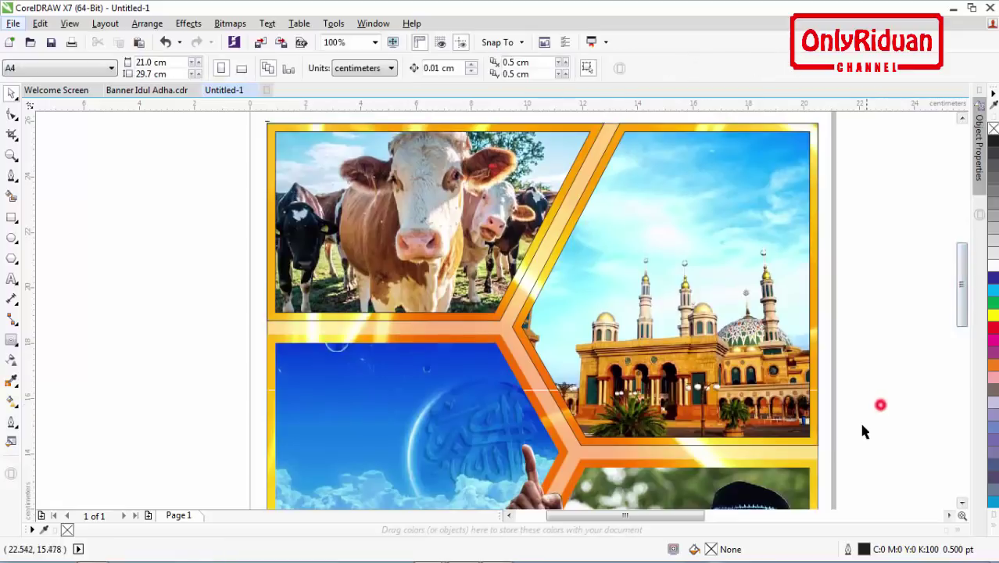
drag(866, 451, 227, 147)
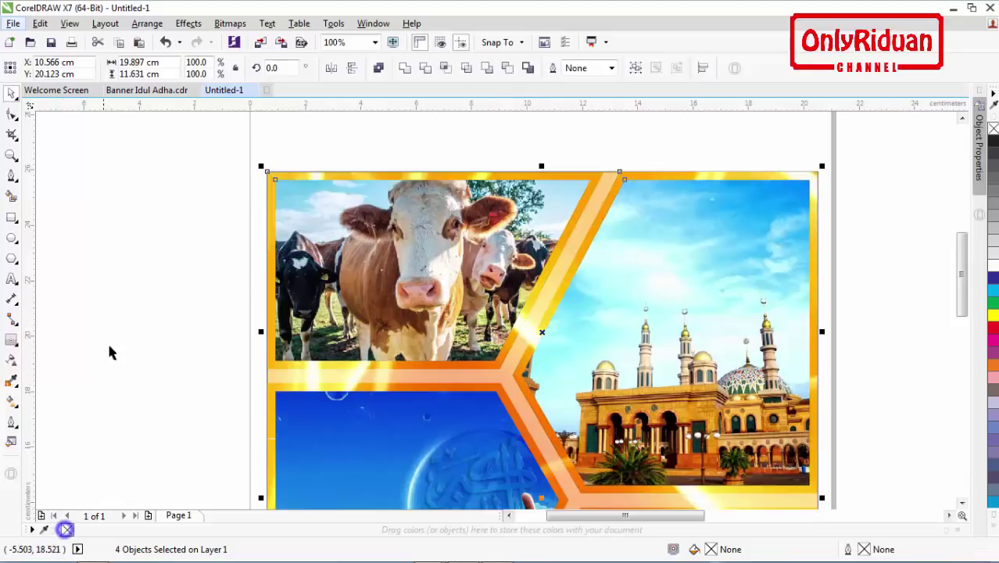
click(121, 318)
Step: Scale the sky and meadow picture inside its PowerClip to about 14.1 × 10.6 cm and finish editing
drag(958, 270, 963, 305)
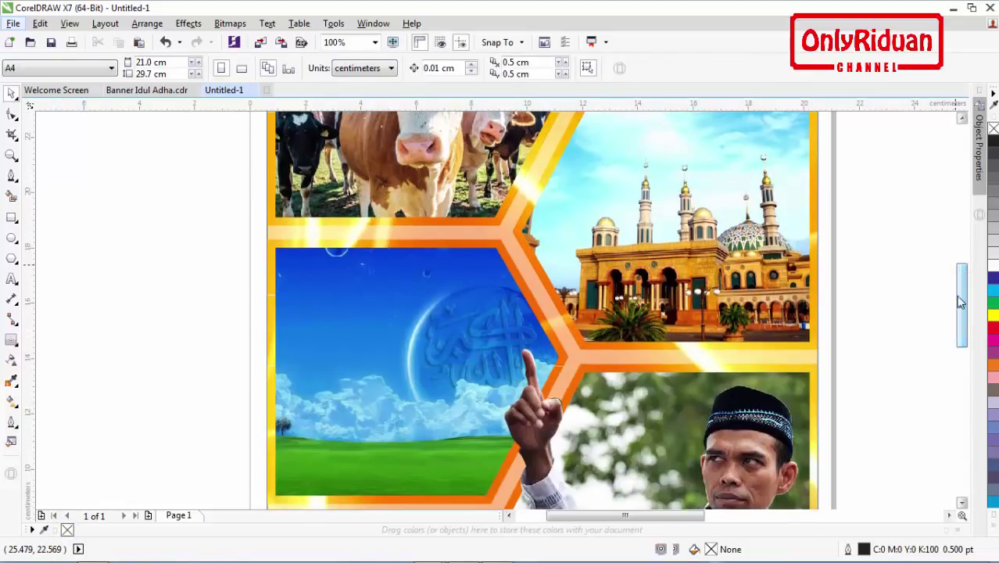
right_click(396, 349)
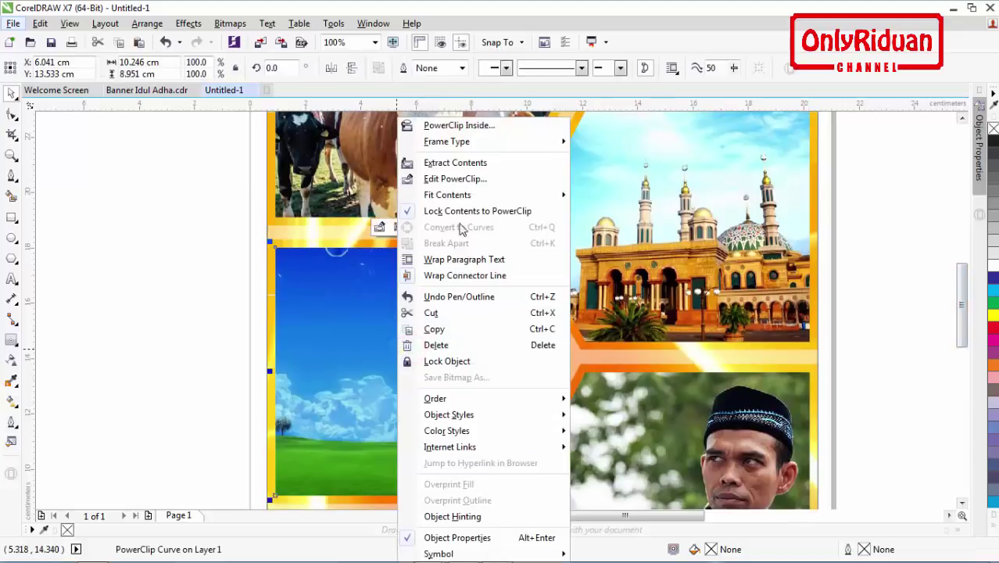
click(453, 179)
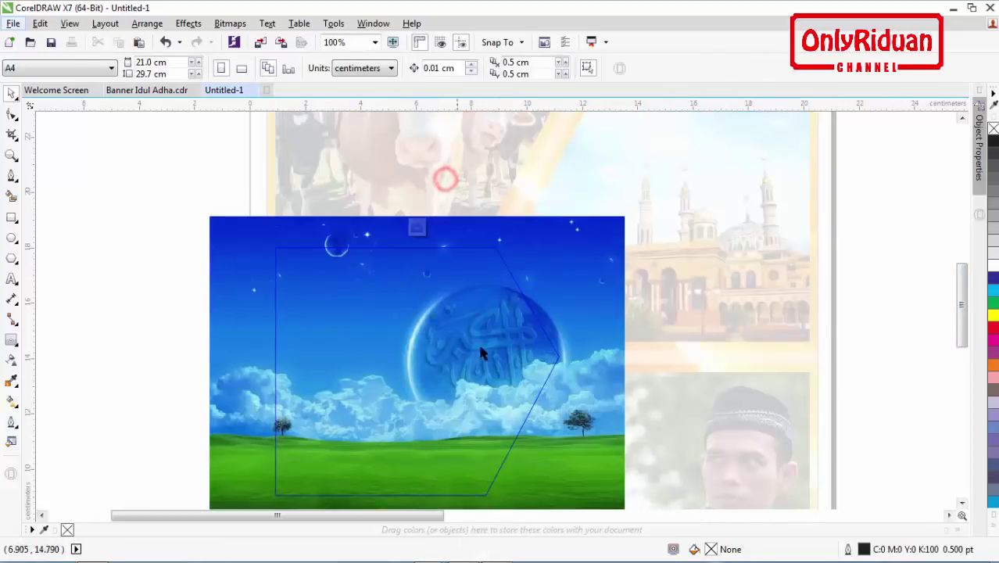
drag(963, 309, 962, 336)
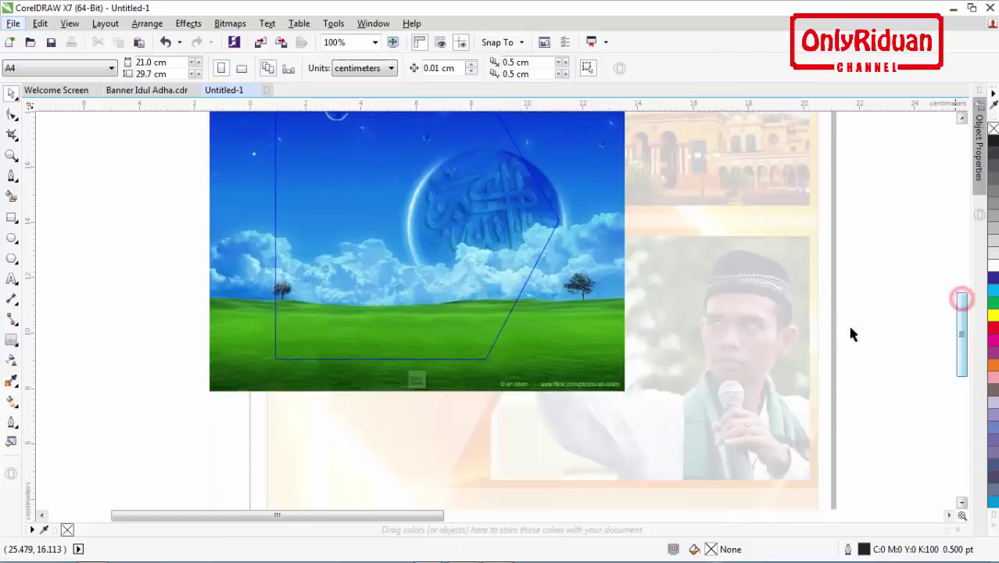
click(534, 356)
drag(206, 394, 229, 378)
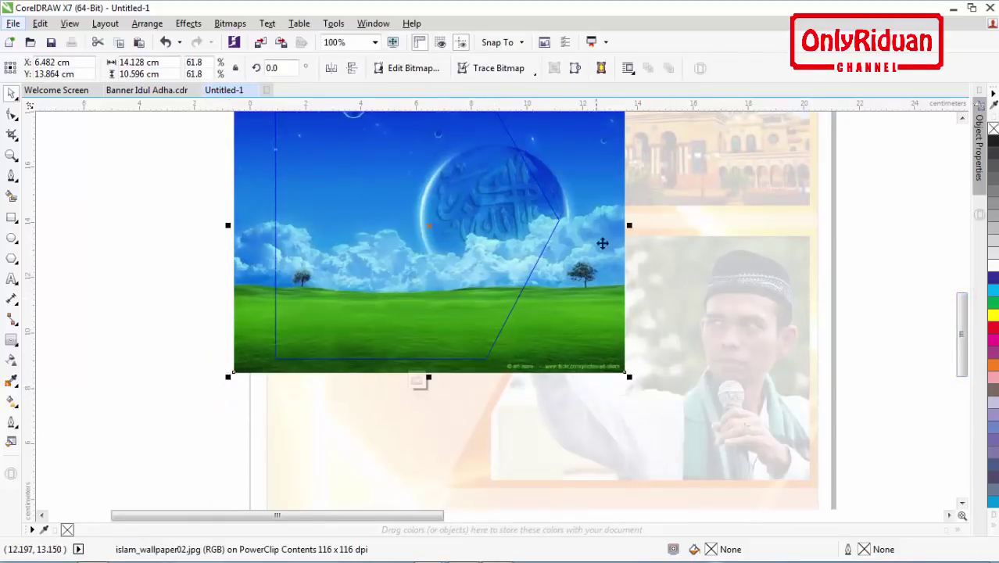
right_click(522, 211)
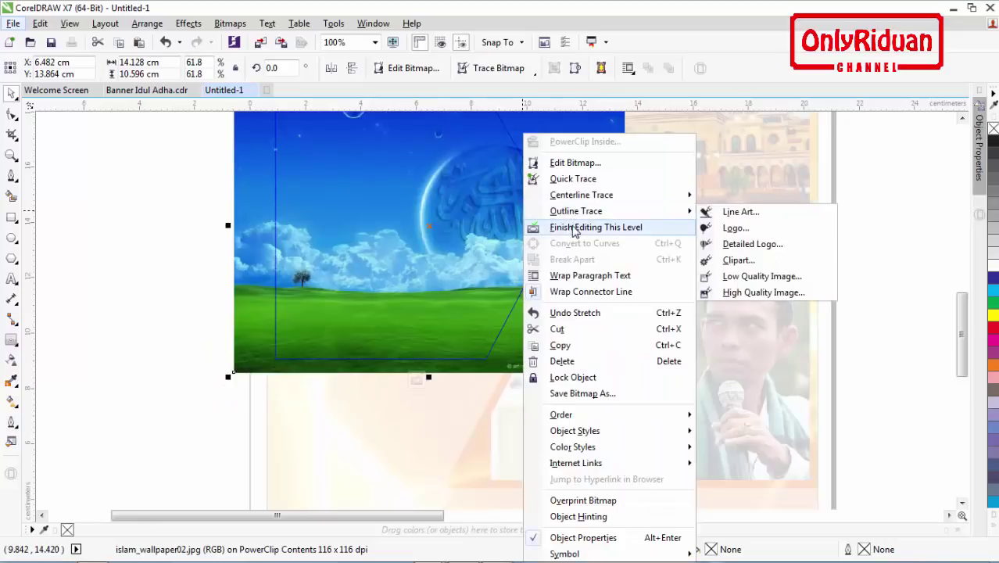
click(563, 225)
Step: Shift the mosque picture rightward inside its PowerClip so the tall minaret falls within the frame, and finish editing
click(961, 114)
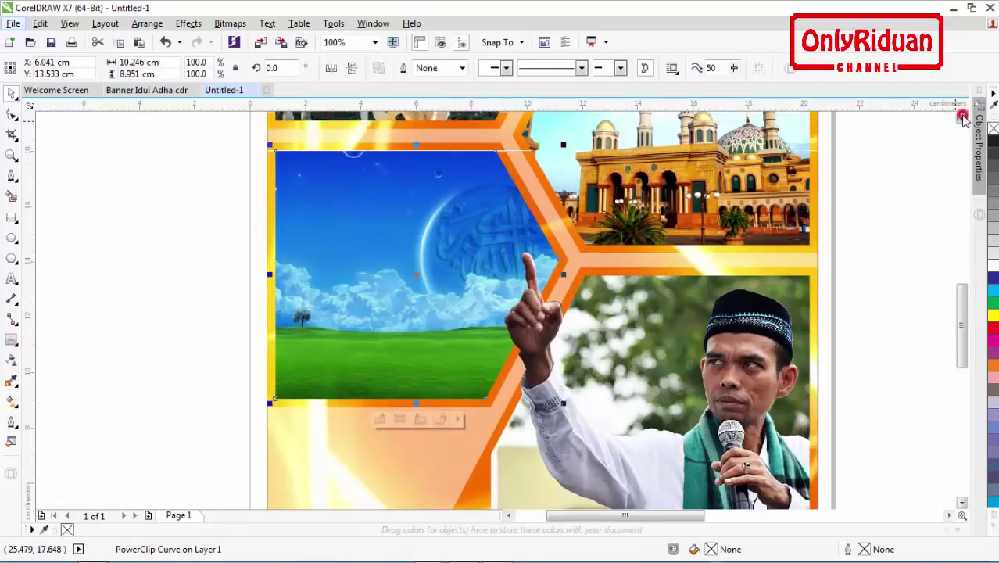
click(961, 116)
click(962, 116)
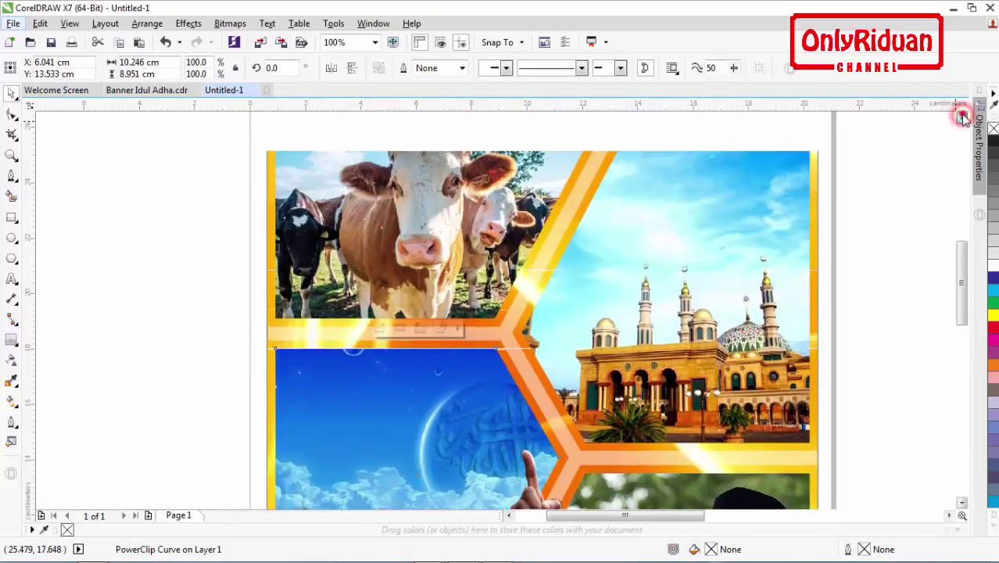
right_click(694, 295)
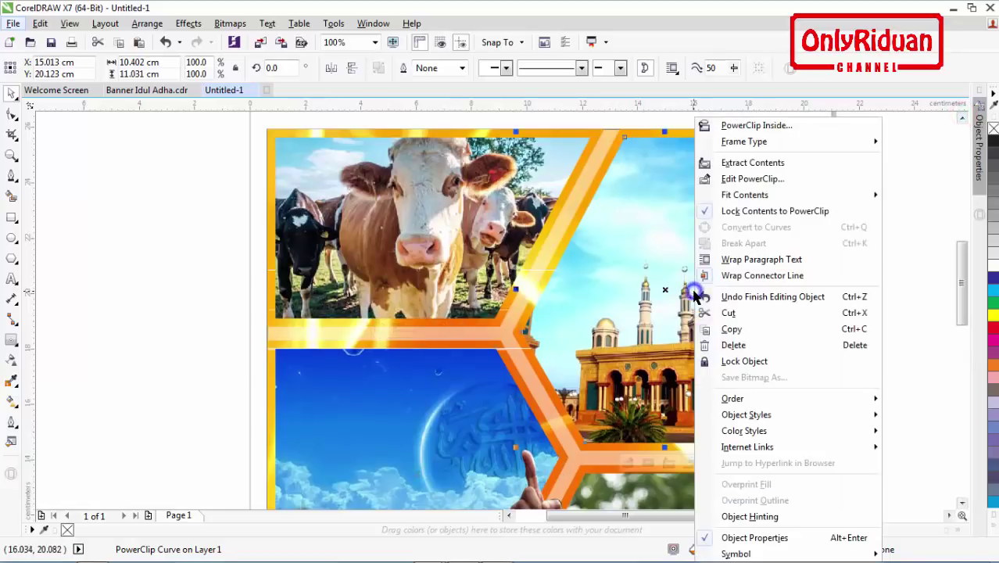
click(747, 177)
drag(586, 336, 674, 329)
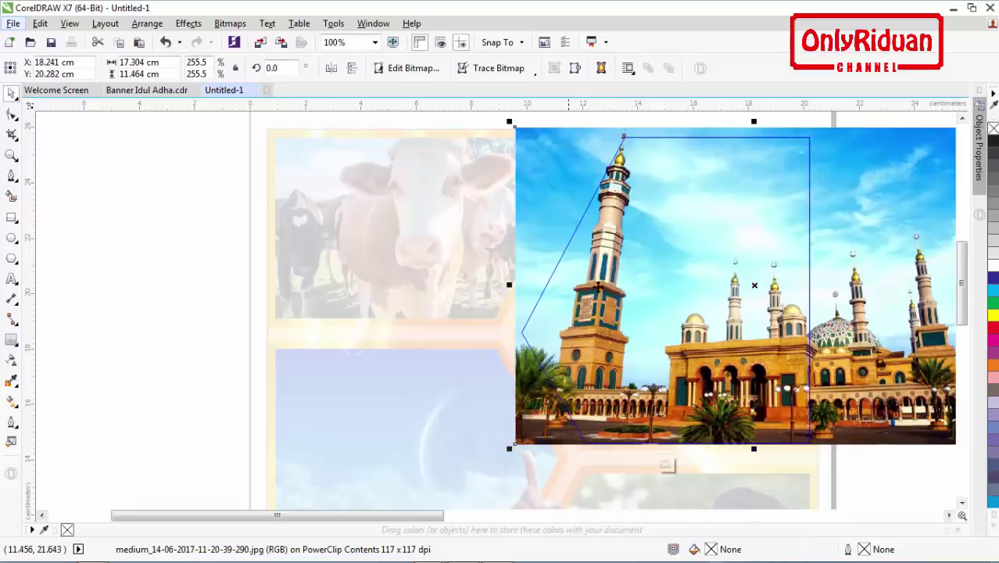
drag(682, 296, 650, 298)
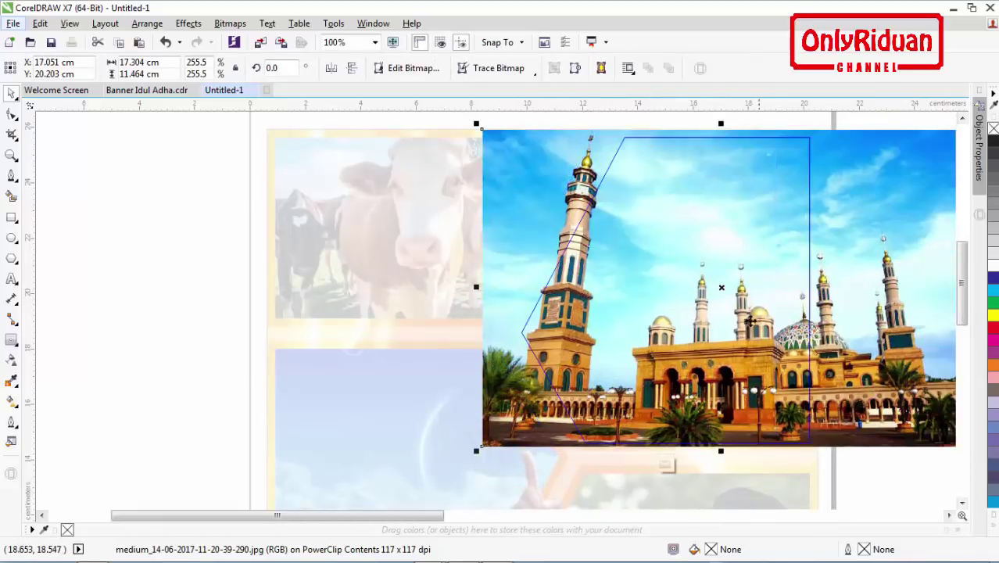
click(948, 515)
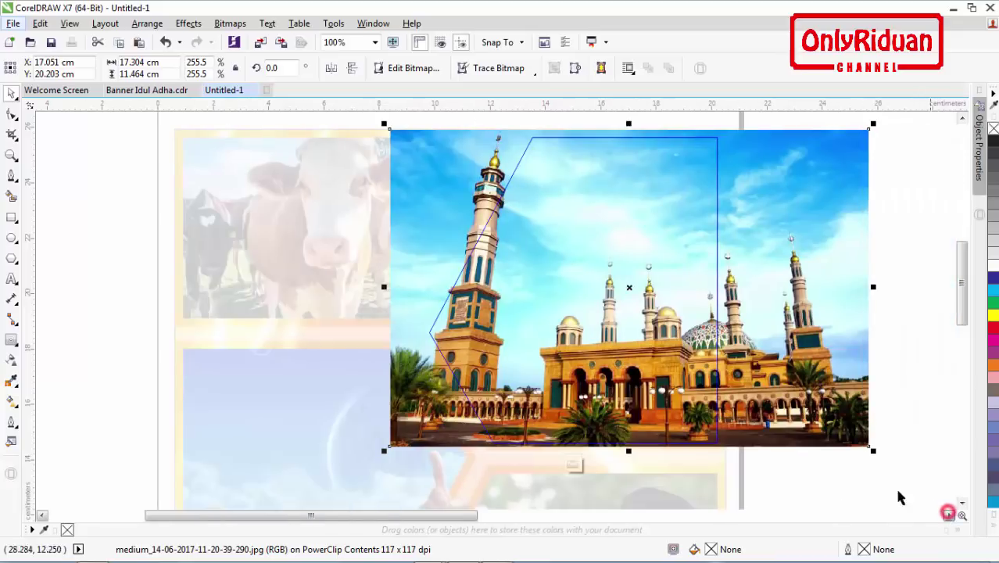
right_click(741, 291)
click(786, 230)
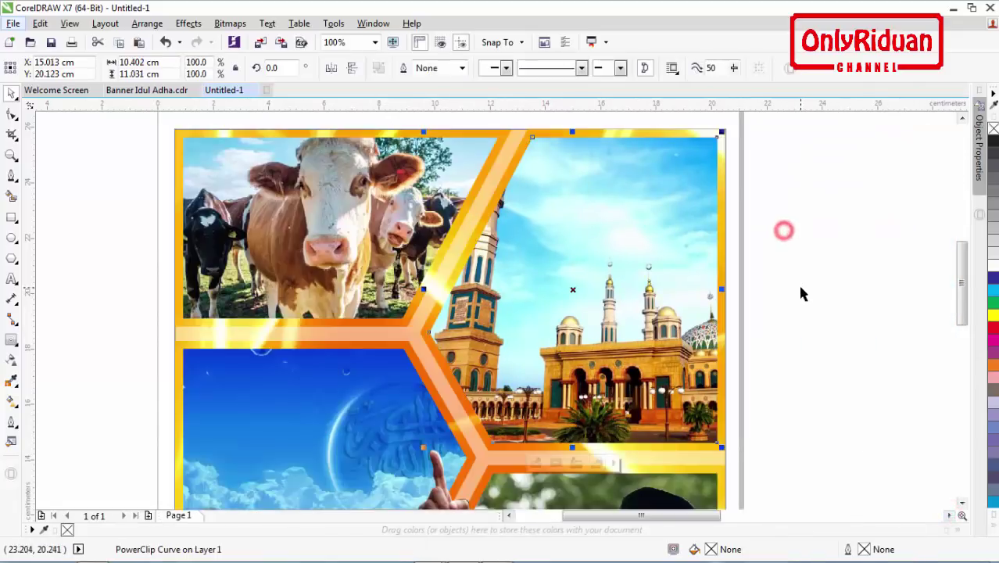
click(798, 286)
Step: Edit the cow panel's PowerClip, move the cow picture rightward, and enlarge it to about 18.1 × 9.5 cm
click(383, 224)
right_click(355, 204)
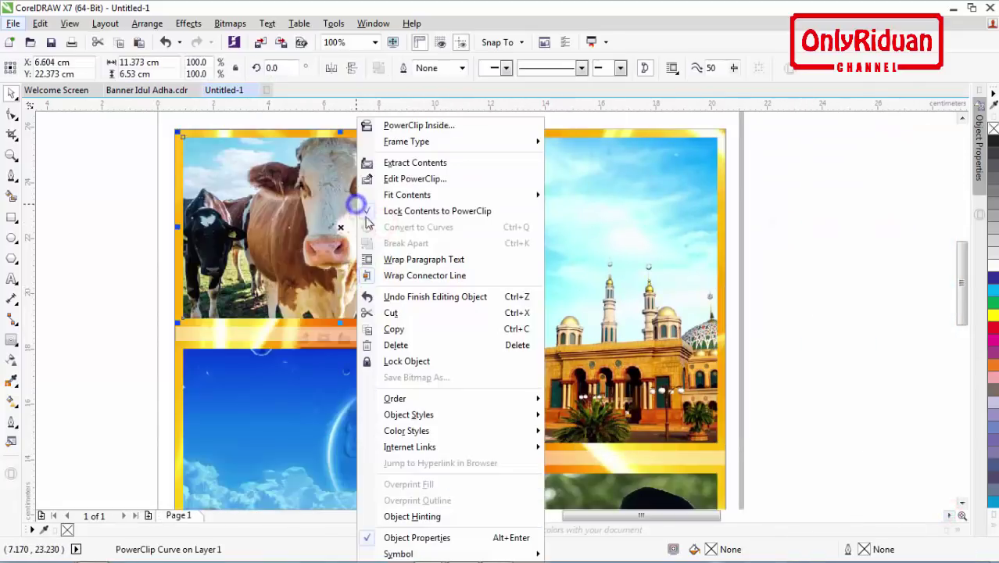
click(390, 179)
click(350, 209)
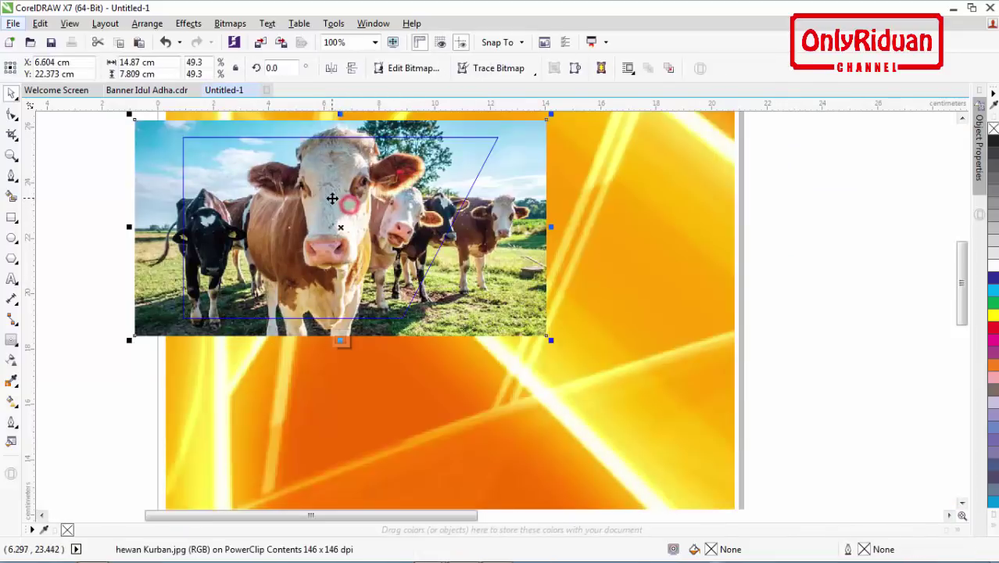
drag(327, 209, 375, 207)
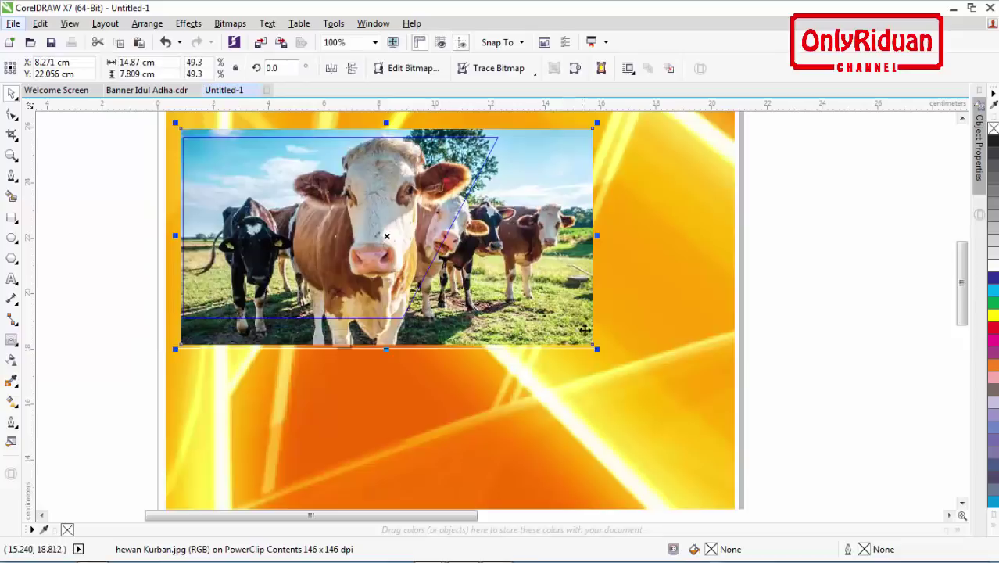
drag(595, 350, 641, 391)
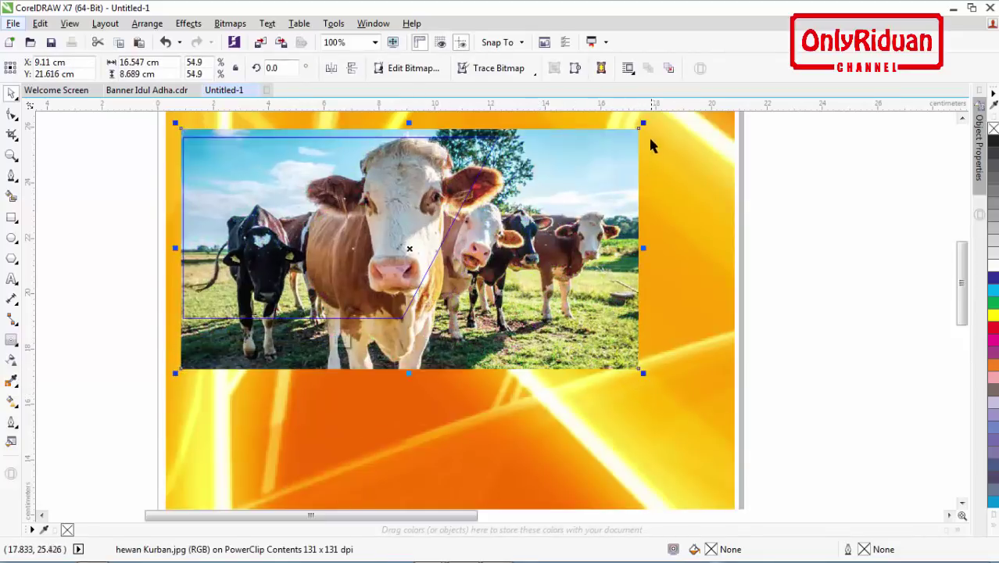
drag(642, 124, 686, 154)
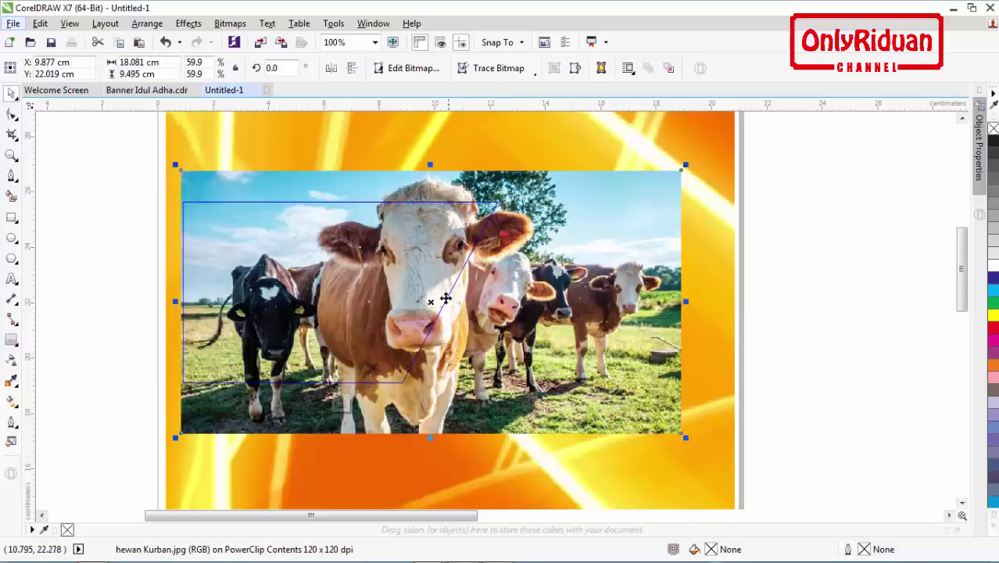
Step: Examine how the cow's head and the minaret overlap their frames in Banner Idul Adha.cdr, and return to Untitled-1
click(149, 90)
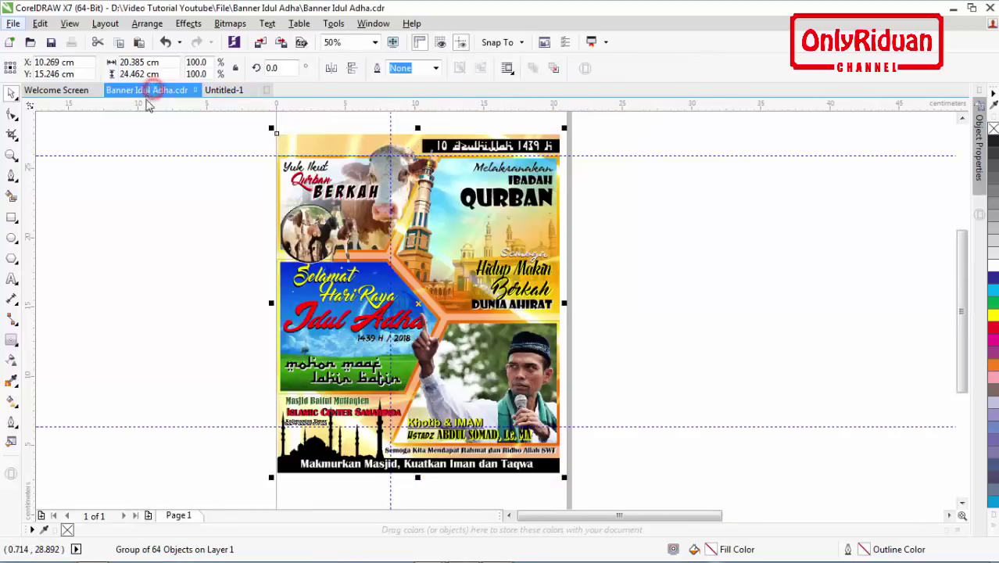
scroll(408, 176, up, 2)
scroll(408, 173, up, 2)
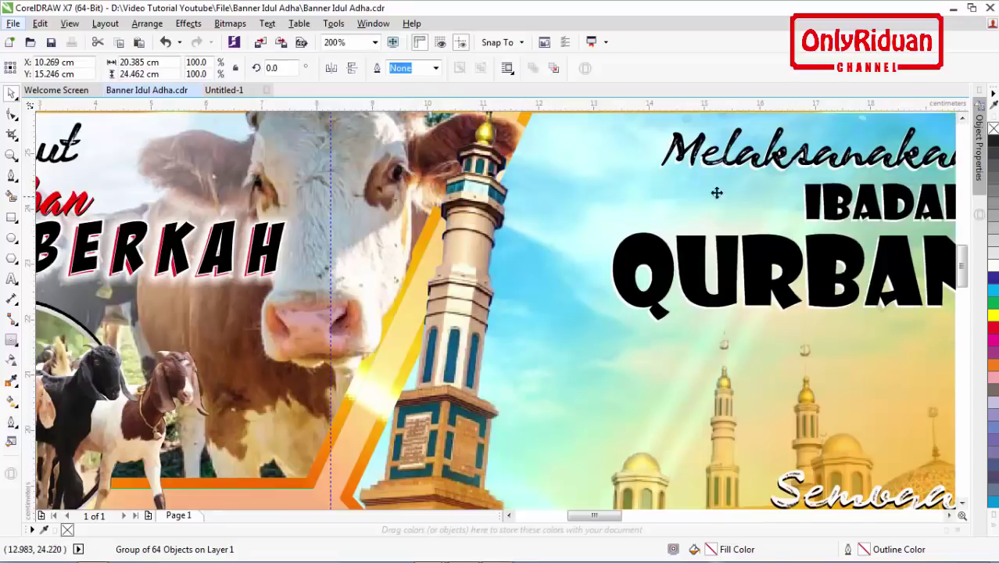
click(963, 117)
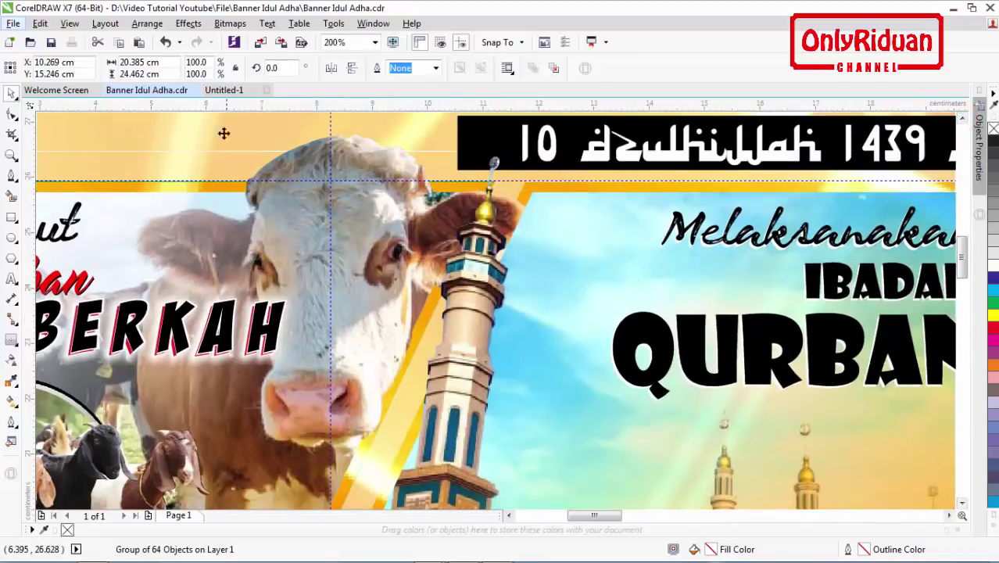
click(223, 89)
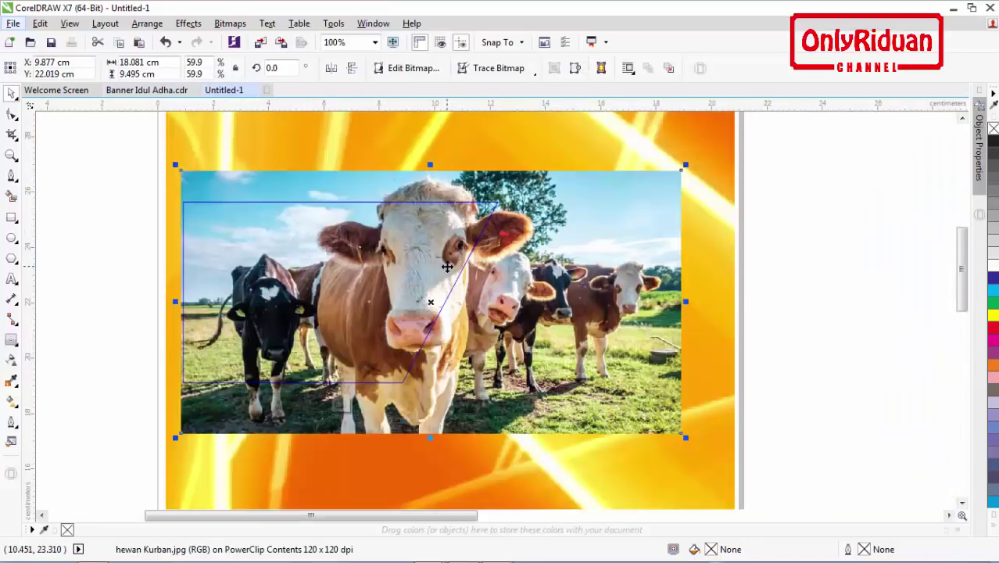
scroll(469, 276, up, 1)
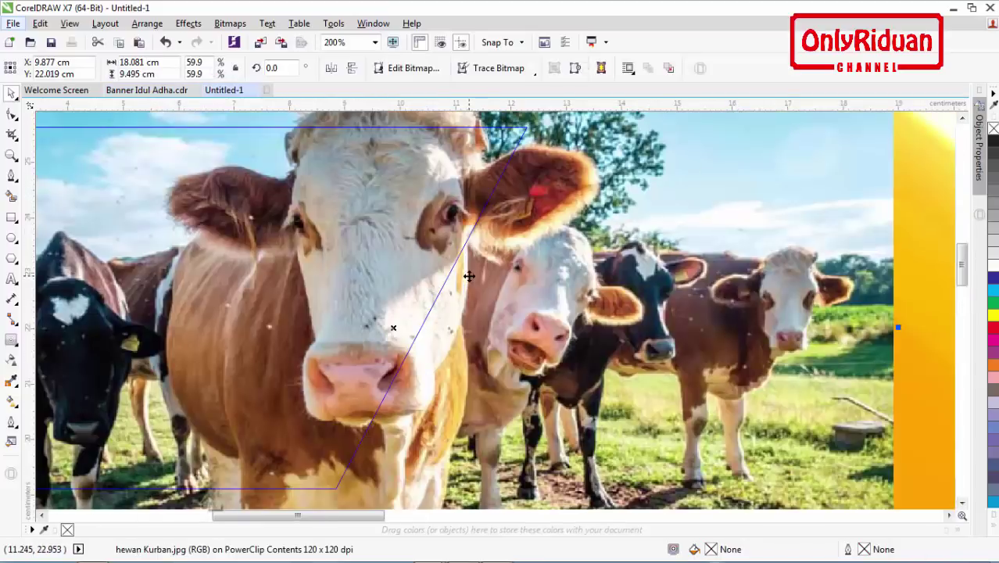
Step: Start a Pen curve along the underside of the front cow's muzzle, beginning where the slanted frame edge crosses it
click(11, 178)
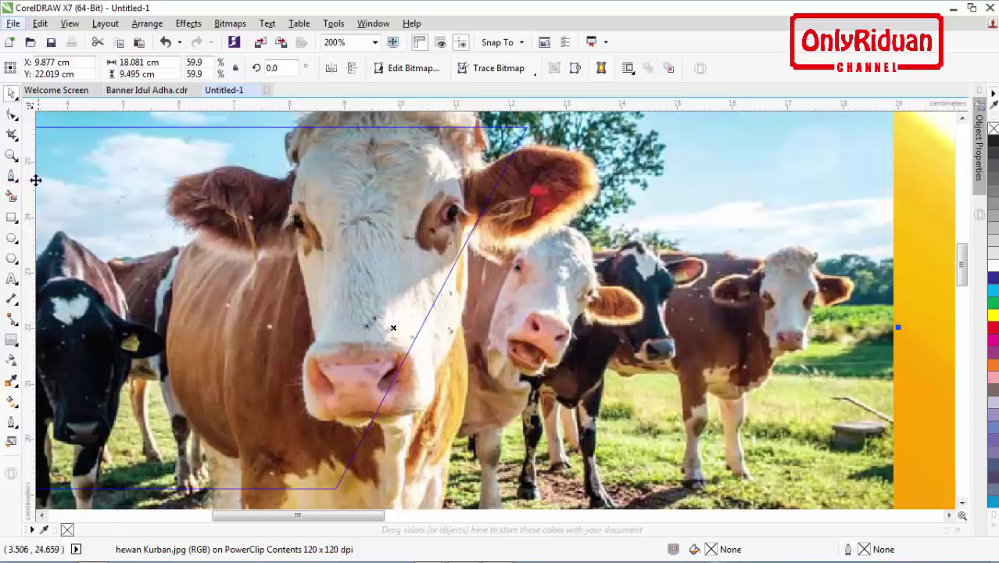
click(11, 178)
click(62, 177)
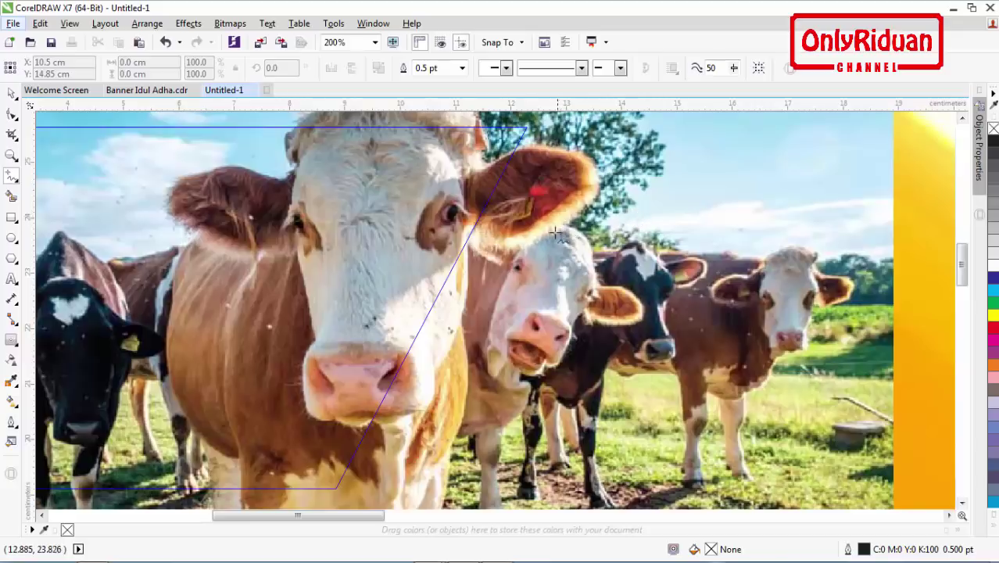
scroll(959, 119, up, 1)
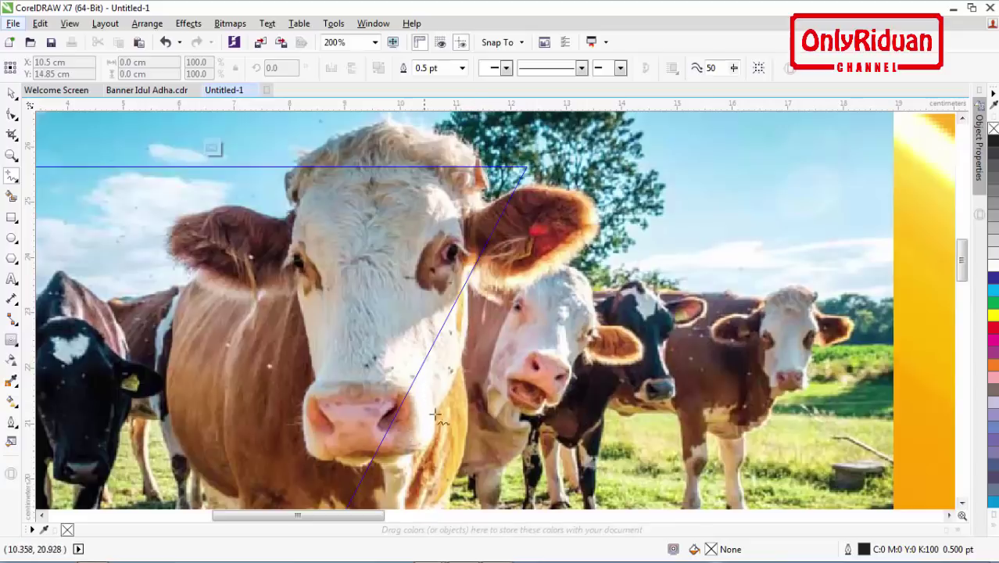
click(9, 178)
click(76, 239)
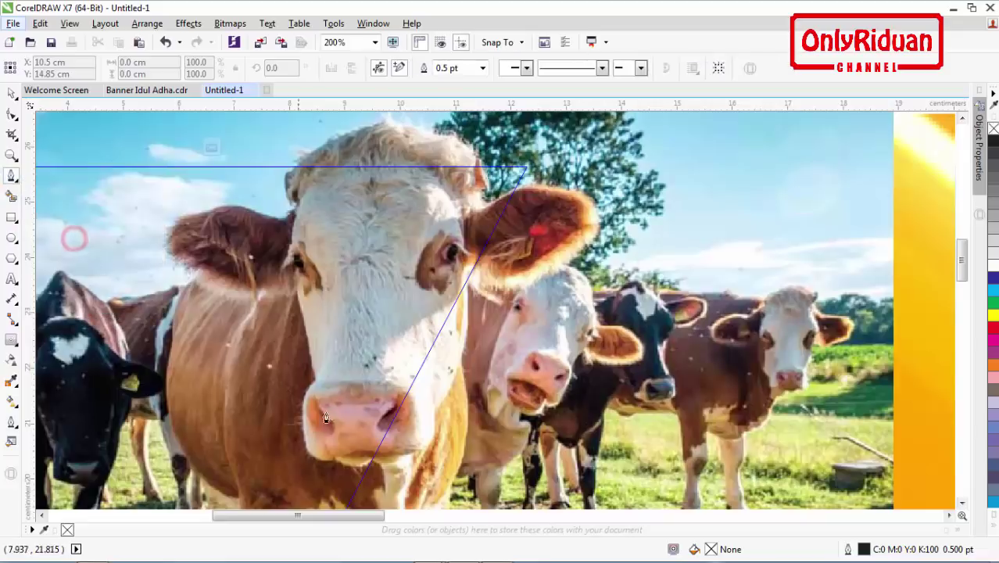
click(370, 462)
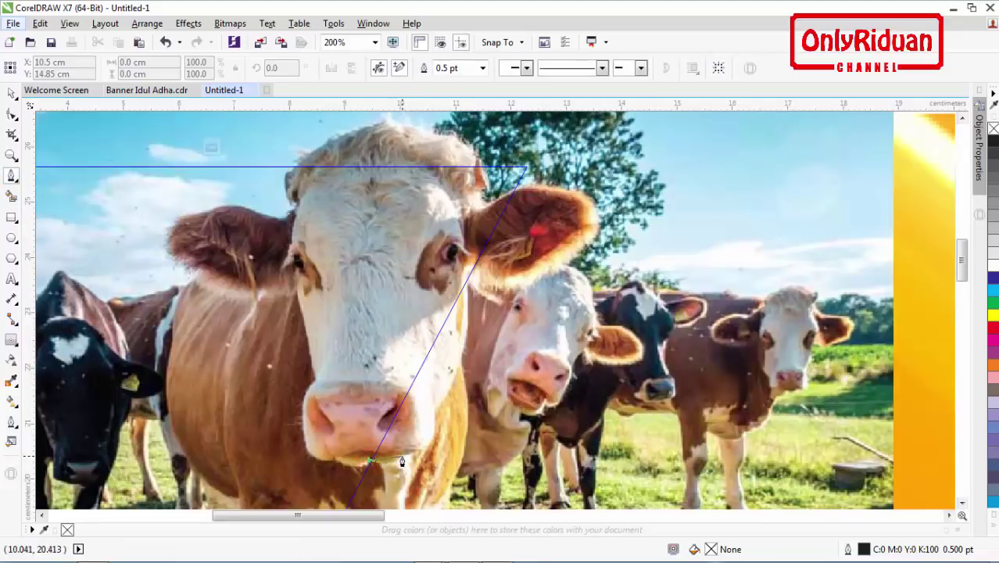
double_click(401, 458)
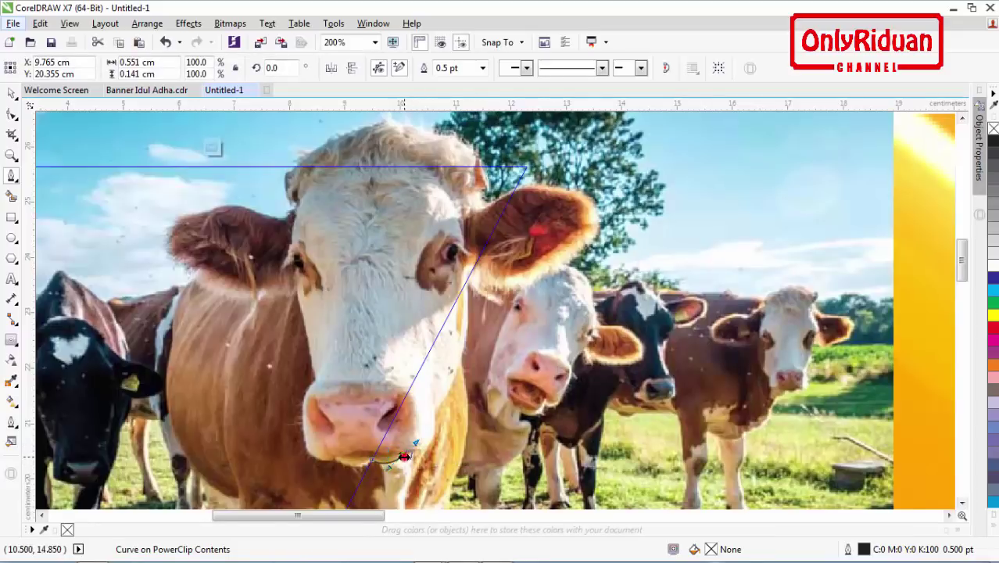
click(404, 457)
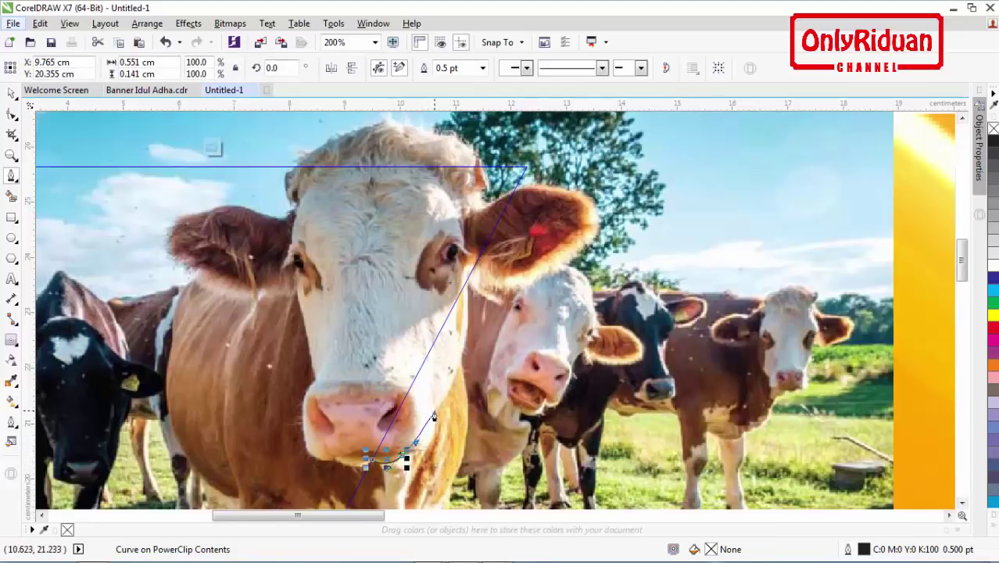
Step: Continue the Pen curve around the muzzle and up the cheek to the base of the ear overlapping the frame
mouse_move(433, 409)
mouse_down()
mouse_move(437, 357)
mouse_move(430, 368)
mouse_up()
key(alt)
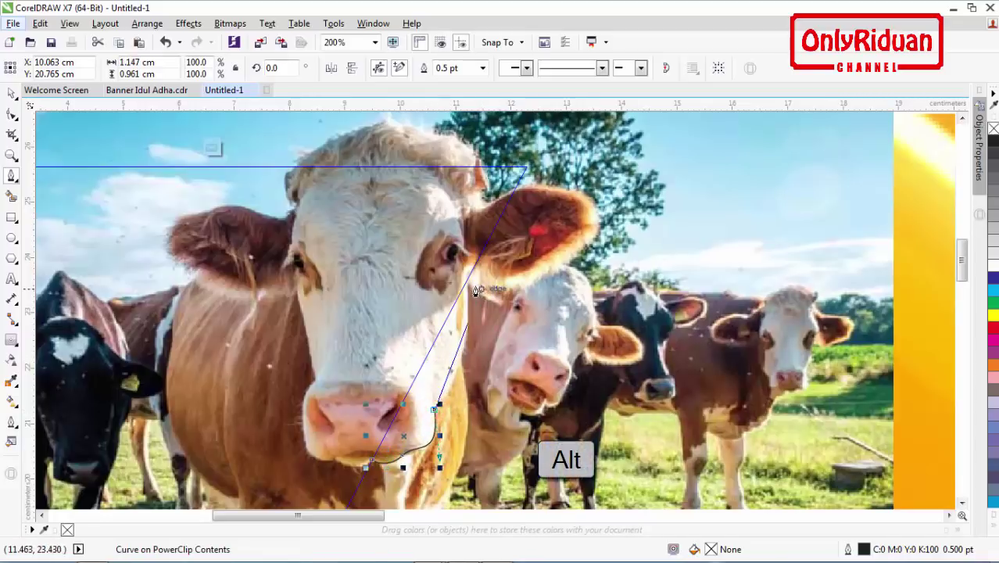
mouse_move(467, 276)
mouse_down()
mouse_move(448, 231)
mouse_move(464, 190)
mouse_move(464, 199)
mouse_up()
key(alt)
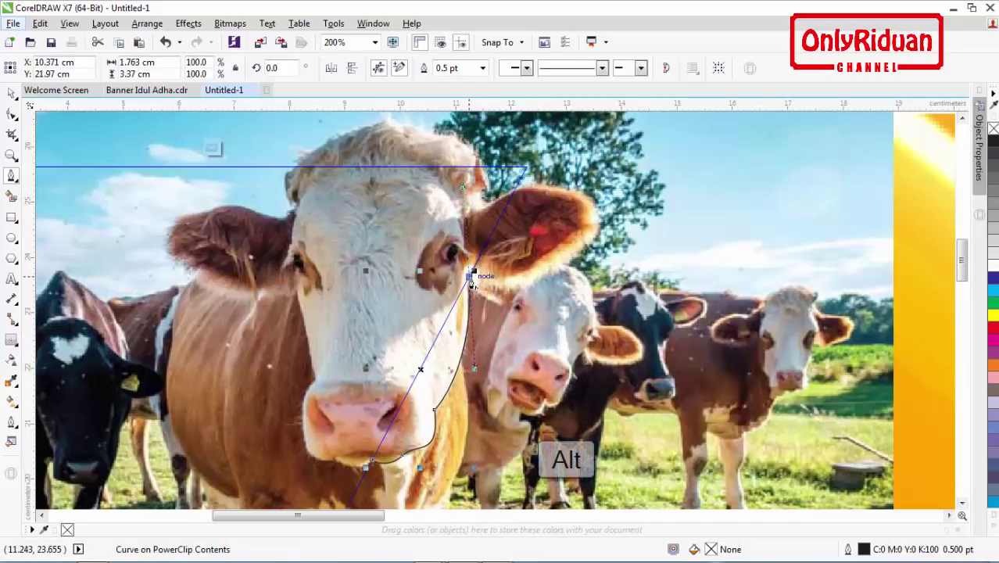
click(468, 278)
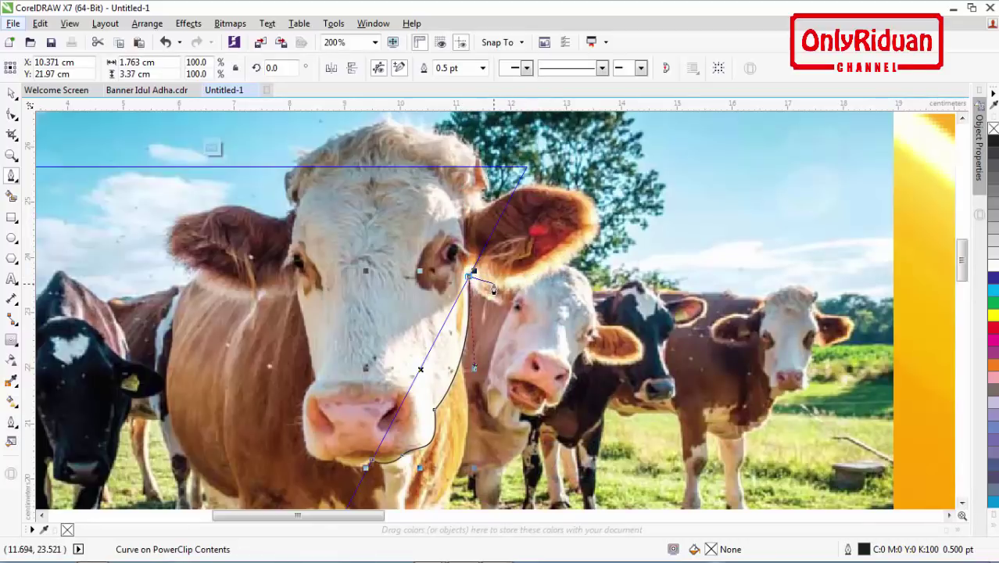
Step: Extend the outline with the Freehand tool from the cheek along the ear's lower edge to its outer tip
click(14, 184)
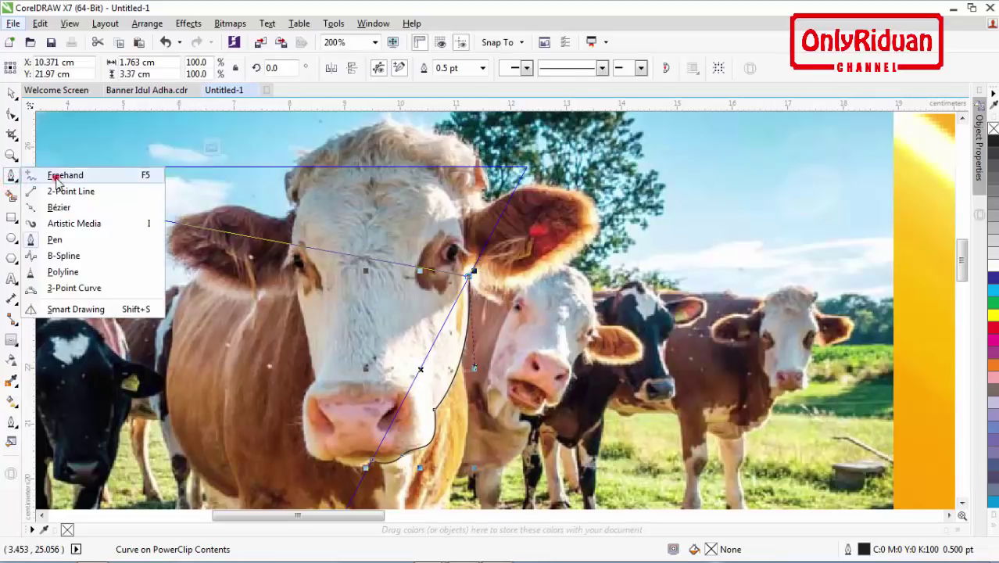
click(55, 175)
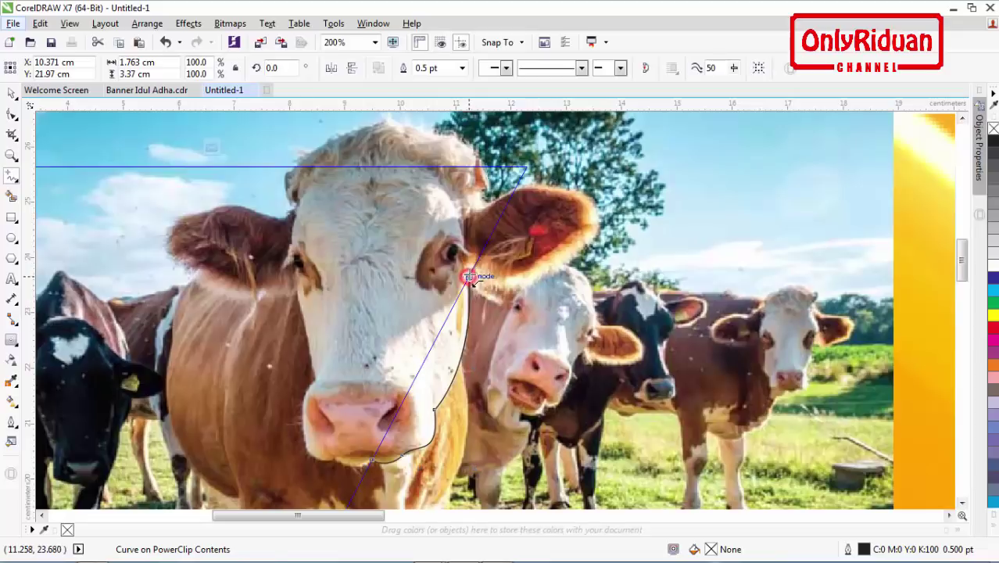
click(470, 279)
mouse_move(475, 273)
mouse_down()
mouse_move(516, 282)
mouse_move(560, 257)
mouse_up()
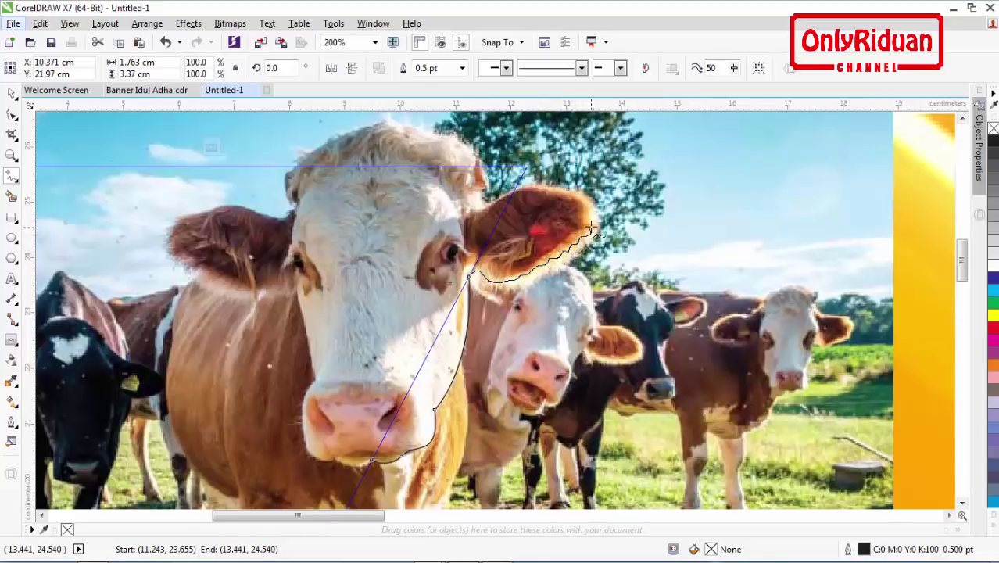
drag(592, 219, 588, 209)
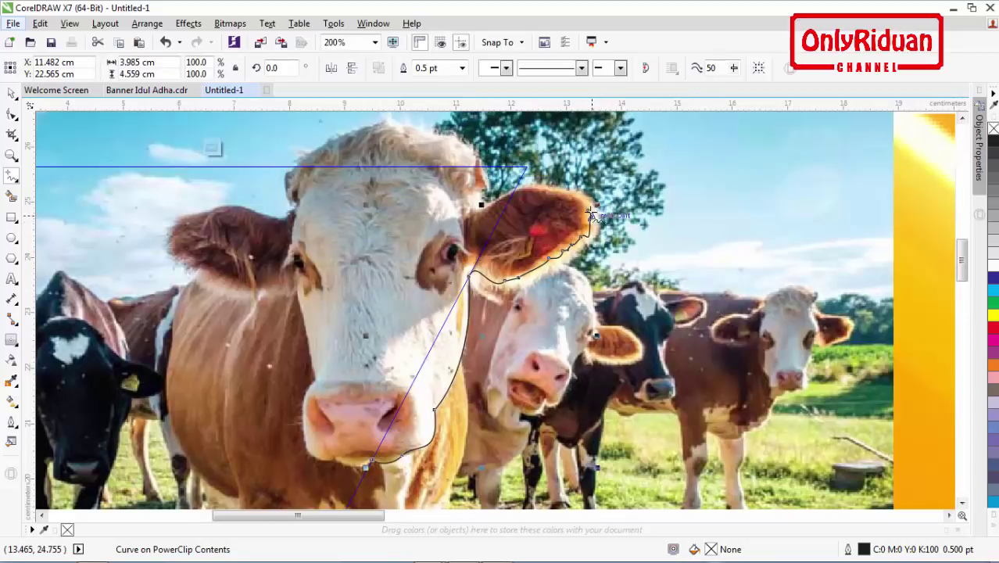
Step: Trace freehand over the ear and crown, down the far side of the face, and close the head outline at about 5.8 × 6.1 cm
mouse_move(592, 213)
mouse_down()
mouse_move(542, 186)
mouse_move(482, 203)
mouse_move(487, 178)
mouse_move(462, 143)
mouse_up()
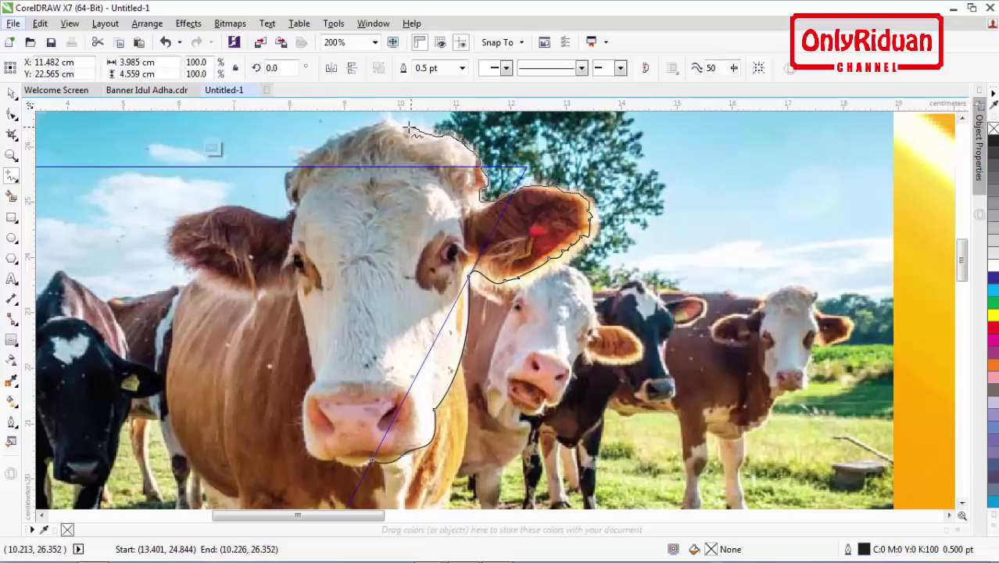
drag(365, 127, 349, 137)
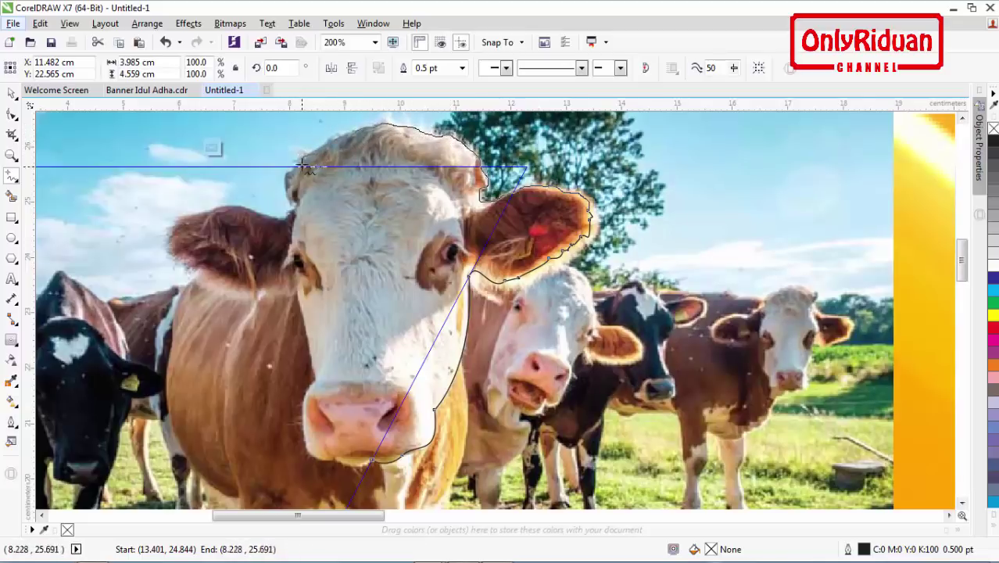
mouse_move(292, 168)
mouse_down()
mouse_move(272, 211)
mouse_move(275, 249)
mouse_up()
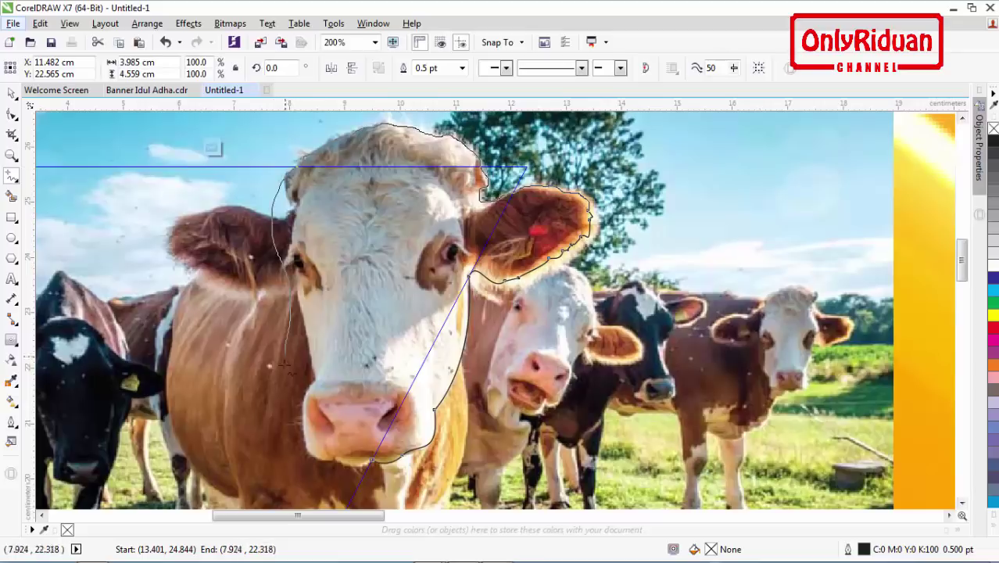
mouse_move(284, 366)
mouse_down()
mouse_move(290, 416)
mouse_move(374, 458)
mouse_up()
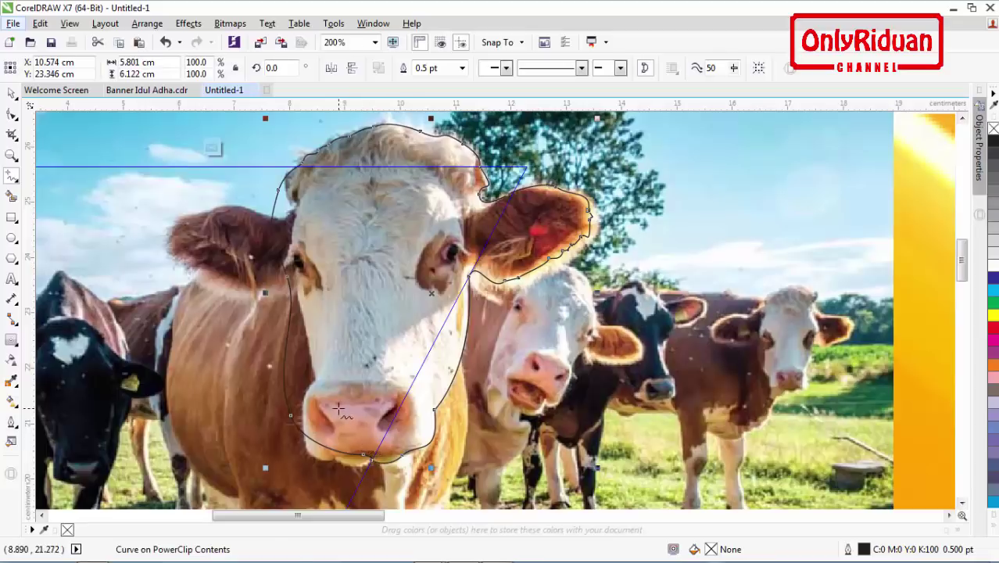
Step: Intersect the head outline with the cow picture, and move the leftover outline off the page
scroll(344, 307, down, 2)
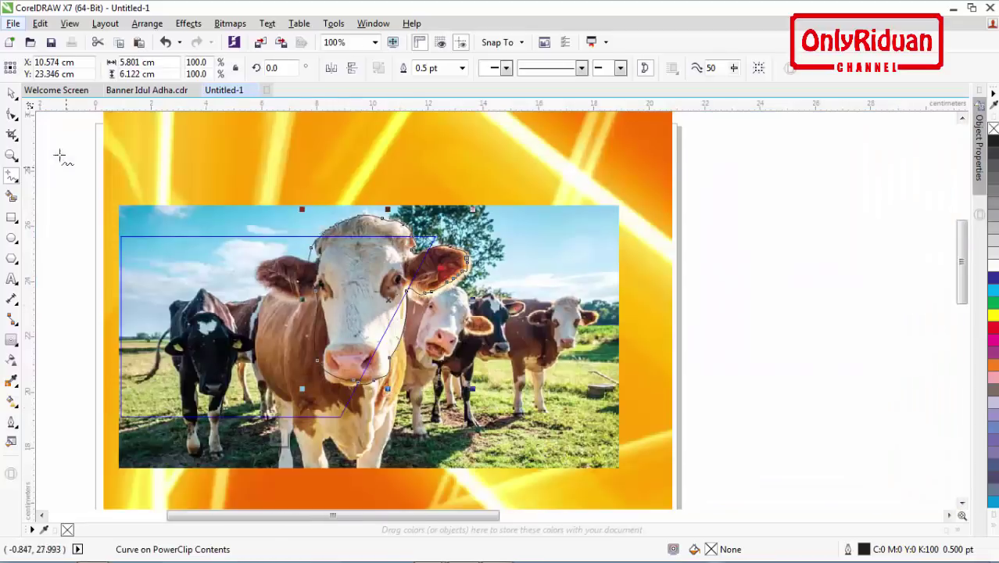
click(12, 92)
drag(66, 177, 642, 473)
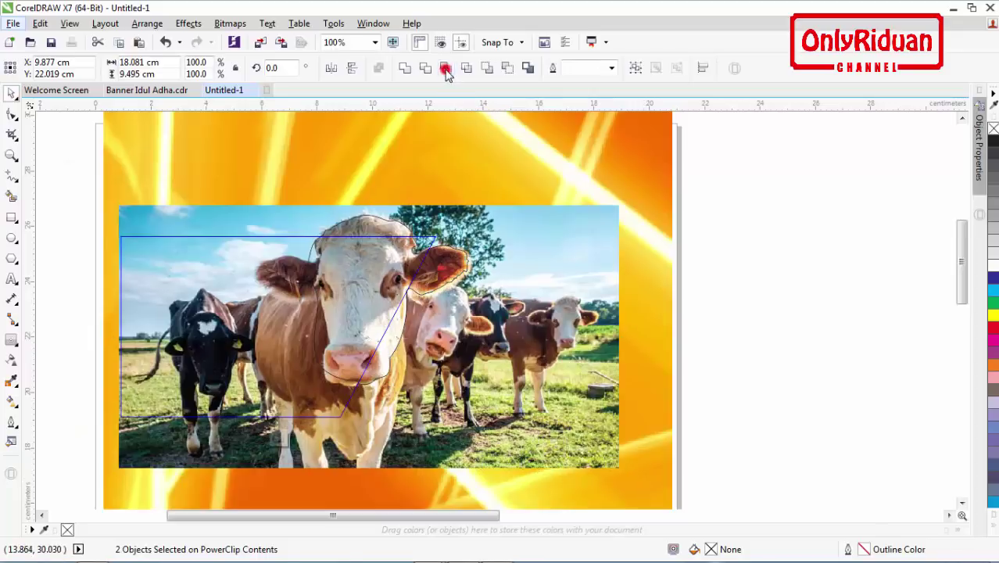
click(445, 69)
click(703, 305)
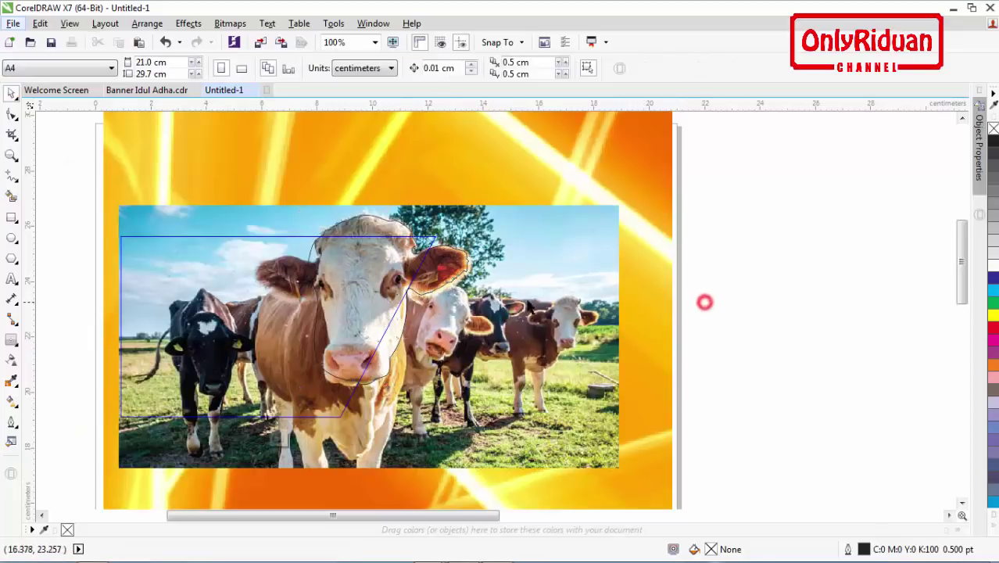
drag(453, 284, 772, 302)
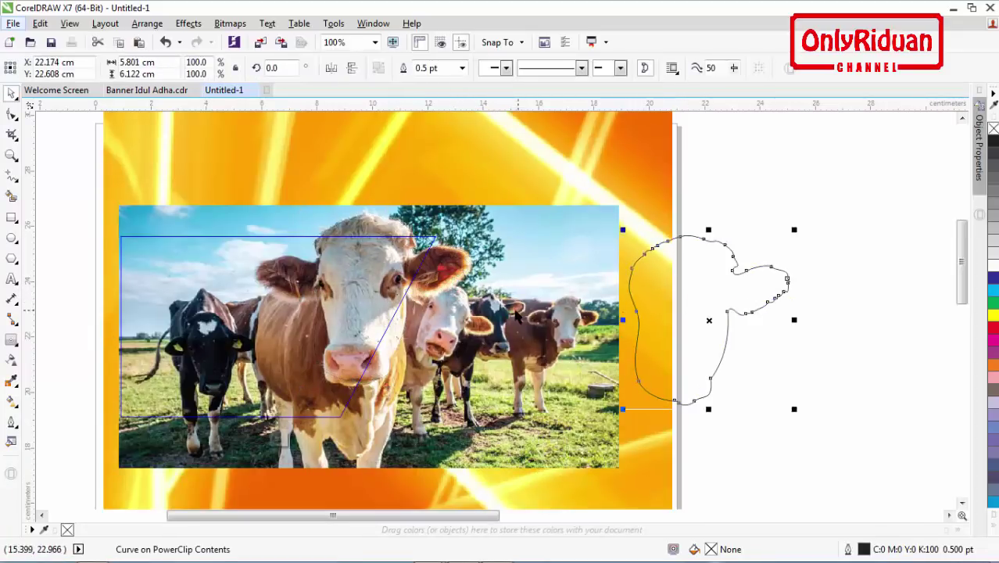
Step: Cut the extracted cow head out of the PowerClip, finish editing, and paste it over the panel frame on the page
click(427, 290)
drag(422, 283, 519, 288)
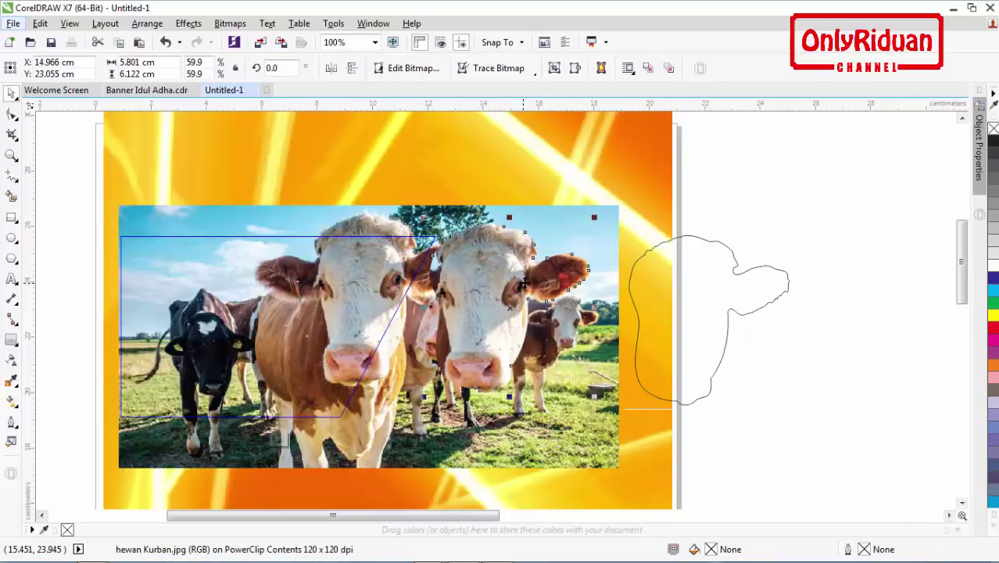
key(ctrl+z)
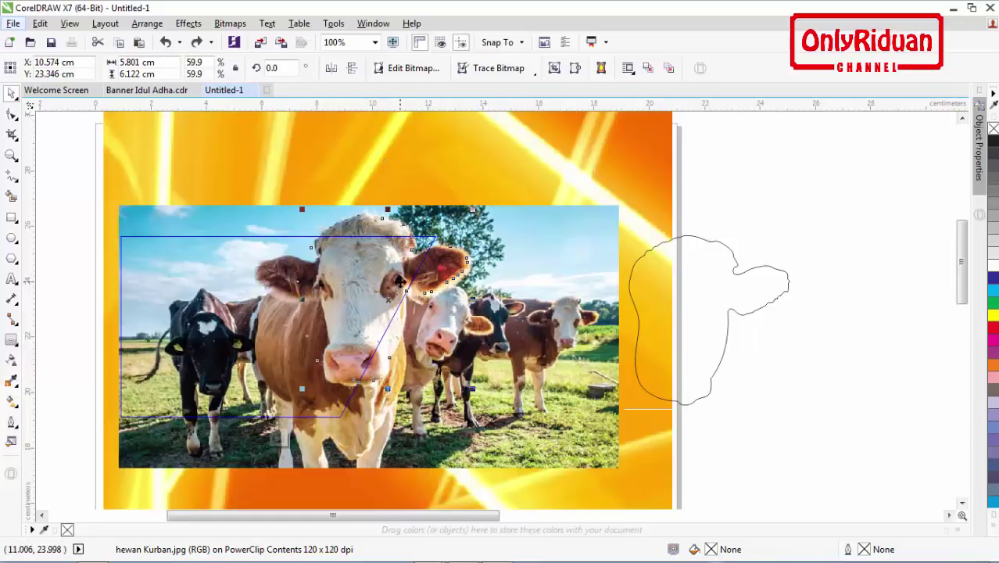
key(ctrl+x)
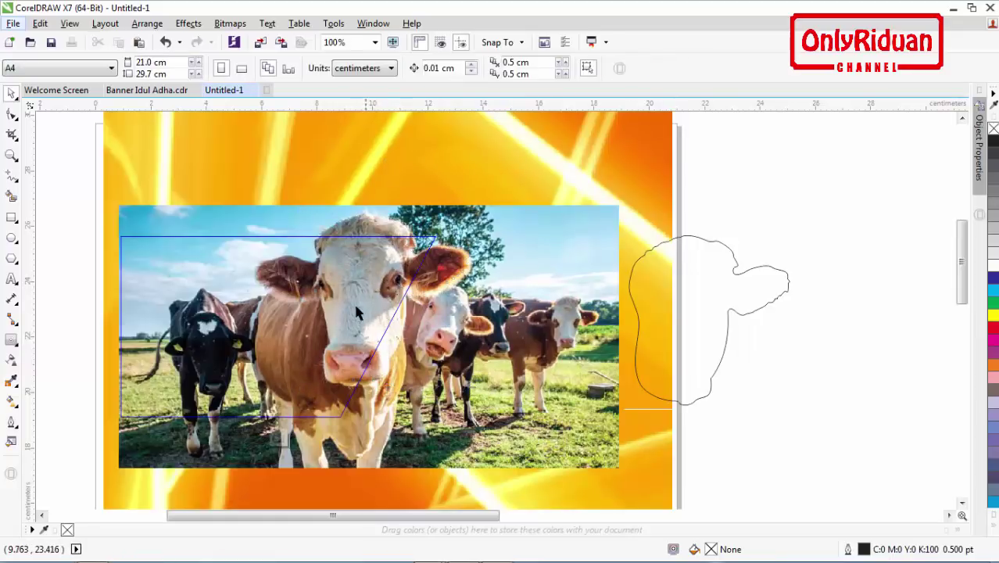
right_click(366, 289)
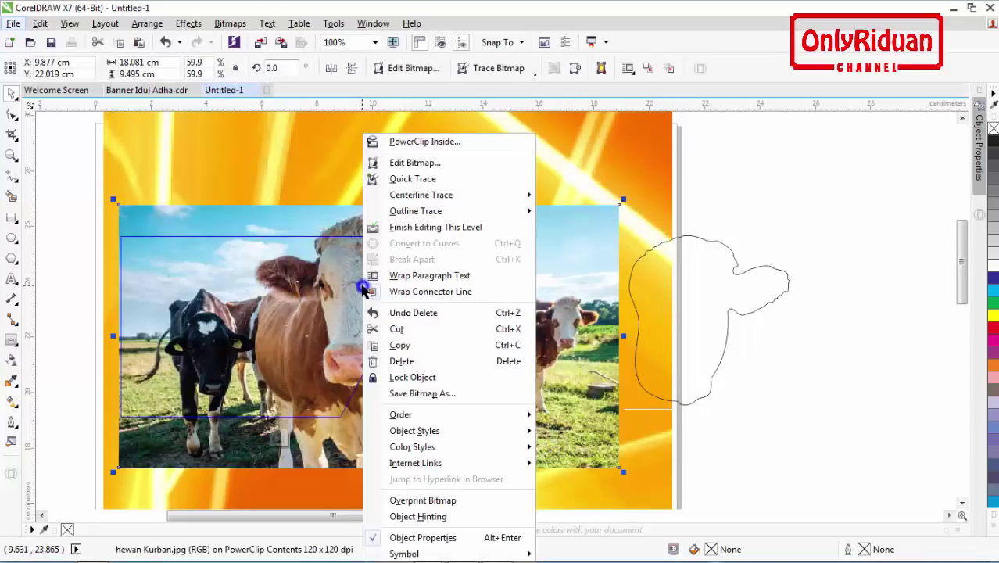
click(416, 228)
key(ctrl+v)
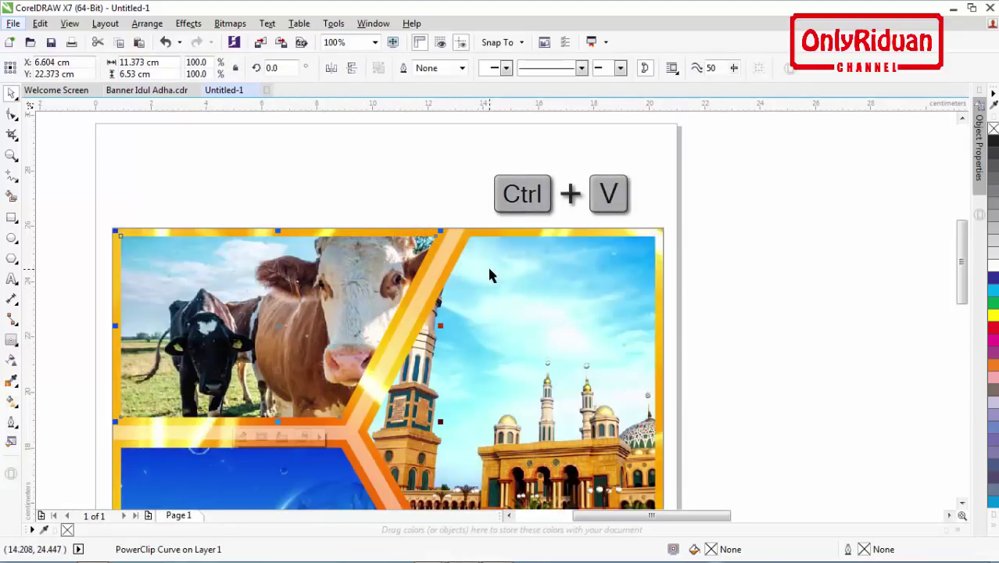
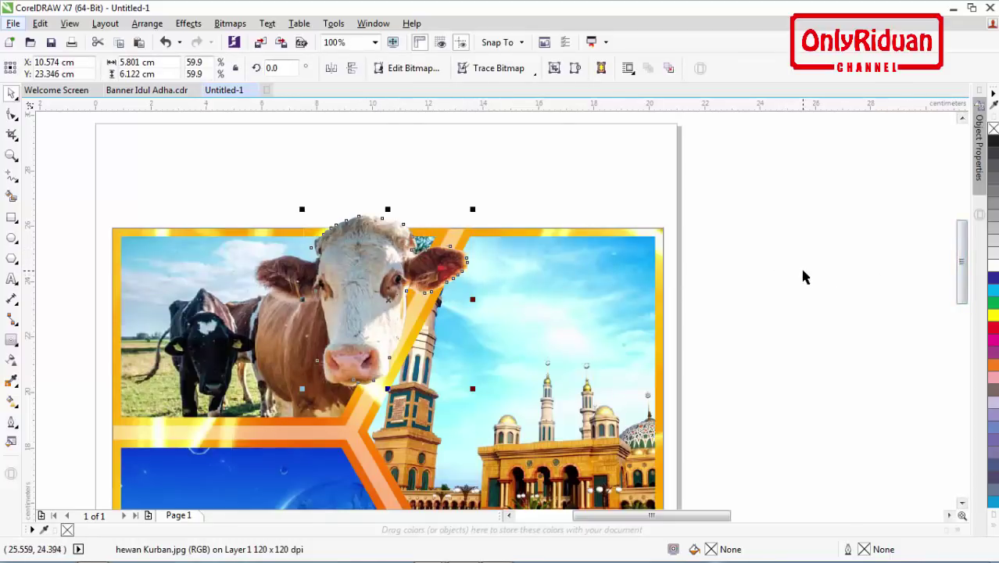
click(805, 270)
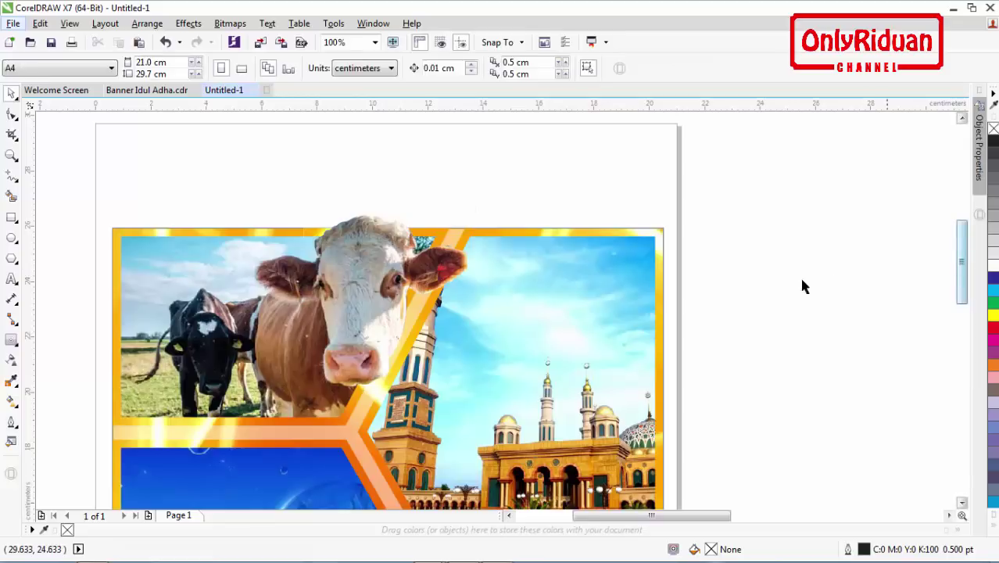
Step: Select all the panels and cutouts inside the background and nudge them down together to about Y 14.2 cm
scroll(802, 287, down, 2)
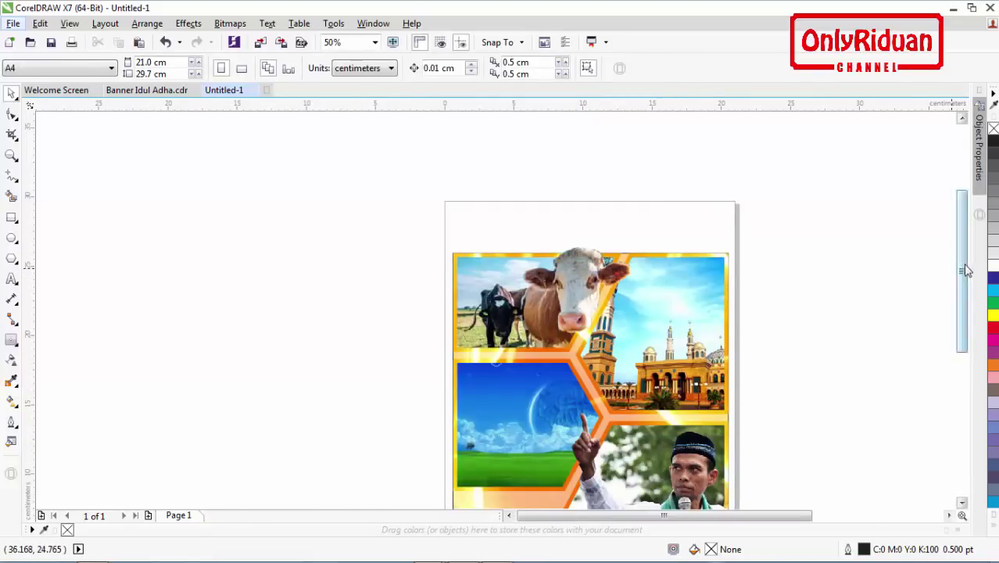
drag(966, 270, 966, 314)
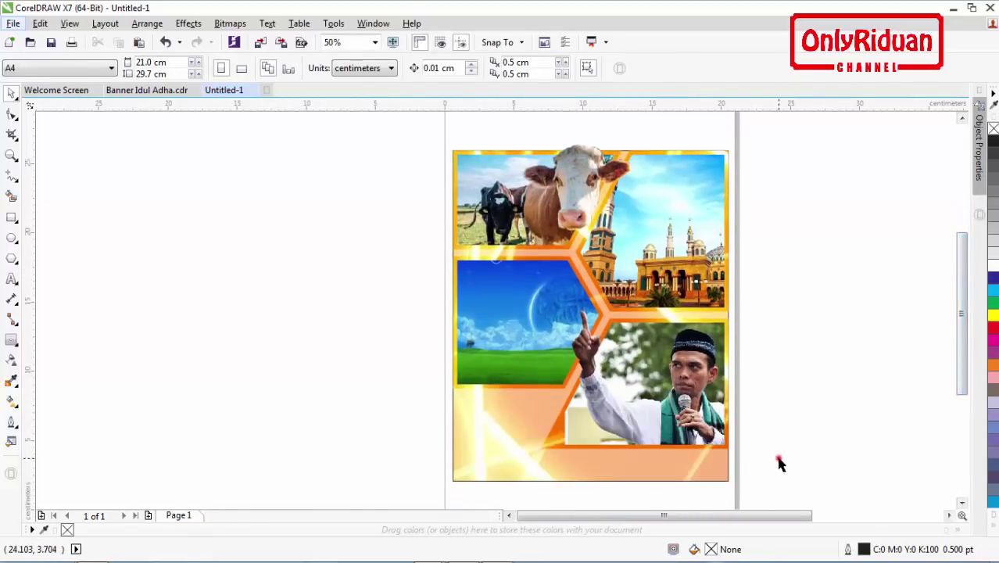
drag(778, 461, 416, 139)
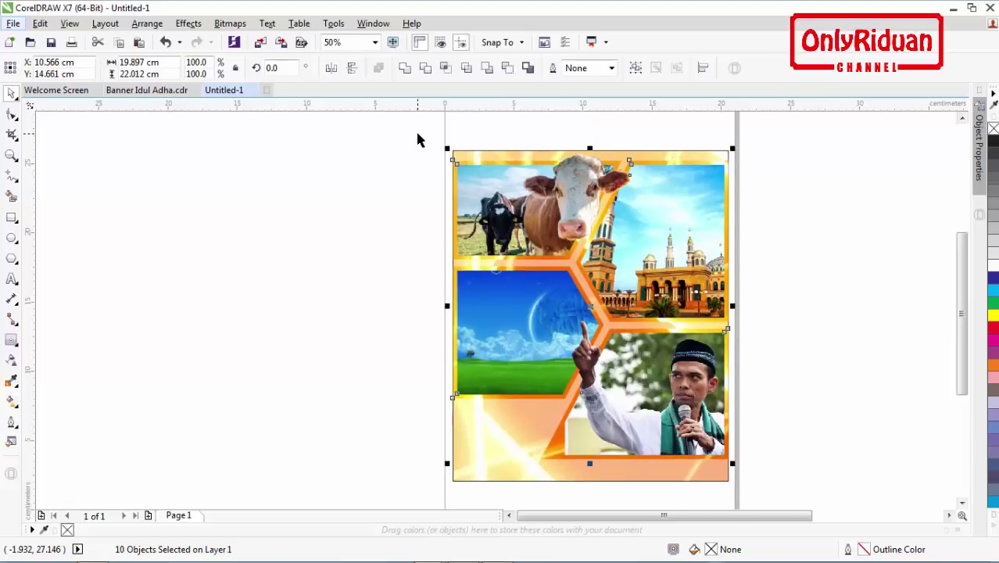
key(Down)
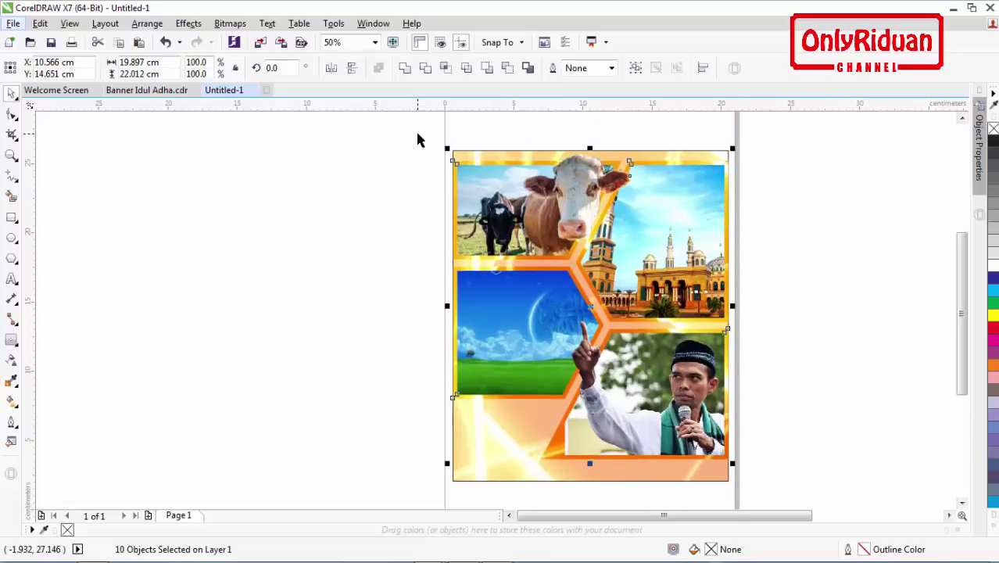
key(Down)
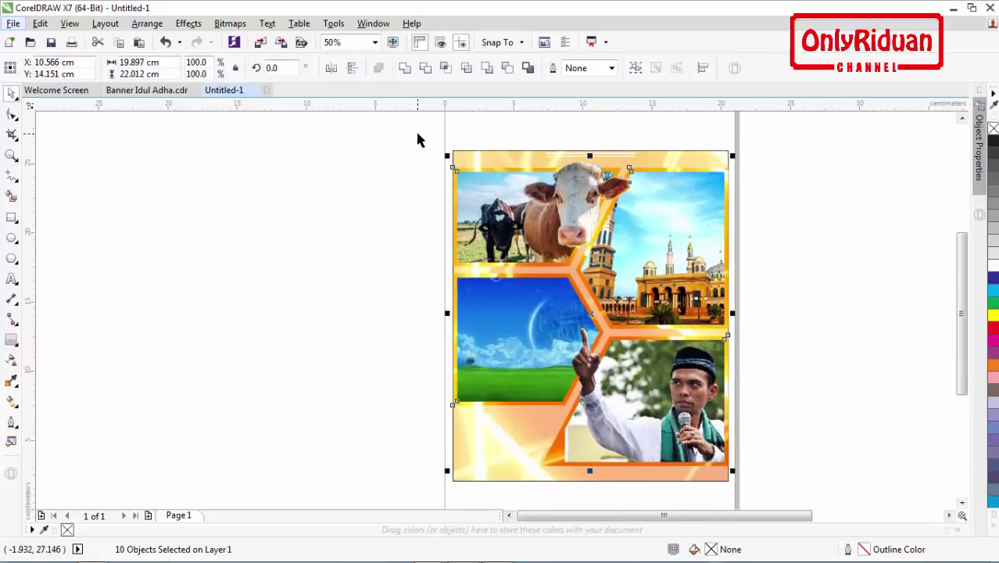
key(Up)
key(Up)
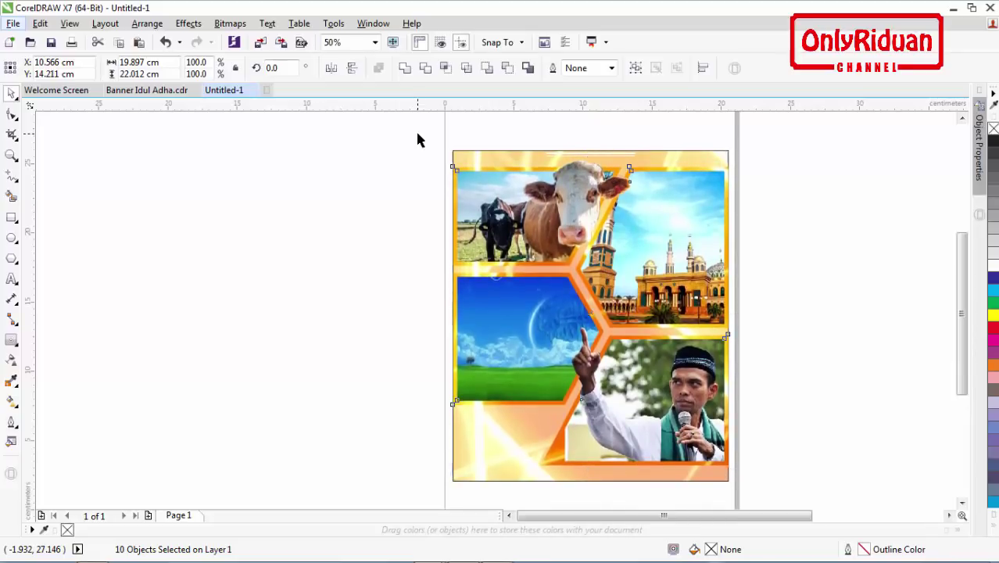
Step: Nudge the selected panels and cutouts up together to about Y 14.4 cm
key(Up)
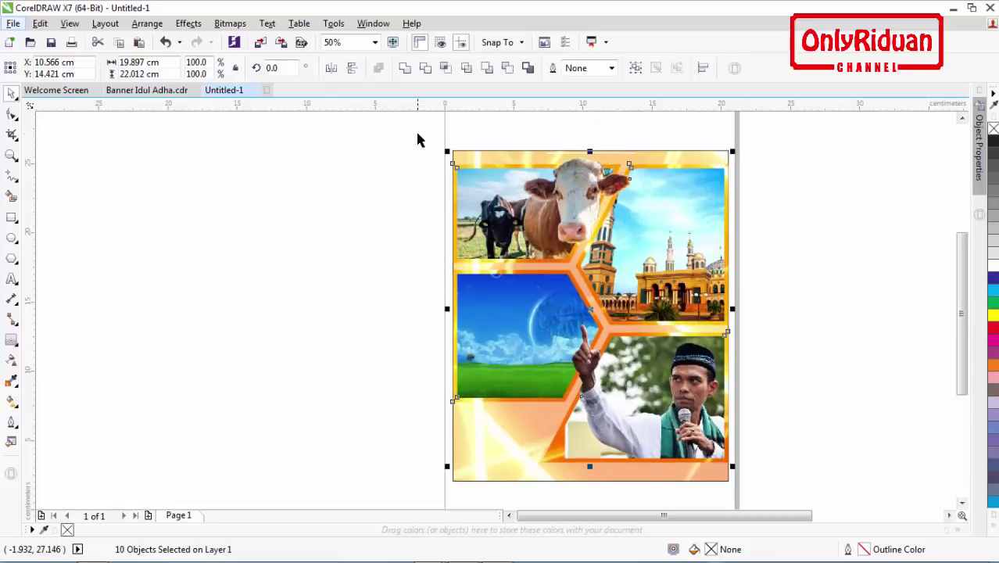
click(787, 368)
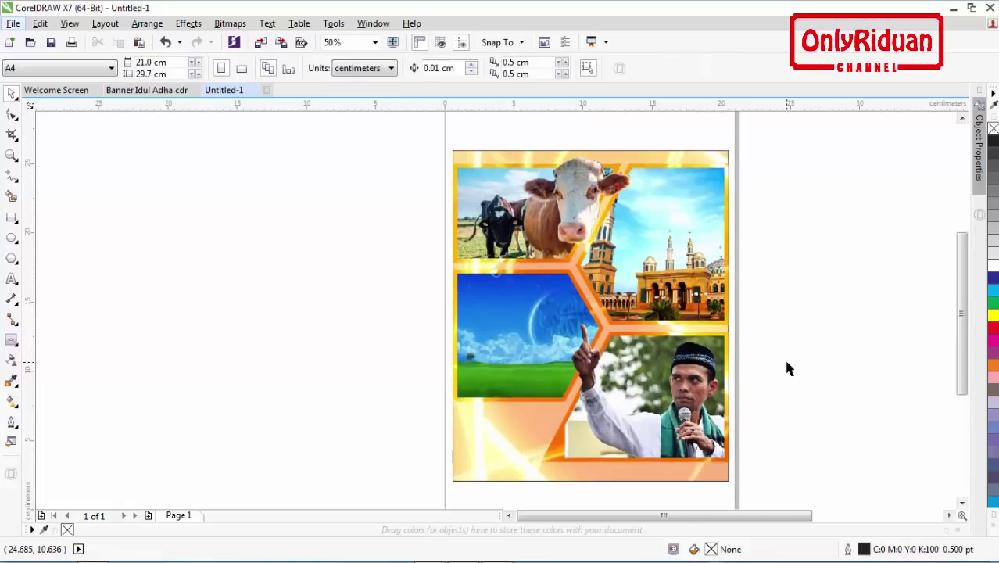
Step: Open the mosque picture's PowerClip contents for editing
click(660, 264)
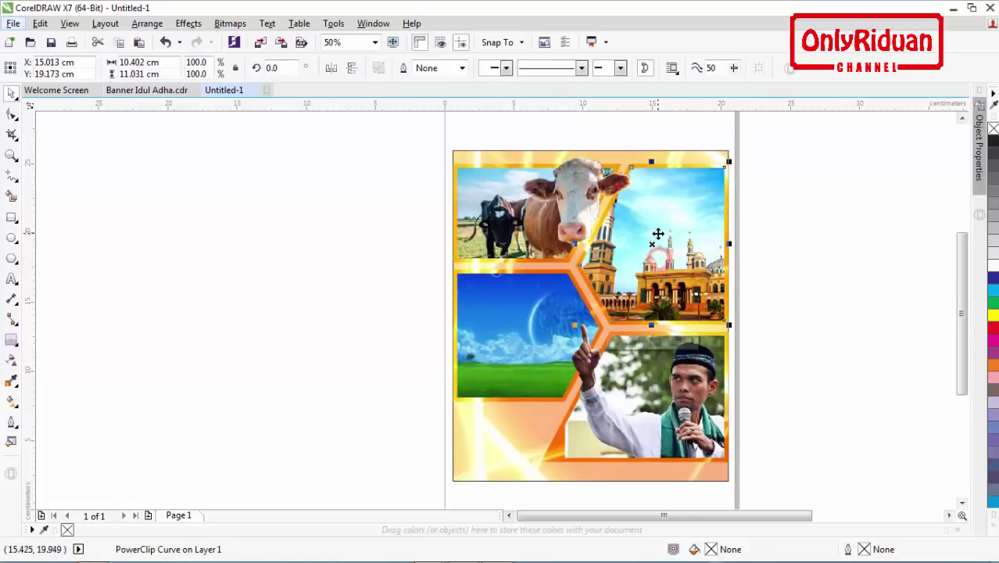
right_click(657, 231)
click(702, 180)
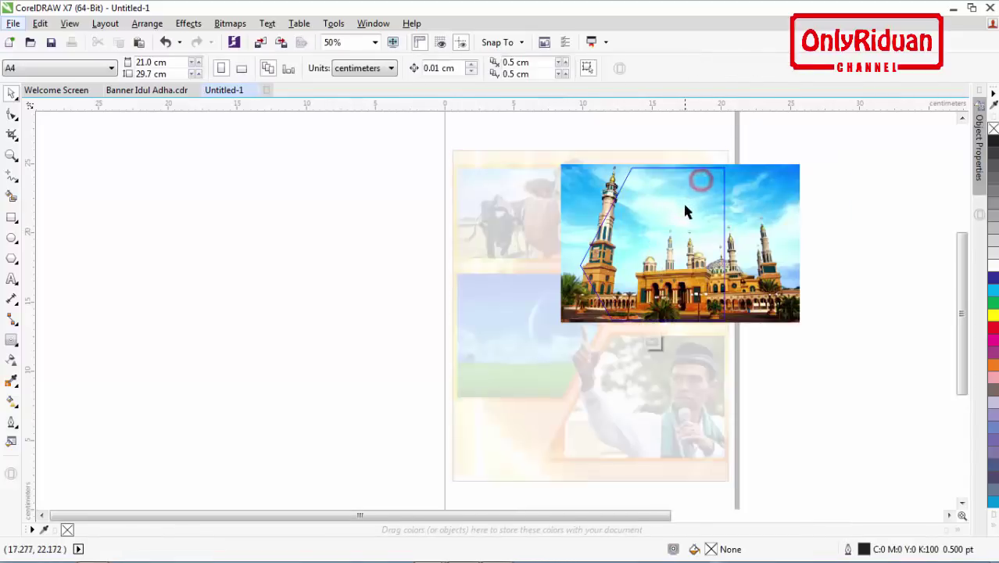
Step: Start a Pen outline at the left corner of the minaret's brown ledge and trace along it to the foot of the windowed section
scroll(609, 197, up, 2)
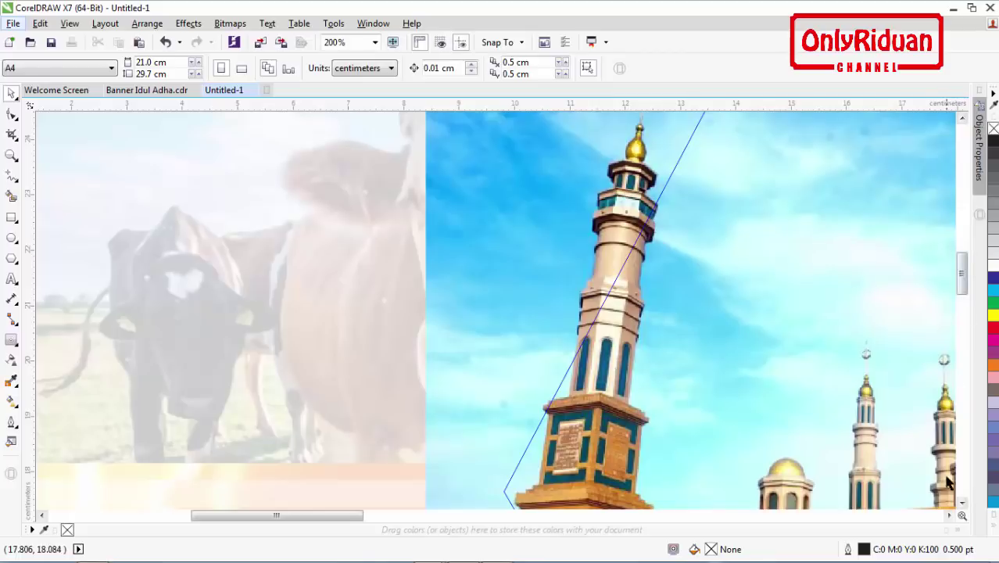
click(950, 515)
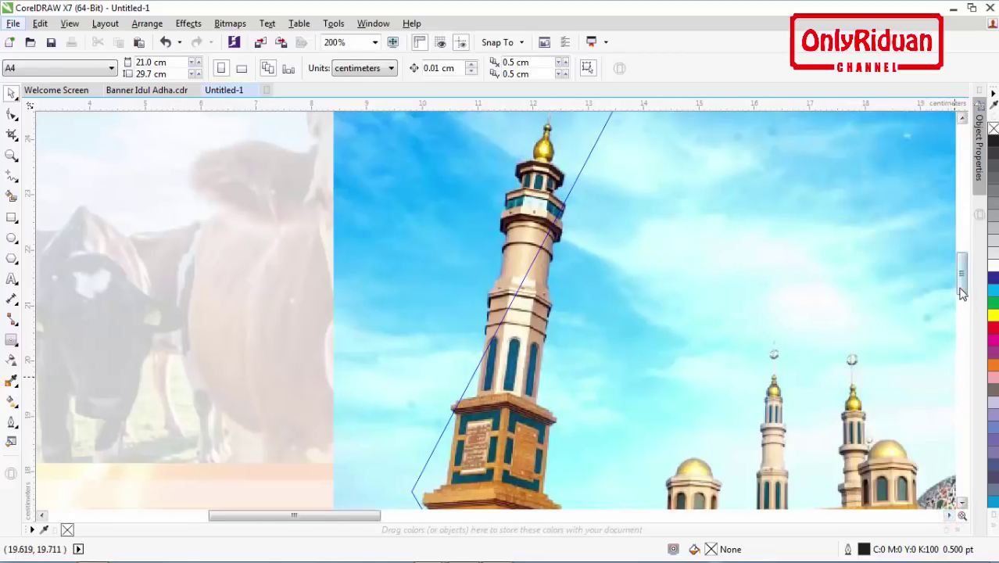
drag(961, 294, 959, 291)
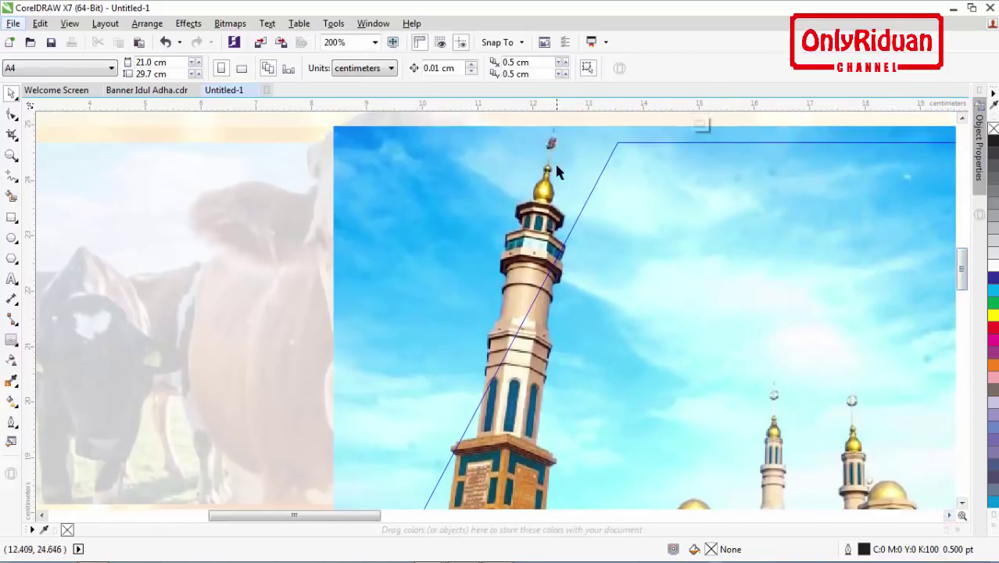
click(11, 177)
click(11, 177)
click(10, 177)
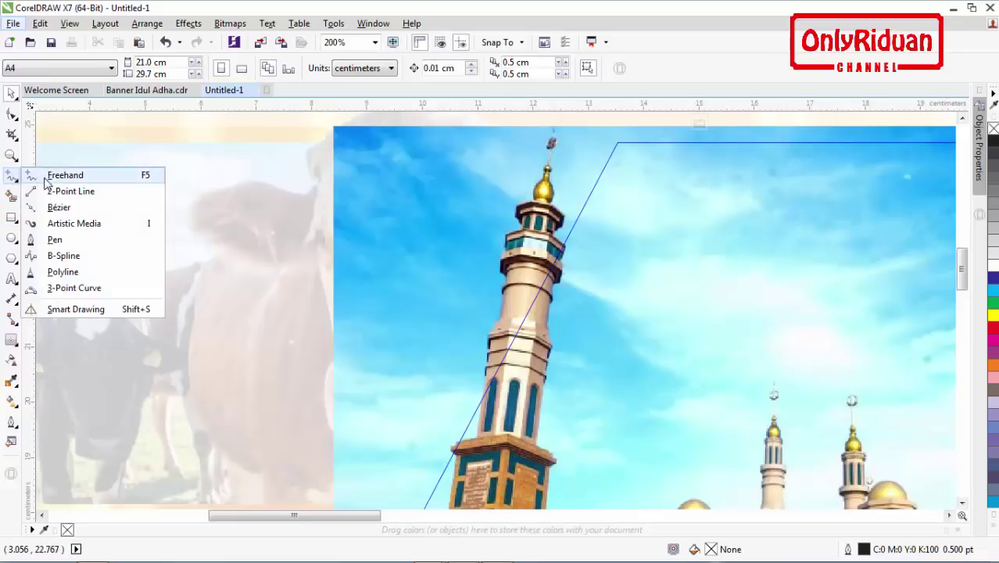
click(57, 239)
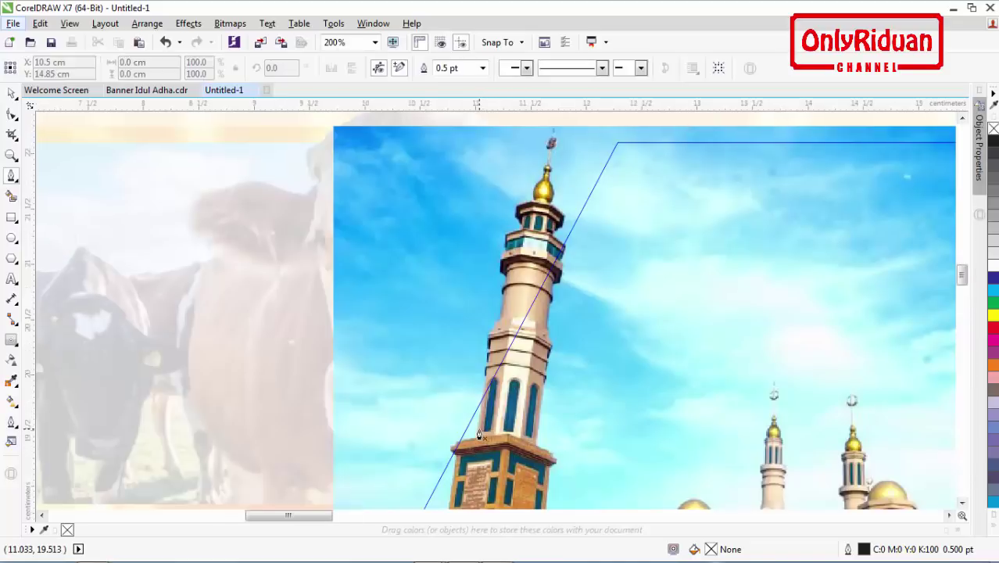
scroll(479, 436, up, 1)
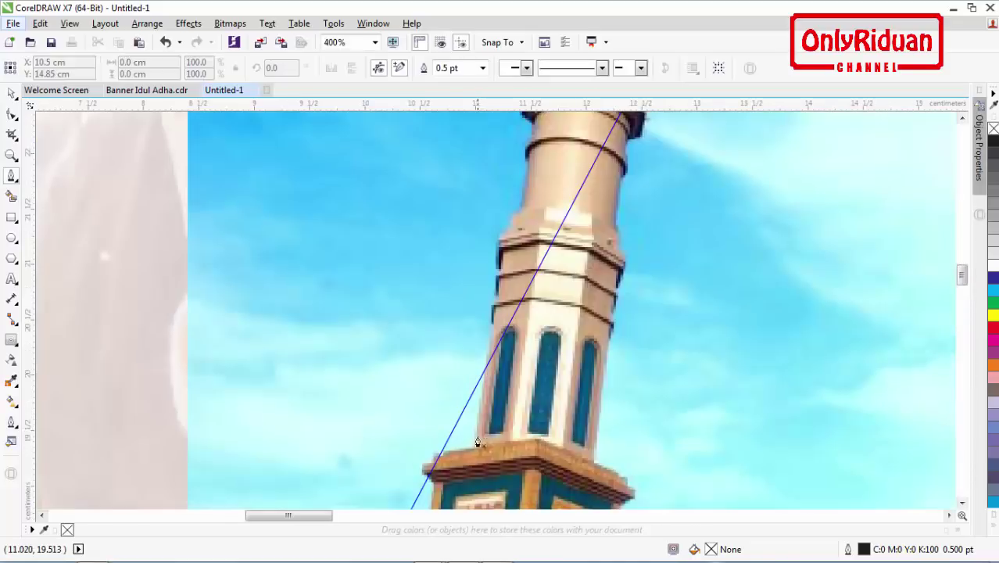
click(428, 481)
click(420, 475)
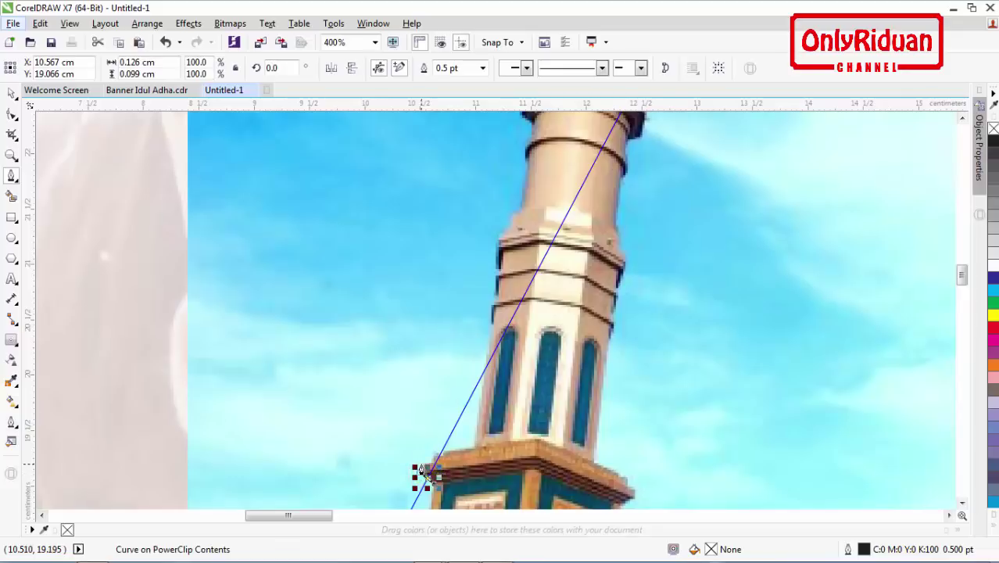
scroll(422, 471, up, 1)
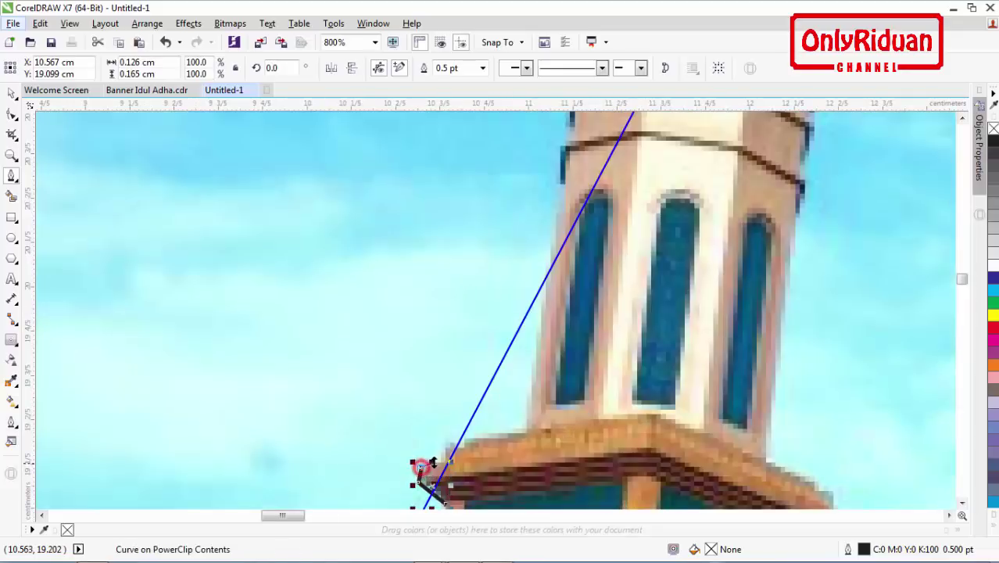
click(445, 449)
click(530, 428)
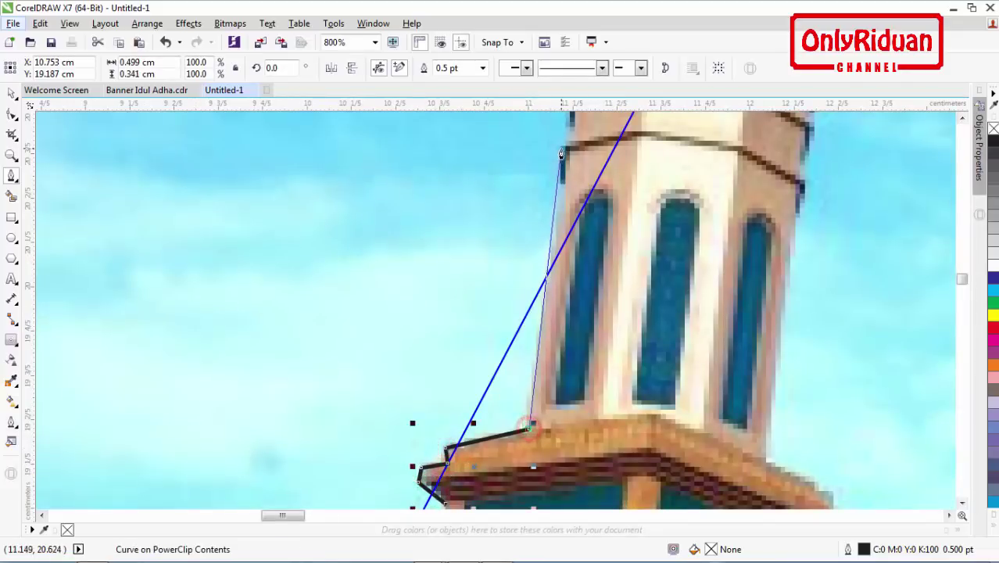
Step: Continue the Pen outline up the left edge of the minaret's windowed section and around the banded collar above it
click(558, 178)
click(559, 146)
scroll(564, 142, up, 5)
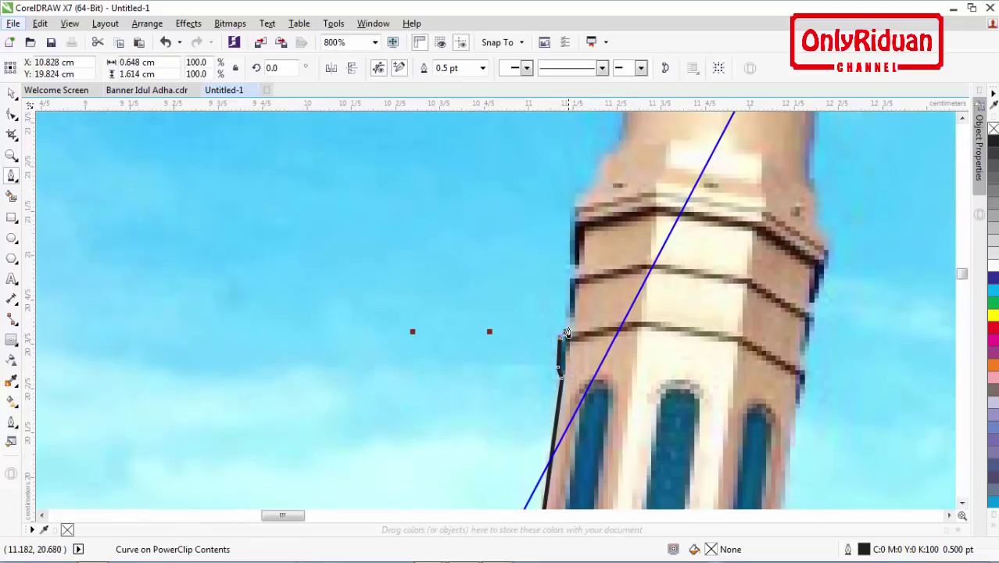
click(576, 216)
click(585, 195)
click(600, 178)
scroll(634, 270, up, 3)
scroll(633, 270, up, 1)
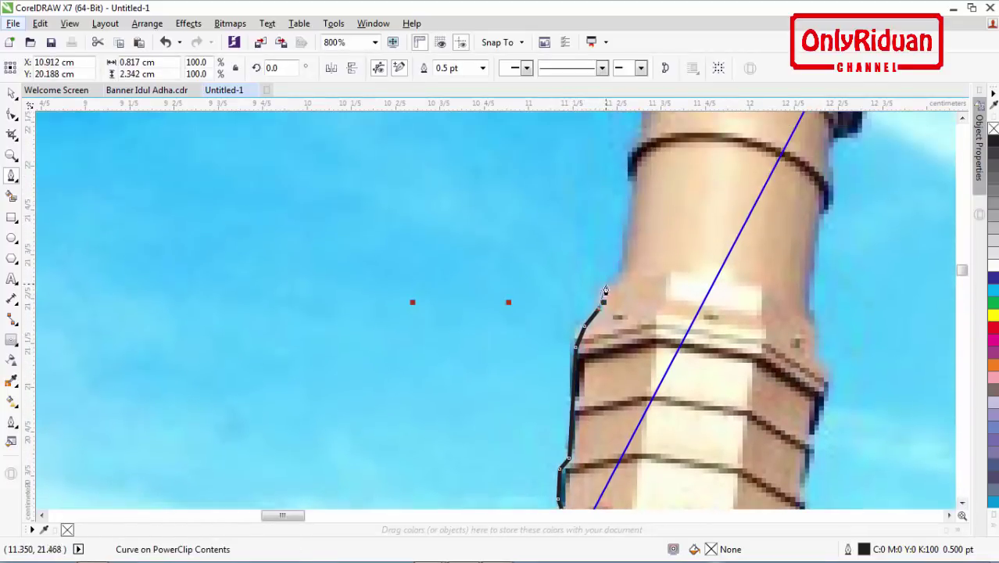
Step: Trace up the left side of the round shaft and around the balcony to the foot of the minaret's top pavilion
click(605, 283)
click(628, 267)
click(633, 165)
scroll(633, 153, up, 5)
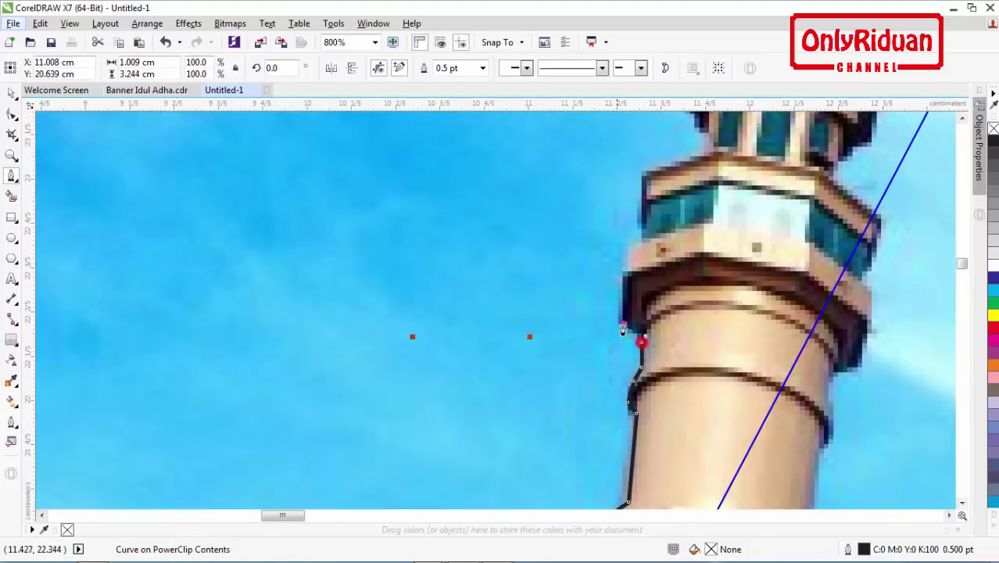
click(622, 324)
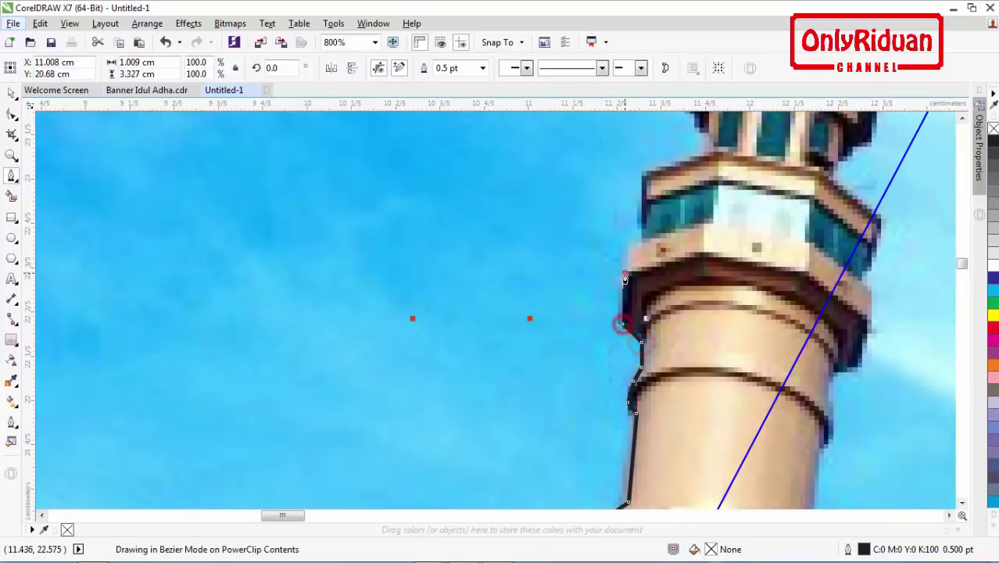
click(626, 272)
click(629, 262)
click(632, 244)
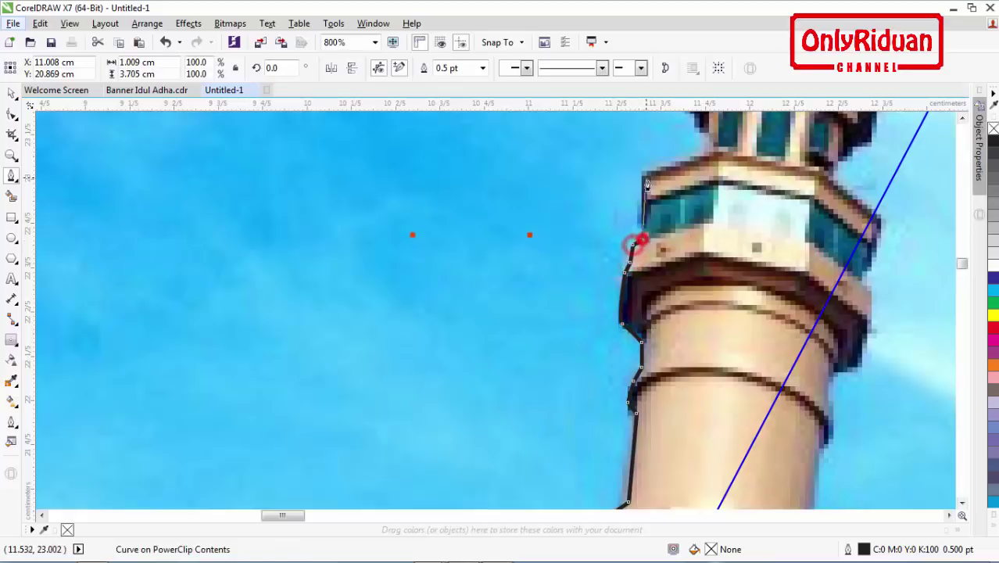
click(643, 172)
click(704, 159)
Step: Trace the left side of the top pavilion and its canopy, and curve up the golden dome to the small ball
scroll(722, 236, up, 2)
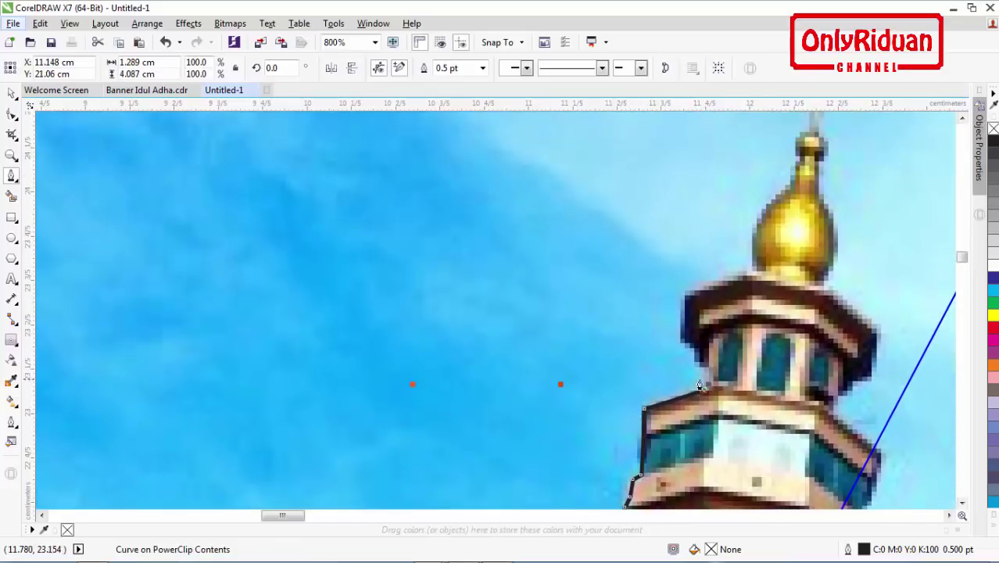
click(678, 335)
click(685, 296)
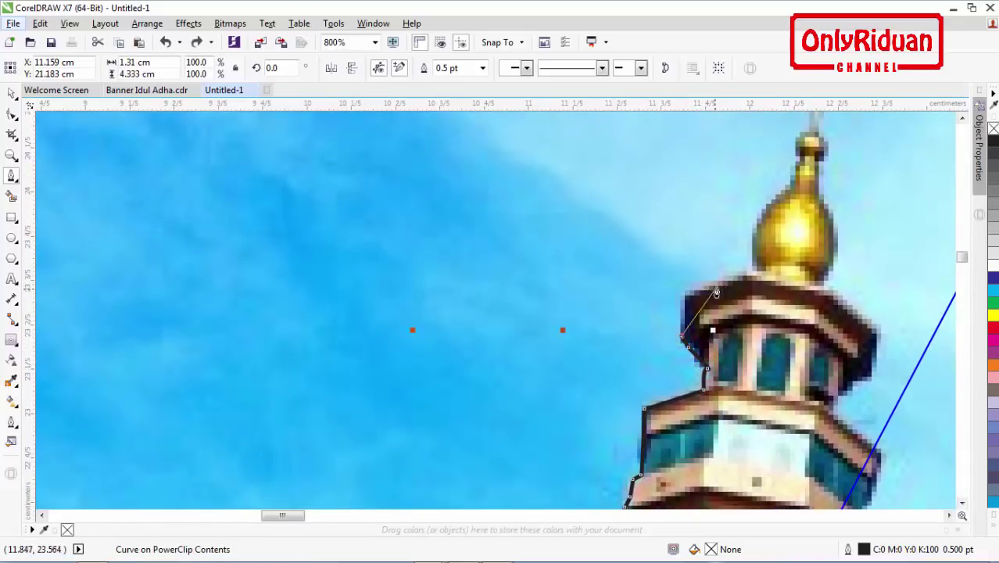
click(754, 270)
drag(767, 211, 799, 144)
scroll(799, 145, up, 3)
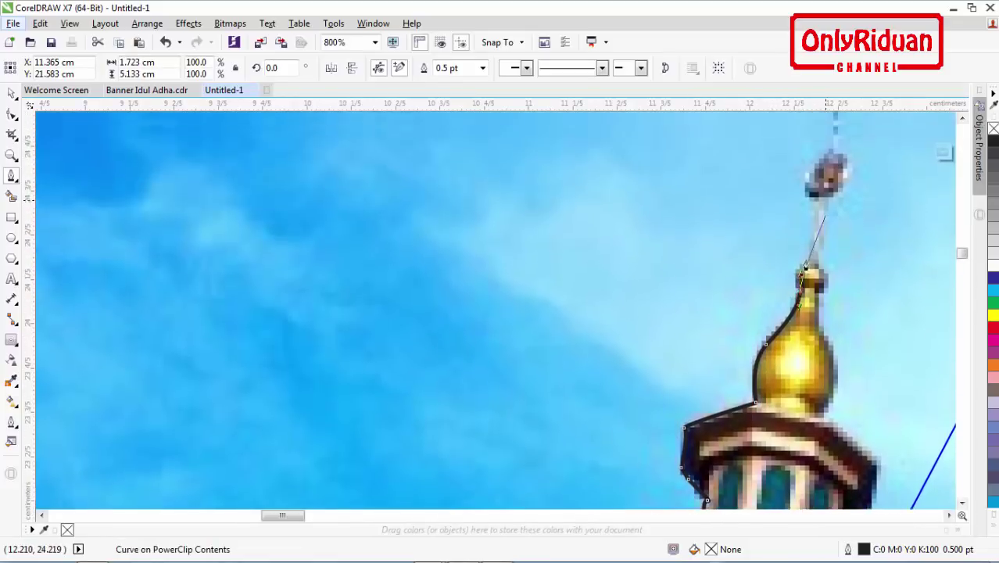
click(798, 288)
click(797, 283)
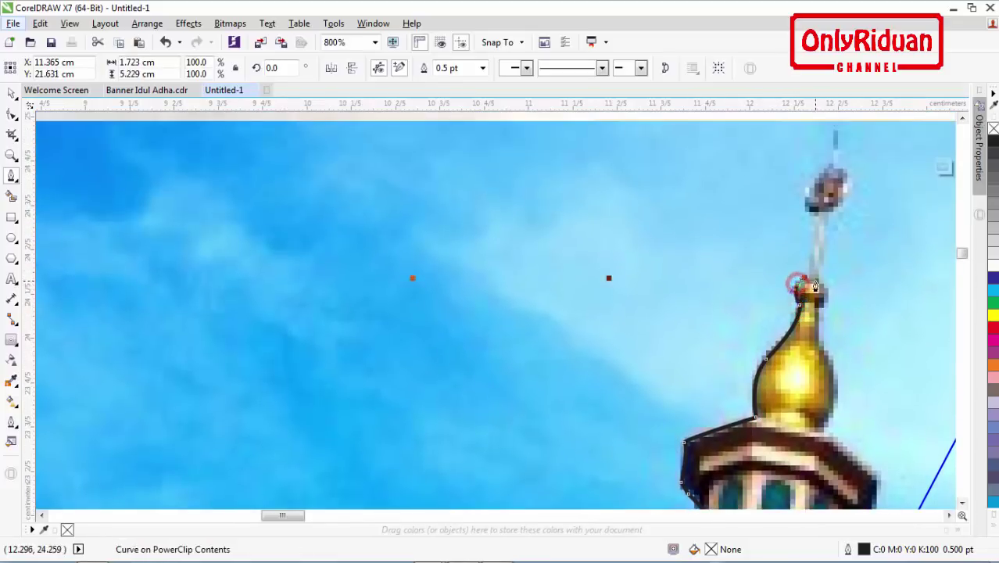
Step: Curve the outline over the small ball and down the right side of the golden dome to the canopy
mouse_move(824, 300)
mouse_down()
mouse_move(827, 272)
mouse_move(831, 285)
mouse_up()
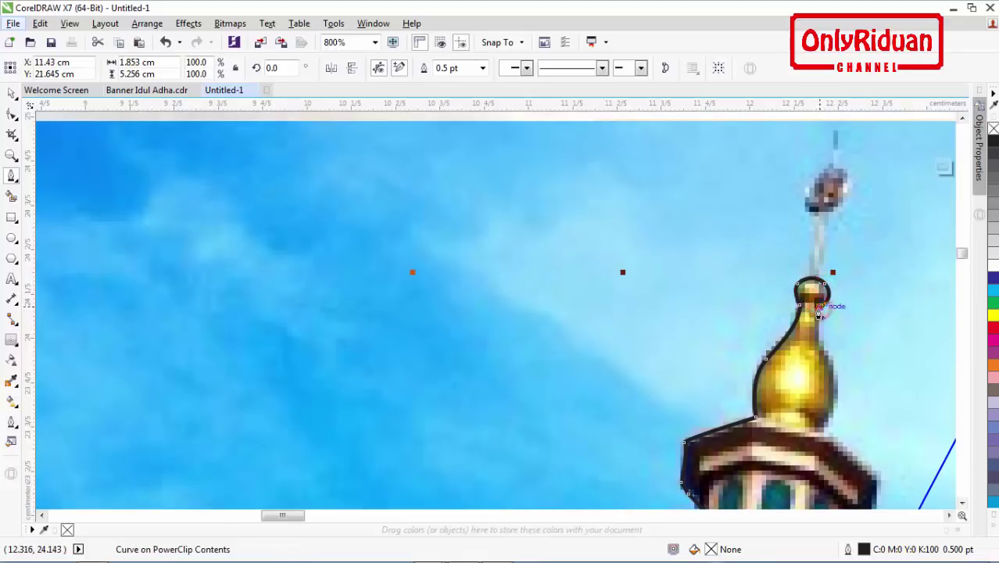
drag(825, 355, 835, 376)
drag(819, 426, 828, 437)
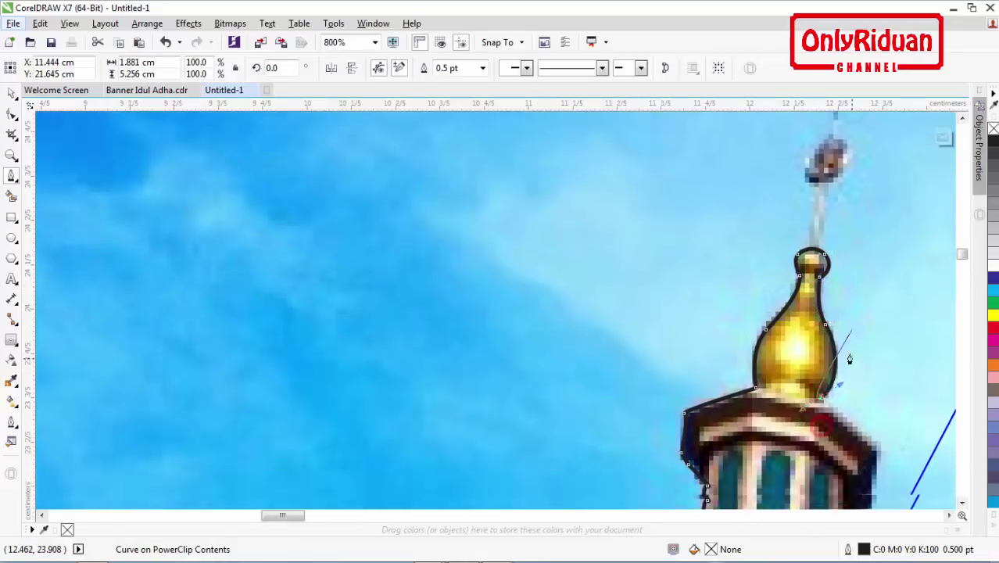
Step: Trace down the right side of the canopy and top pavilion to the outer corner of the balcony
scroll(840, 328, down, 3)
scroll(837, 303, down, 1)
click(881, 273)
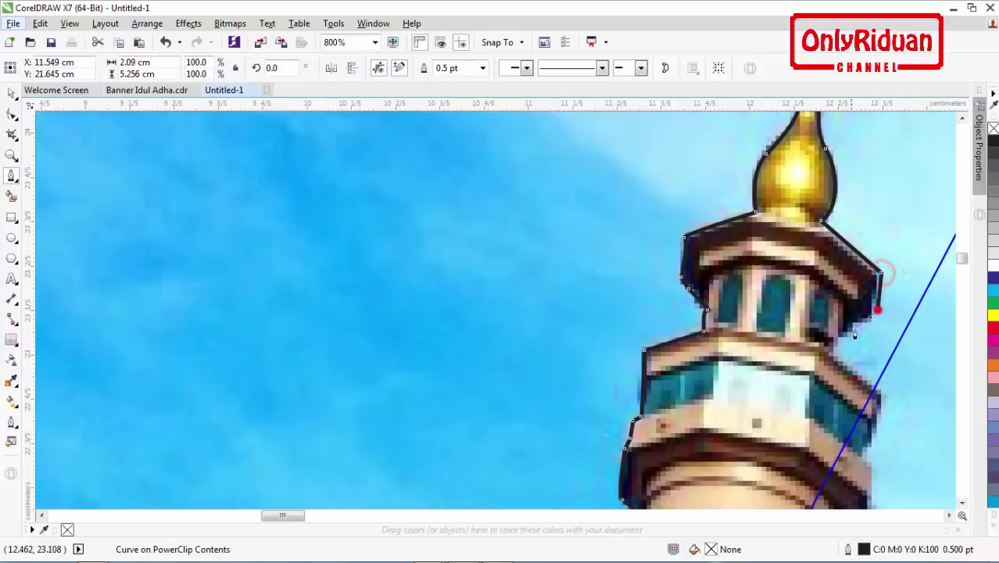
click(842, 339)
drag(838, 344, 870, 397)
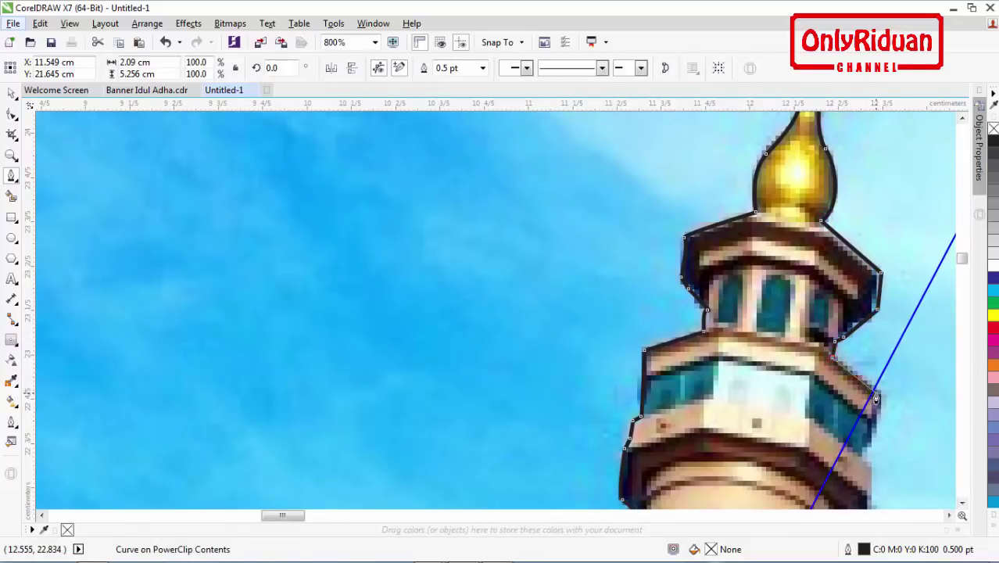
Step: Finish the Pen tool outline around the upper minaret, running straight down beside its right side and closing it at the ledge
click(880, 398)
scroll(881, 383, down, 3)
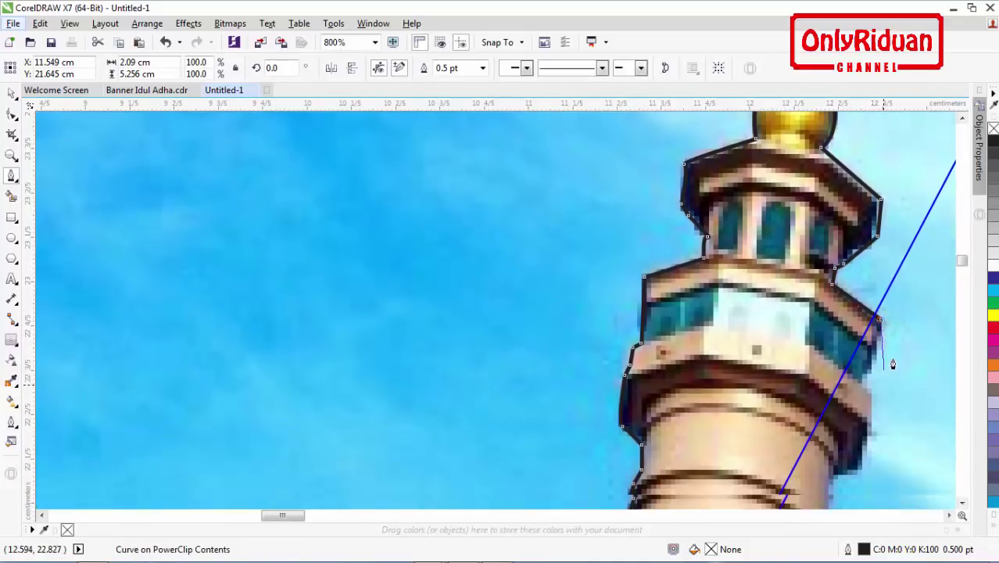
scroll(890, 328, down, 8)
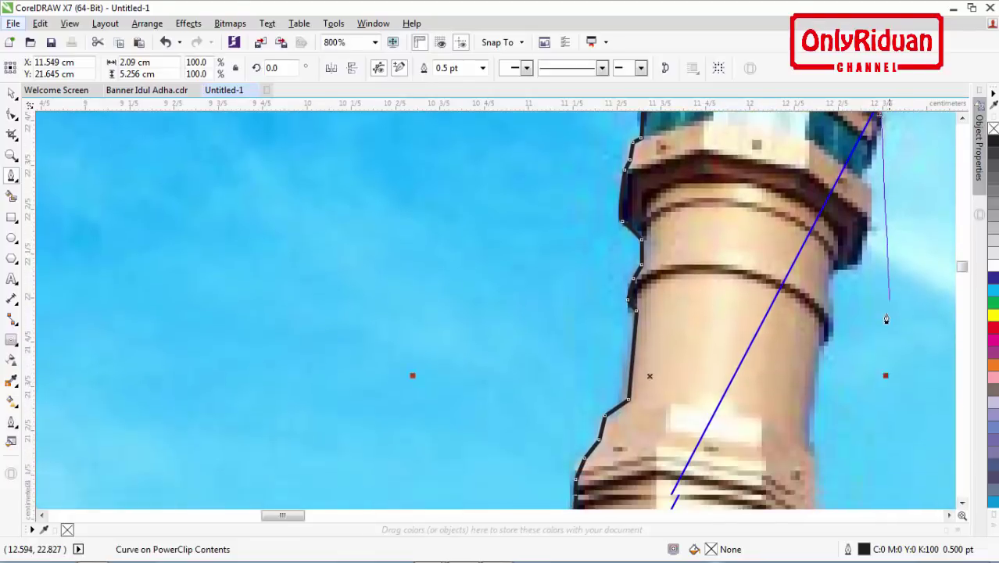
click(889, 289)
scroll(887, 300, down, 1)
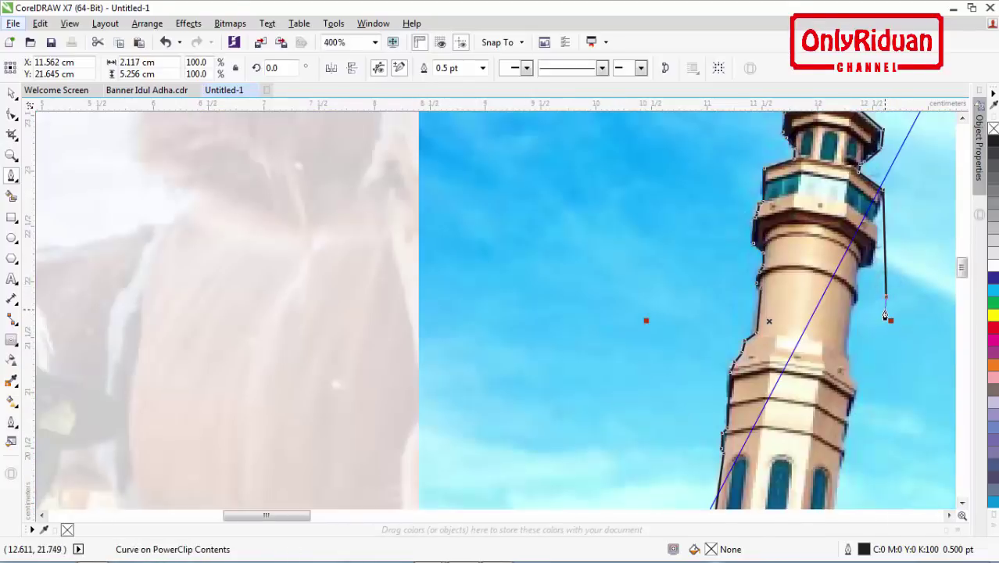
scroll(885, 315, down, 6)
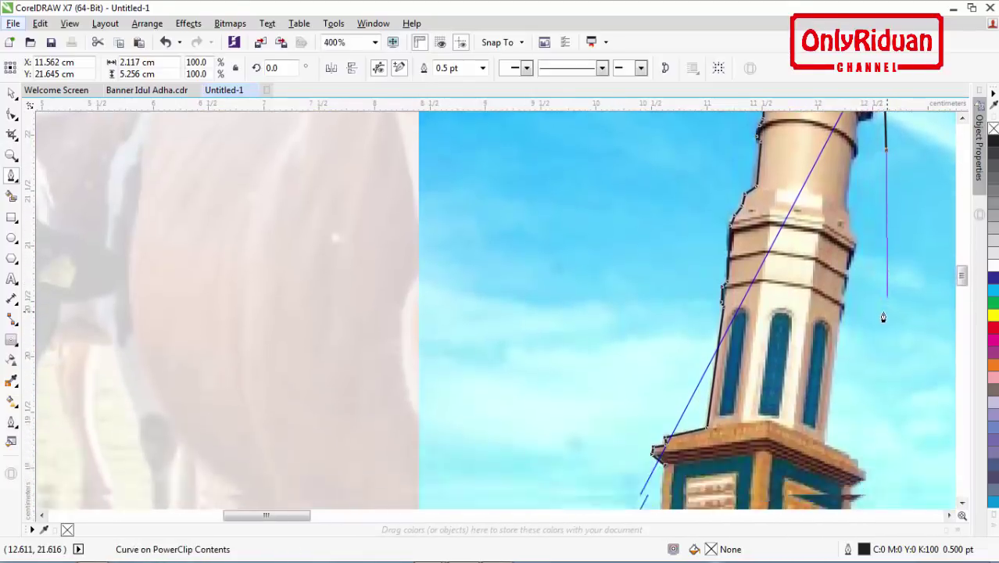
scroll(879, 336, down, 2)
click(877, 366)
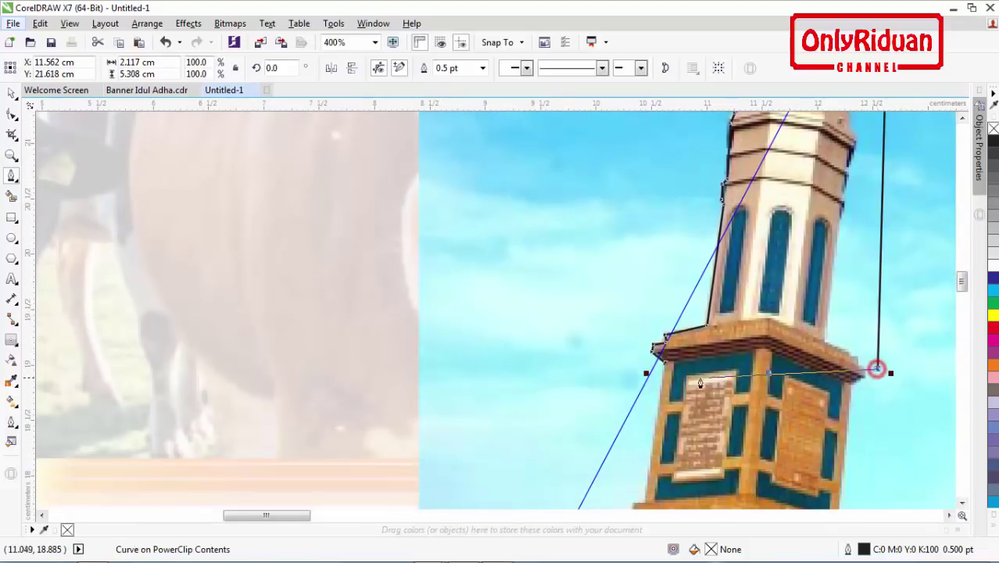
click(668, 369)
scroll(736, 370, down, 2)
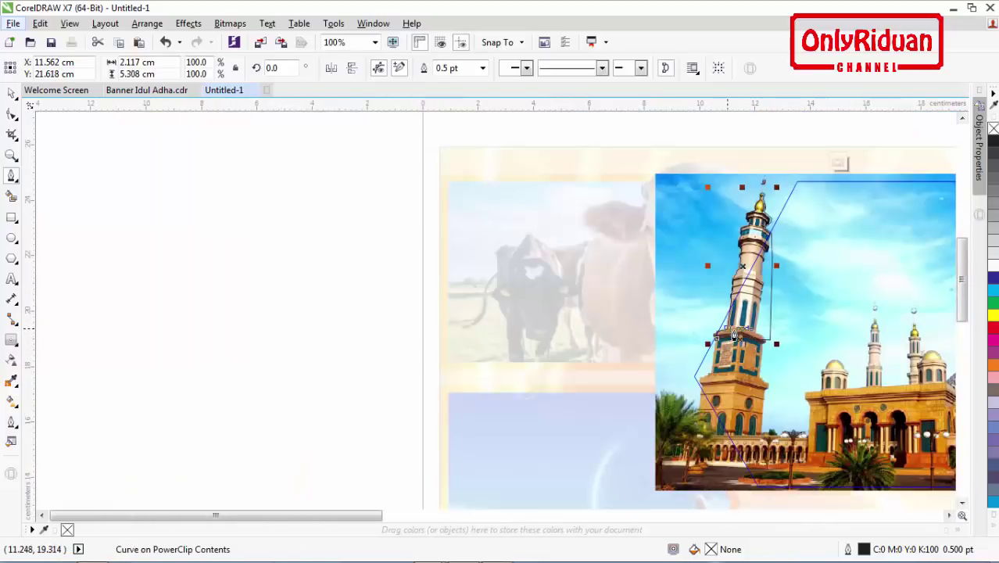
Step: Select the minaret outline together with the mosque photo and intersect them to create a separate minaret piece
click(11, 93)
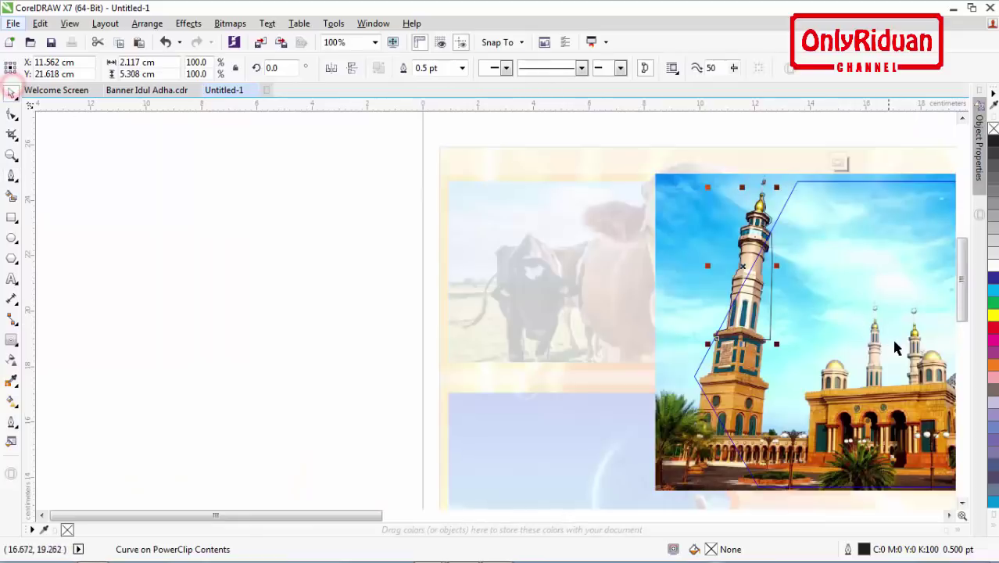
scroll(889, 336, down, 1)
drag(946, 518, 909, 490)
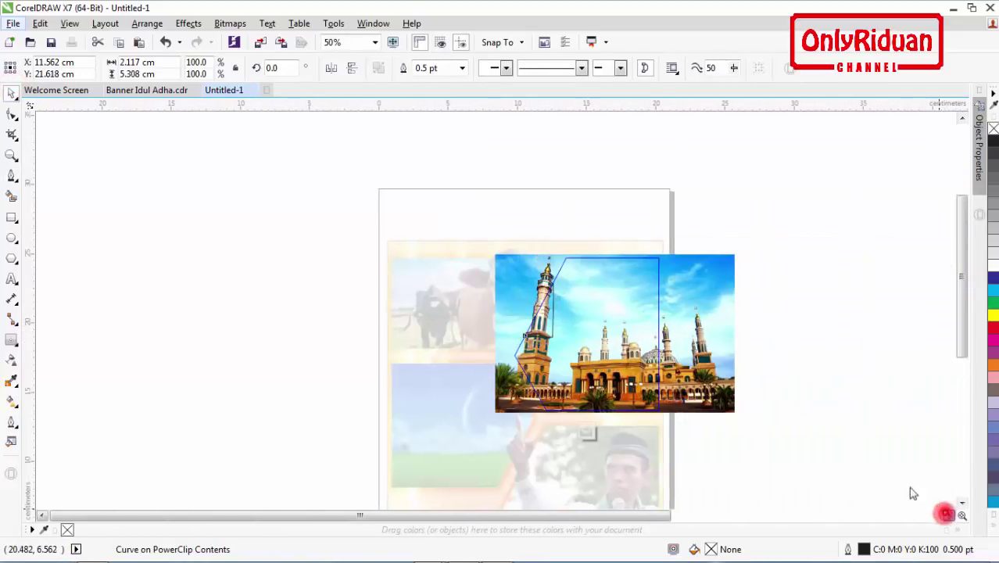
drag(771, 426, 441, 232)
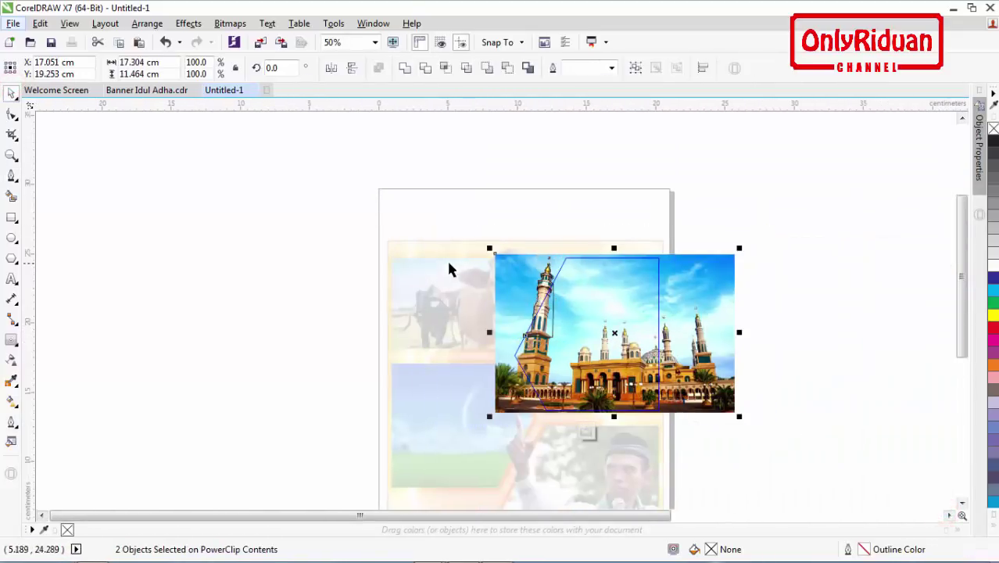
click(446, 68)
click(482, 136)
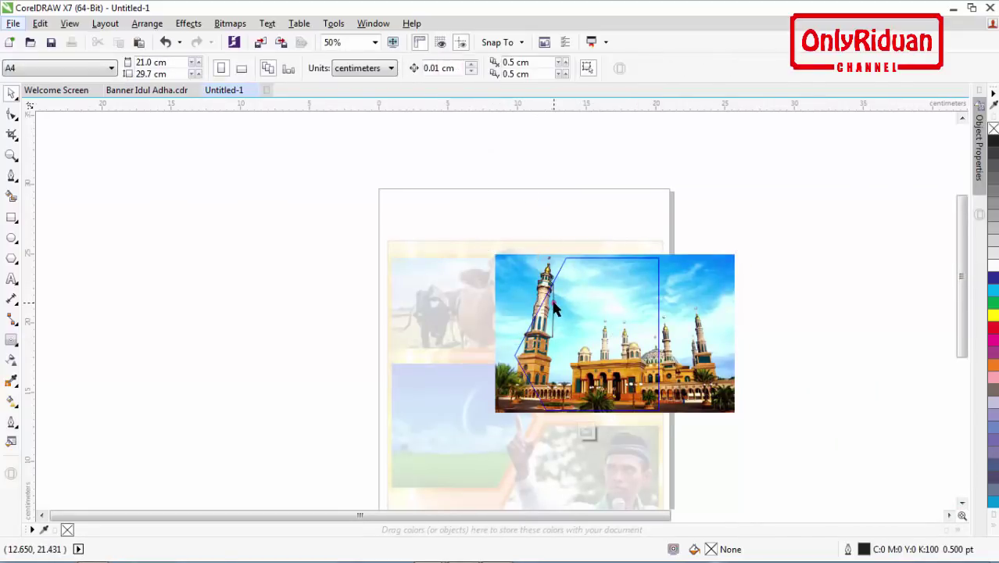
Step: Remove the traced outline from the PowerClip contents and cut the intersected minaret piece
drag(554, 308, 658, 321)
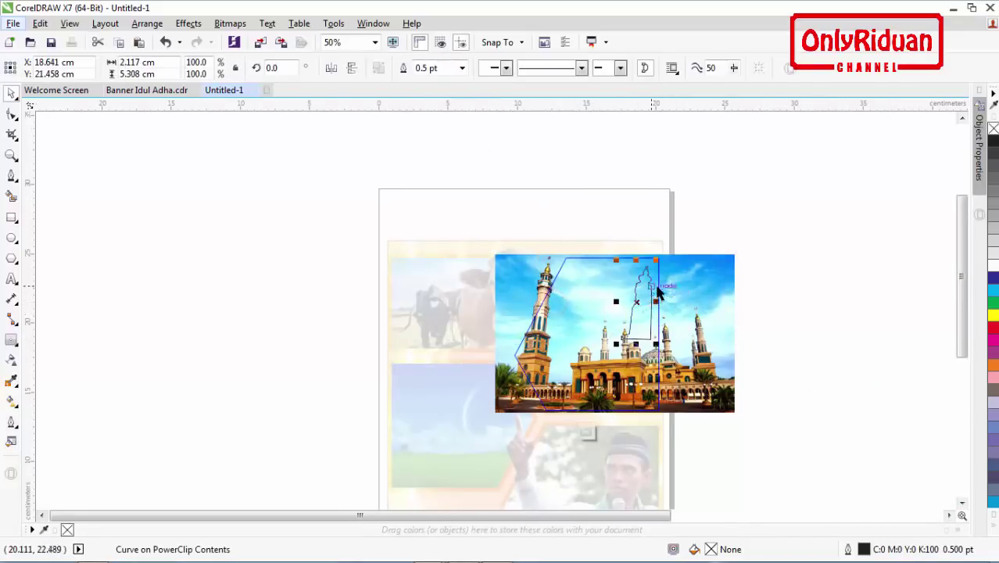
key(Escape)
click(545, 296)
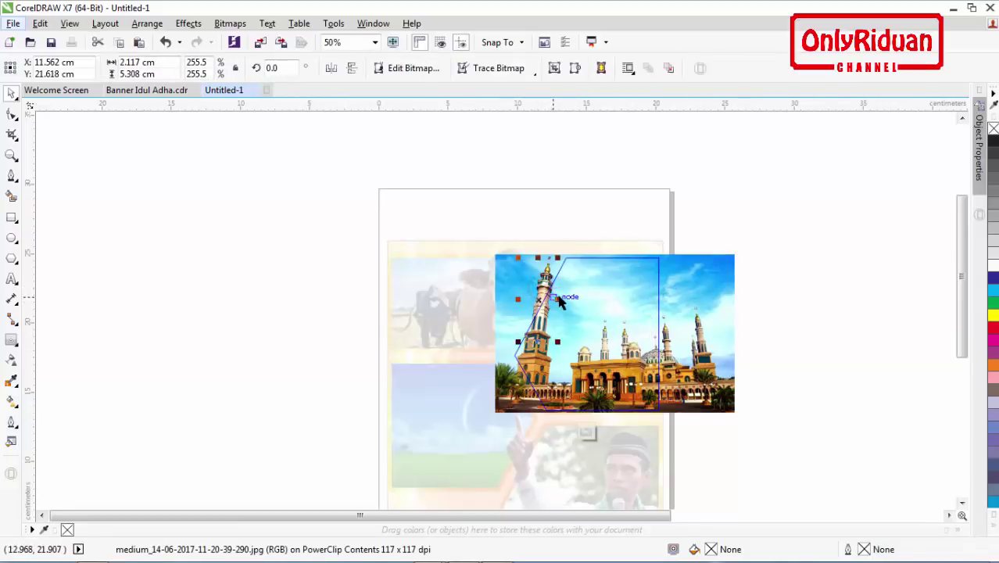
key(ctrl+x)
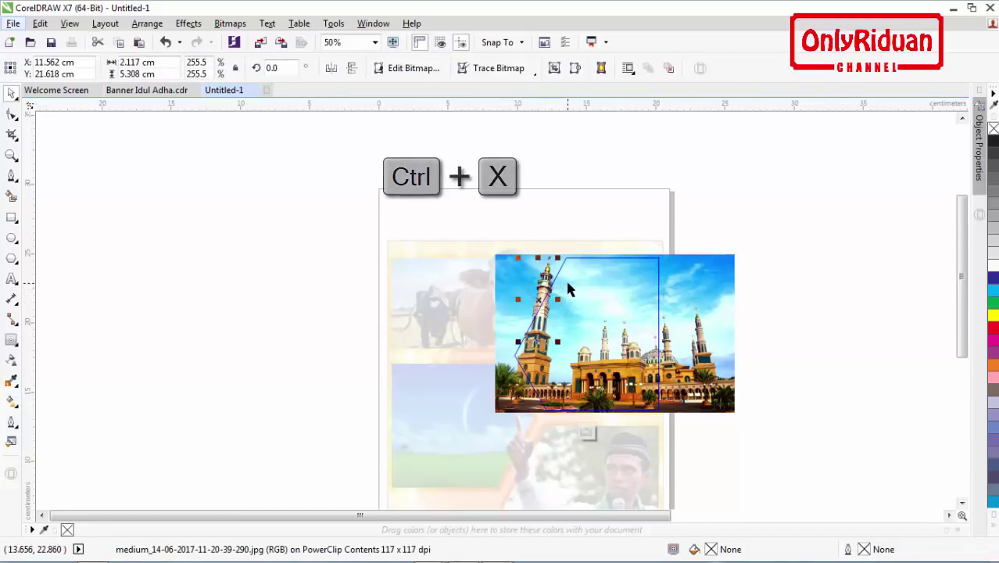
Step: Finish editing the mosque PowerClip and paste the minaret piece onto the page in front of the cow
click(614, 303)
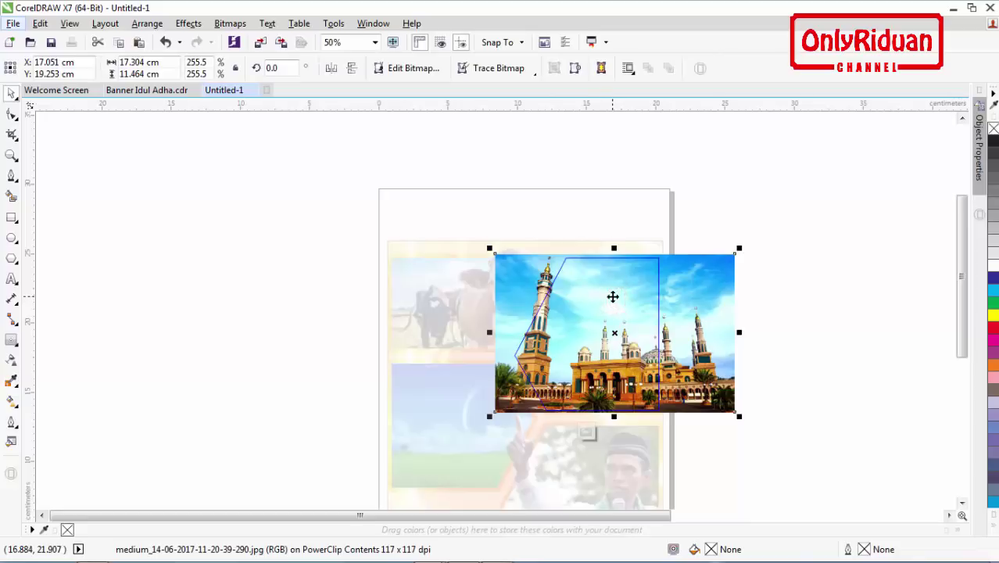
right_click(613, 297)
click(657, 227)
key(ctrl+v)
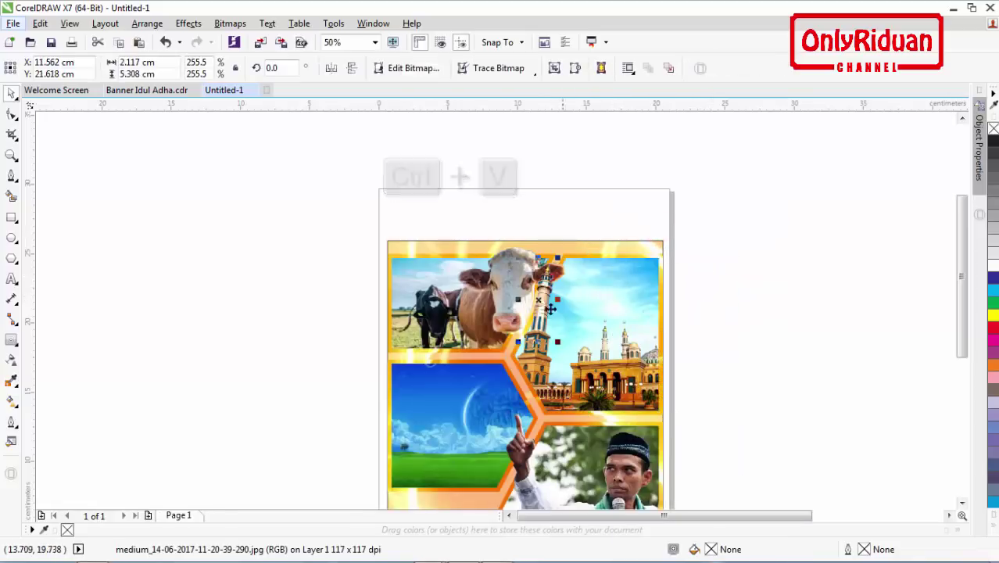
scroll(547, 303, up, 2)
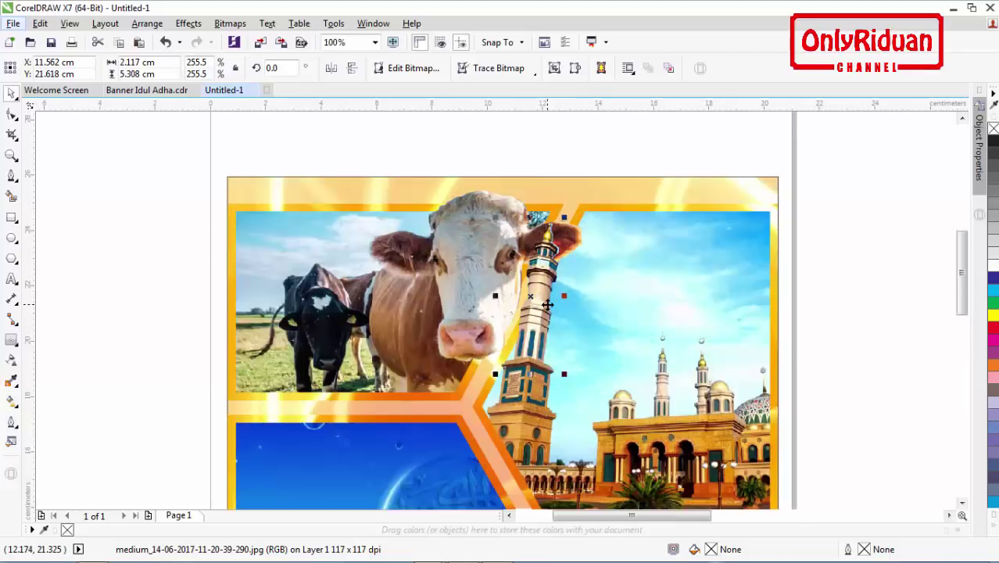
scroll(547, 303, down, 2)
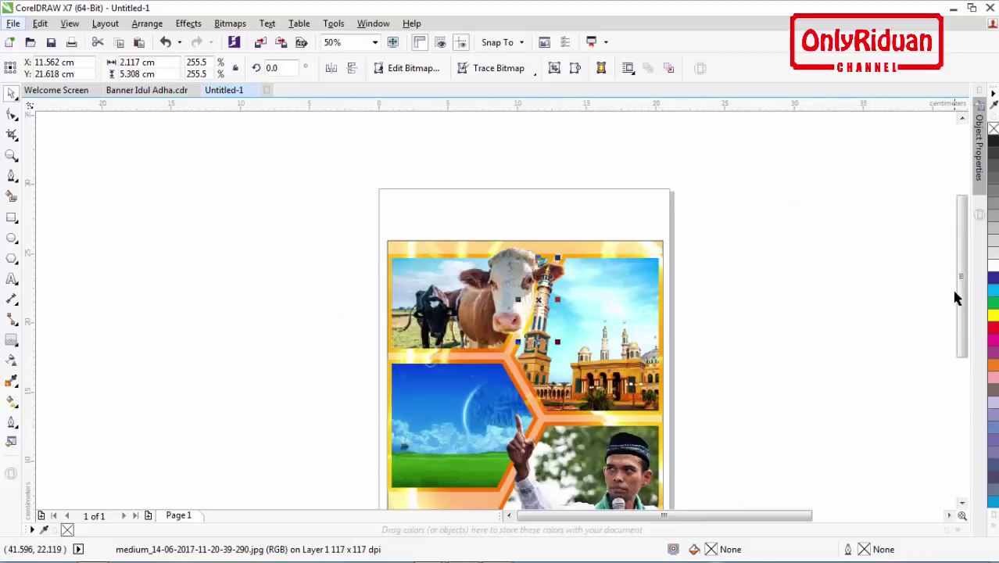
drag(958, 298, 962, 332)
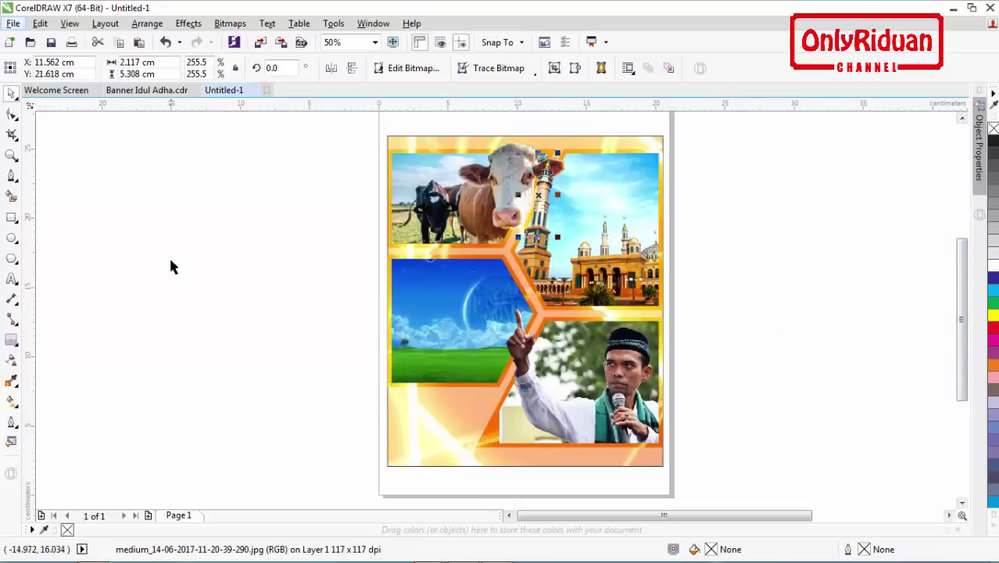
Step: Check the layout in Banner Idul Adha.cdr, and draw a circle about 7.2 cm wide in Untitled-1, placing it over the black cow
click(153, 90)
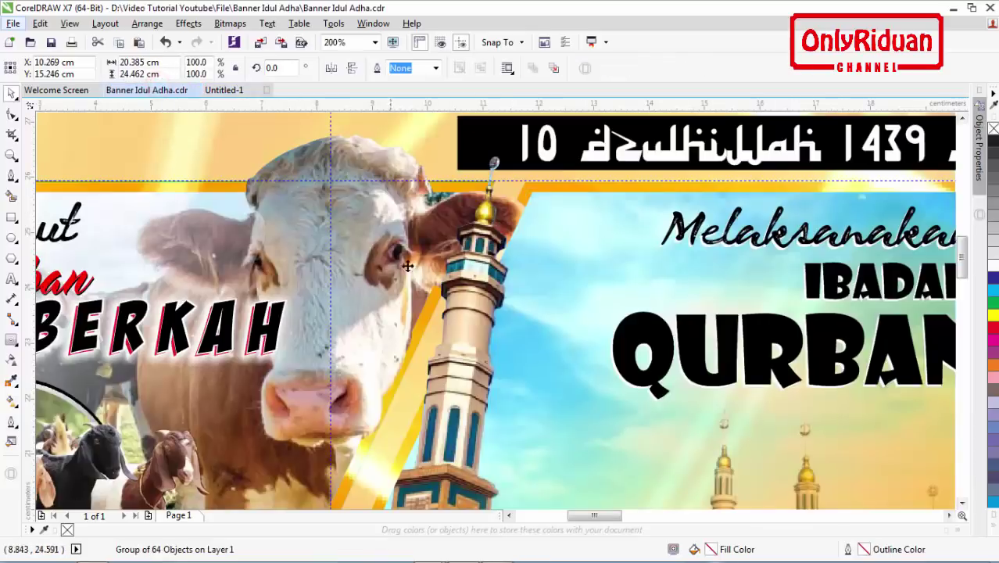
scroll(408, 294, down, 2)
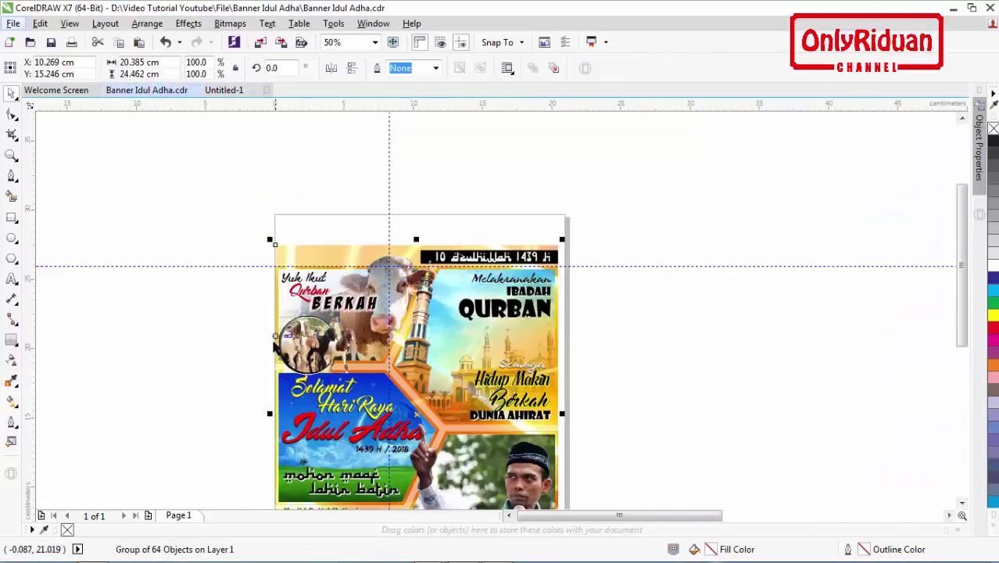
click(225, 91)
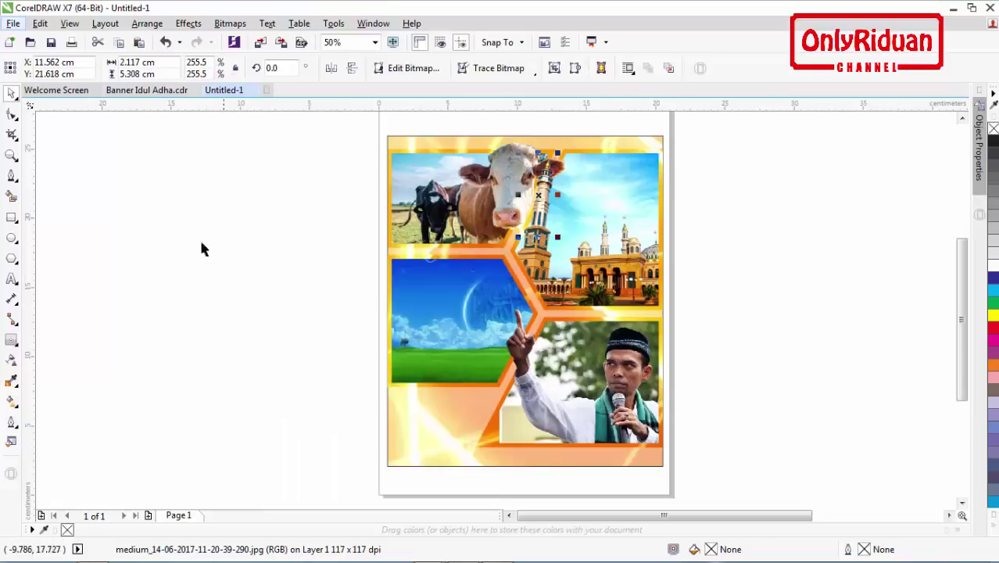
click(14, 239)
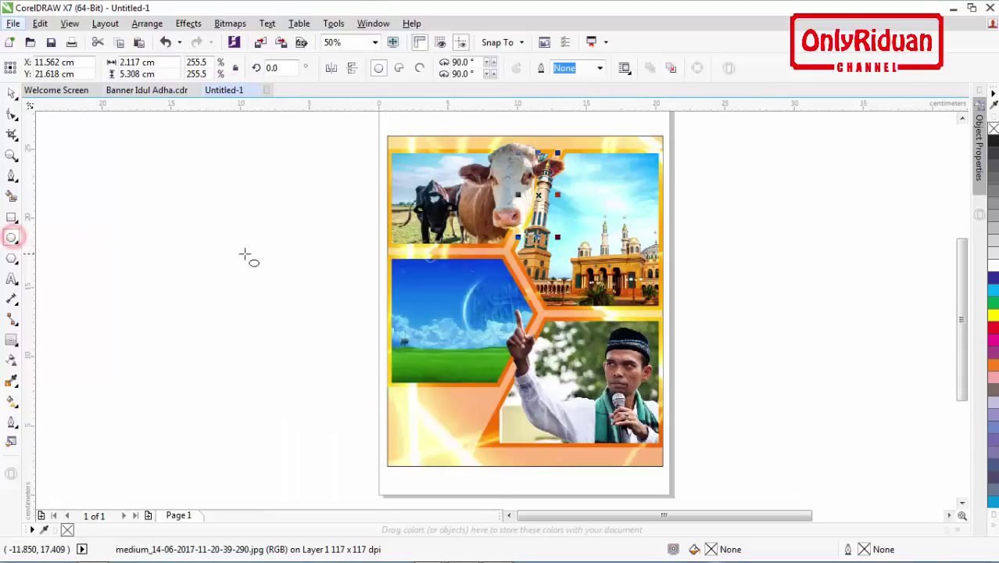
drag(232, 208, 330, 290)
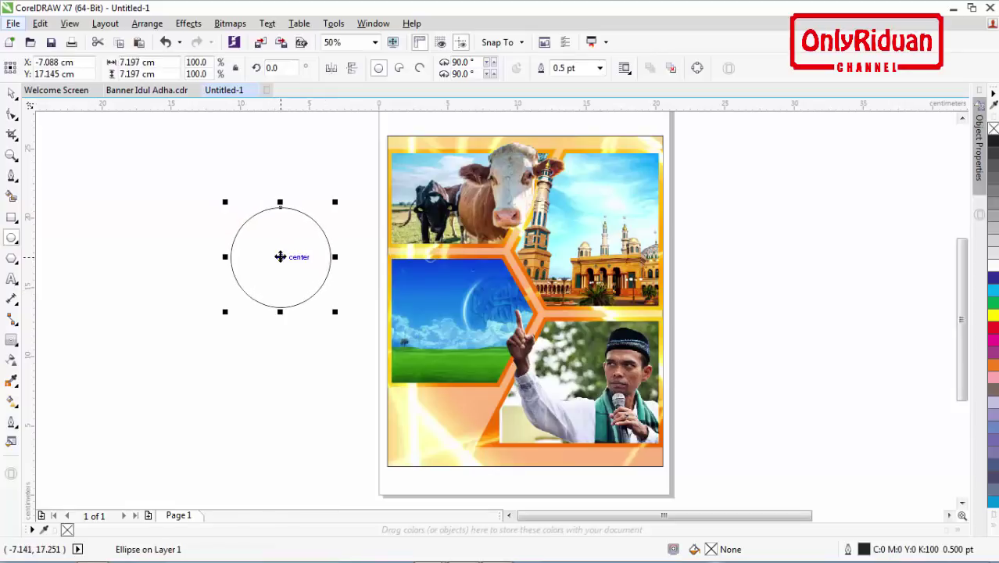
drag(279, 256, 440, 235)
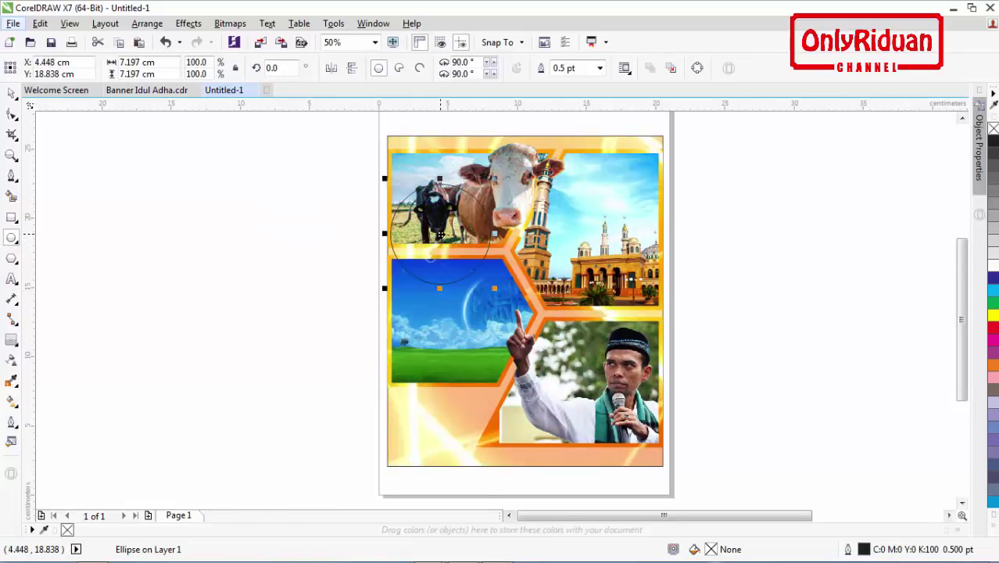
Step: Scale the circle down to about 5.48 cm and centre it around the black cow near the photo's lower-left corner
scroll(441, 235, up, 1)
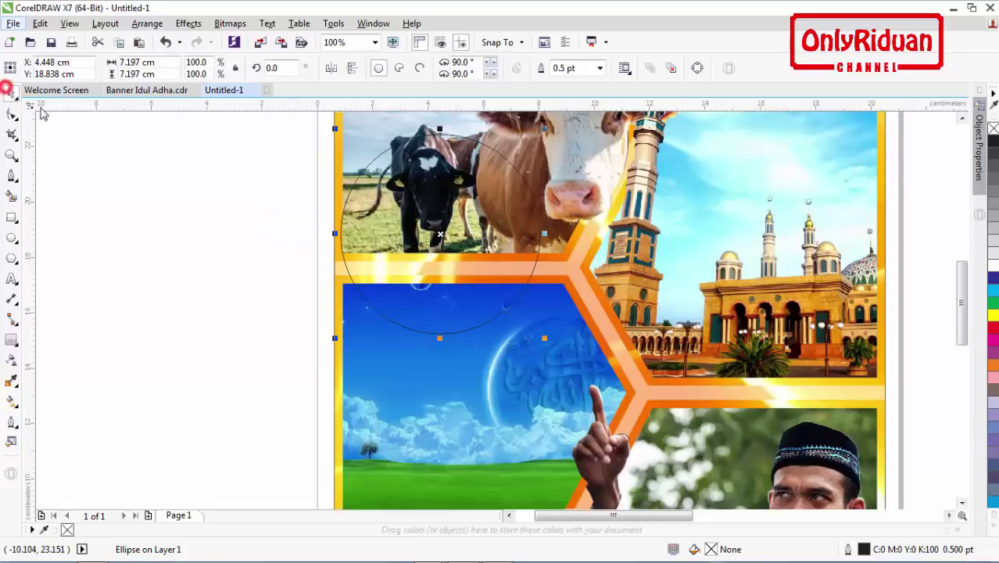
drag(543, 339, 497, 306)
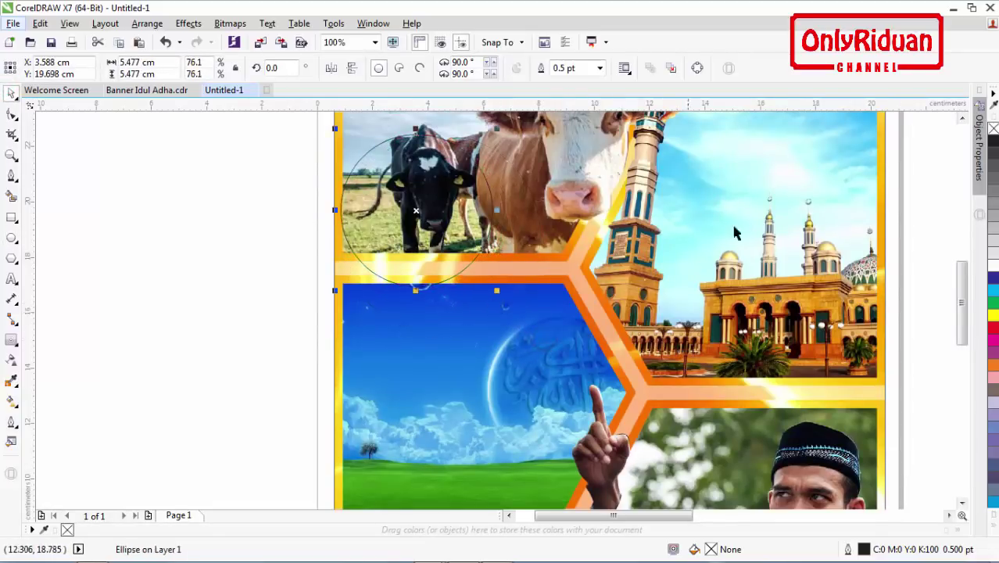
click(962, 117)
click(961, 117)
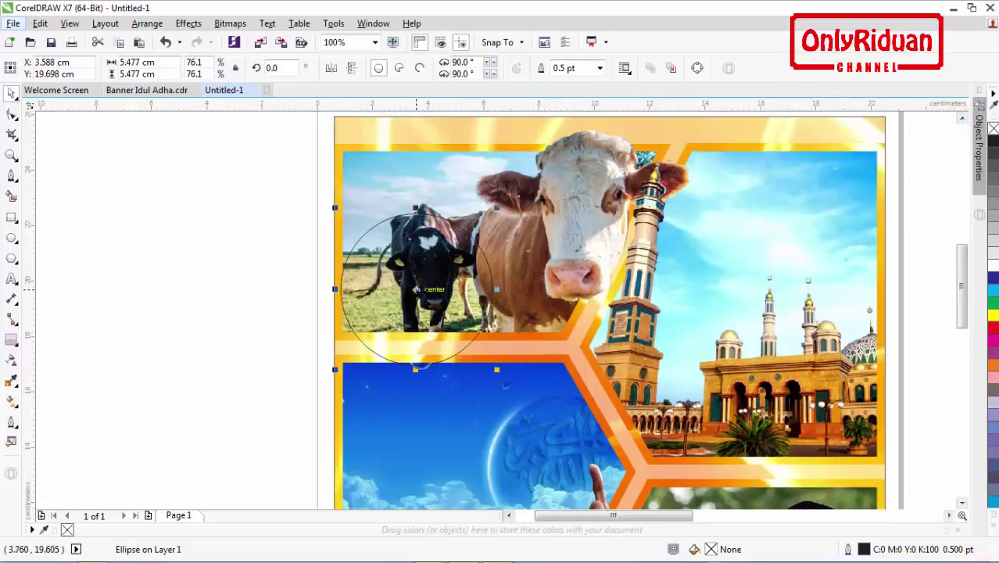
drag(416, 287, 421, 281)
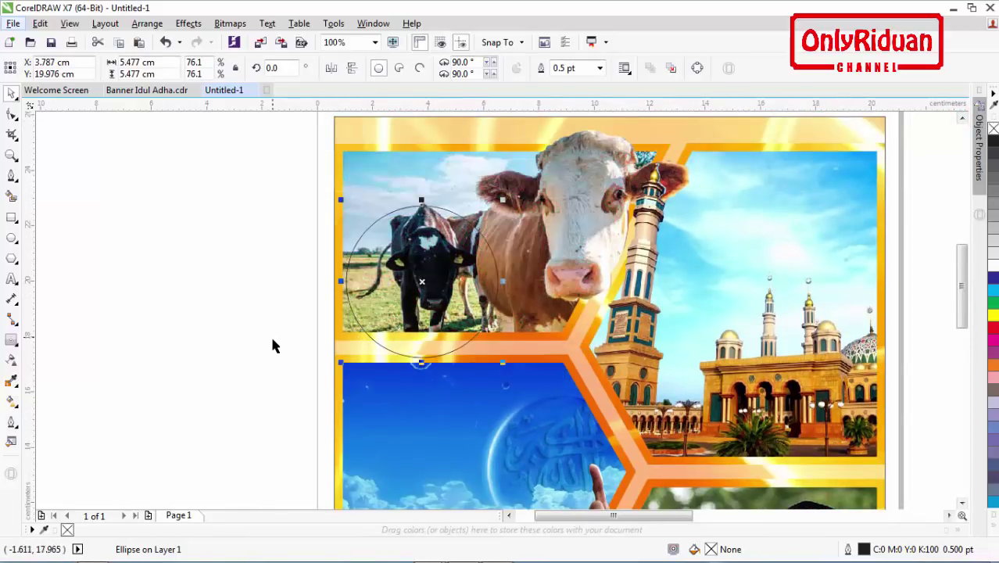
Step: Create a concentric copy about 5.13 cm wide inside the circle and fill it white
drag(503, 364, 498, 368)
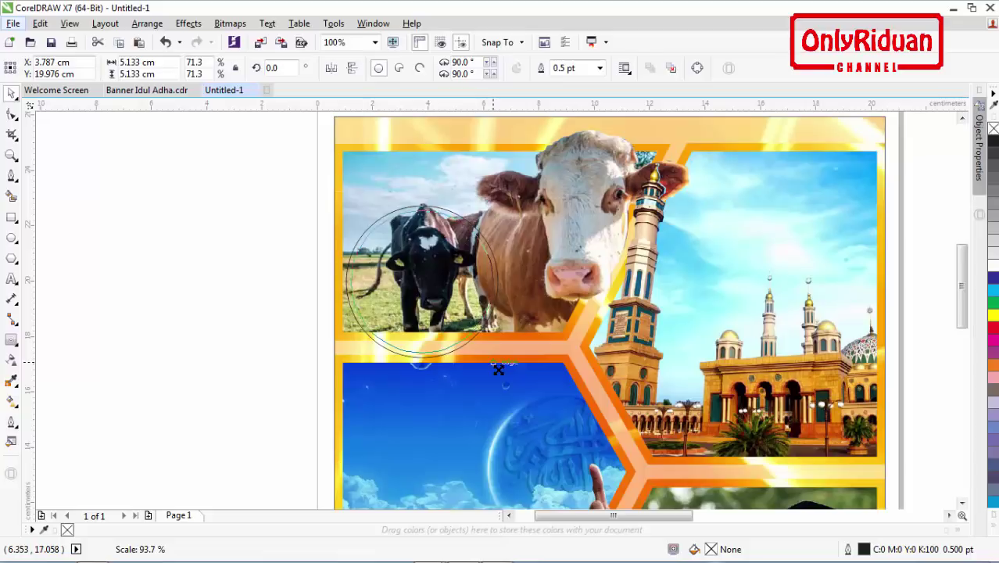
drag(498, 369, 497, 369)
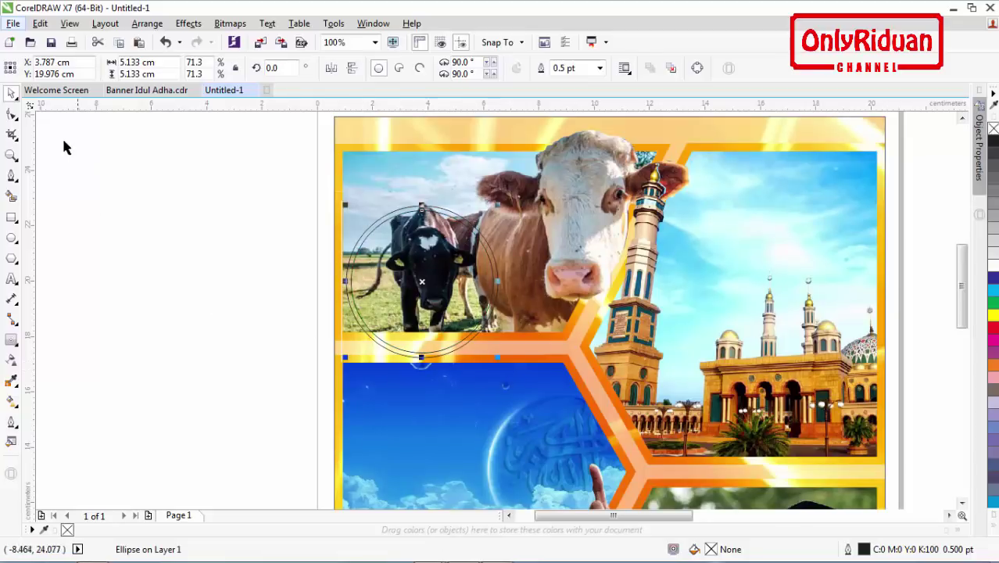
click(123, 171)
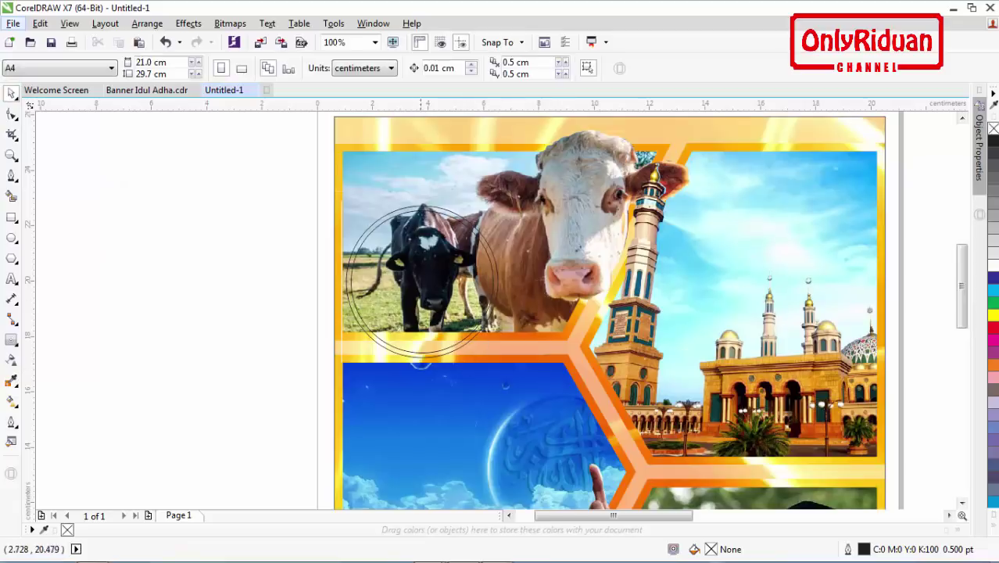
click(472, 277)
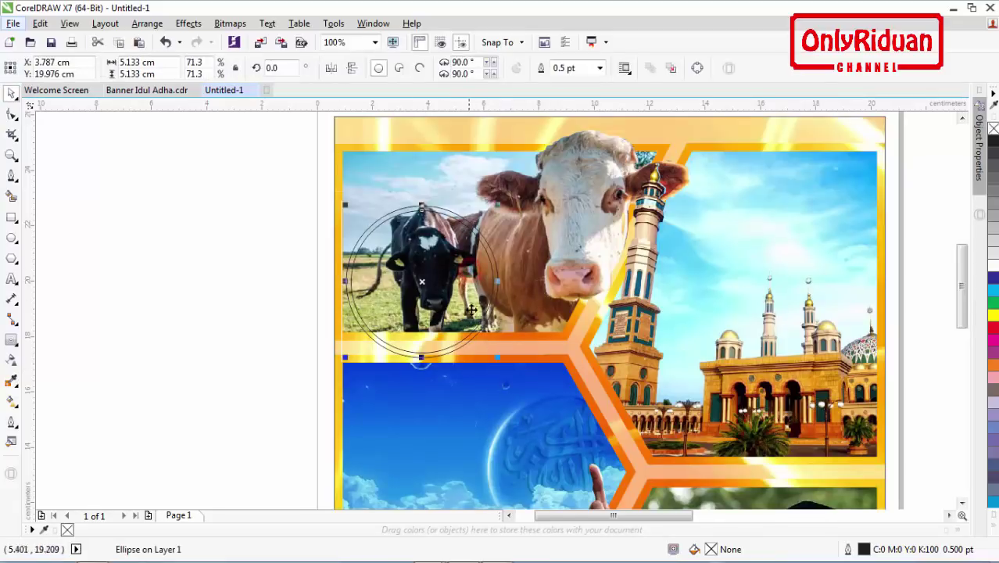
click(992, 266)
click(265, 214)
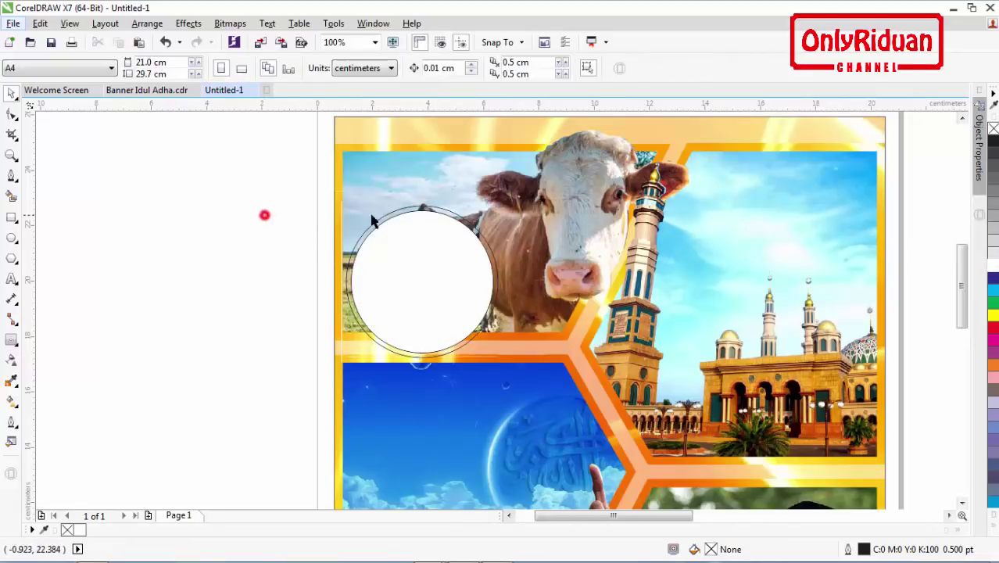
Step: Copy the orange light-streak image from inside the lower frame's PowerClip, finish editing that level, and paste the image onto the page
click(454, 214)
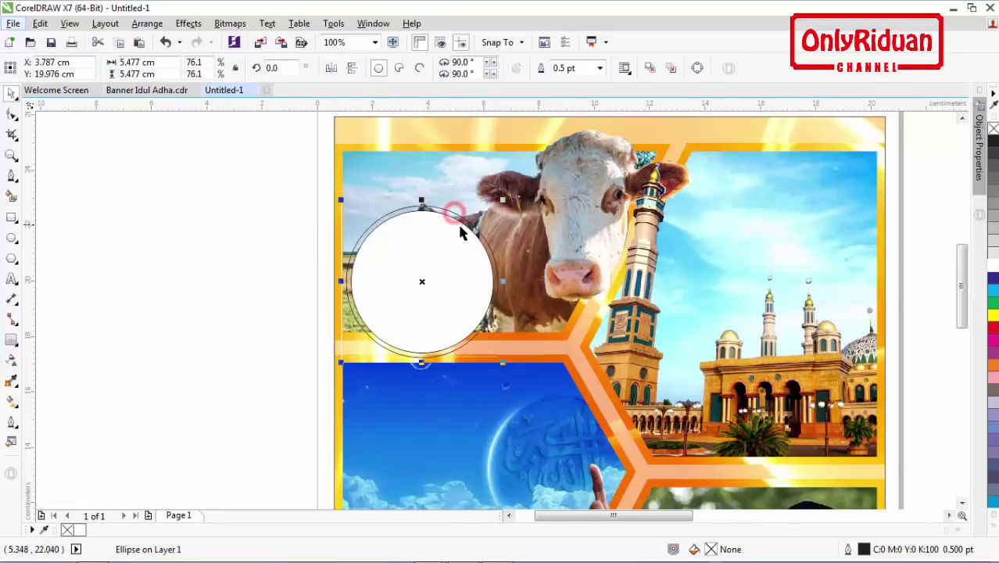
click(537, 360)
right_click(536, 358)
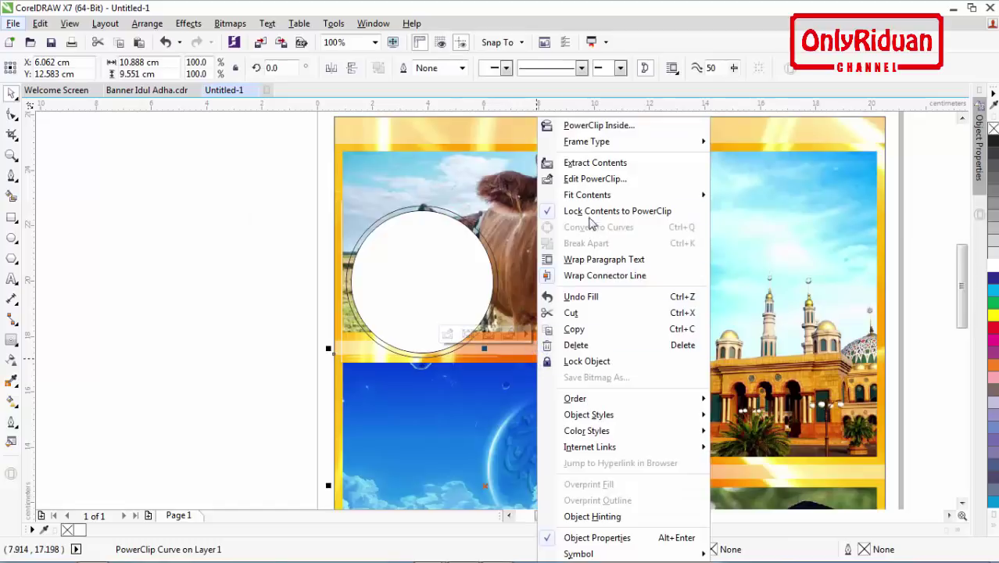
click(583, 179)
click(536, 222)
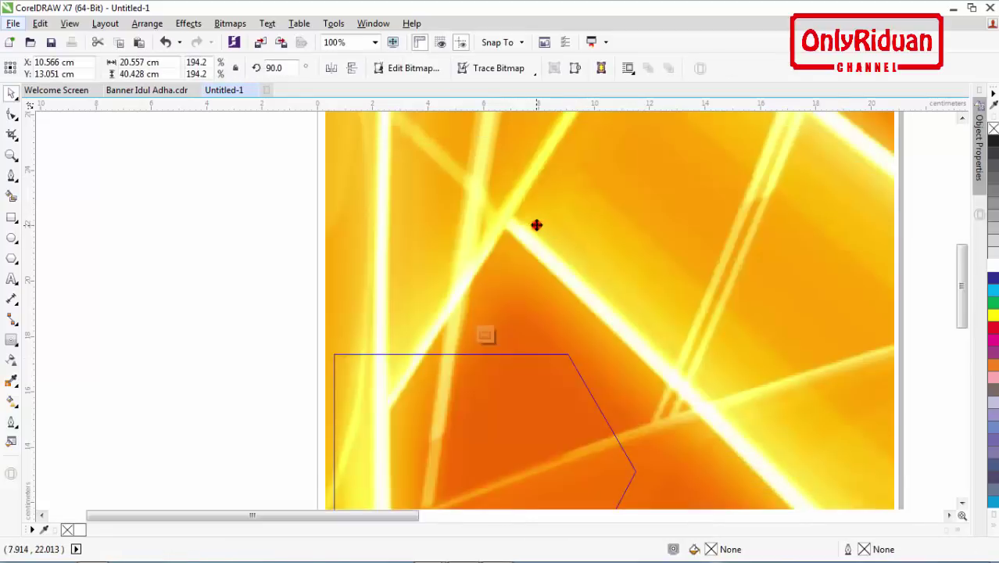
key(ctrl+c)
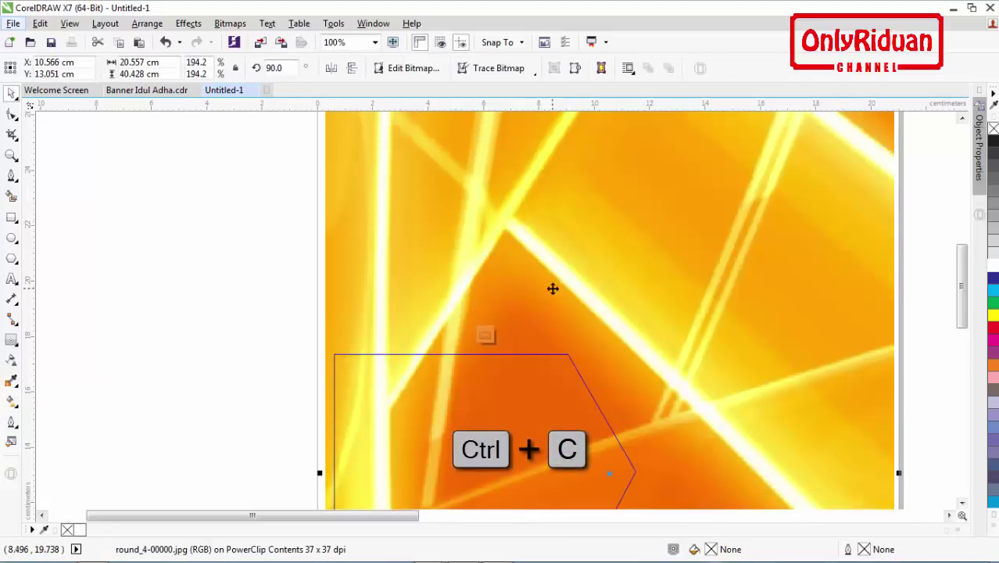
right_click(531, 265)
click(578, 225)
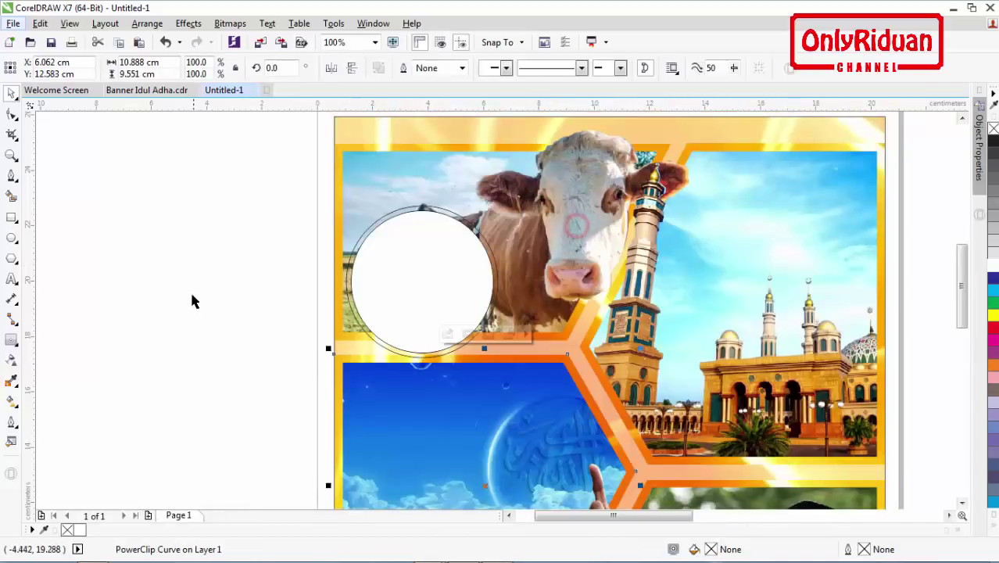
click(194, 302)
key(ctrl+v)
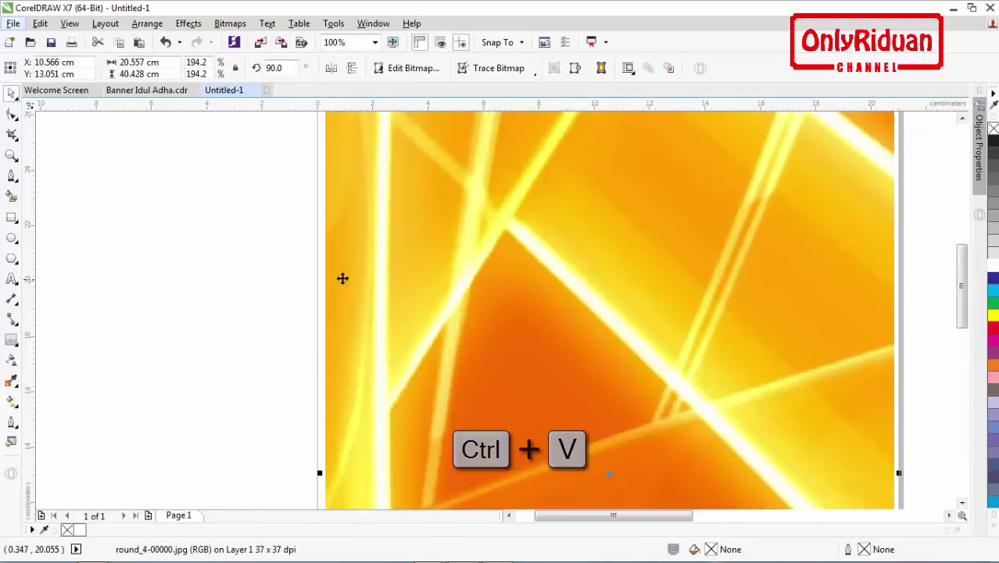
Step: Select both concentric circles and bring them to the front of the page, above the orange image
click(223, 212)
drag(259, 153, 593, 385)
right_click(421, 281)
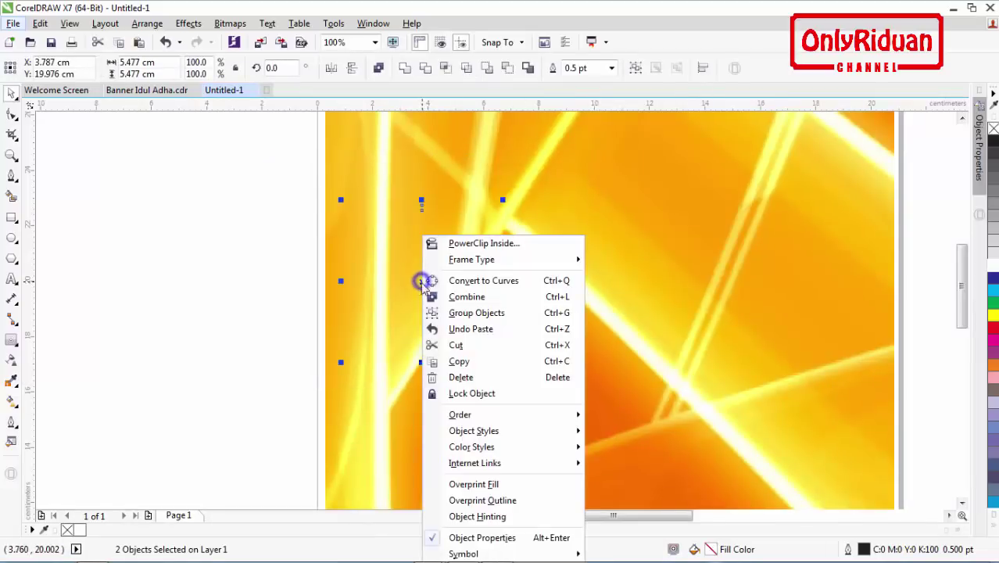
mouse_move(504, 416)
click(617, 412)
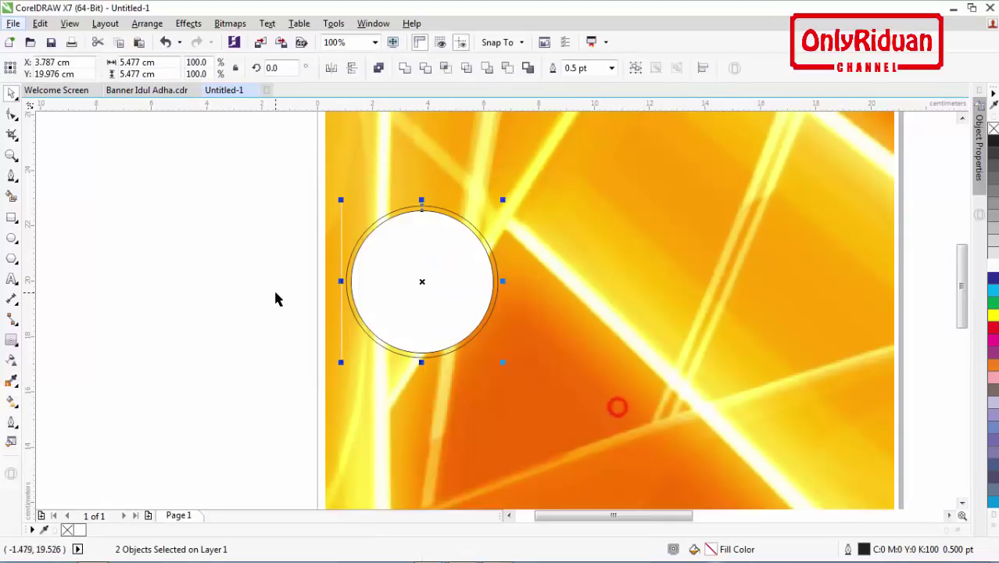
Step: PowerClip the pasted orange light-streak image inside the outer circle
click(277, 292)
click(596, 190)
right_click(579, 206)
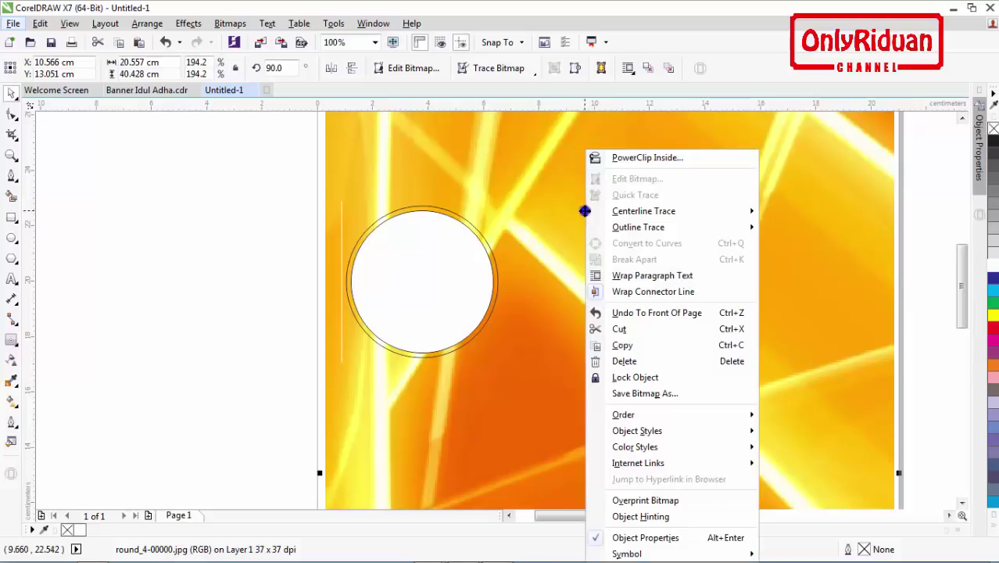
click(643, 158)
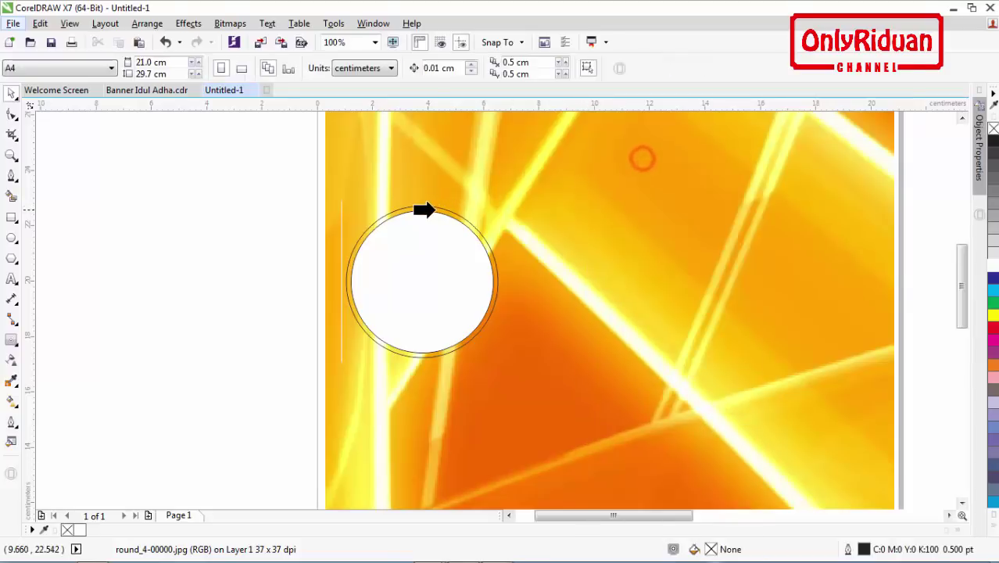
click(422, 208)
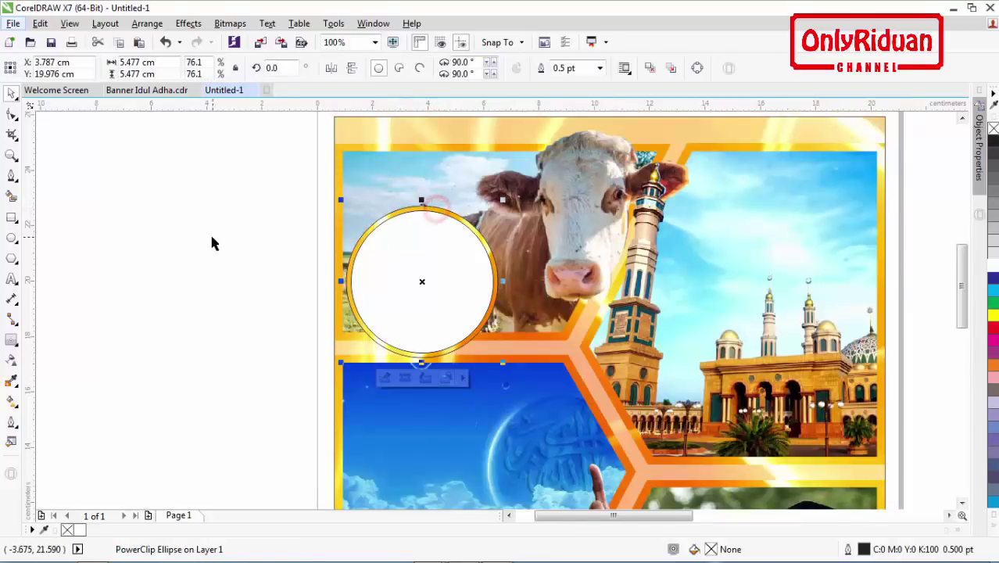
Step: Remove the outlines of both circles and scale them down towards the photo's lower-left corner, making the white circle about 4.13 cm wide
click(207, 236)
click(422, 275)
click(205, 215)
drag(197, 182, 522, 391)
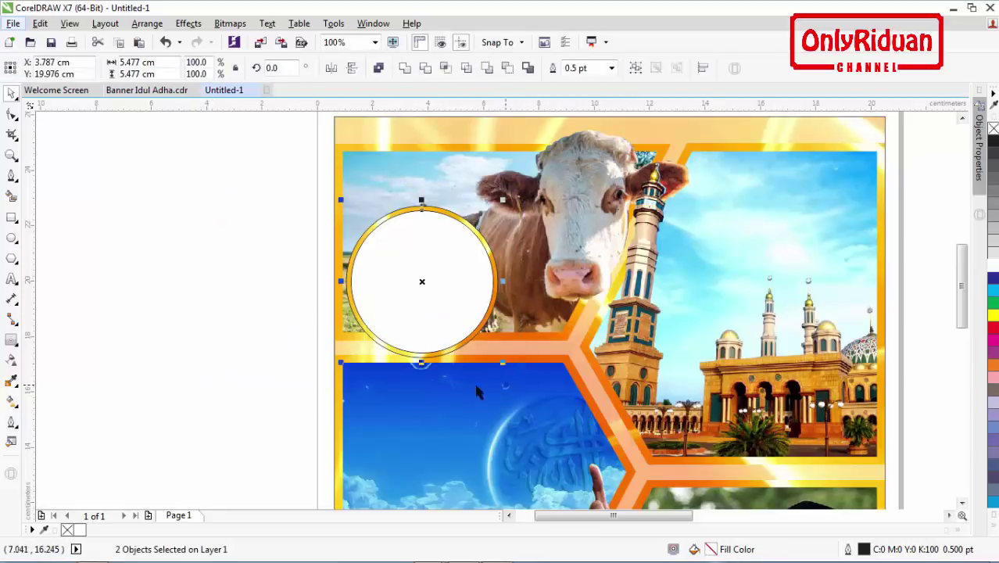
click(165, 305)
drag(264, 176, 522, 380)
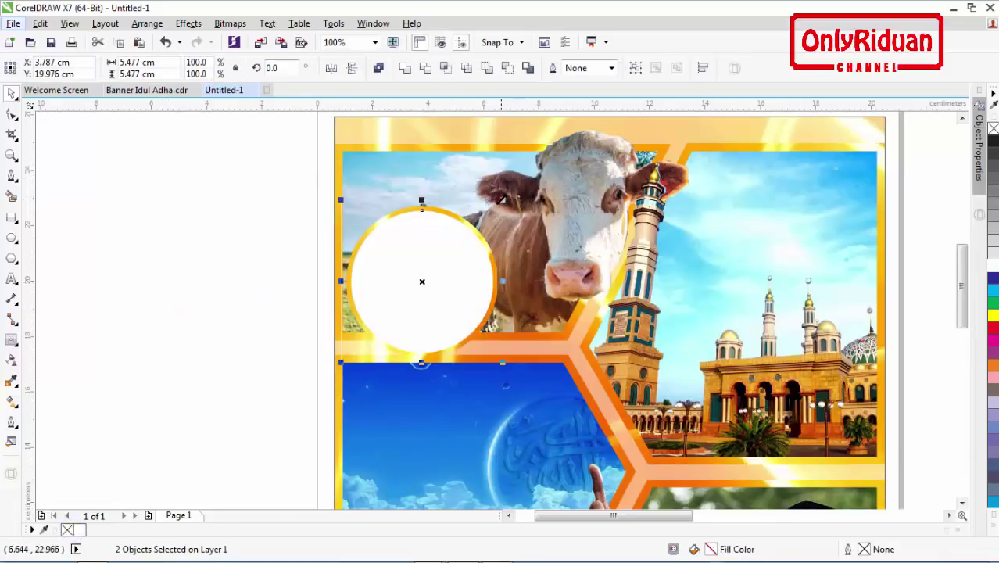
drag(501, 199, 479, 228)
click(255, 221)
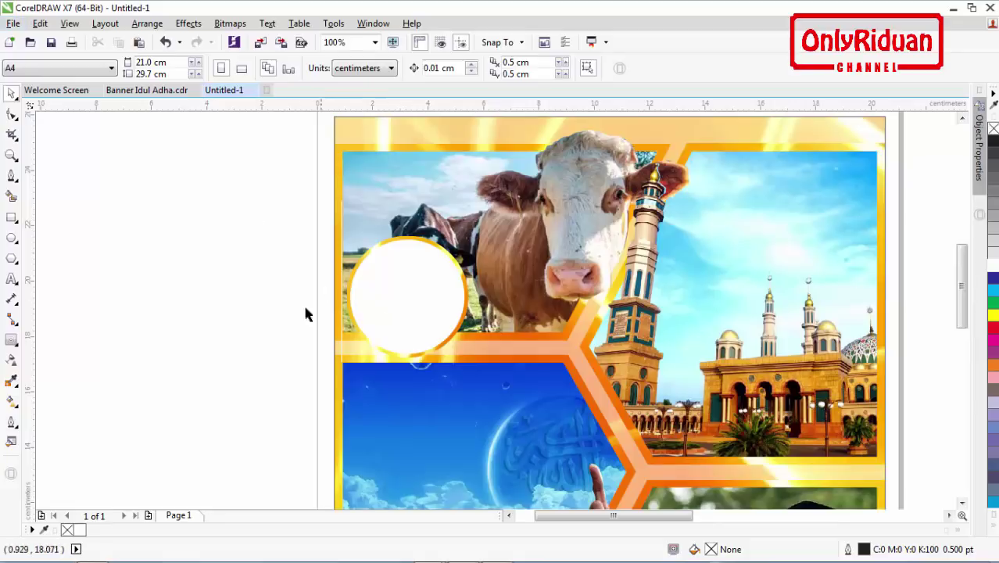
Step: Import kambing-sehat-untuk-hewan-qurban from the Spanduk Idul Adha pictures folder, placing it about 9.23 cm wide on the page
click(13, 23)
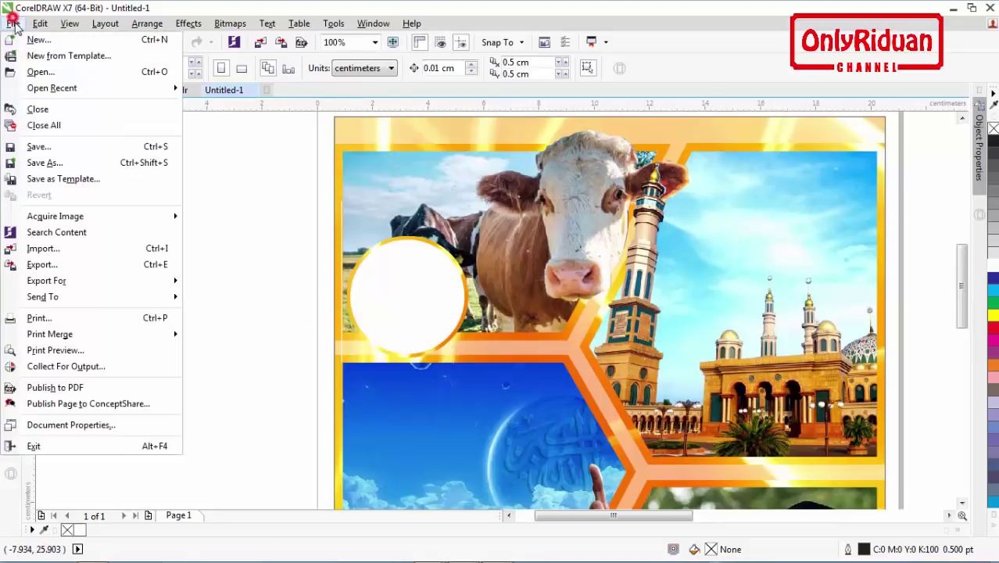
click(62, 245)
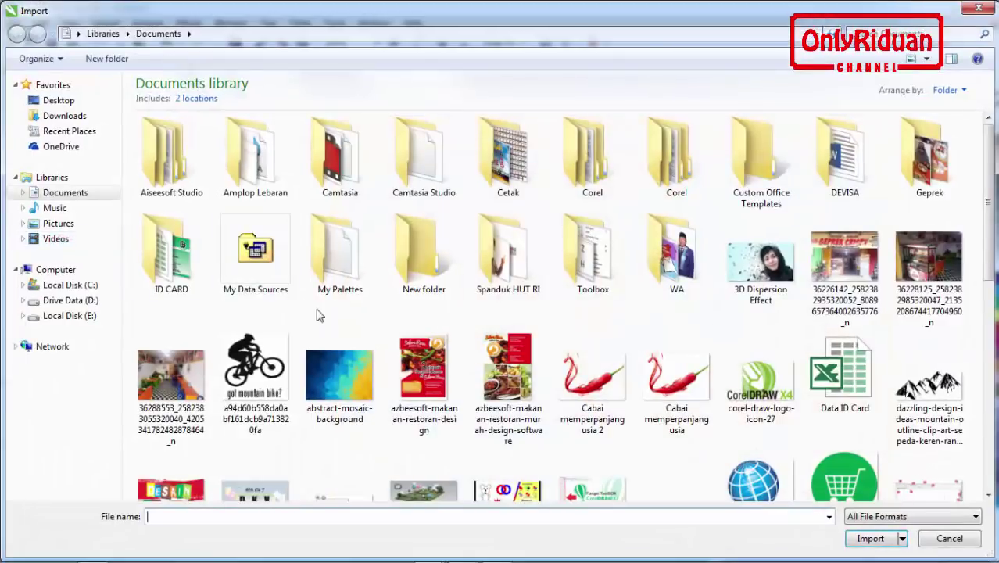
click(60, 224)
double_click(922, 156)
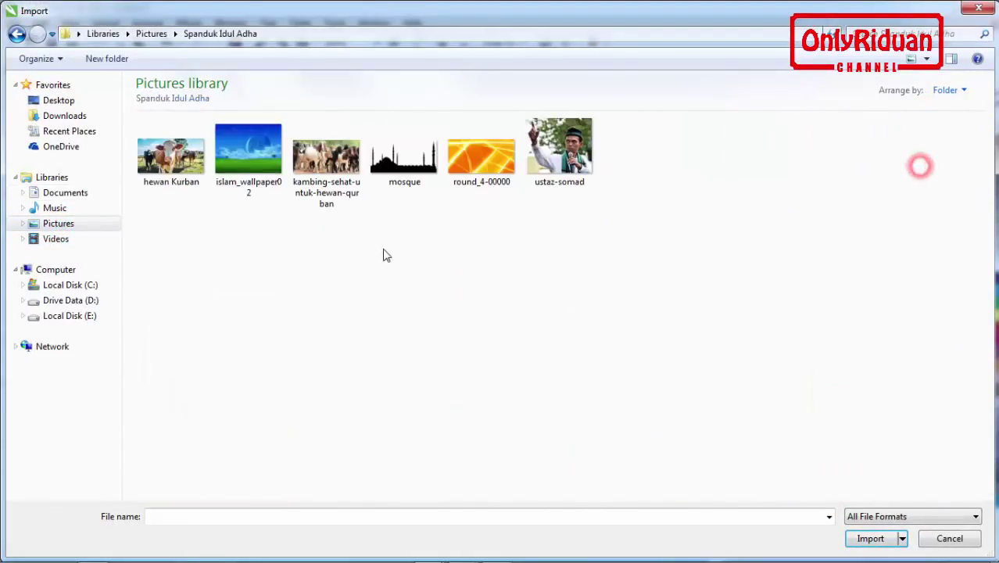
click(335, 182)
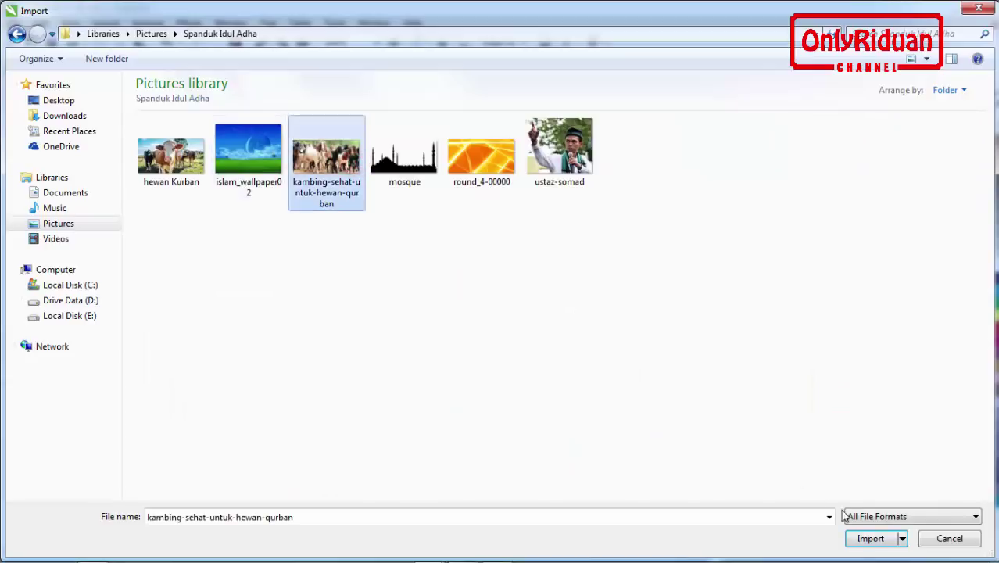
click(869, 539)
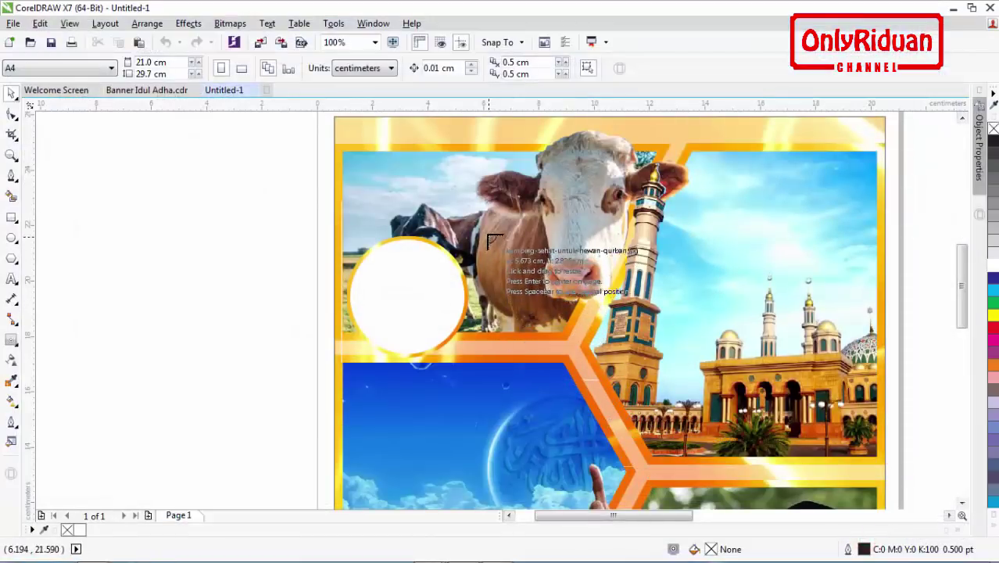
drag(487, 234, 744, 422)
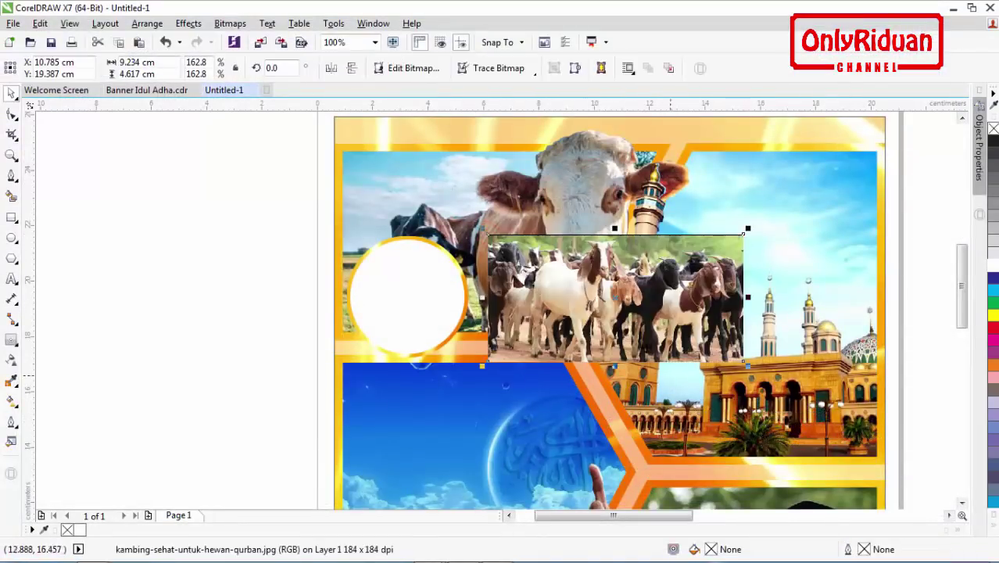
Step: PowerClip the goat photo inside the white circle
right_click(620, 291)
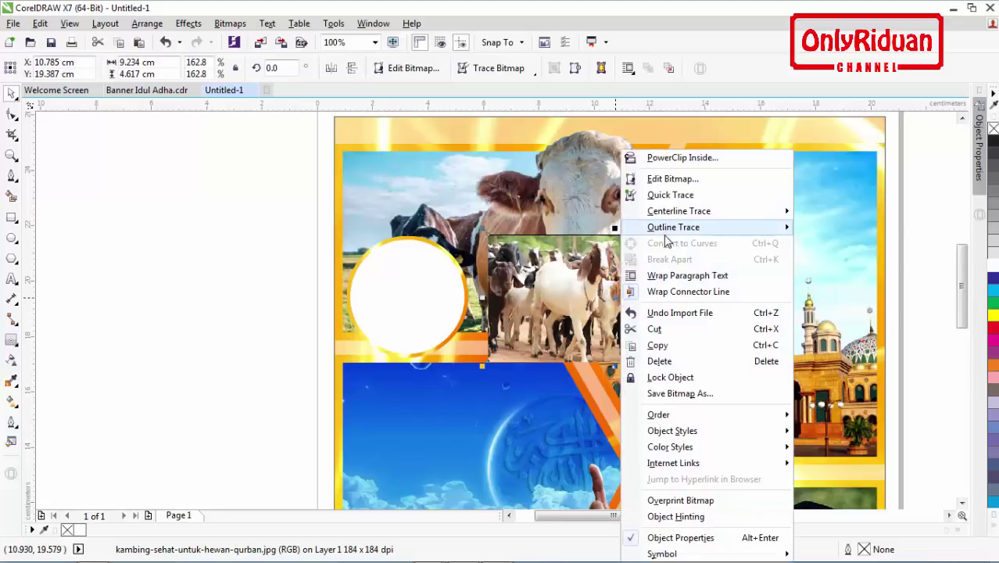
click(677, 157)
click(399, 288)
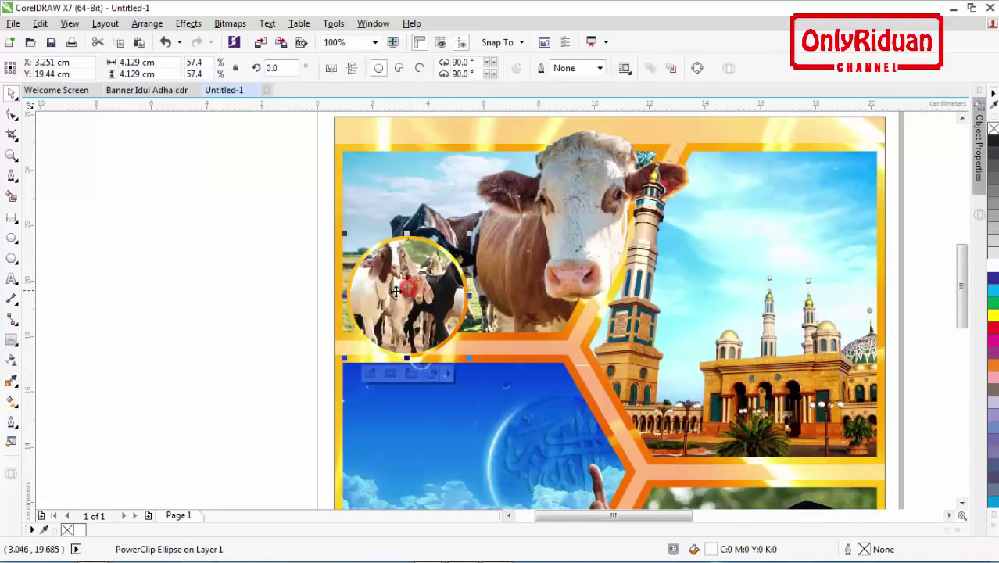
Step: Edit the circle's PowerClip, reposition the goat photo, scale it to about 8.96 cm wide, and finish editing the level
right_click(404, 287)
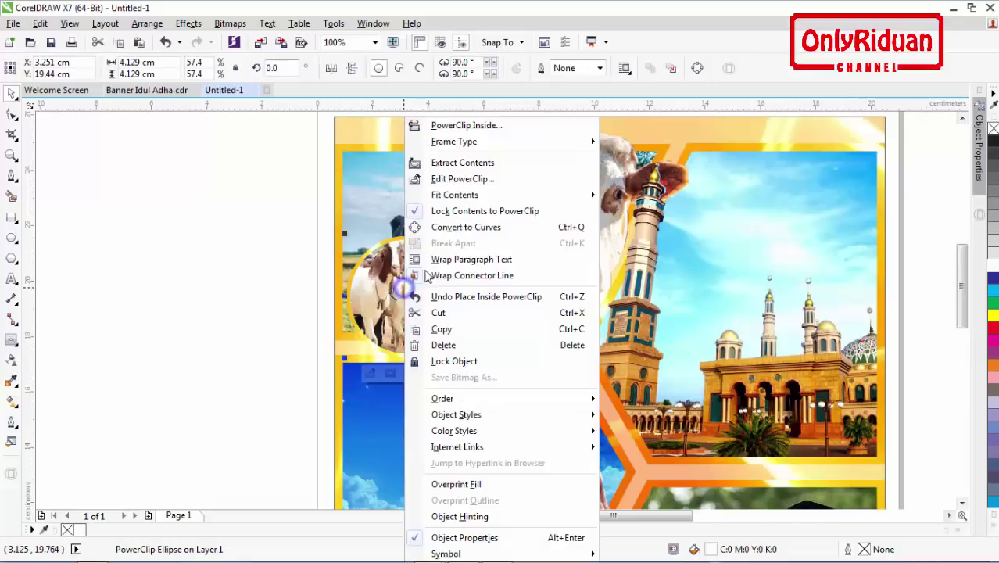
click(457, 179)
mouse_move(494, 284)
mouse_down()
mouse_move(520, 287)
mouse_move(505, 286)
mouse_up()
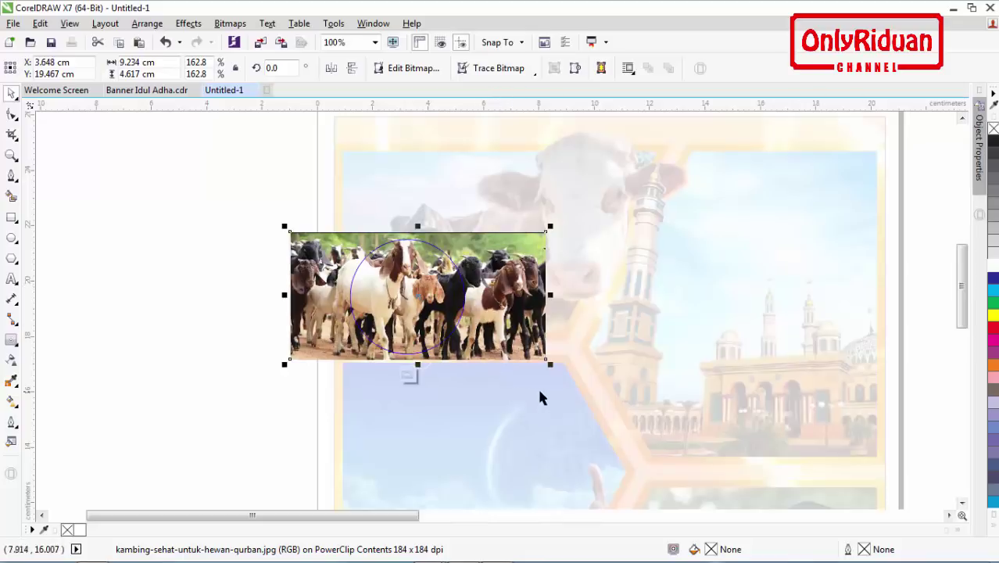
drag(547, 365, 542, 360)
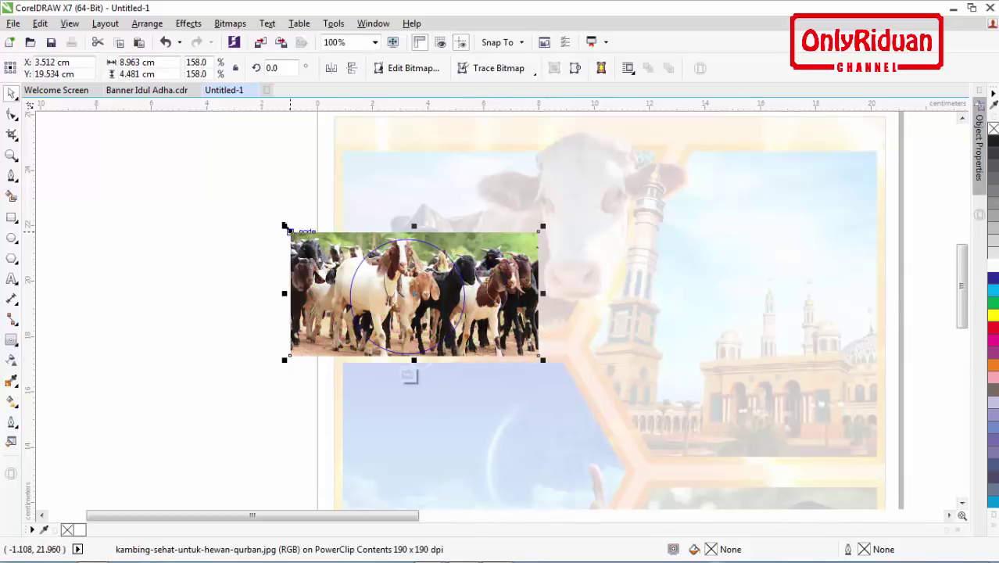
drag(286, 228, 287, 230)
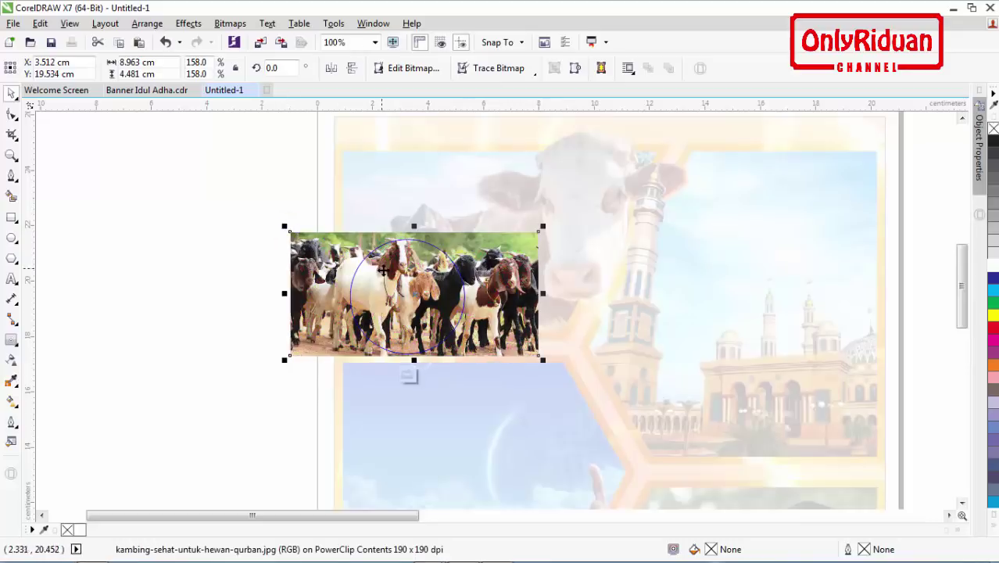
right_click(439, 285)
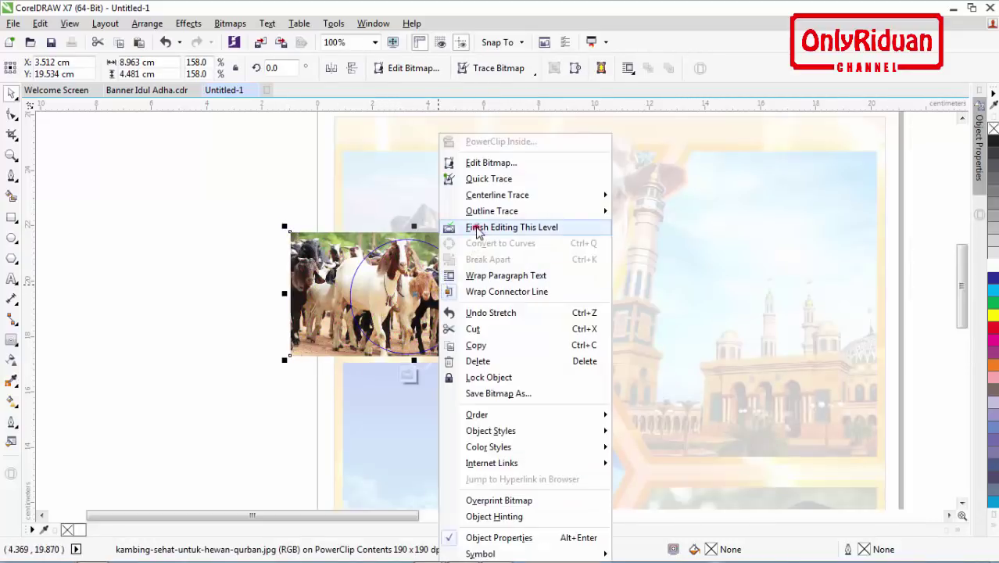
click(574, 229)
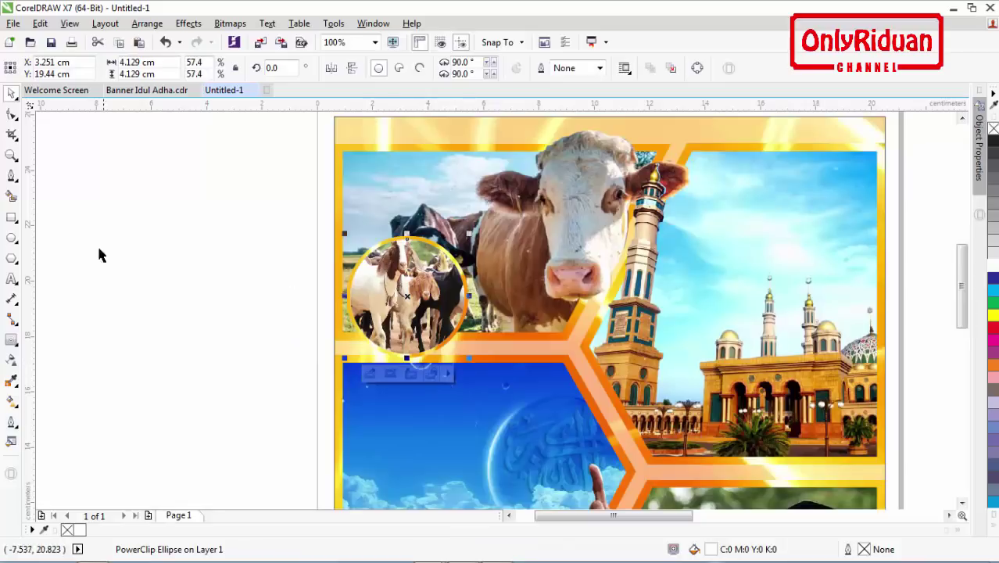
Step: Open the goat circle's PowerClip contents for editing
click(12, 155)
drag(328, 221, 575, 368)
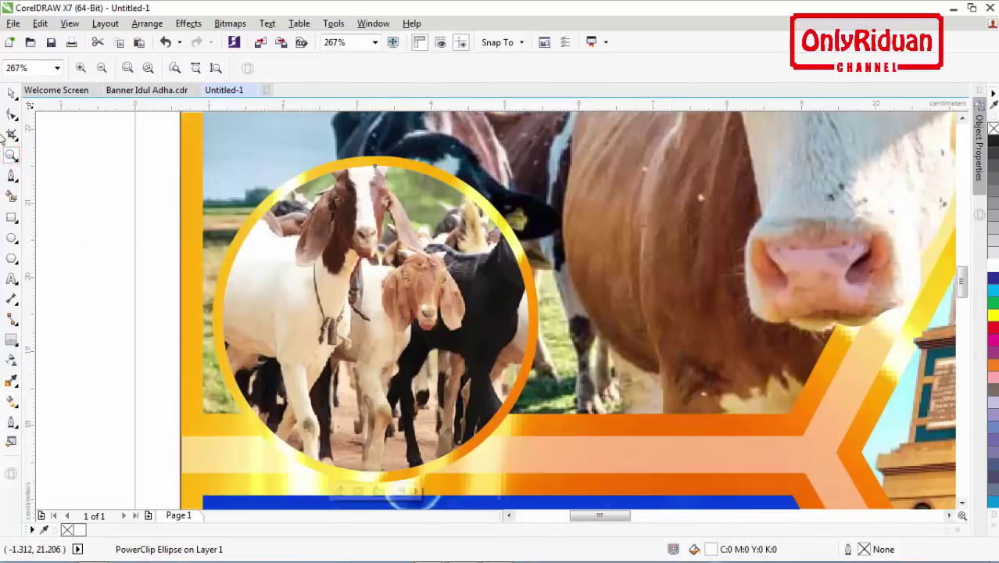
click(10, 95)
right_click(469, 277)
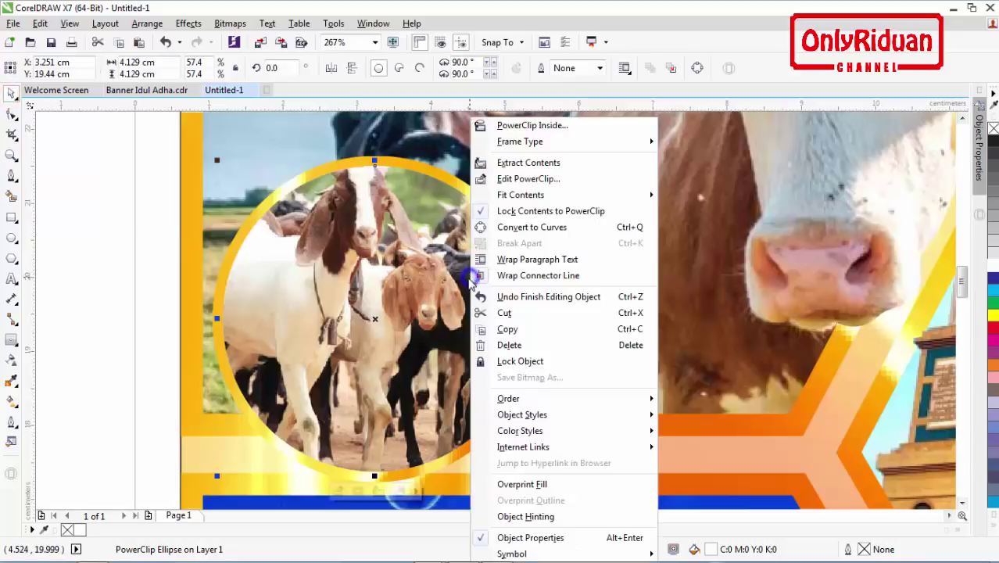
click(516, 178)
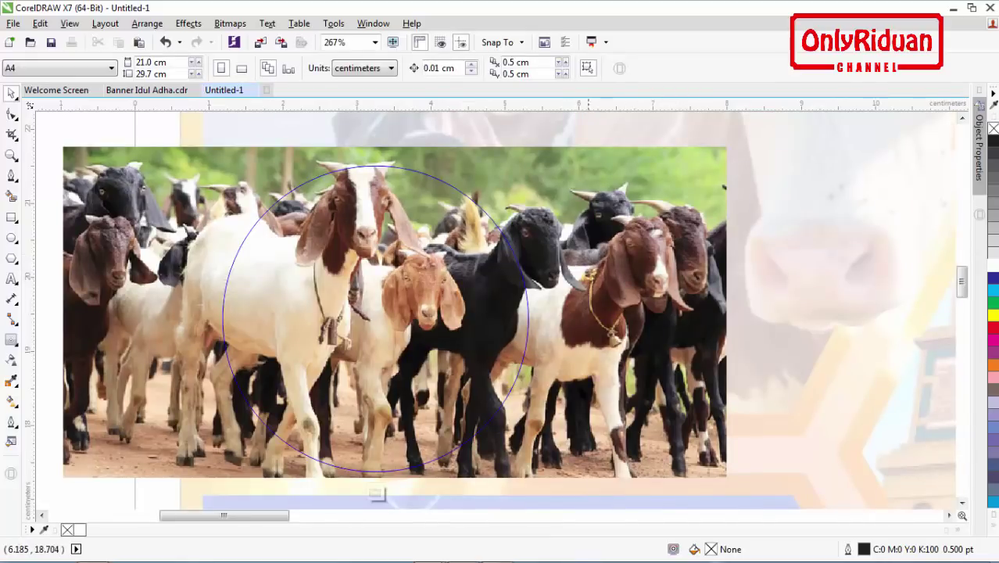
Step: Start a Pen outline at the brown-and-white goat's left hoof, following the leg's inner edge upward and across the belly
click(11, 178)
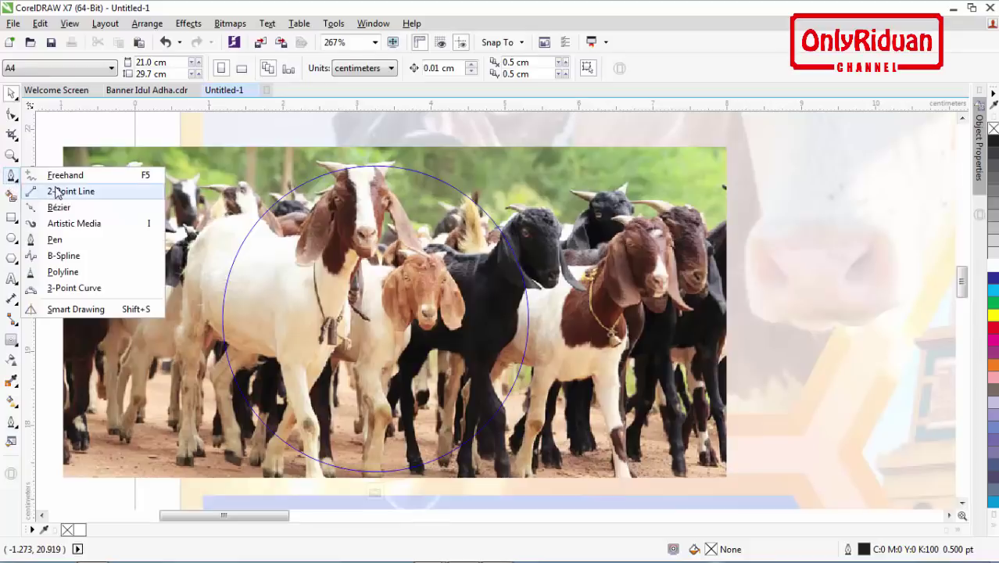
click(54, 239)
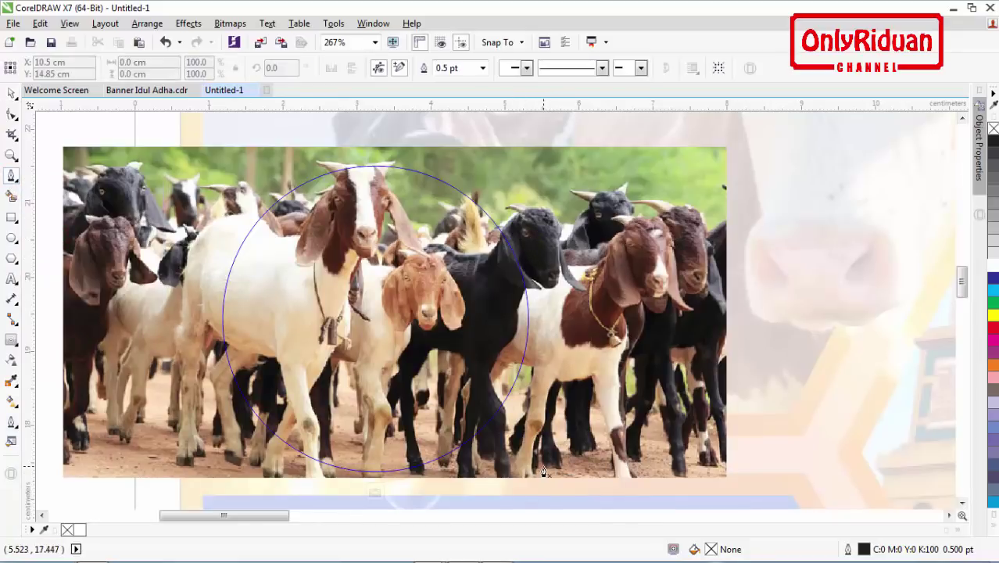
scroll(543, 470, up, 2)
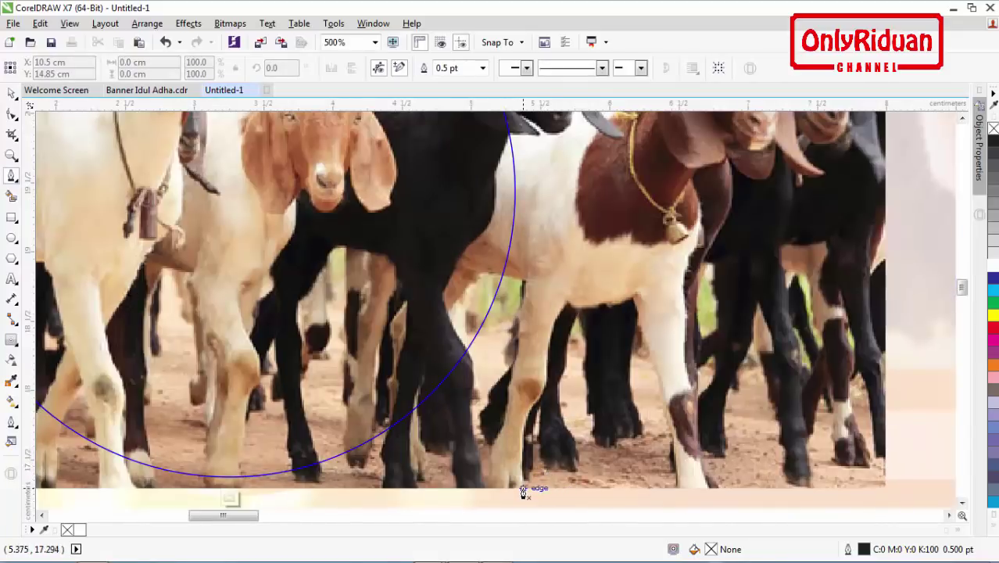
click(522, 487)
click(525, 415)
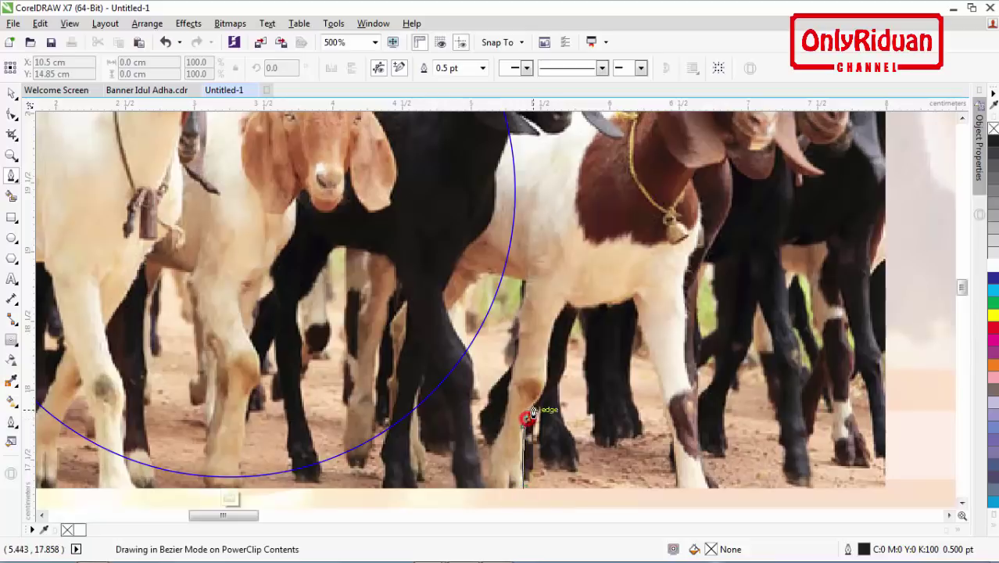
click(547, 364)
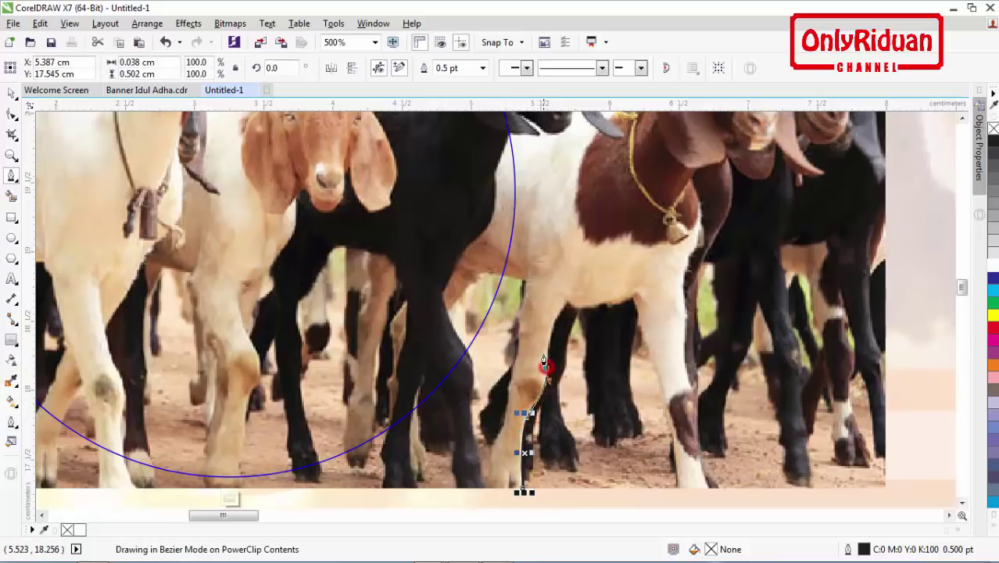
drag(565, 302, 664, 276)
click(568, 298)
click(634, 298)
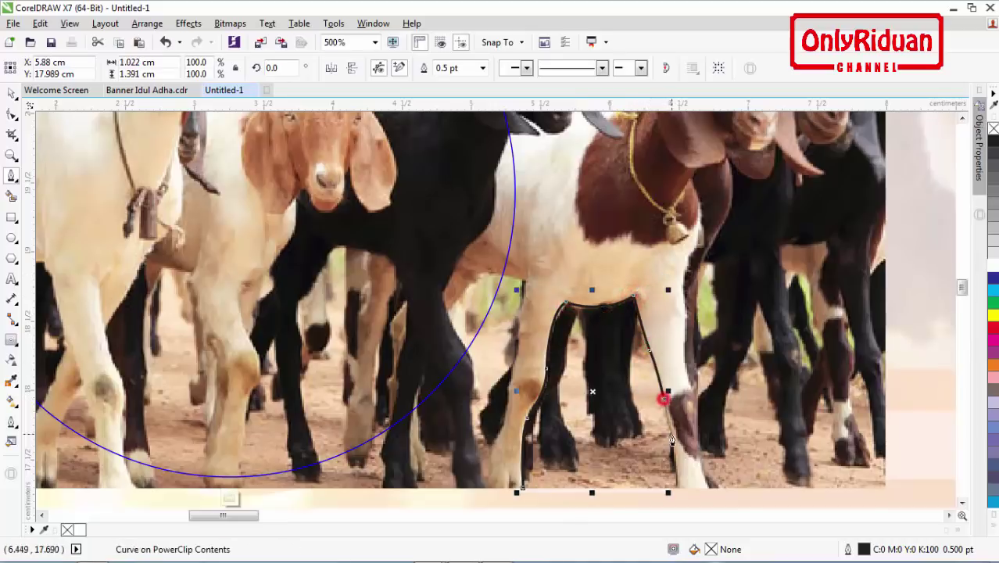
Step: Continue the outline down the goat's right leg, across the hoof, and up the outer edge past the chest to the neck
click(677, 490)
click(677, 490)
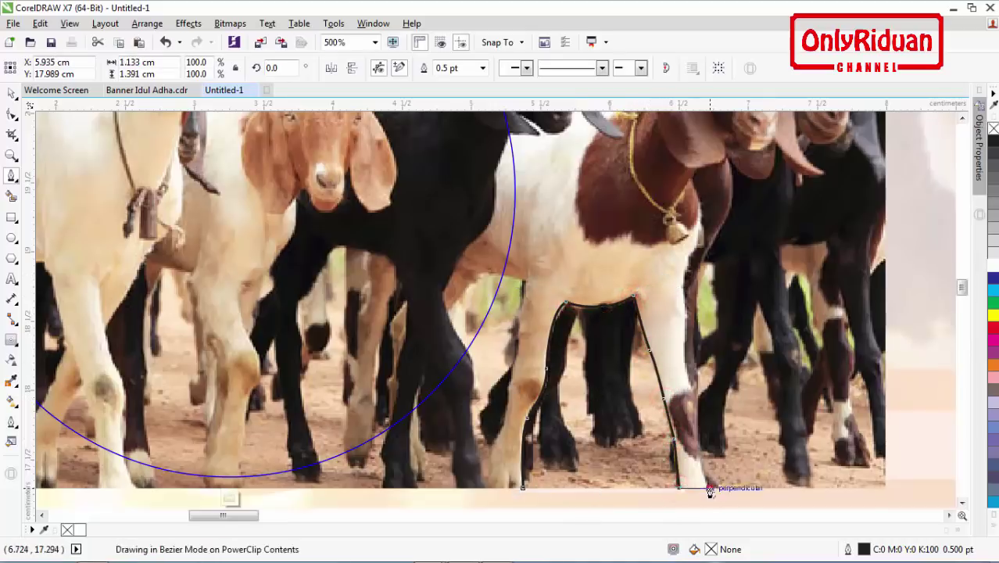
click(714, 490)
click(689, 368)
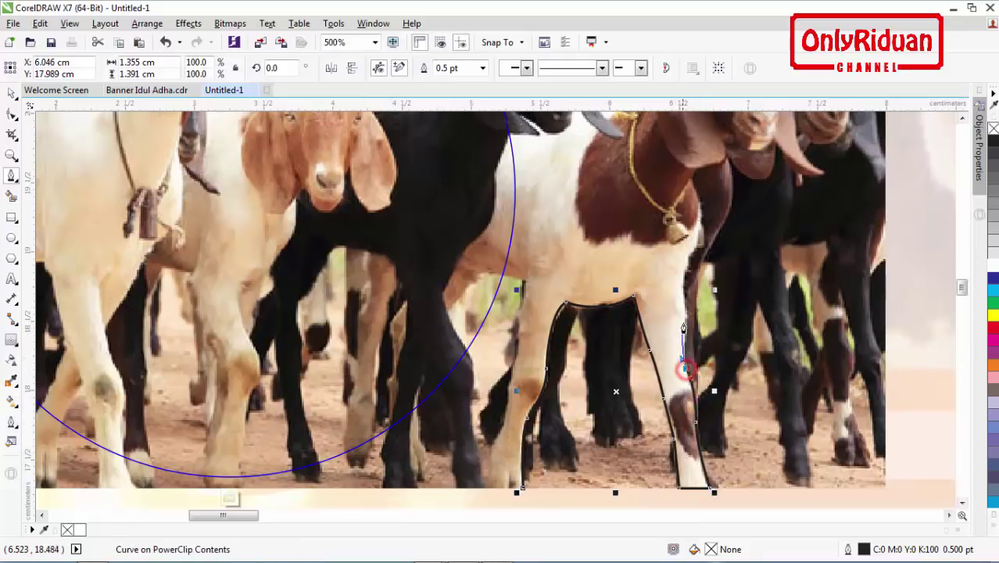
click(681, 288)
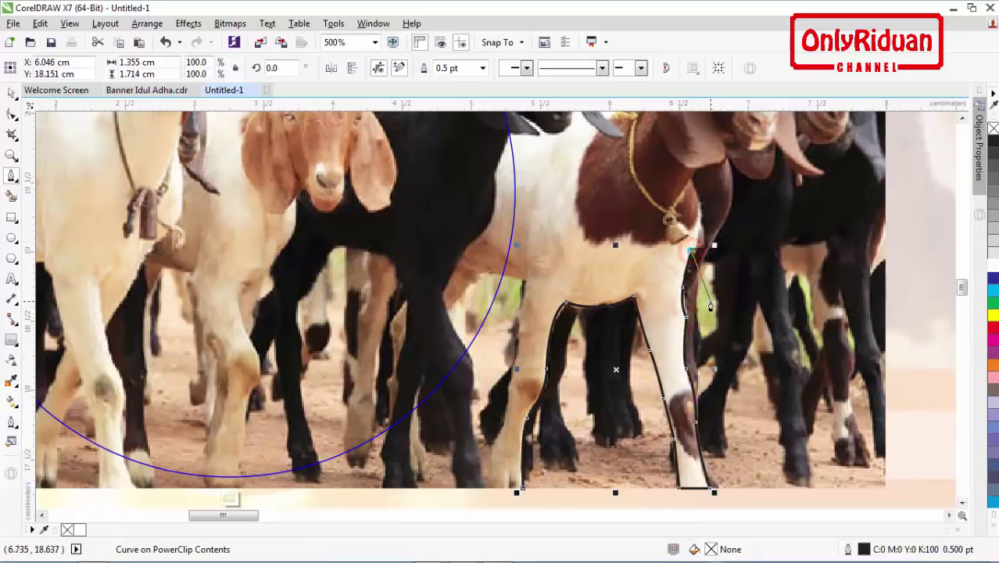
scroll(686, 266, up, 3)
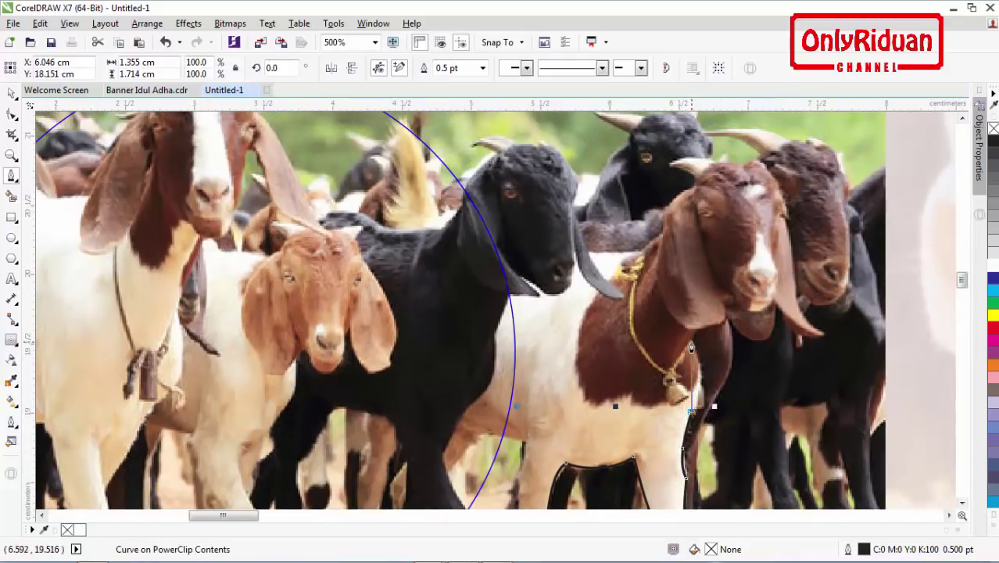
click(691, 348)
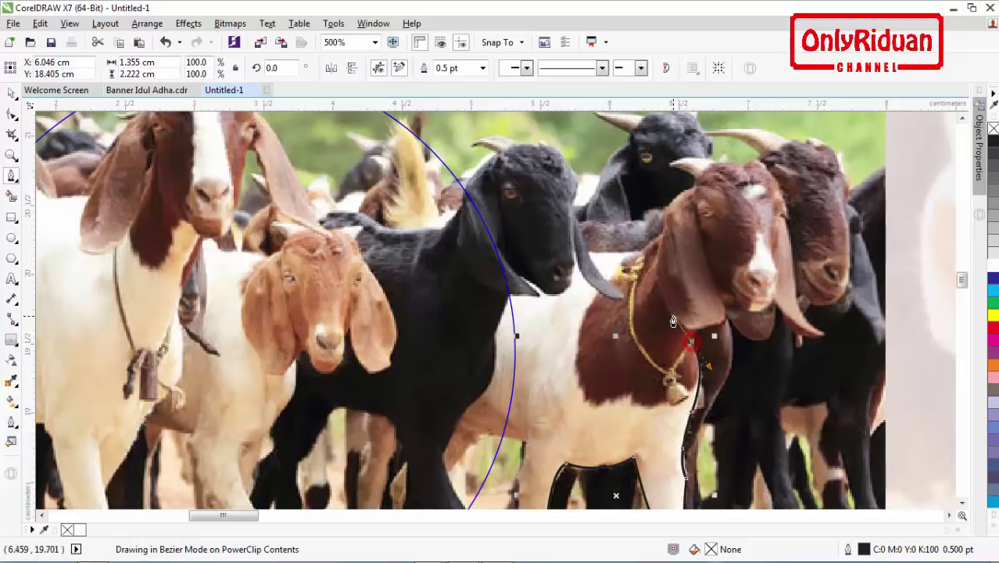
Step: Extend the outline beneath the goat's left hanging ear and chin, around the tip of its right ear
click(725, 319)
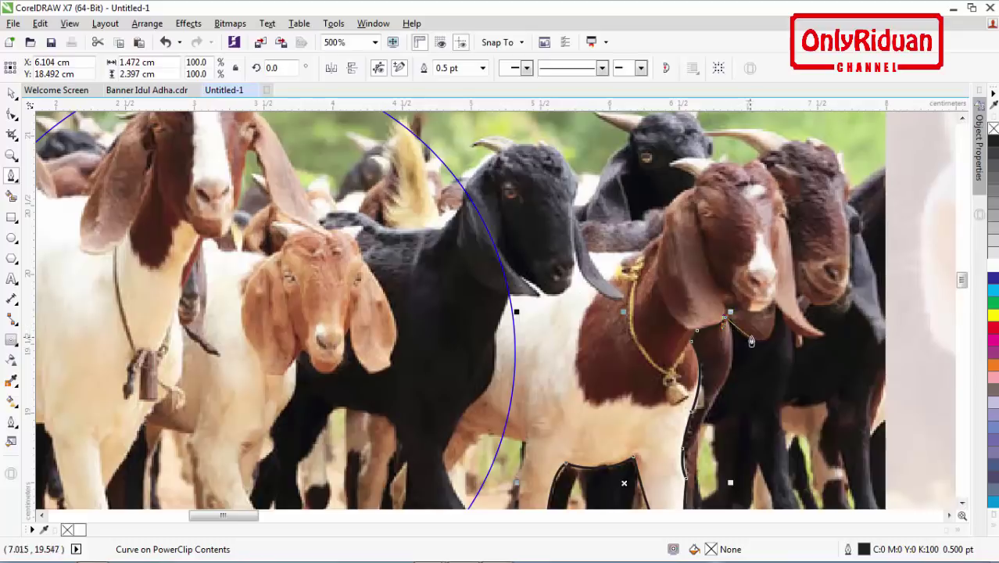
scroll(728, 308, up, 1)
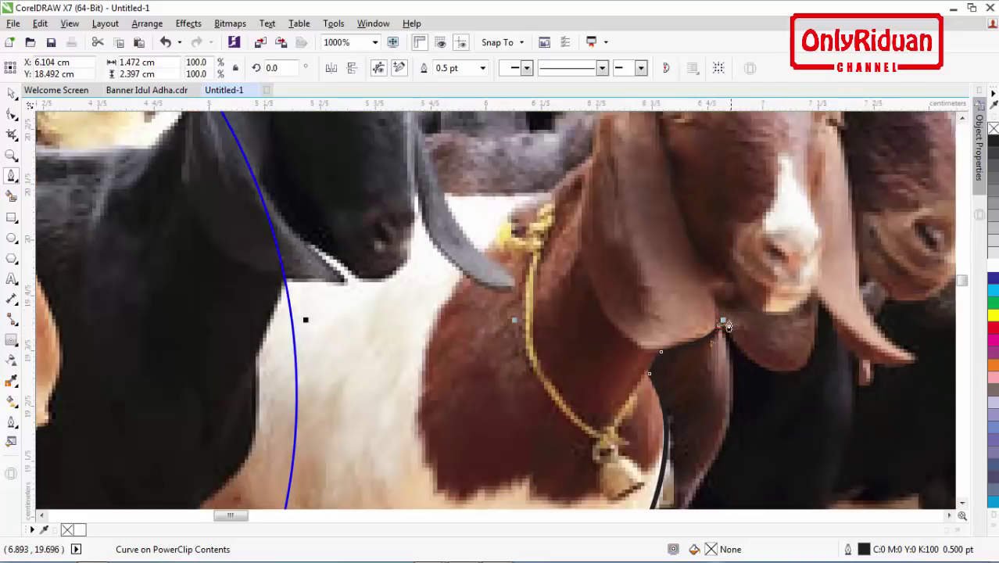
drag(718, 300, 738, 293)
drag(815, 285, 819, 292)
scroll(830, 296, down, 1)
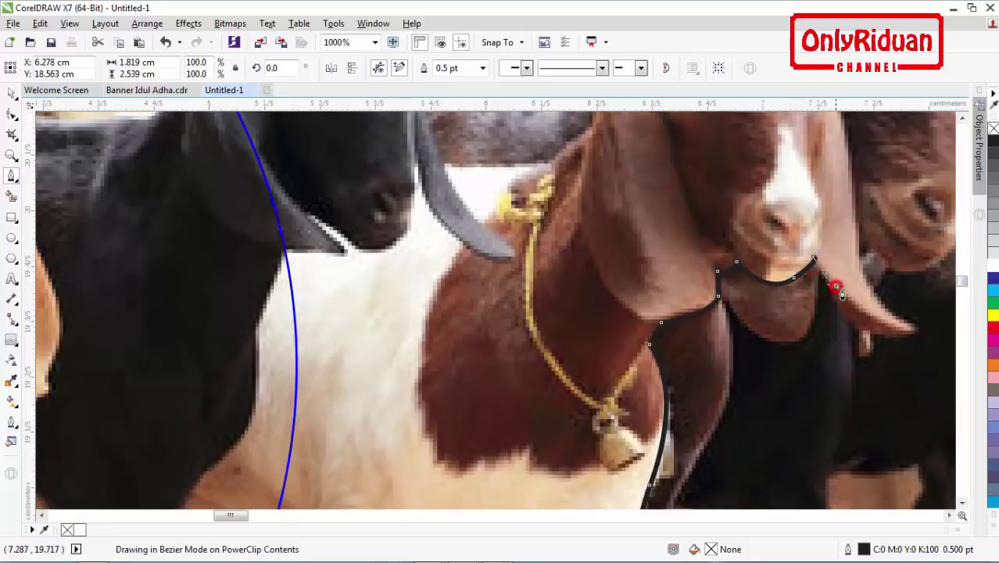
scroll(910, 332, right, 1)
drag(801, 334, 867, 336)
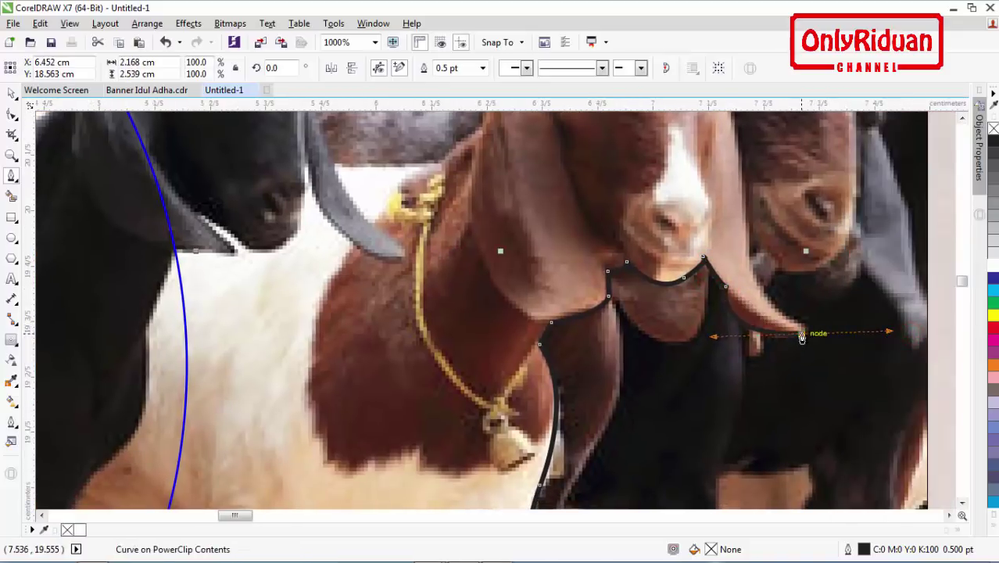
drag(744, 239, 752, 257)
Step: Carry the outline up the right ear, over the brown goat's head and horn, and down the neck onto its back
scroll(753, 257, up, 3)
scroll(752, 257, down, 2)
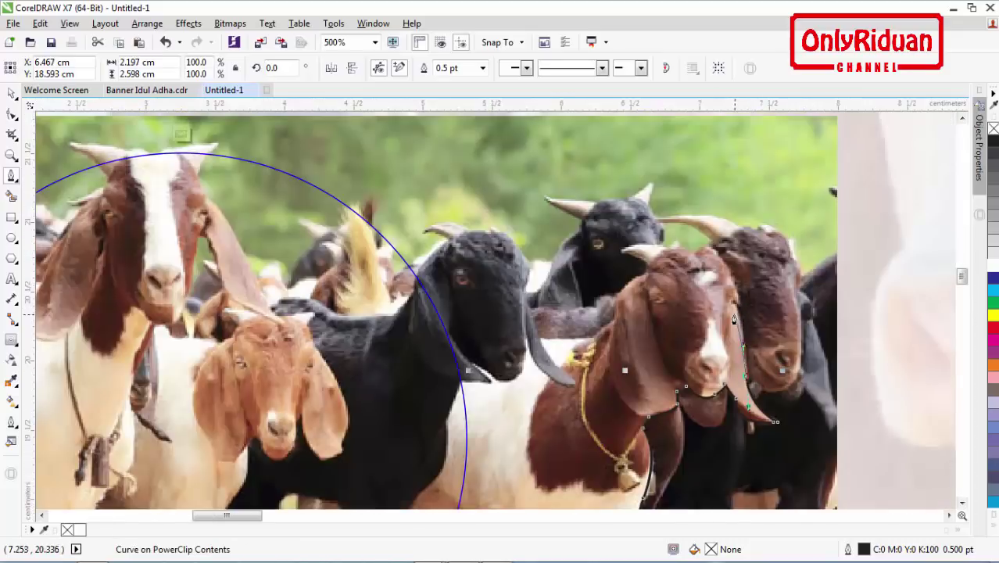
click(735, 302)
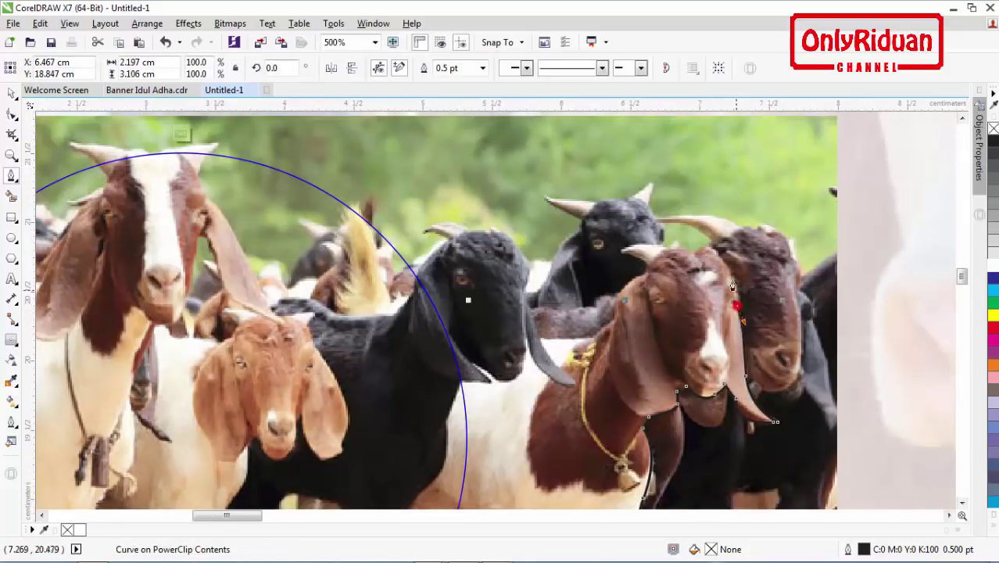
mouse_move(729, 278)
mouse_down()
mouse_move(715, 262)
mouse_move(677, 256)
mouse_move(645, 278)
mouse_up()
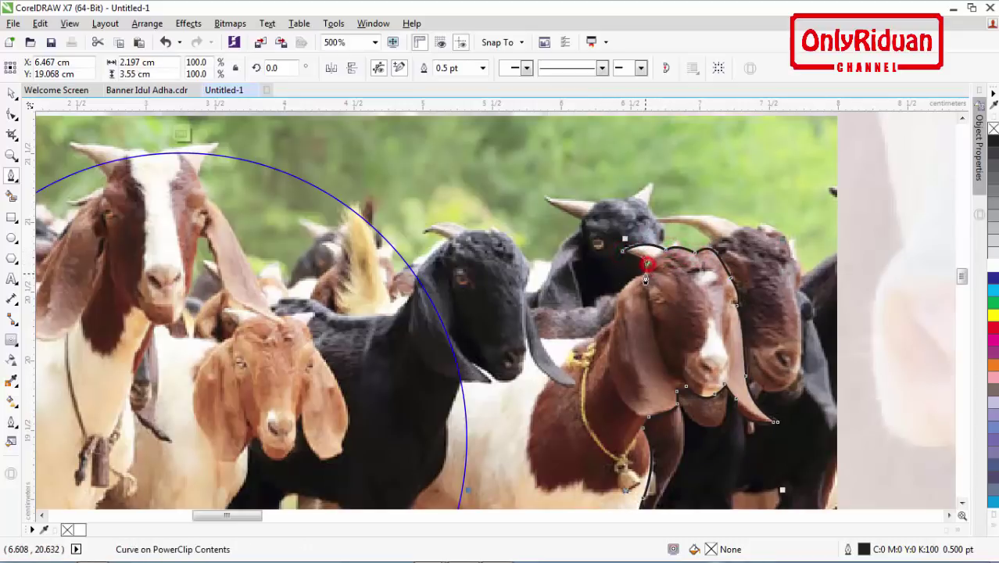
drag(614, 320, 571, 340)
click(540, 338)
Step: Extend the outline up to the neighbouring black goat, over its forehead and around its curved horn
scroll(538, 344, up, 1)
scroll(536, 356, up, 1)
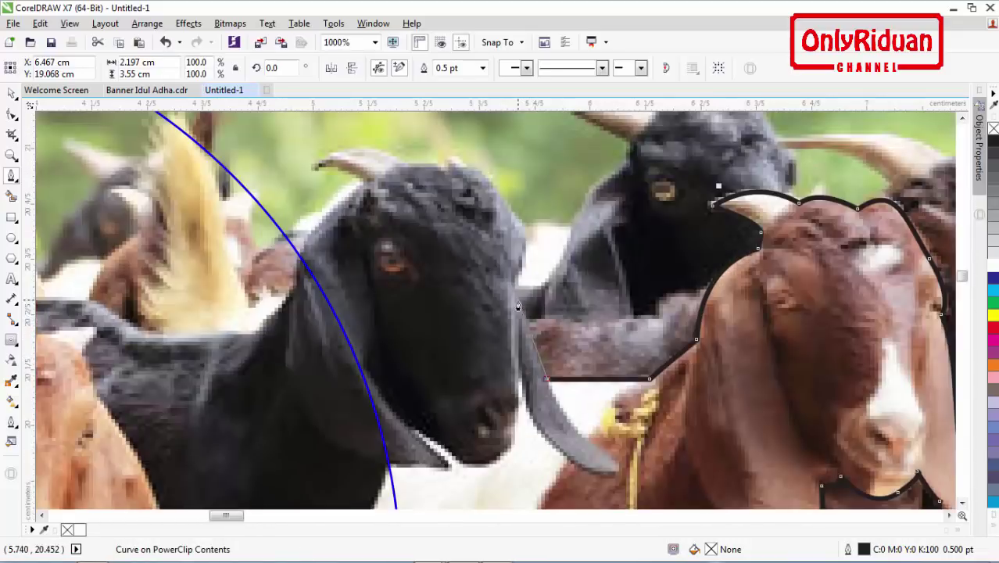
drag(512, 211, 483, 201)
scroll(484, 201, up, 1)
scroll(483, 201, up, 1)
drag(444, 240, 403, 243)
click(403, 239)
drag(313, 239, 367, 196)
drag(366, 258, 380, 276)
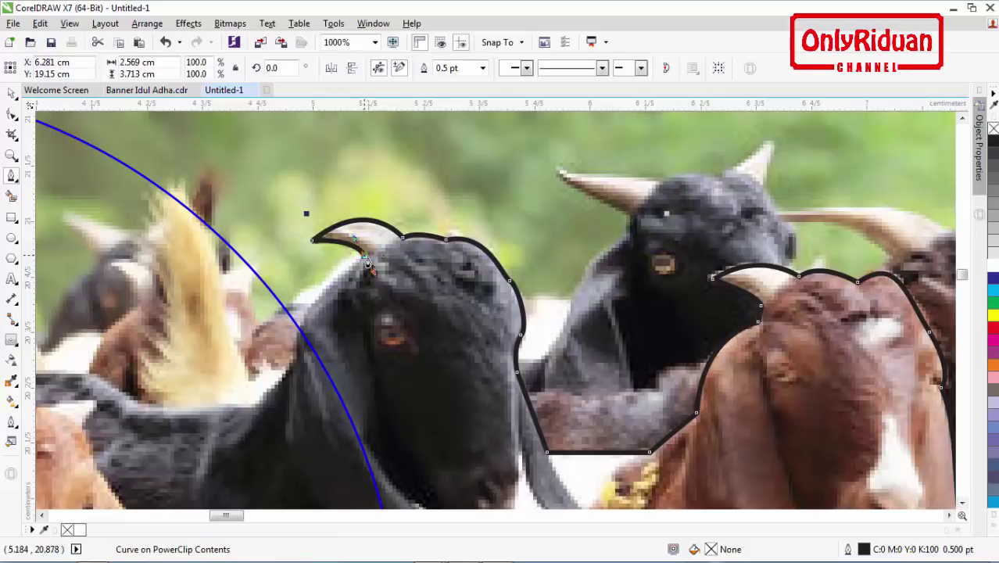
Step: Run the outline down the black goat's neck and body, then along the white goat's rear belly to its left leg
drag(301, 324, 289, 361)
scroll(290, 361, down, 3)
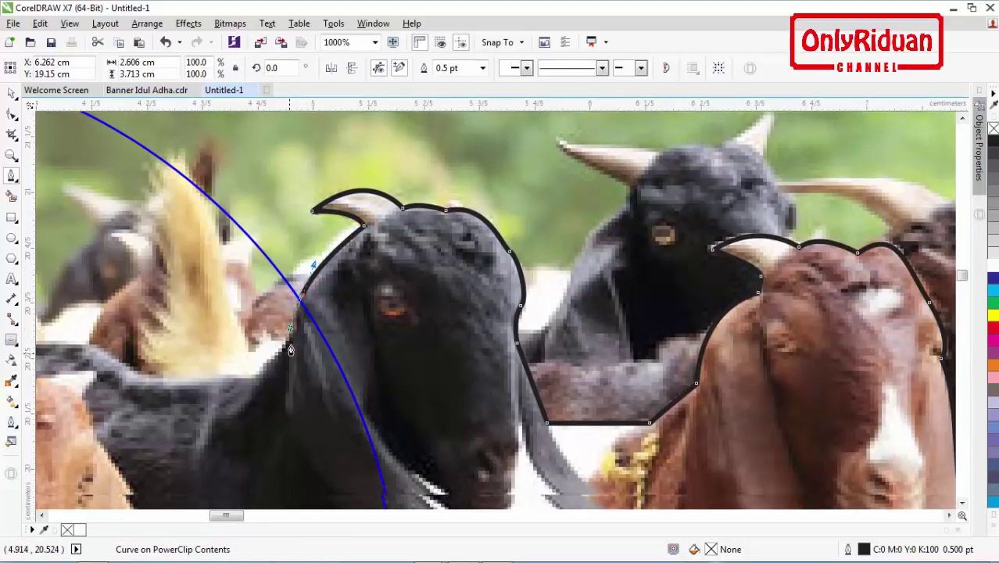
scroll(300, 332, down, 5)
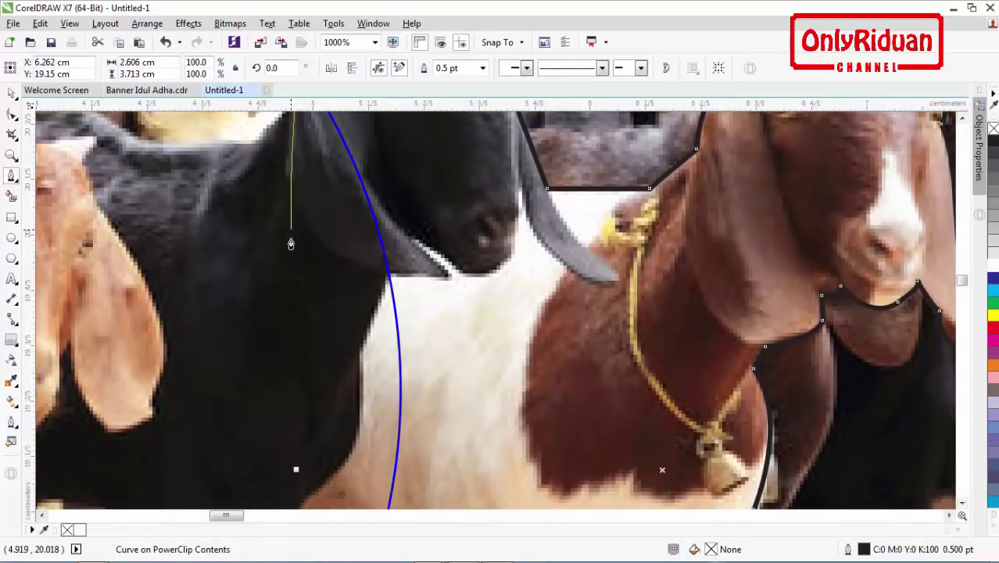
click(290, 305)
scroll(290, 305, down, 4)
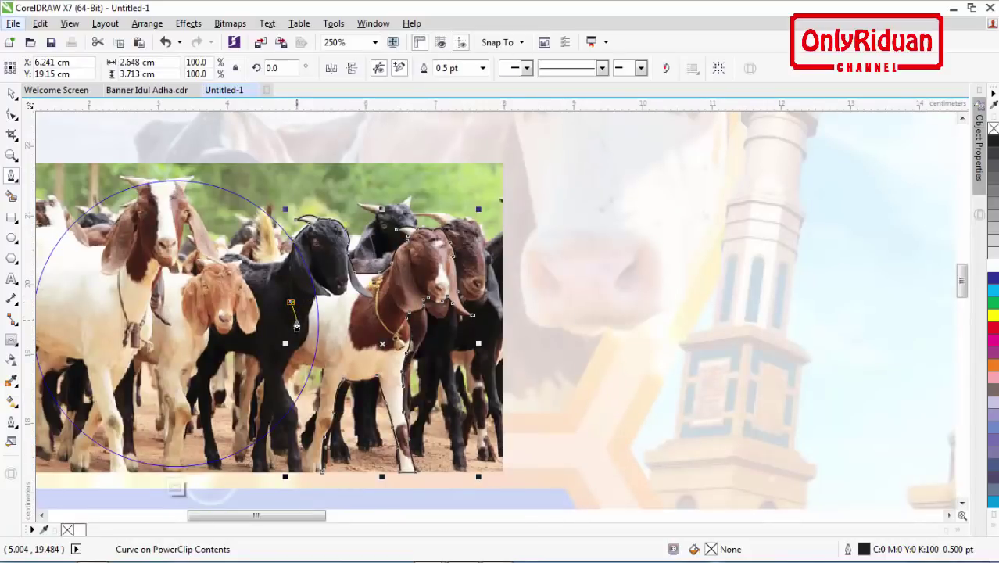
scroll(296, 325, down, 3)
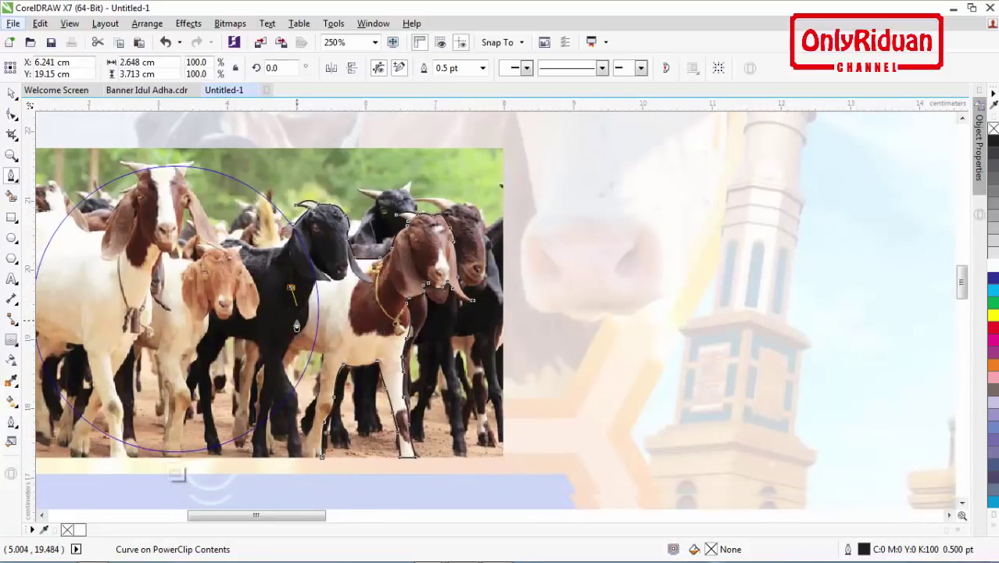
scroll(297, 288, up, 2)
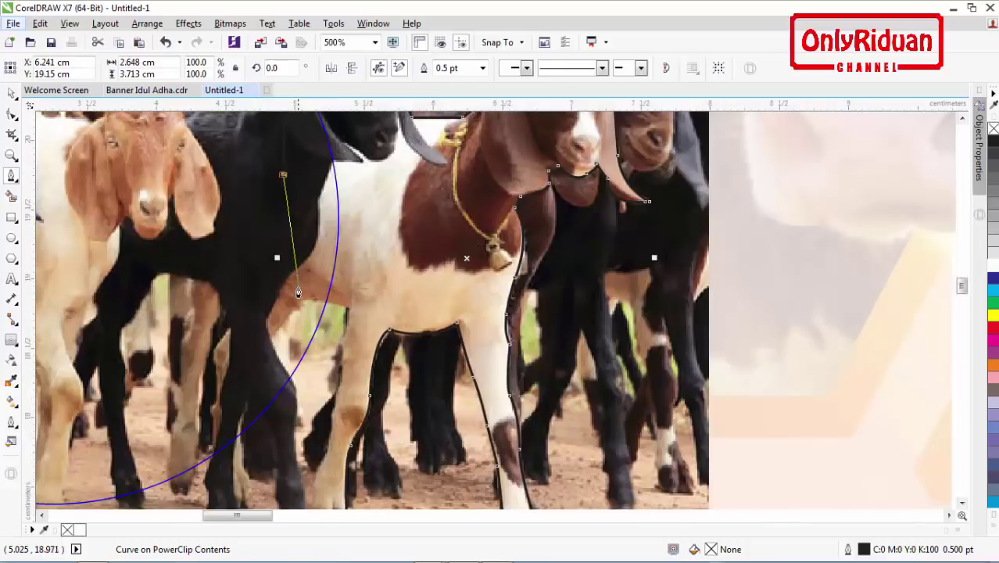
click(305, 301)
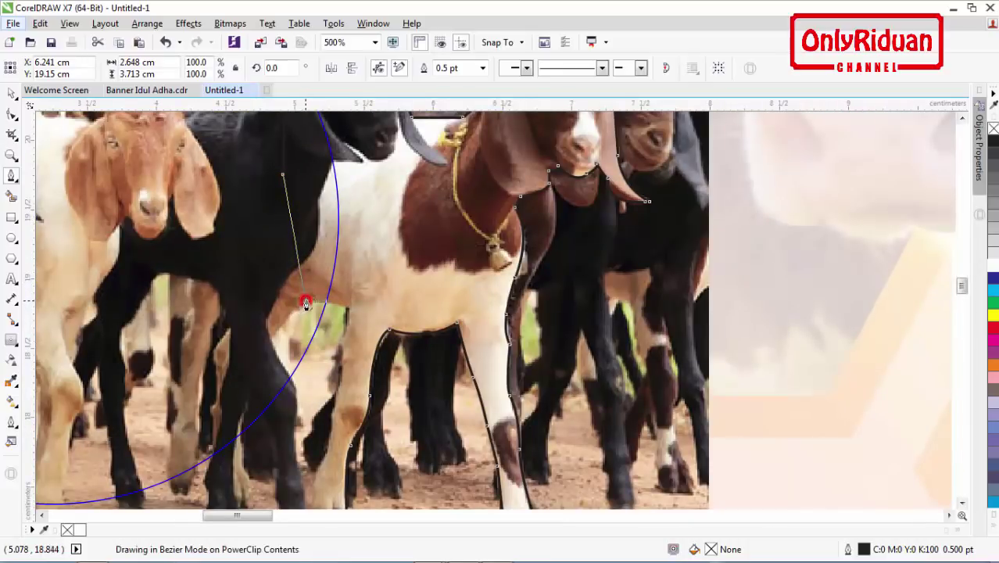
click(349, 312)
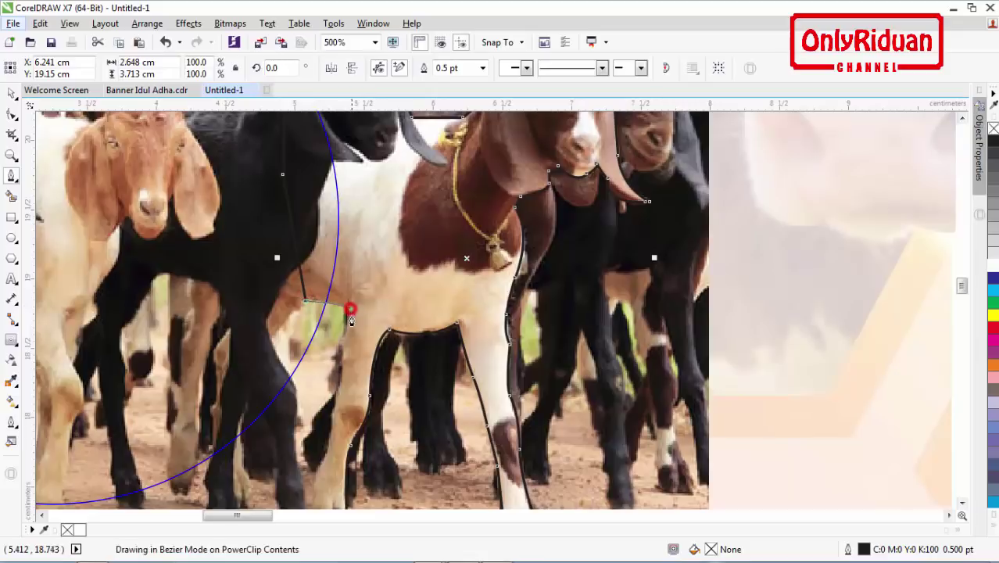
Step: Trace the left leg's outer edge down to the starting hoof, closing the outline at about 2.65 by 3.71 cm
drag(347, 309, 337, 348)
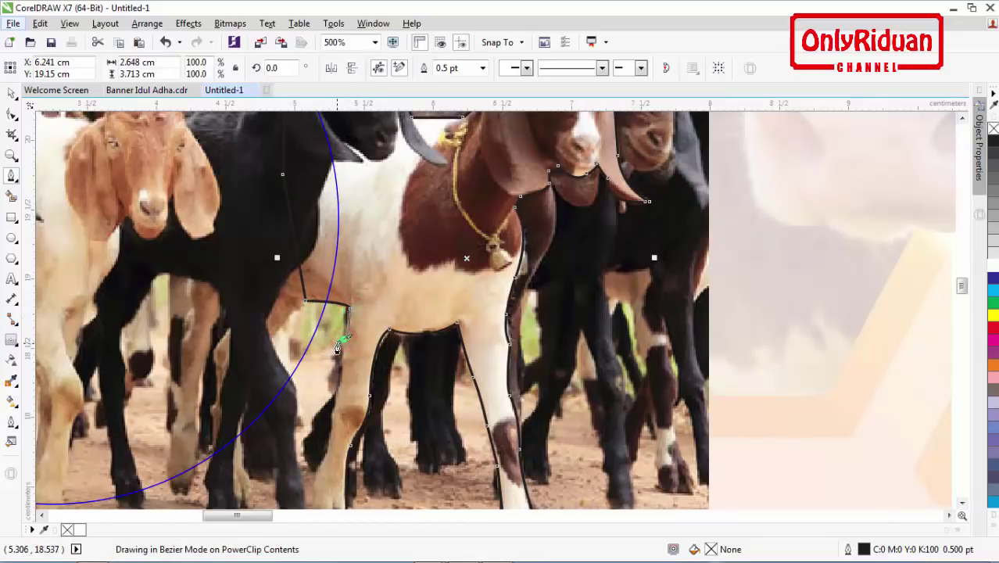
click(341, 359)
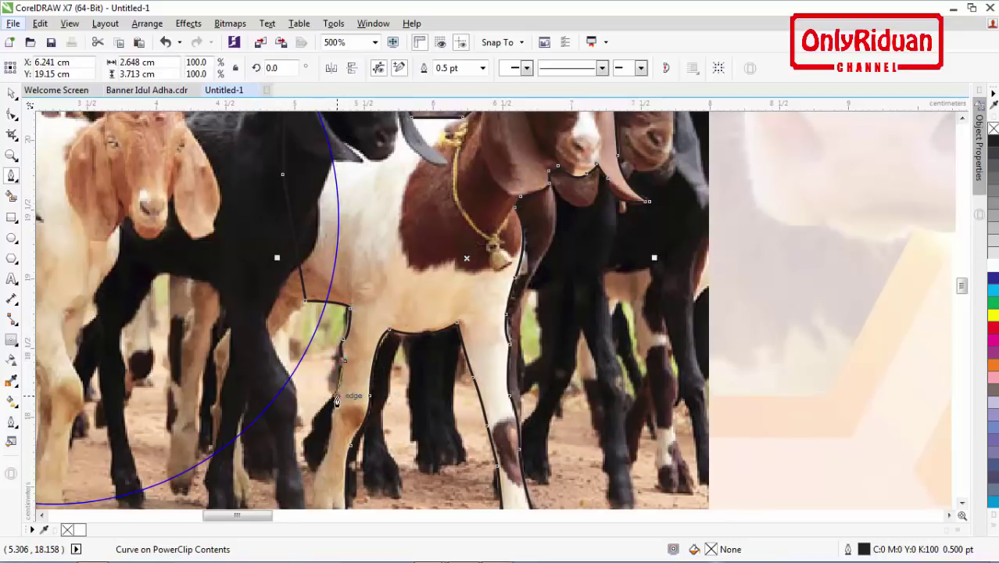
drag(337, 396, 331, 429)
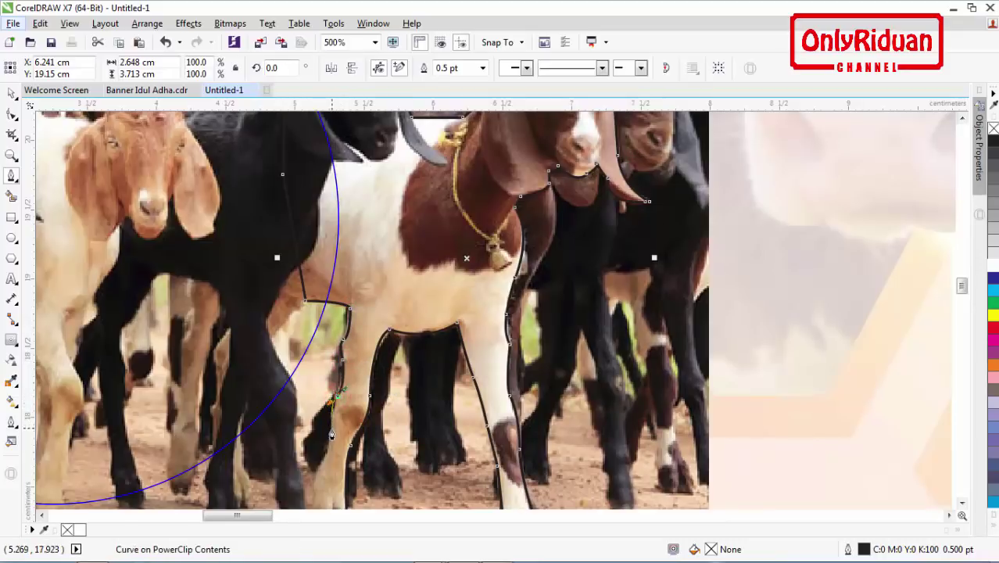
click(329, 428)
scroll(329, 428, down, 3)
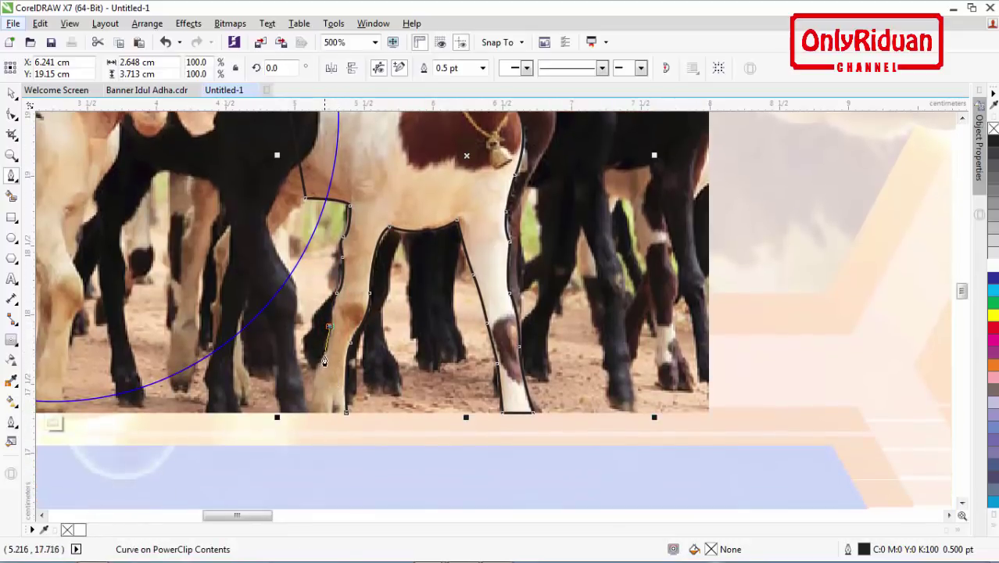
mouse_move(321, 359)
mouse_down()
mouse_move(312, 414)
mouse_move(346, 411)
mouse_up()
scroll(346, 411, down, 1)
scroll(285, 408, down, 2)
scroll(319, 406, up, 1)
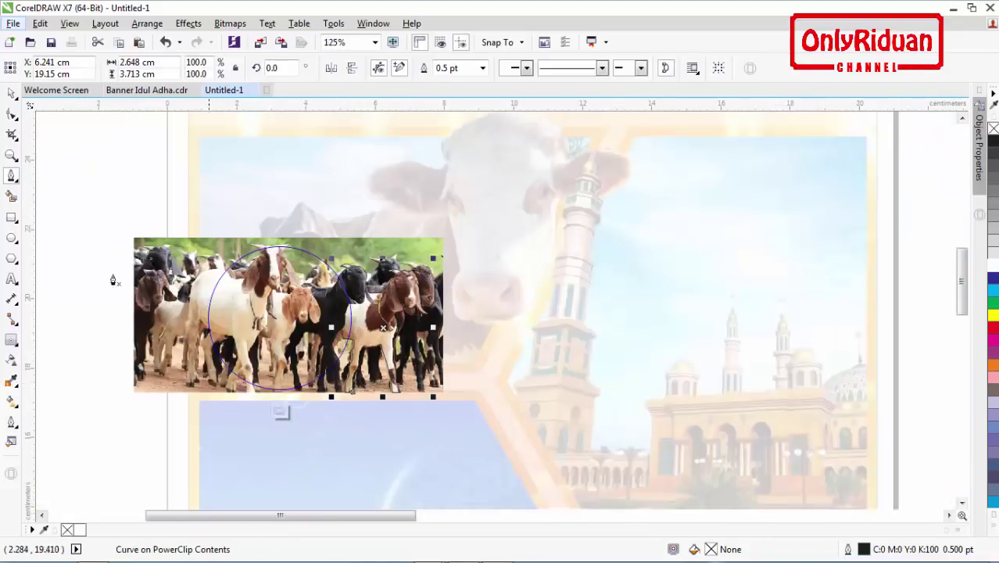
Step: Intersect the goat photo with the closed goat outline, and move the outline aside to the empty area right of the photo
click(11, 91)
drag(110, 211, 474, 413)
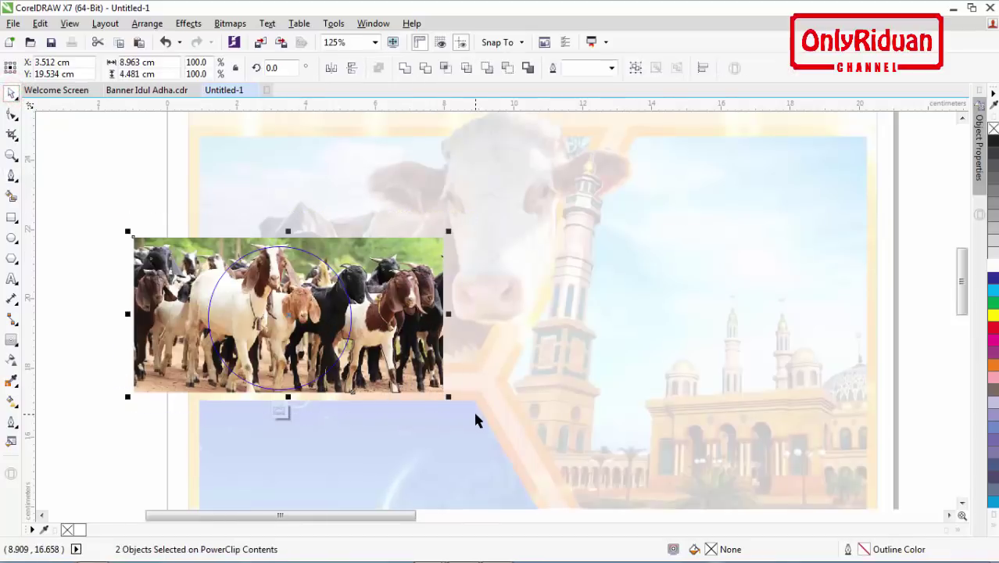
click(446, 68)
click(62, 240)
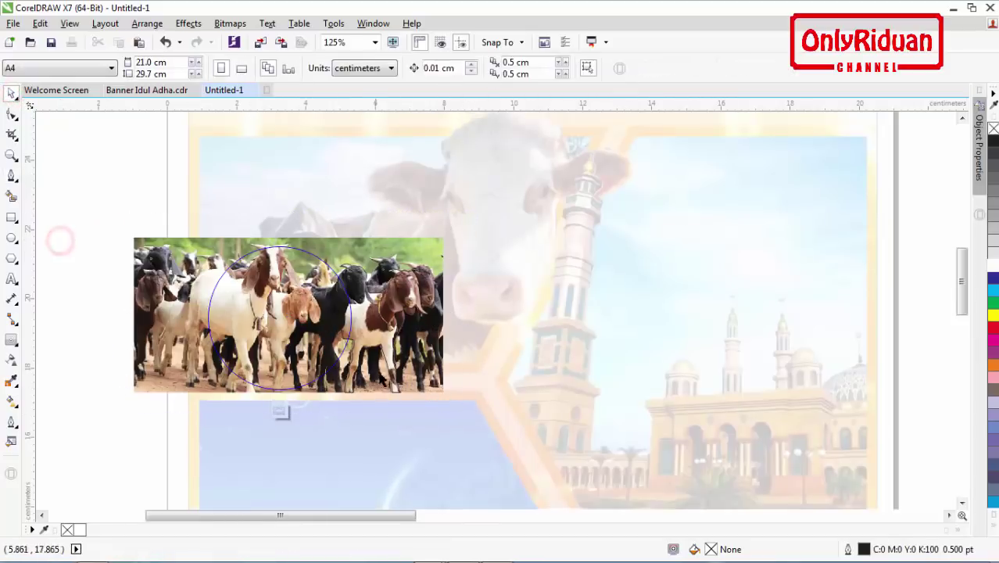
drag(385, 365, 635, 362)
key(Escape)
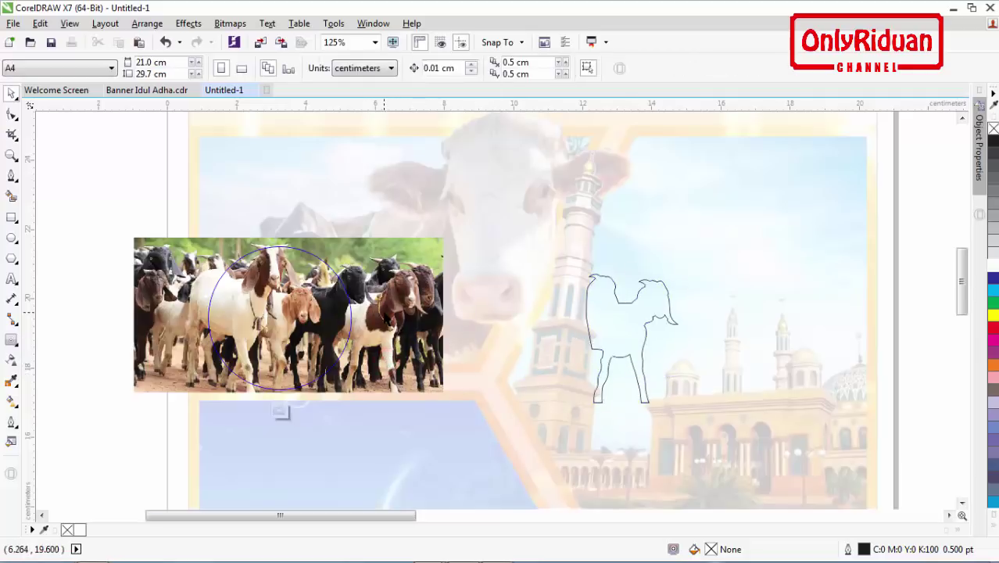
Step: Cut the intersected goat piece out of the circular PowerClip and paste it on the page, overlapping the gold rim
click(383, 313)
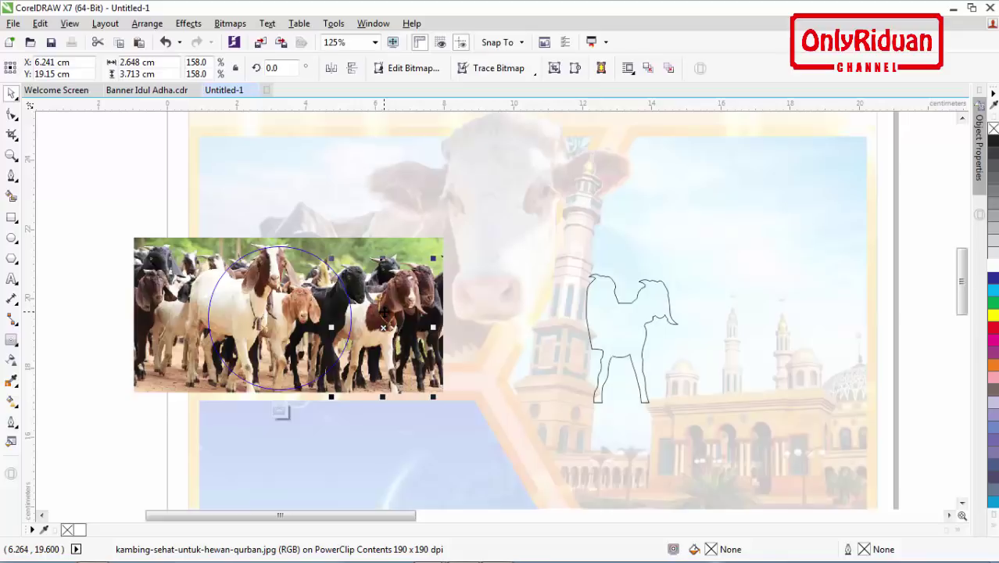
key(ctrl+x)
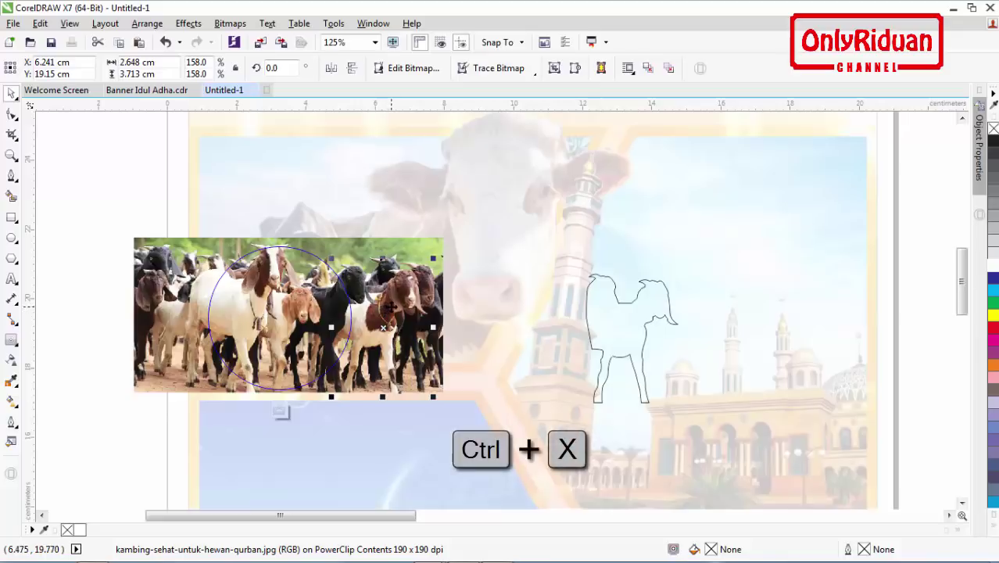
right_click(330, 313)
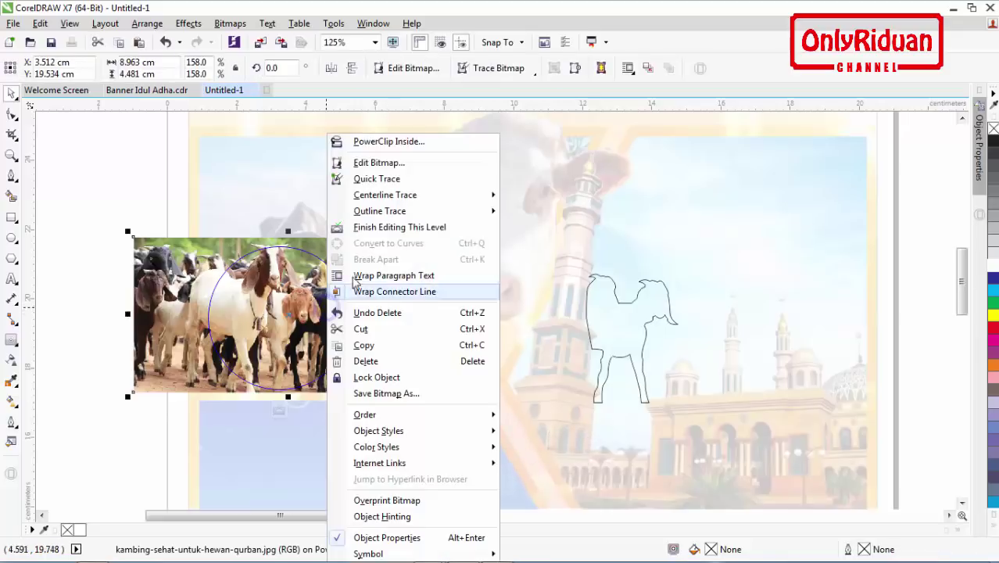
key(ctrl+v)
click(375, 227)
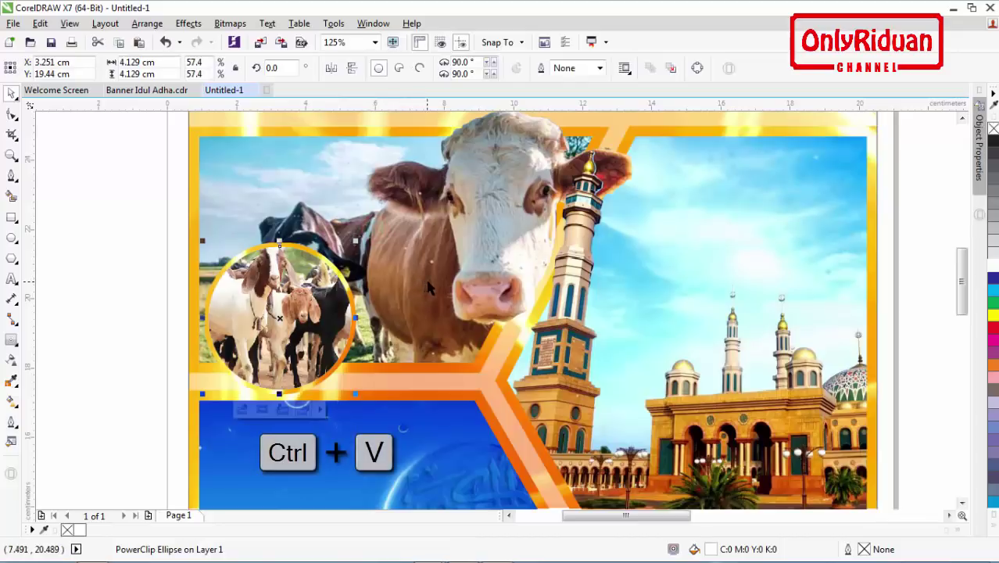
key(ctrl+v)
click(138, 247)
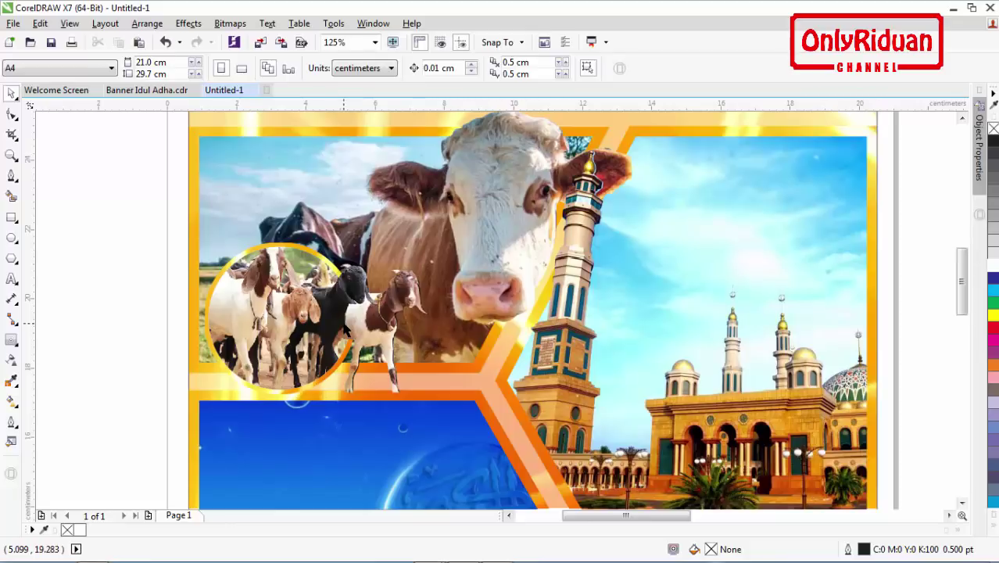
Step: In the Banner Idul Adha.cdr document, copy the Selamat Hari Raya Idul Adha greeting text objects from the blue panel
scroll(344, 329, down, 2)
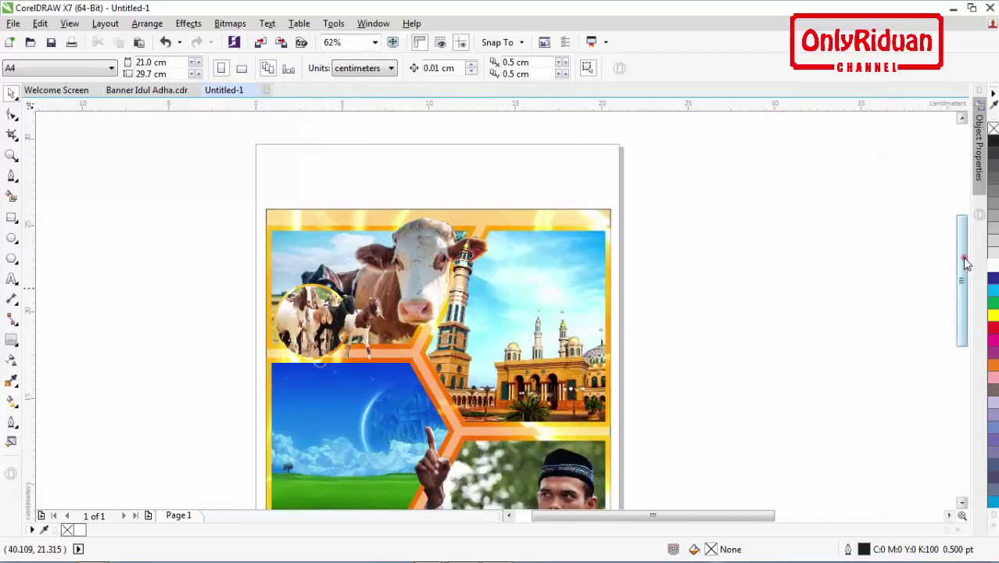
drag(963, 261, 968, 307)
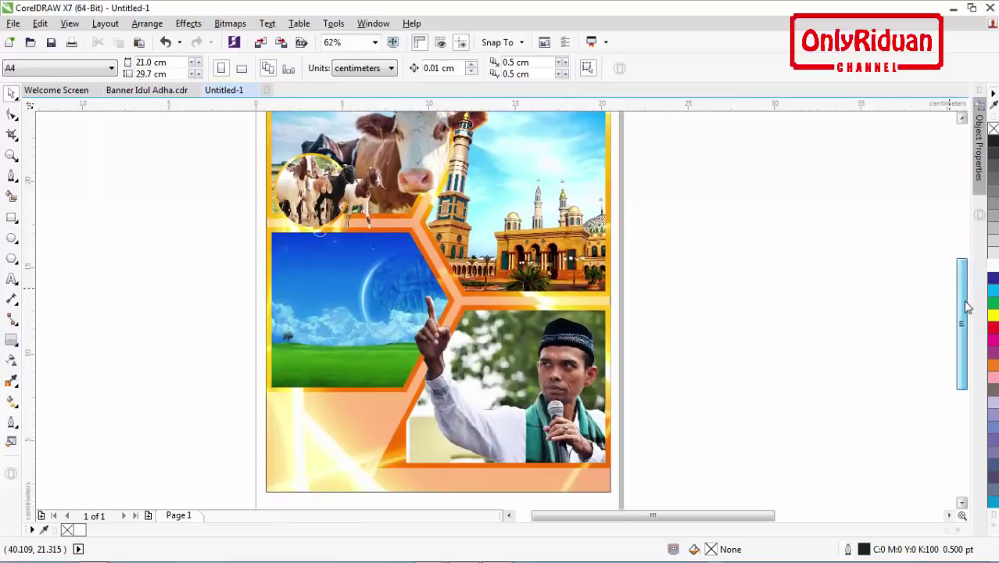
click(147, 93)
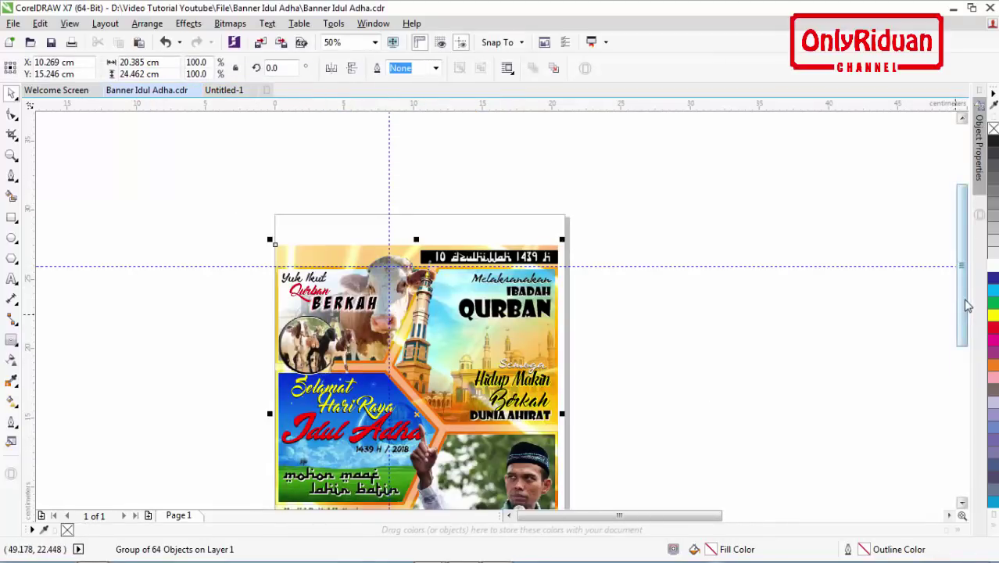
scroll(965, 296, down, 3)
click(240, 316)
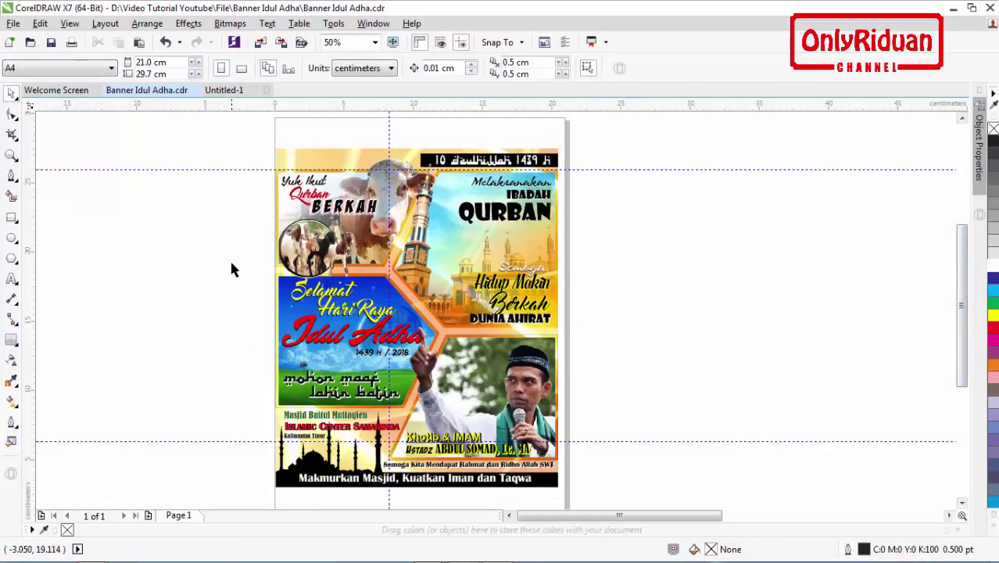
drag(231, 264, 422, 402)
click(686, 284)
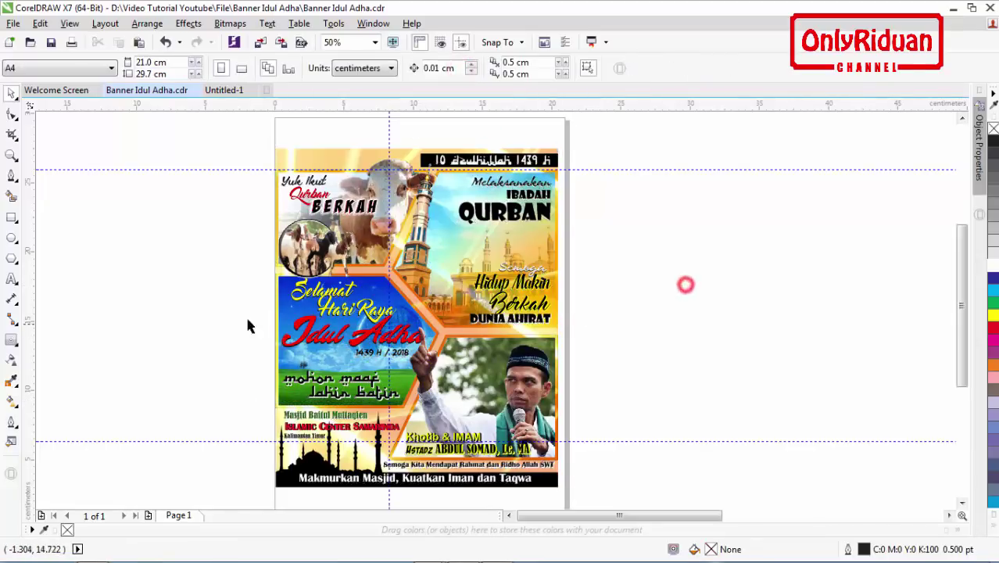
drag(250, 257, 436, 407)
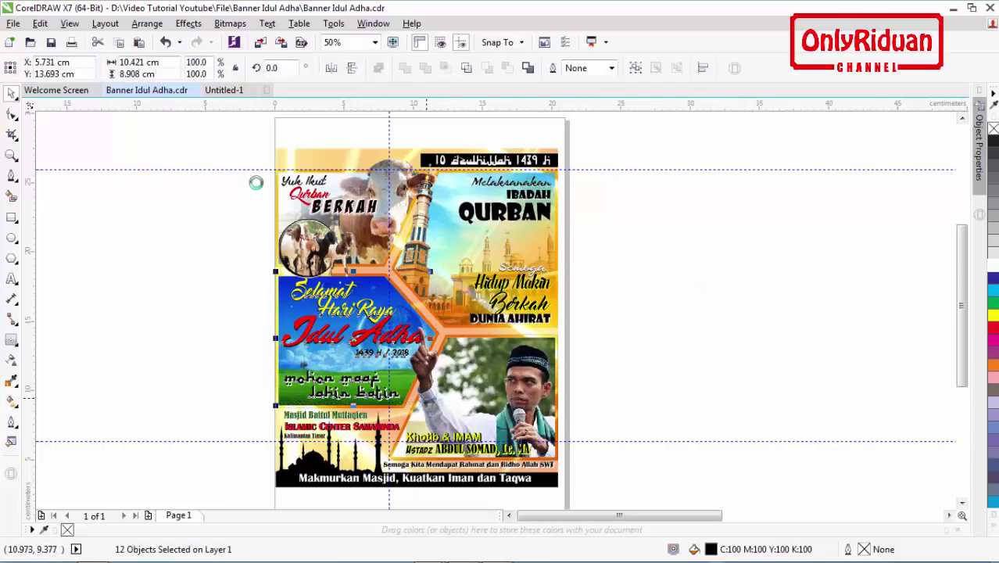
Step: Paste the greeting text into Untitled-1, scale it to about 8.76 by 7.5 cm, and fit it inside the blue sky panel
click(224, 91)
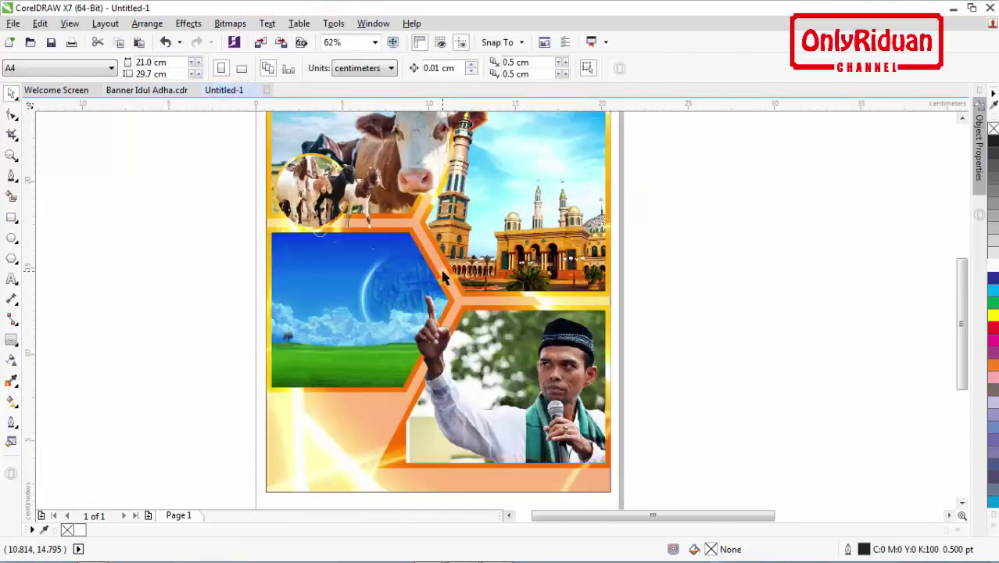
key(ctrl+v)
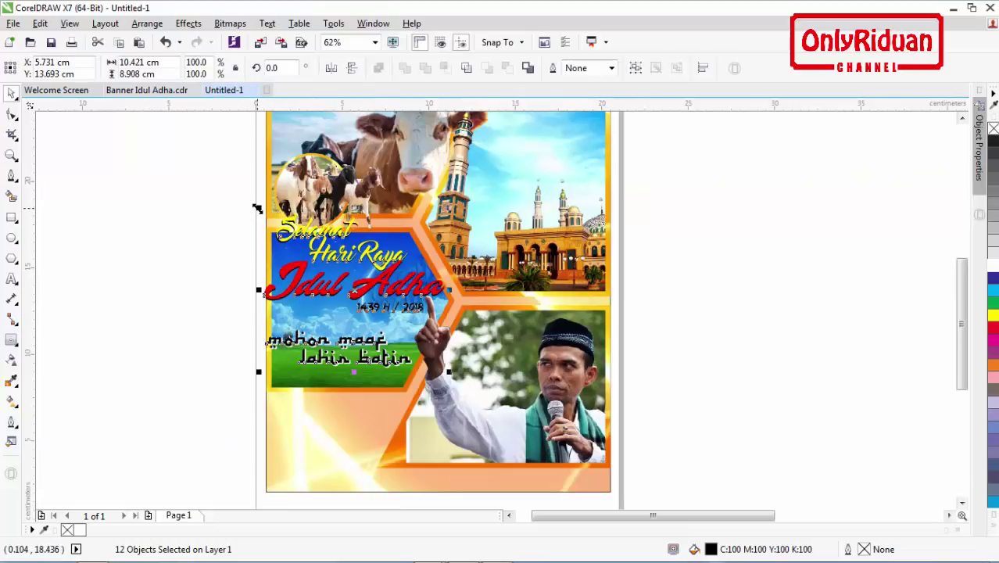
drag(257, 209, 289, 236)
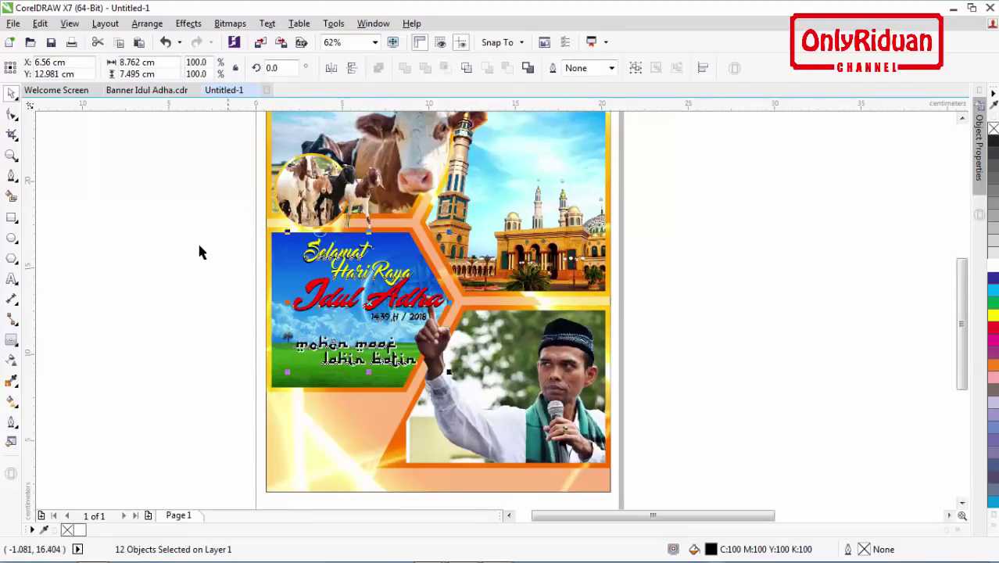
click(181, 246)
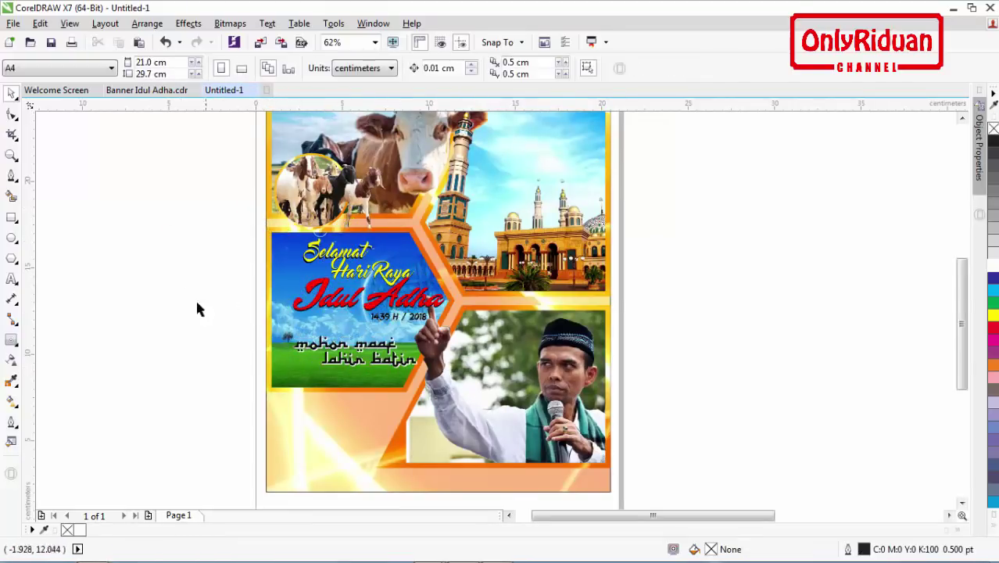
drag(176, 226, 466, 359)
click(712, 356)
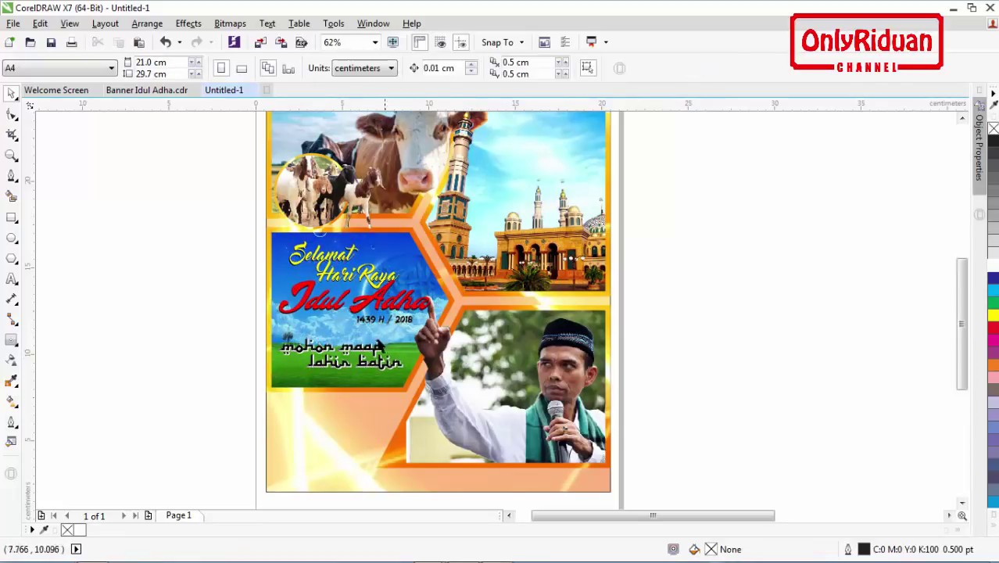
Step: Examine the fonts and fill colours of the Selamat and Idul Adha text
click(325, 257)
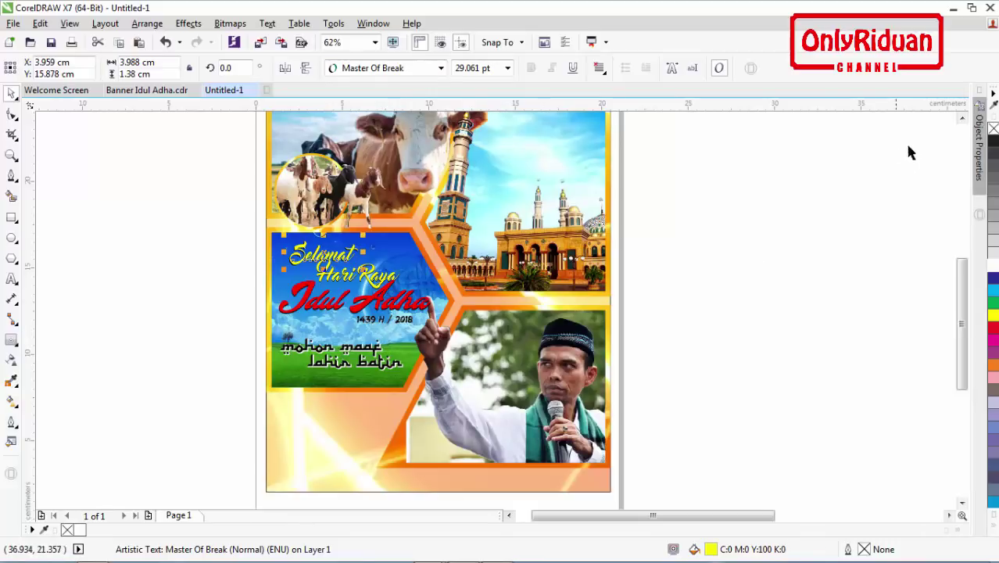
click(962, 117)
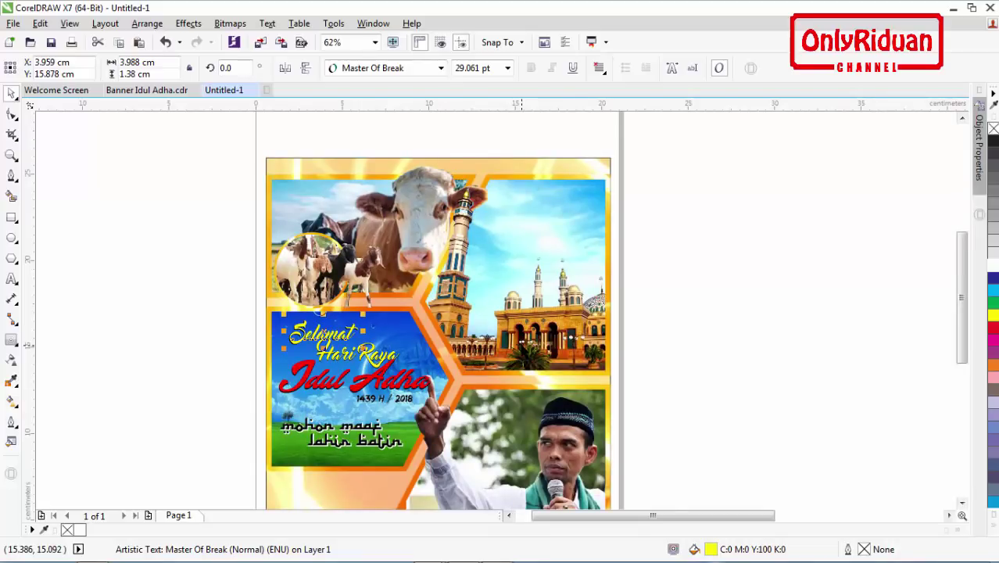
click(659, 322)
scroll(280, 389, up, 2)
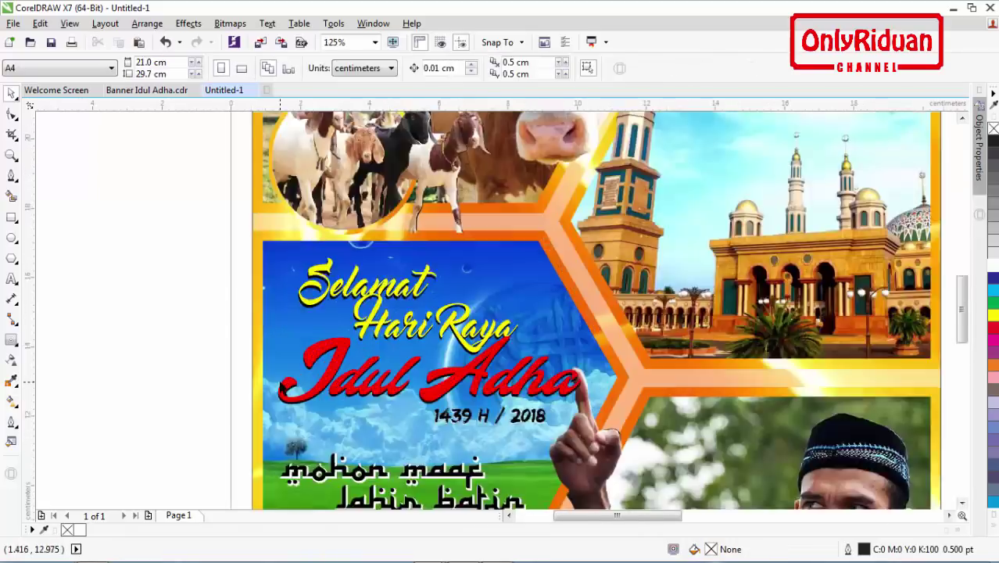
click(375, 373)
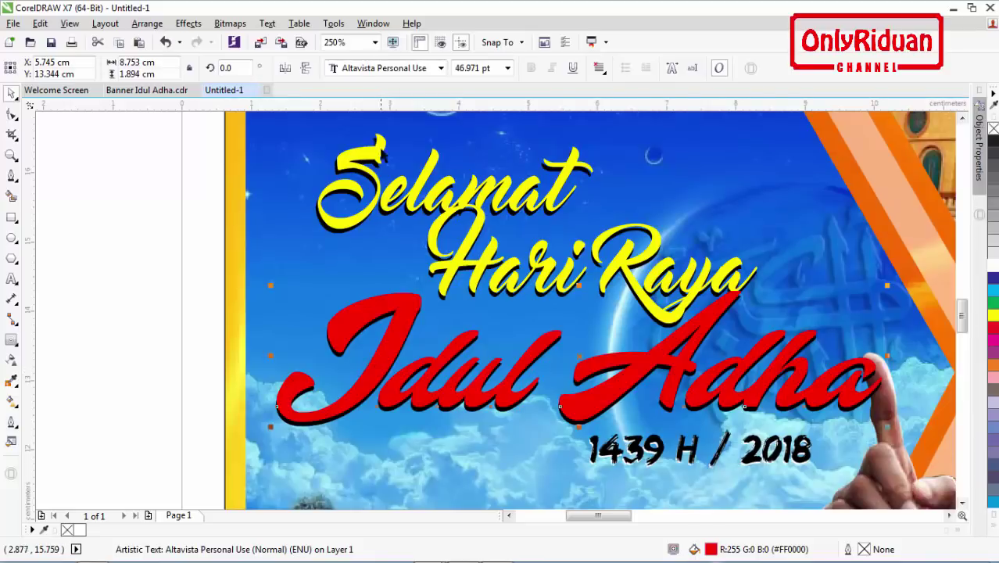
Step: Move the red Idul Adha text off its black shadow copy and back over it with a slight offset
click(105, 342)
drag(395, 332, 451, 285)
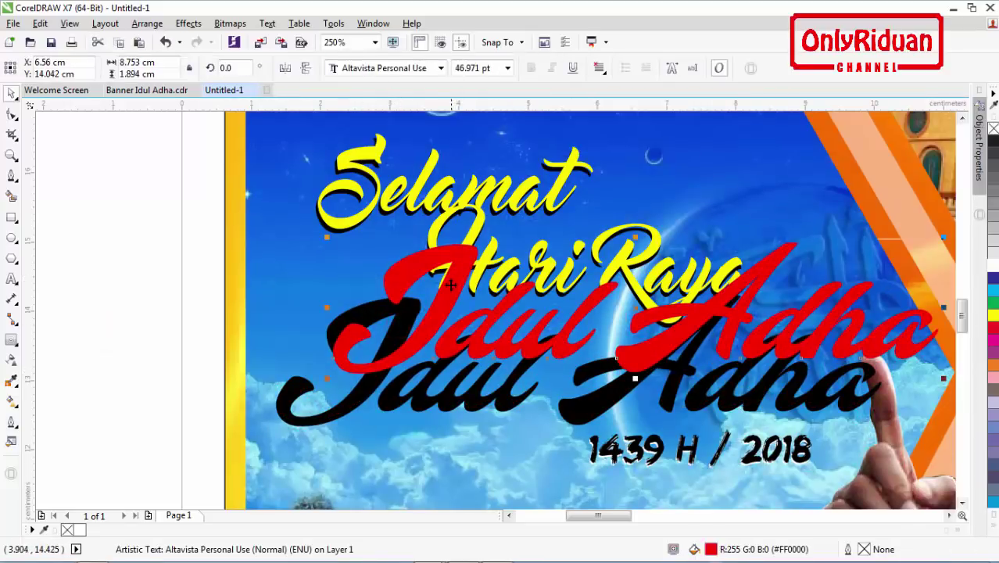
click(387, 403)
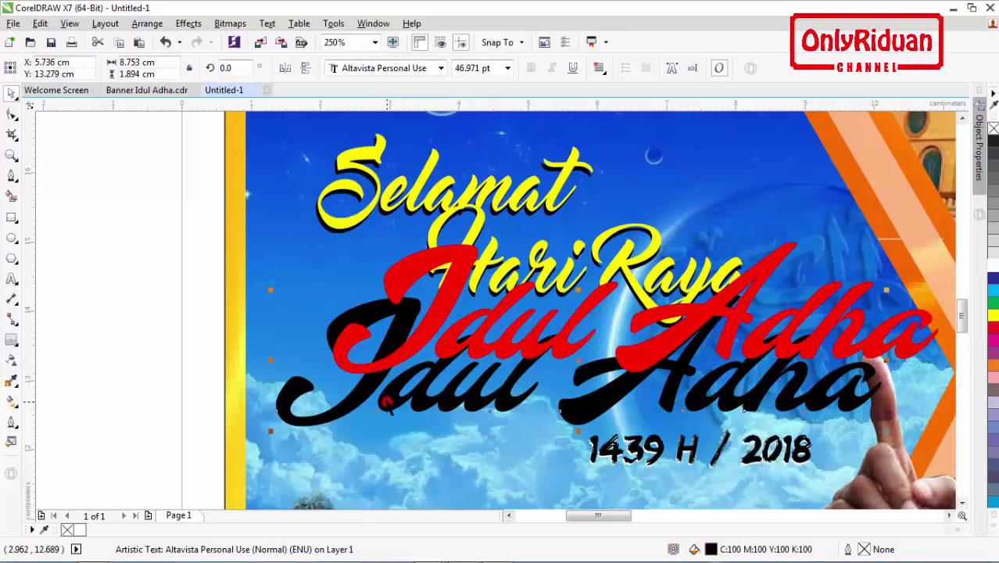
click(441, 292)
drag(441, 291, 391, 337)
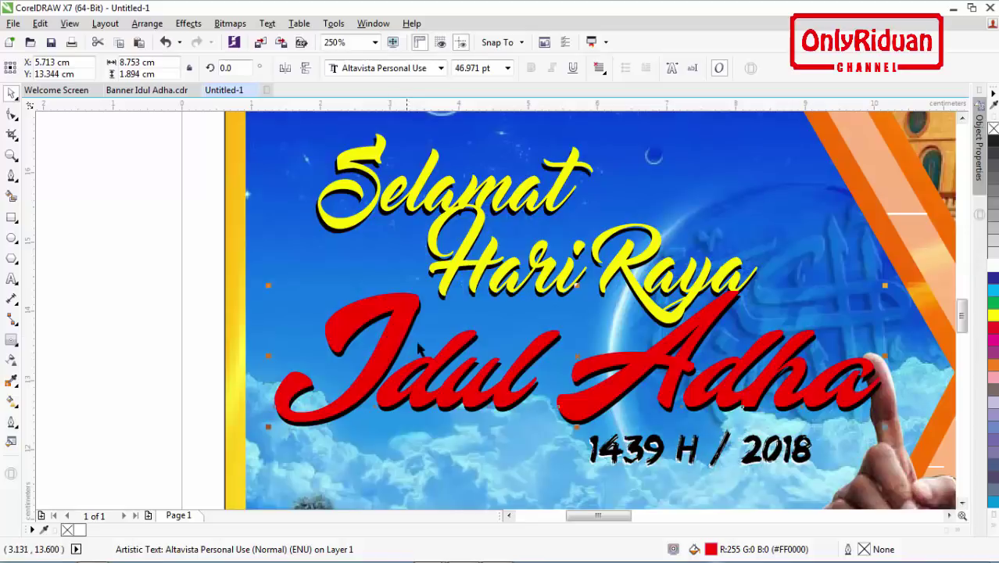
Step: Examine the font and white contour of the mohon maaf lahir batin text
scroll(420, 348, down, 2)
click(455, 462)
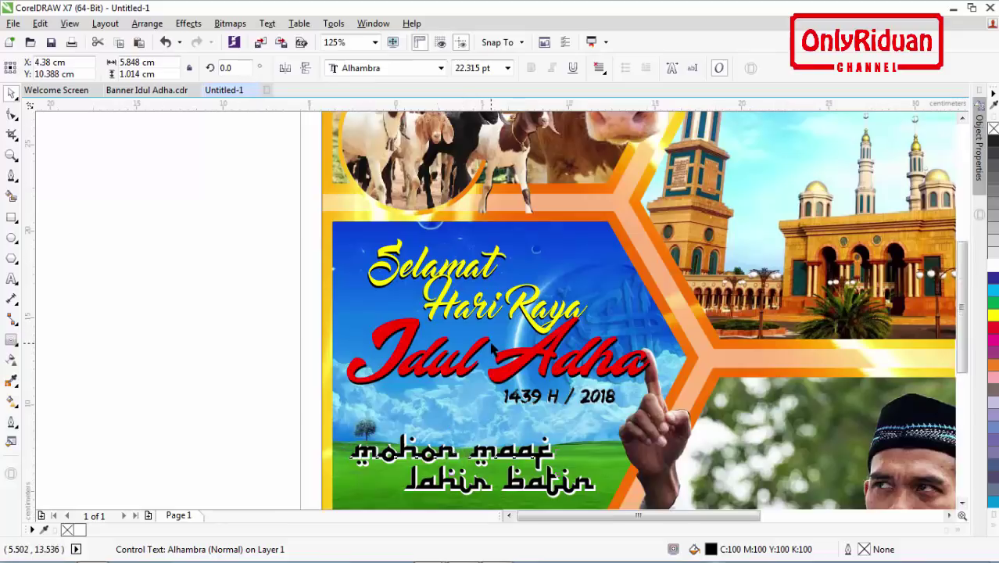
scroll(481, 352, down, 2)
drag(960, 289, 960, 272)
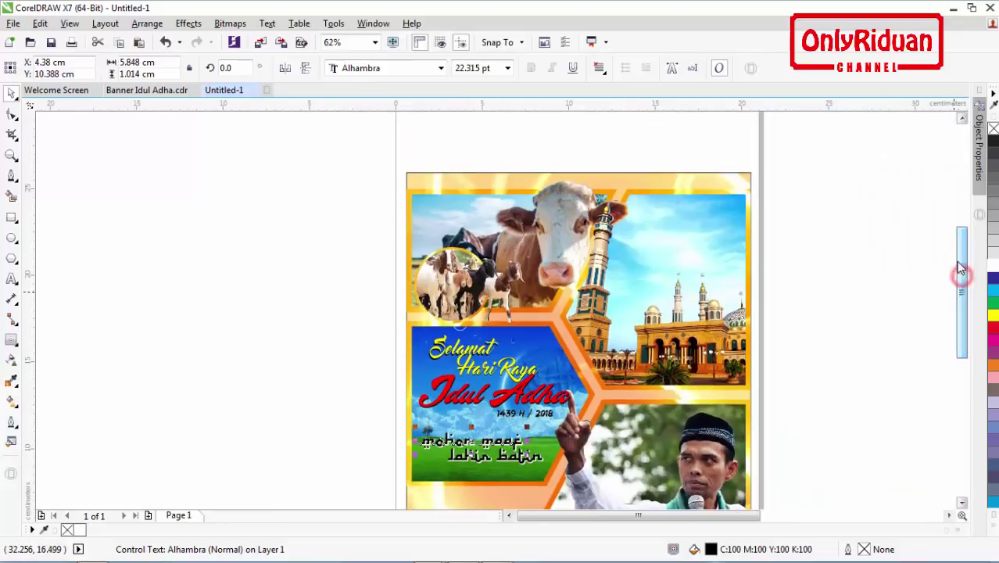
Step: Copy the Melaksanakan Ibadah Qurban and Semoga Hidup Makin Berkah texts from Banner Idul Adha.cdr into Untitled-1, beside the page's right edge
click(141, 90)
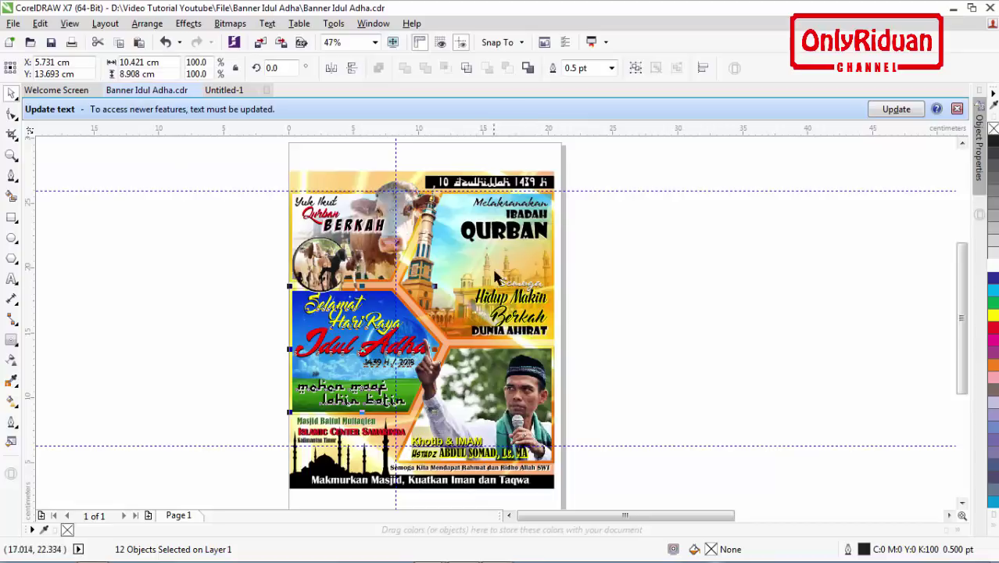
drag(579, 351, 428, 197)
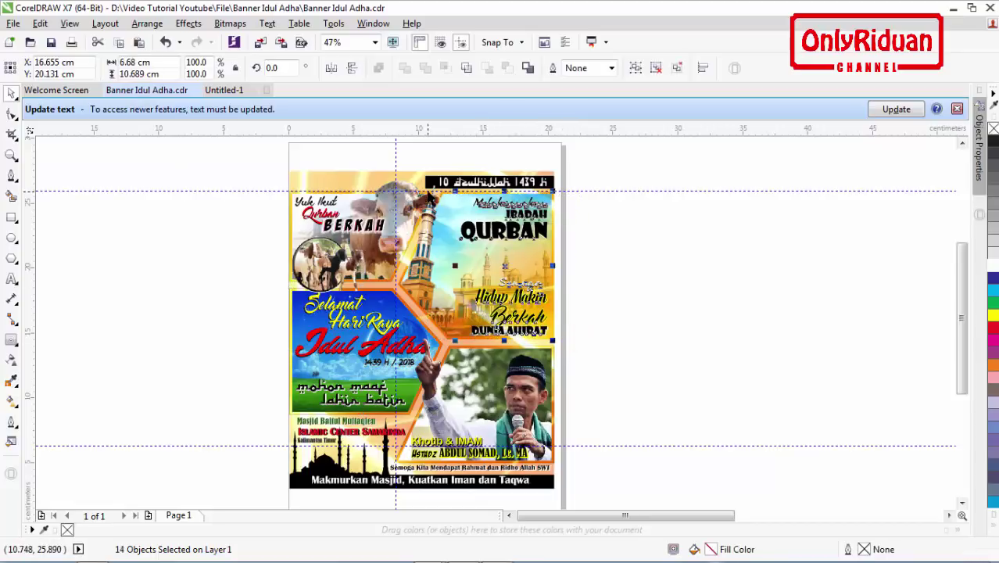
click(233, 92)
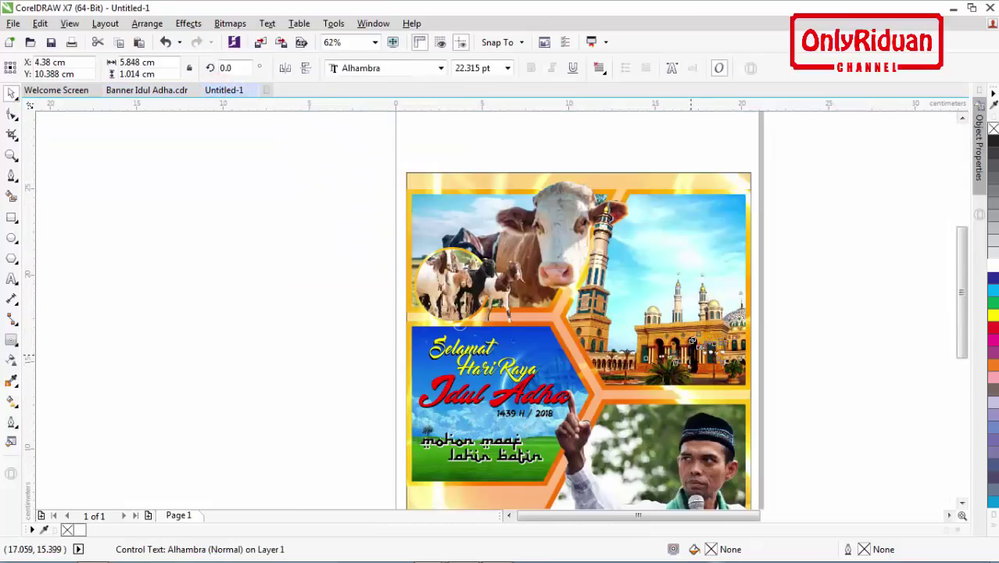
key(ctrl+v)
drag(692, 282, 842, 287)
click(948, 515)
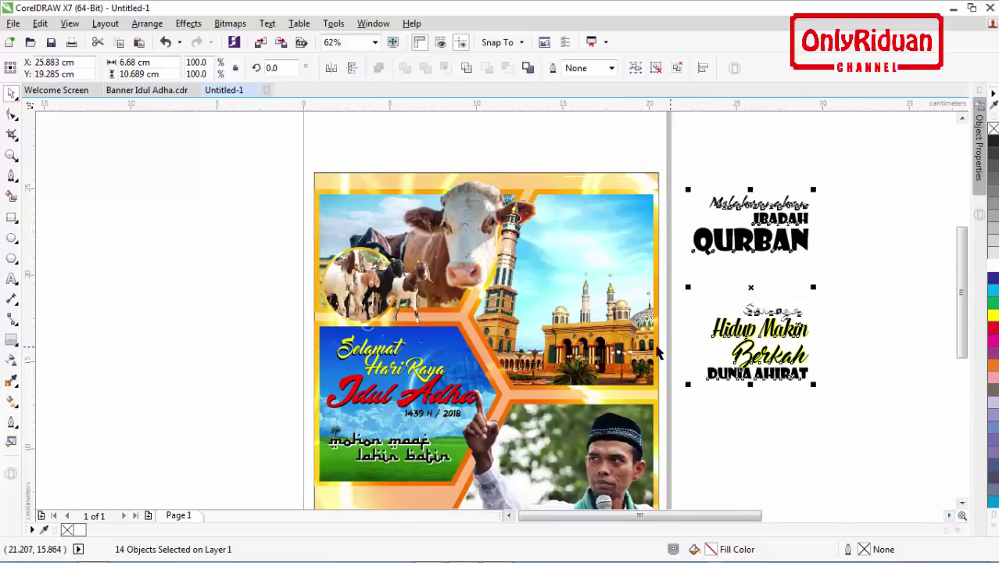
Step: Open the mosque PowerClip for editing and fade the photo with a linear transparency running diagonally from beside the tall minaret towards the lower right
click(571, 293)
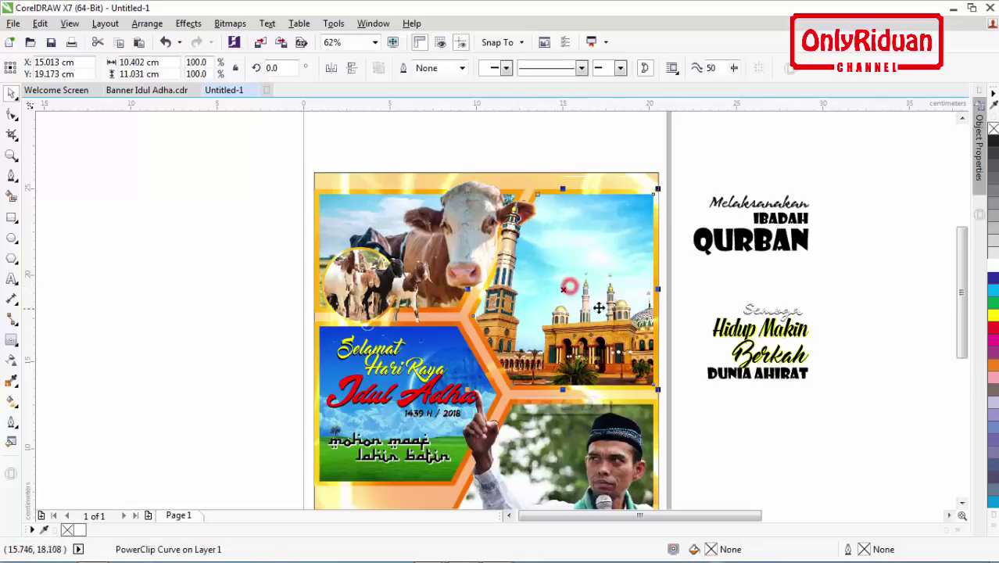
click(682, 356)
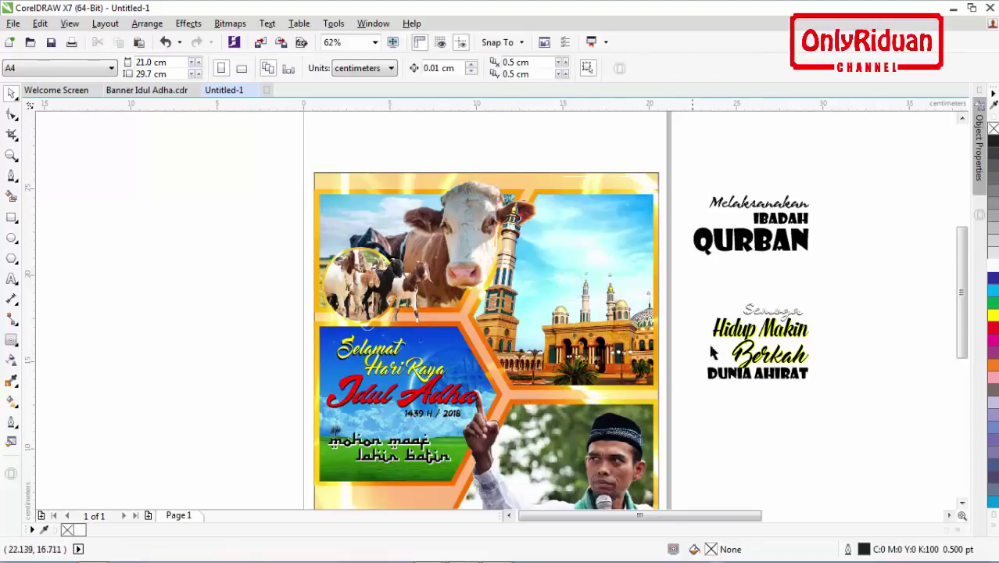
right_click(575, 271)
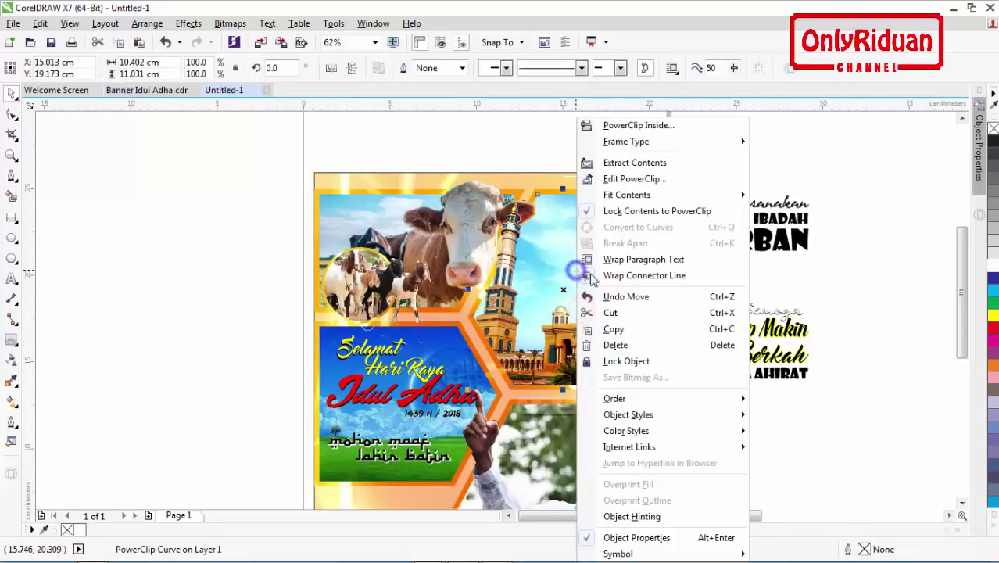
click(633, 178)
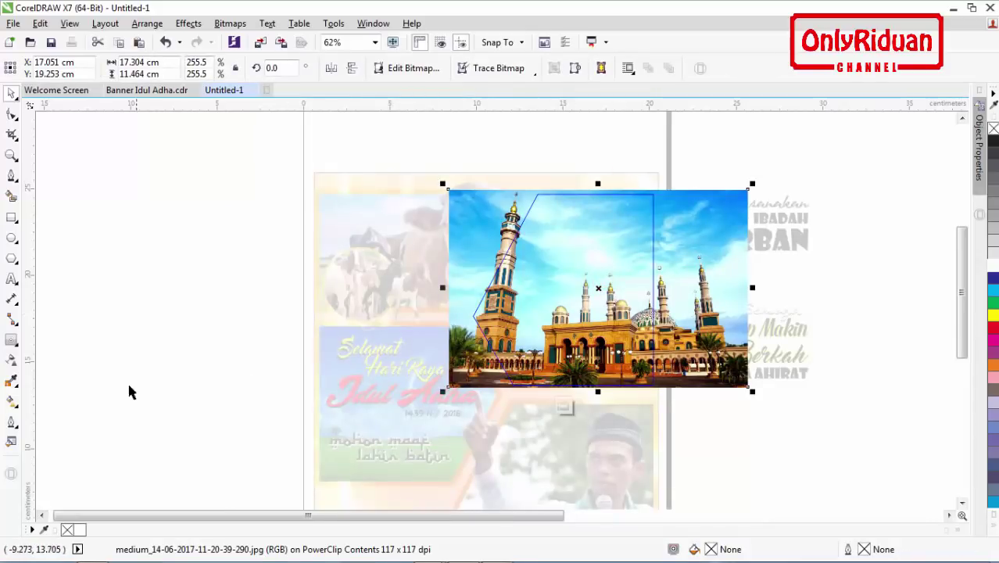
click(10, 363)
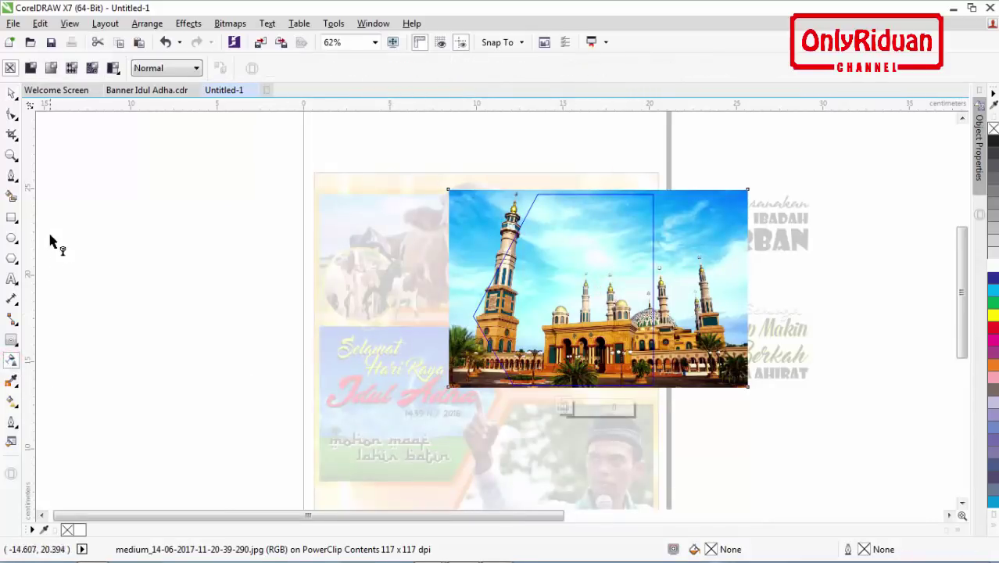
drag(533, 231, 630, 361)
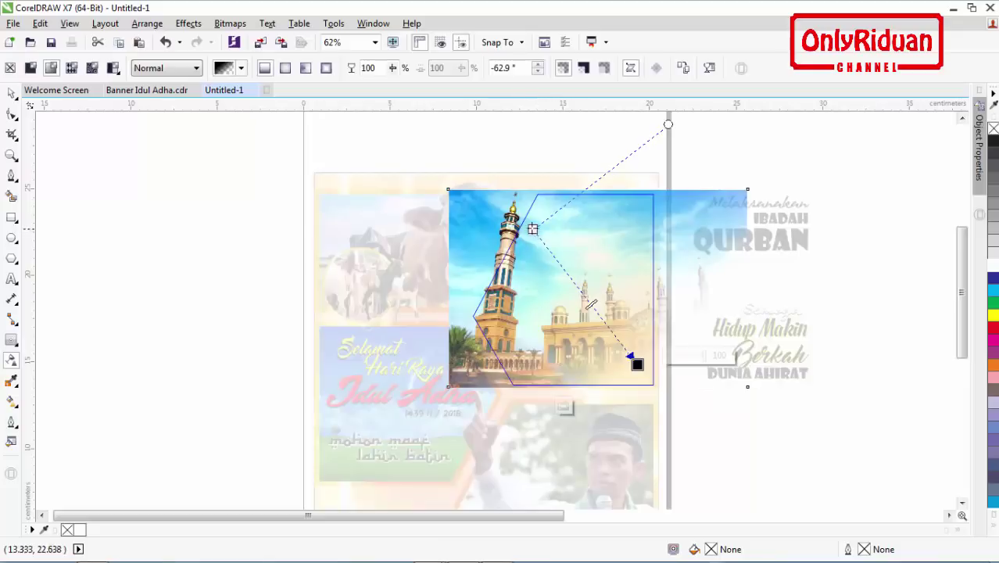
Step: Shift the start of the mosque photo's transparency slightly lower and finish editing the PowerClip
drag(532, 229, 536, 242)
right_click(617, 300)
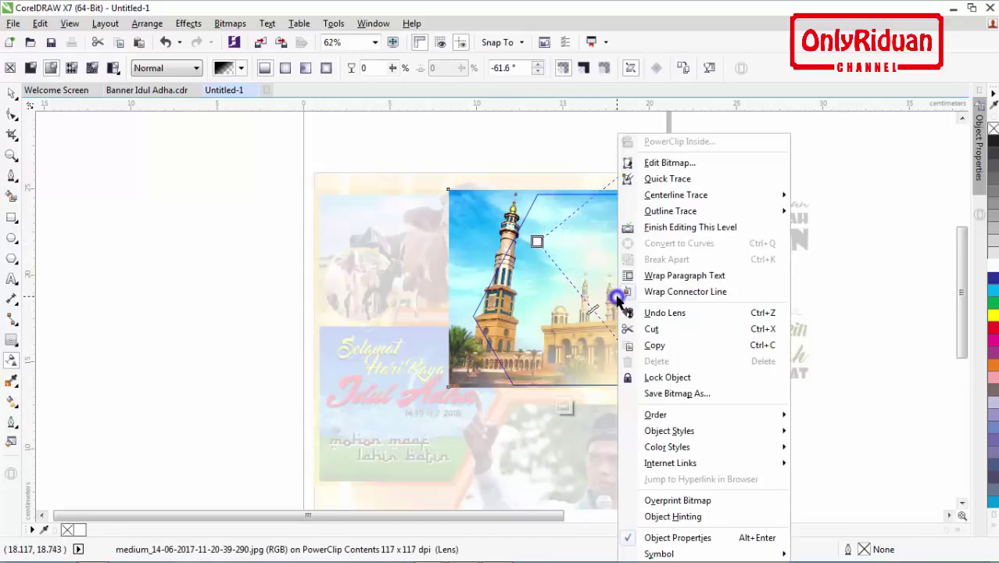
click(689, 227)
click(843, 370)
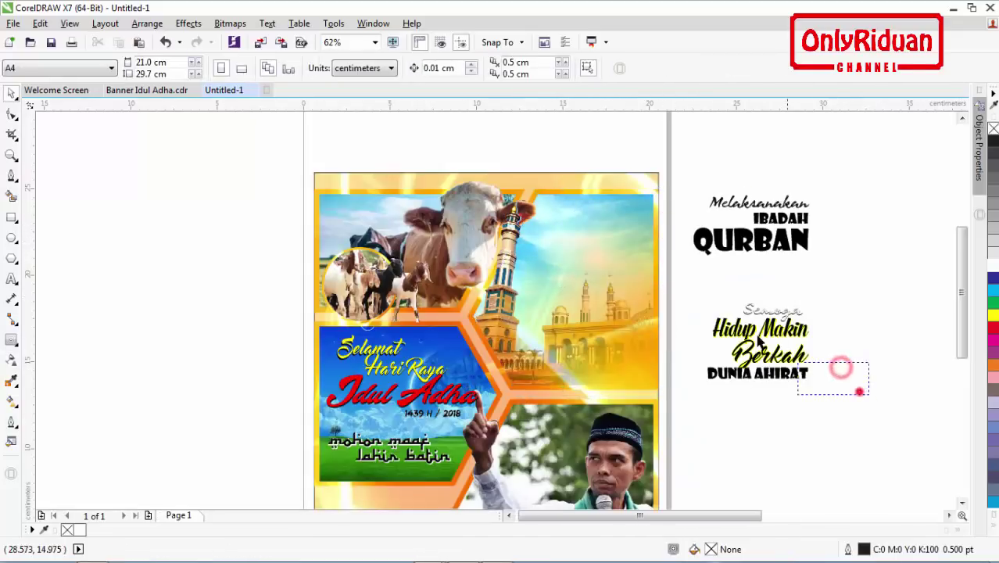
Step: Place the Melaksanakan Ibadah Qurban and Semoga Hidup Makin Berkah texts on the right side of the mosque photo and enlarge them slightly
drag(859, 390, 664, 196)
drag(814, 190, 798, 211)
drag(767, 247, 618, 241)
click(727, 268)
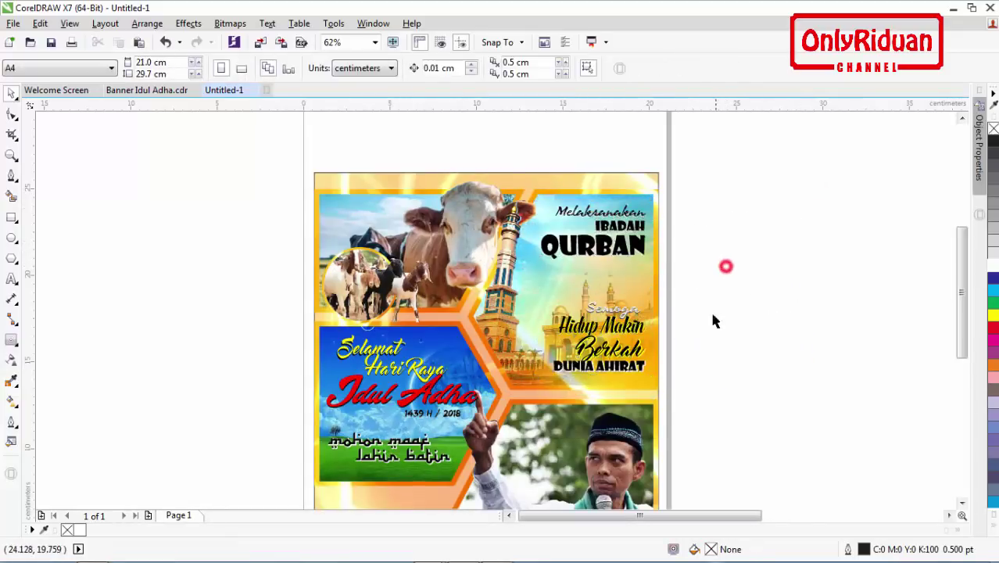
drag(696, 389, 511, 194)
drag(533, 385, 526, 390)
click(682, 335)
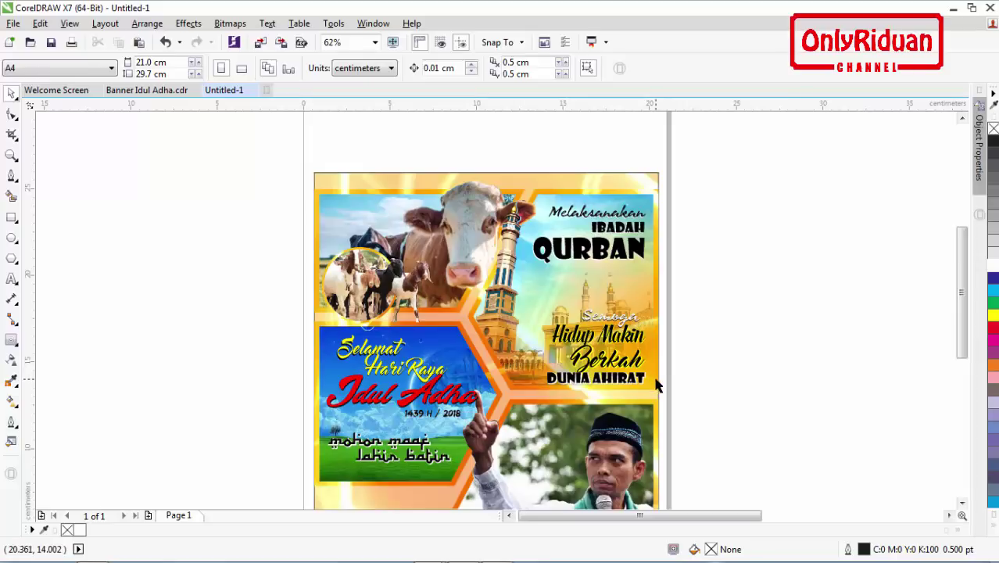
Step: Copy the Yuk Ikut Qurban Berkah text from Banner Idul Adha.cdr into Untitled-1 and place it over the cow photo, above the goats
click(387, 233)
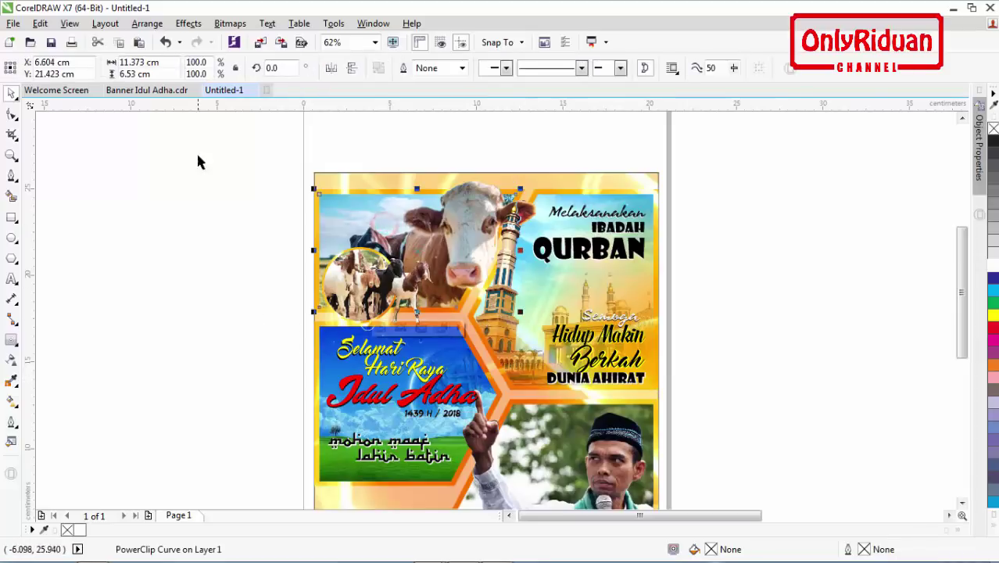
click(151, 90)
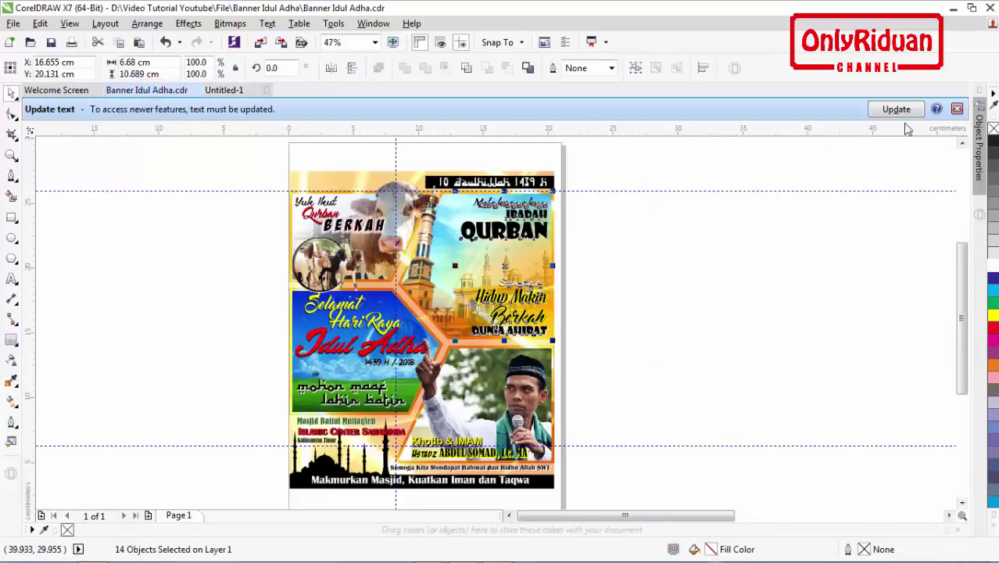
click(956, 108)
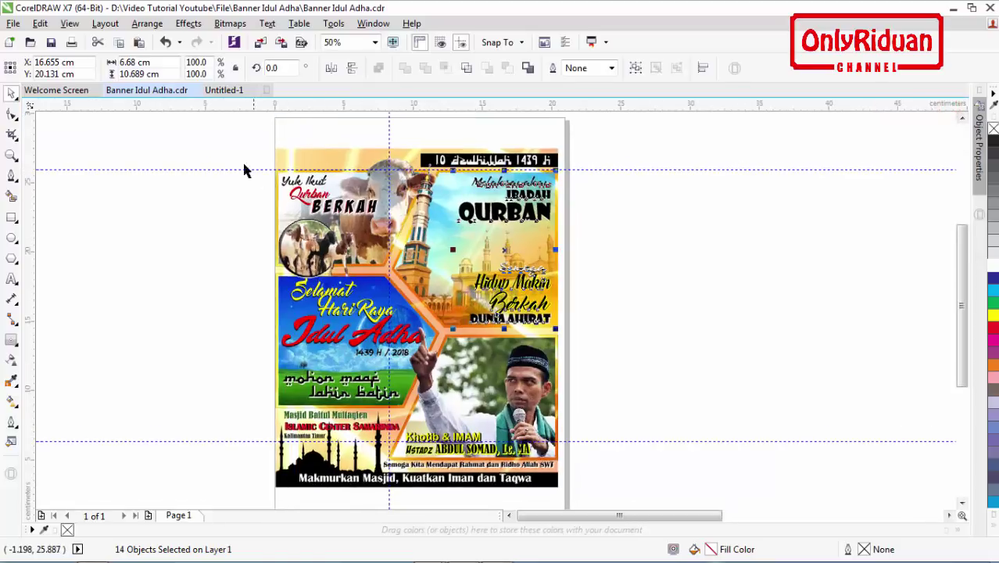
drag(246, 167, 234, 155)
drag(344, 226, 392, 244)
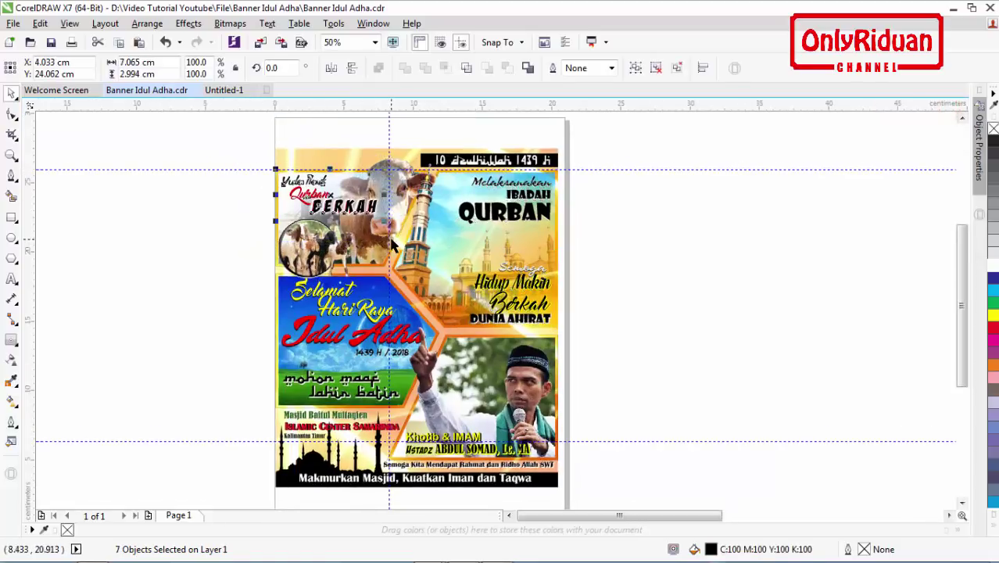
click(224, 90)
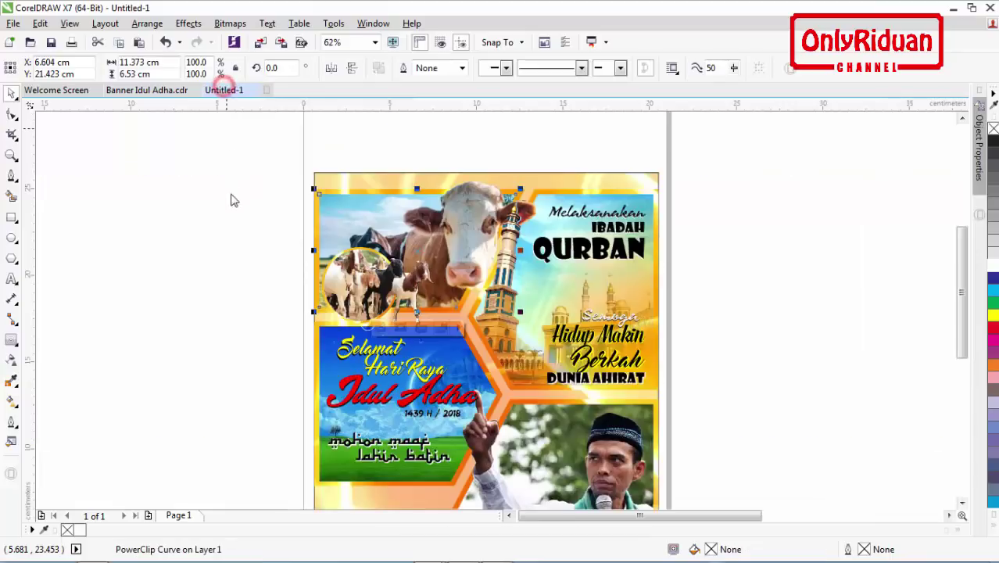
key(ctrl+v)
drag(344, 235, 382, 229)
click(261, 219)
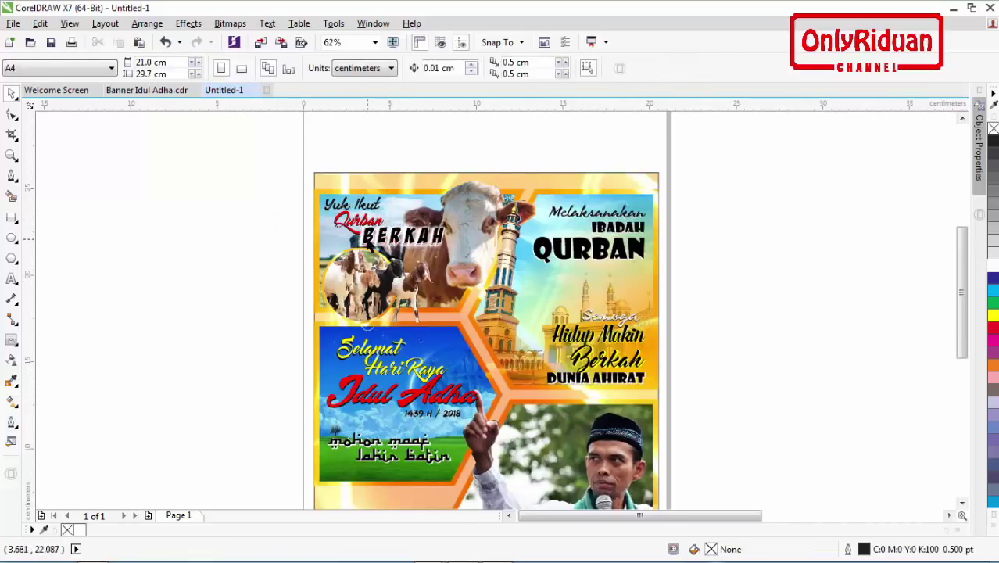
Step: Examine the black BERKAH text's font, white contour and offset over its red copy, restoring its position after the check
scroll(370, 247, up, 3)
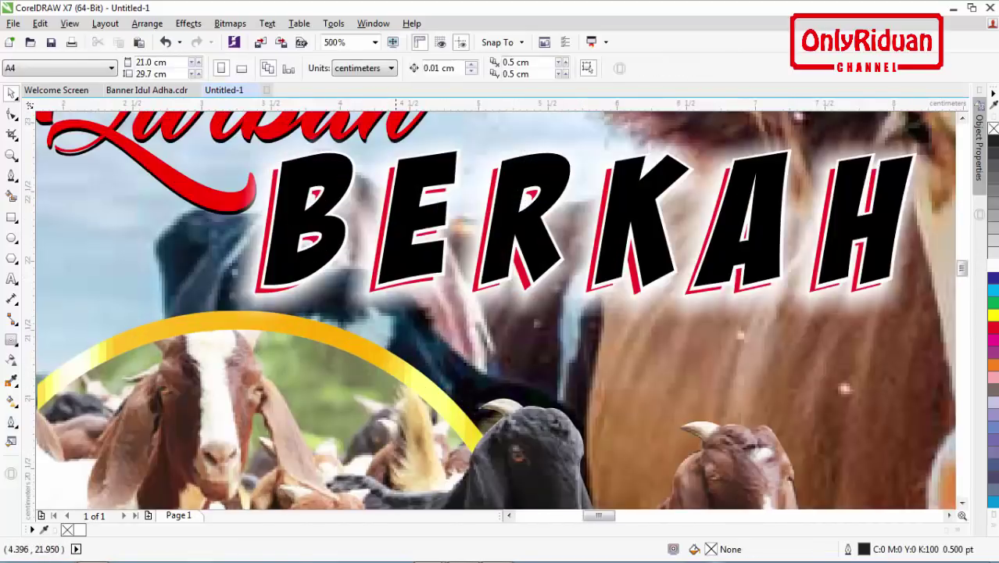
click(387, 257)
mouse_move(391, 254)
mouse_down()
mouse_move(387, 238)
mouse_move(381, 250)
mouse_up()
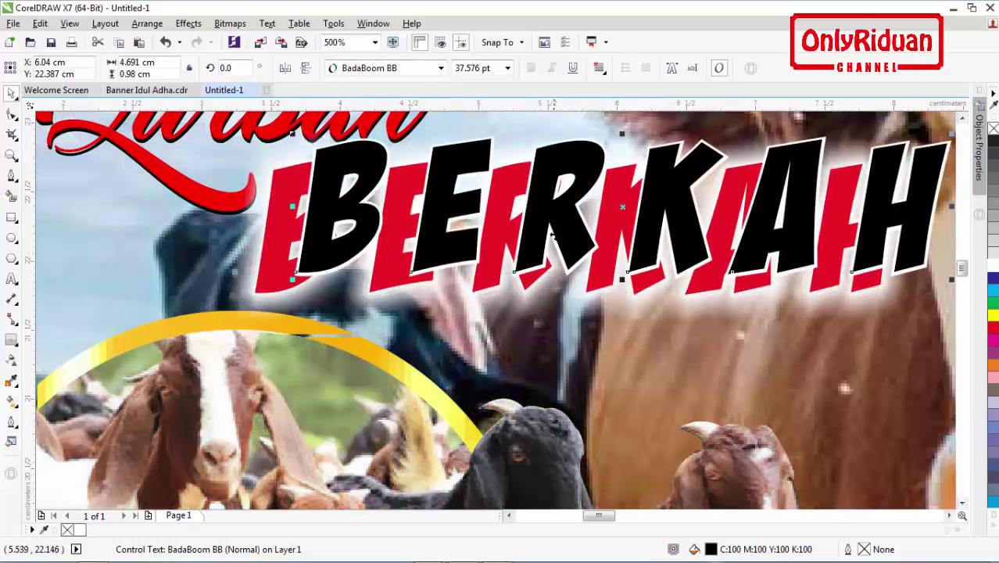
click(12, 341)
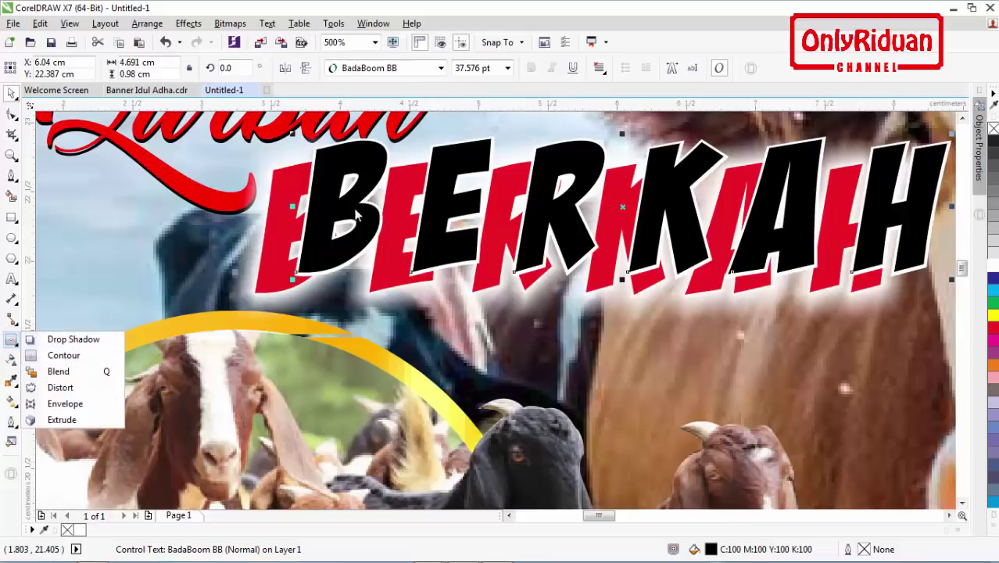
click(360, 212)
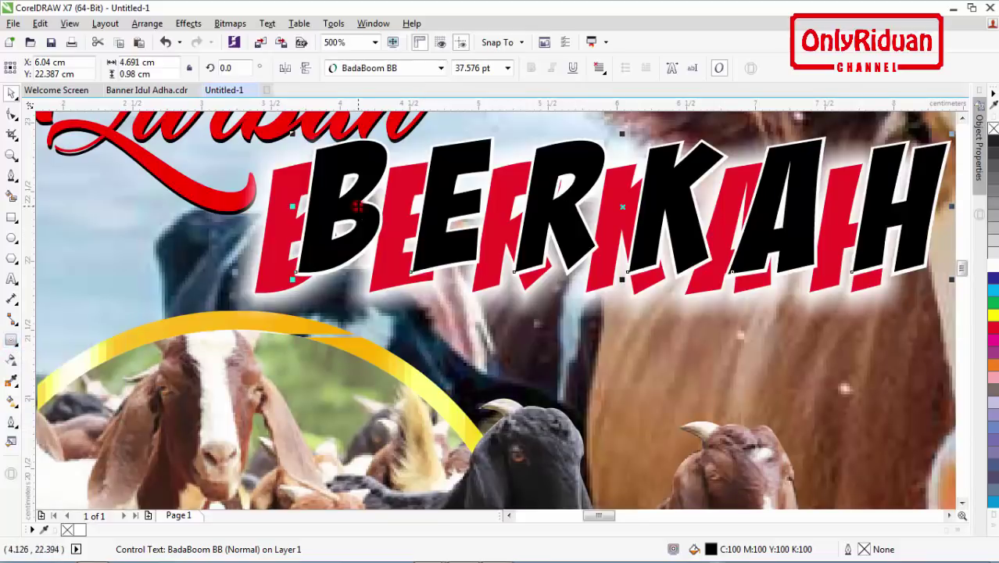
drag(359, 213, 361, 211)
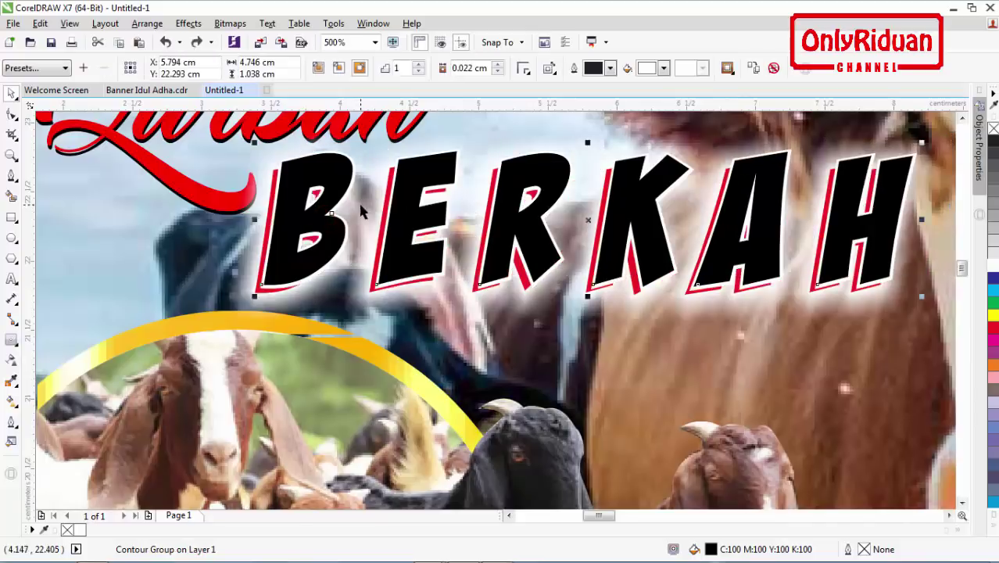
scroll(355, 212, down, 2)
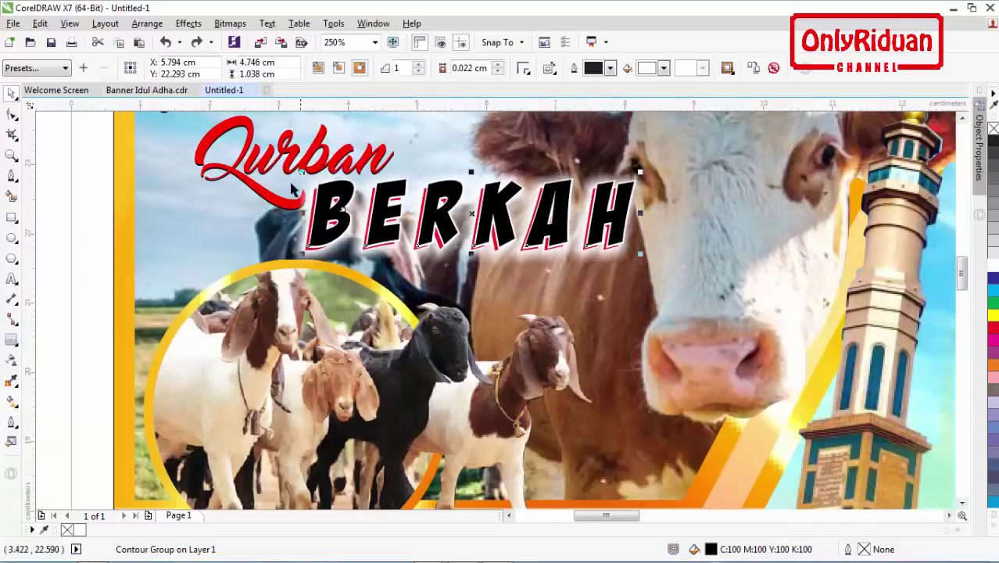
click(254, 140)
drag(254, 141, 297, 141)
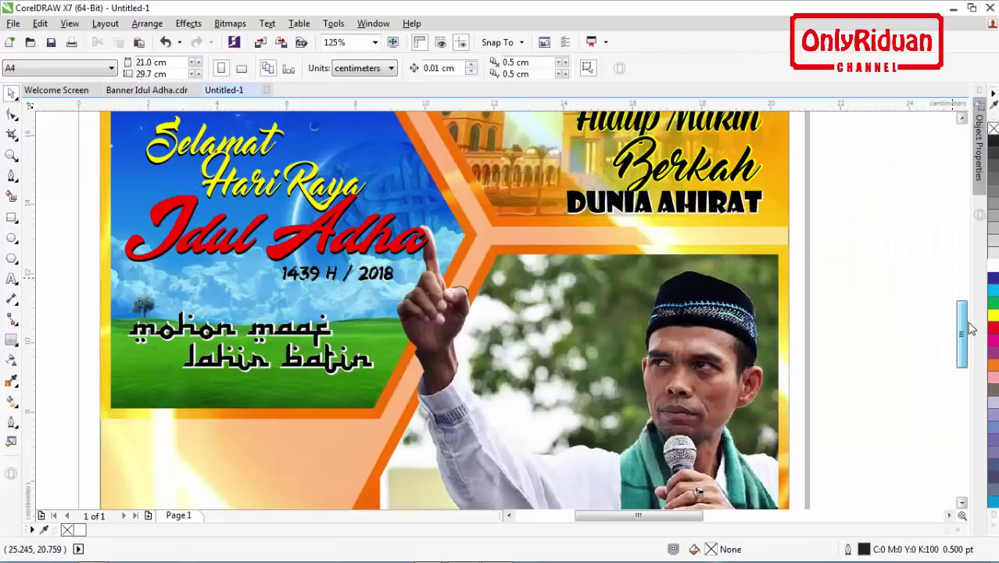
Step: Copy the Khotib & IMAM, Ustadz name and Semoga Kita Mendapat Rahmat texts from Banner Idul Adha.cdr and place them along the preacher photo's lower edge
drag(963, 336, 962, 358)
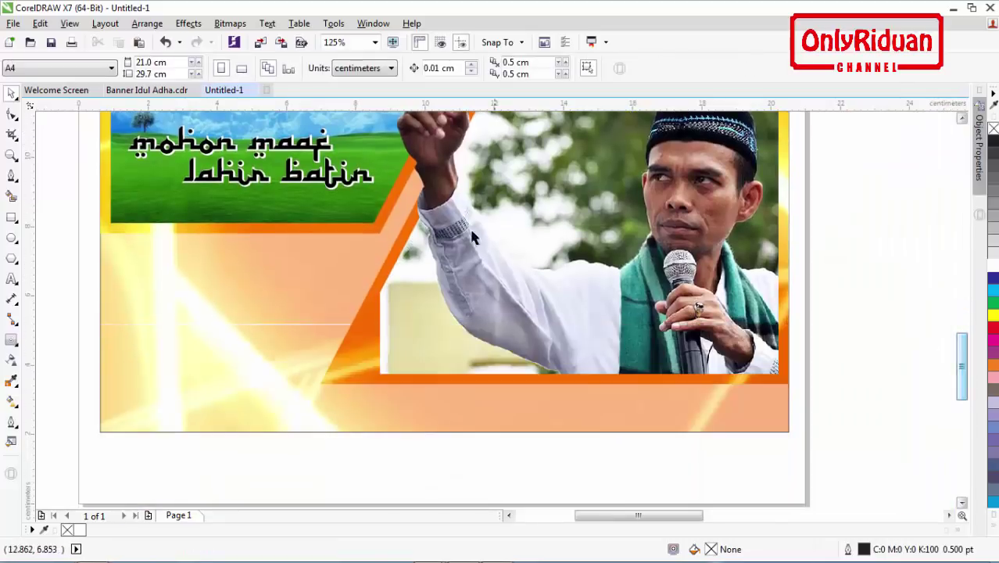
click(149, 90)
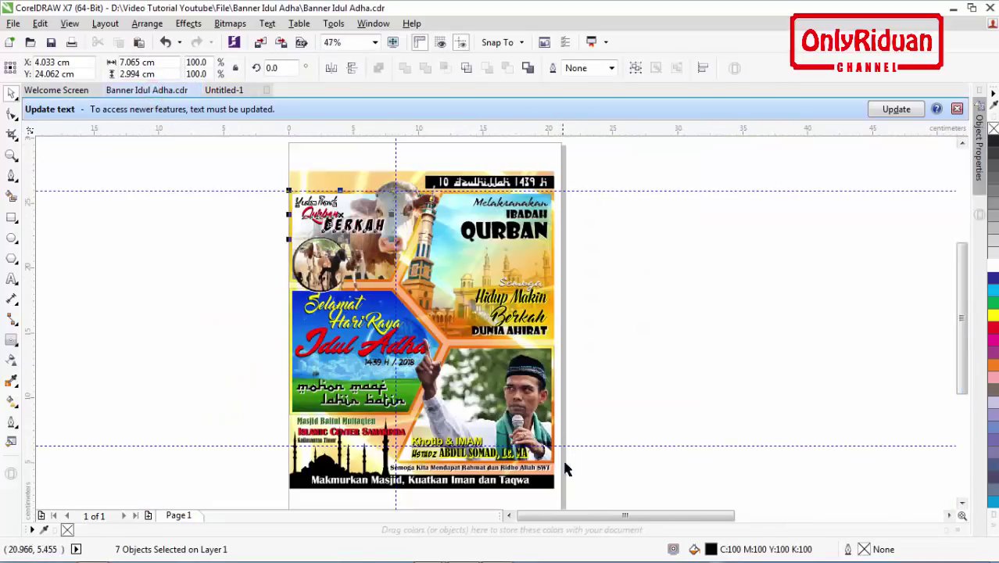
drag(596, 475, 366, 430)
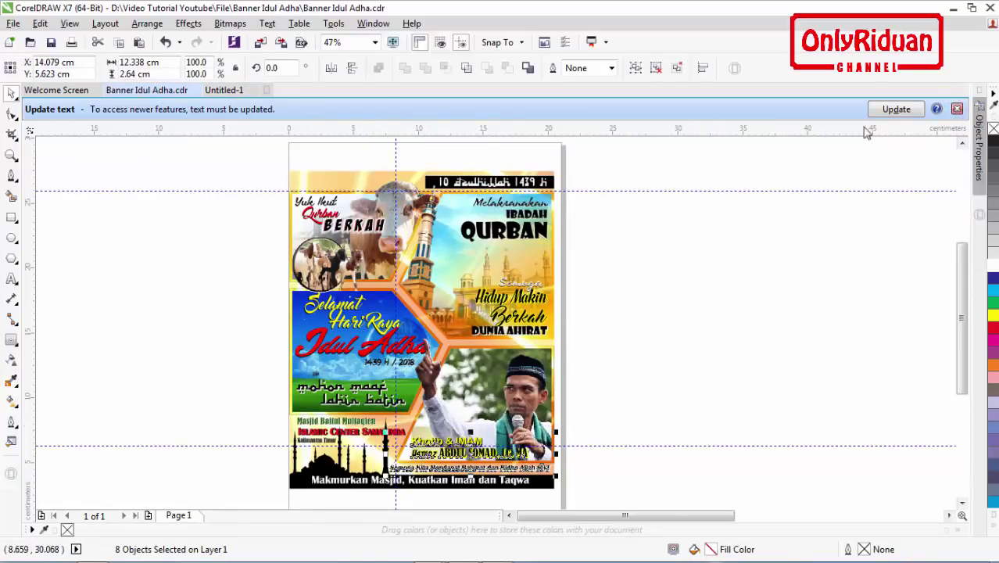
click(957, 109)
click(224, 91)
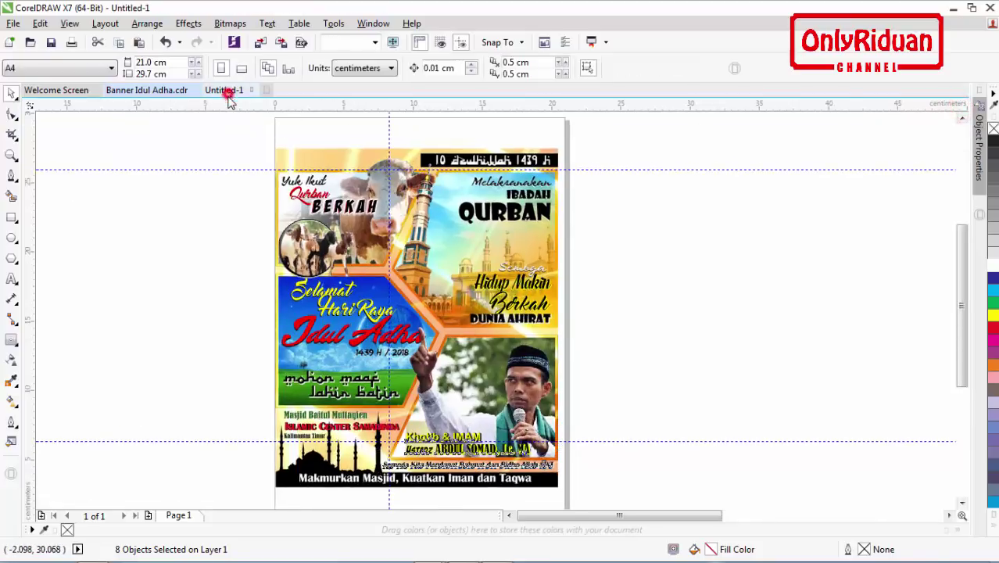
key(ctrl+v)
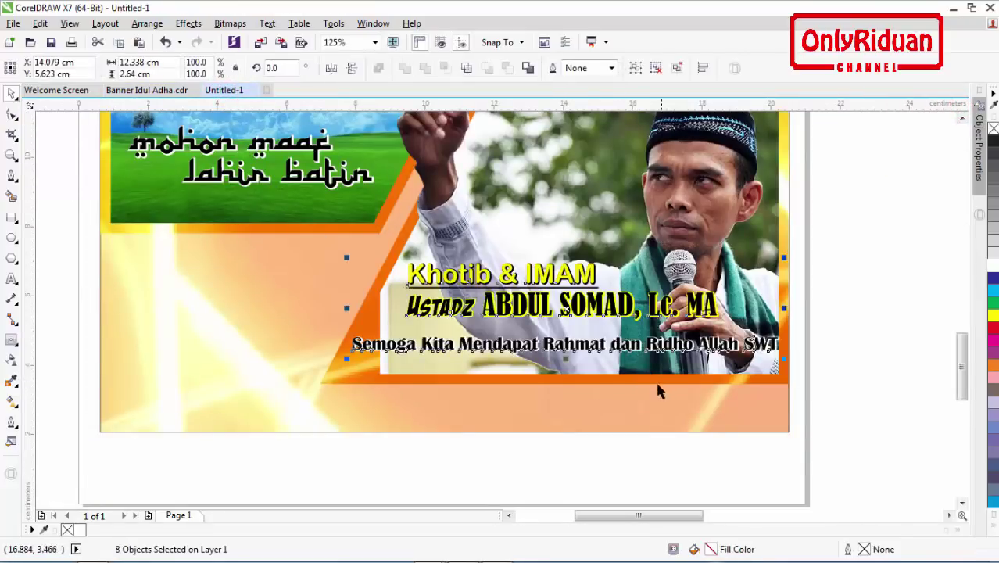
drag(565, 311, 569, 360)
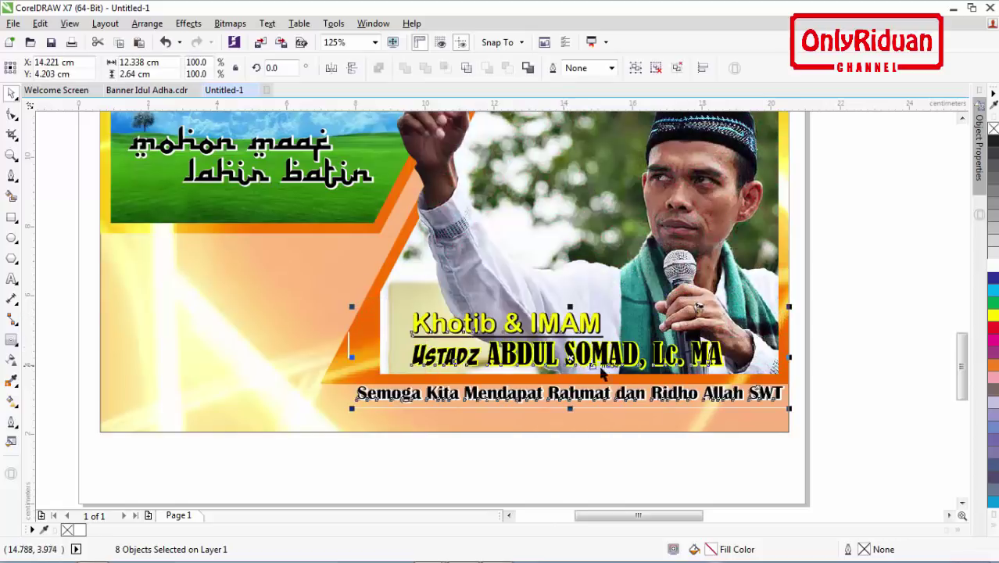
click(820, 408)
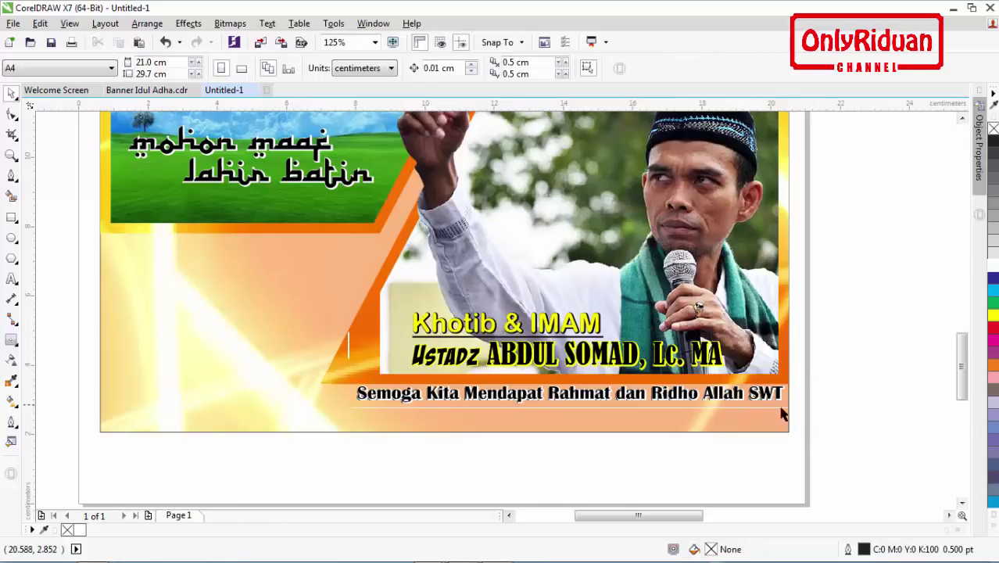
Step: Import mosque.png about 7 cm wide and 3.5 cm high and place it below the page
click(13, 23)
click(79, 250)
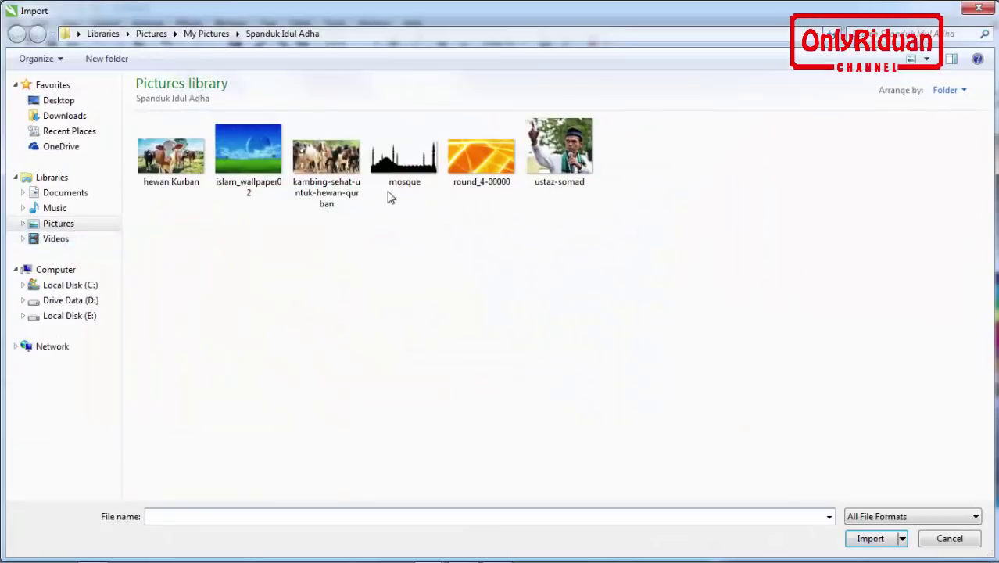
click(391, 180)
click(867, 538)
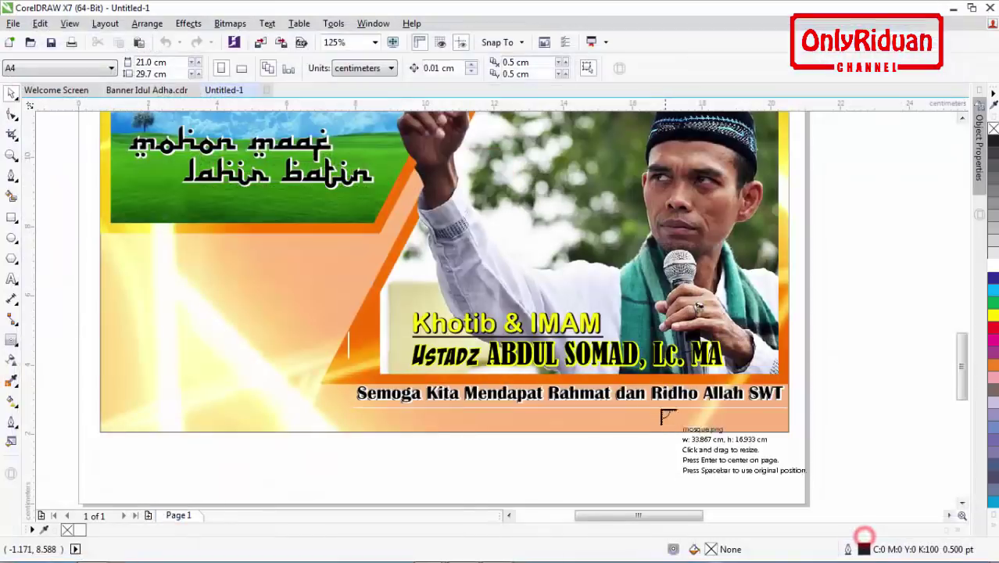
drag(95, 345, 412, 463)
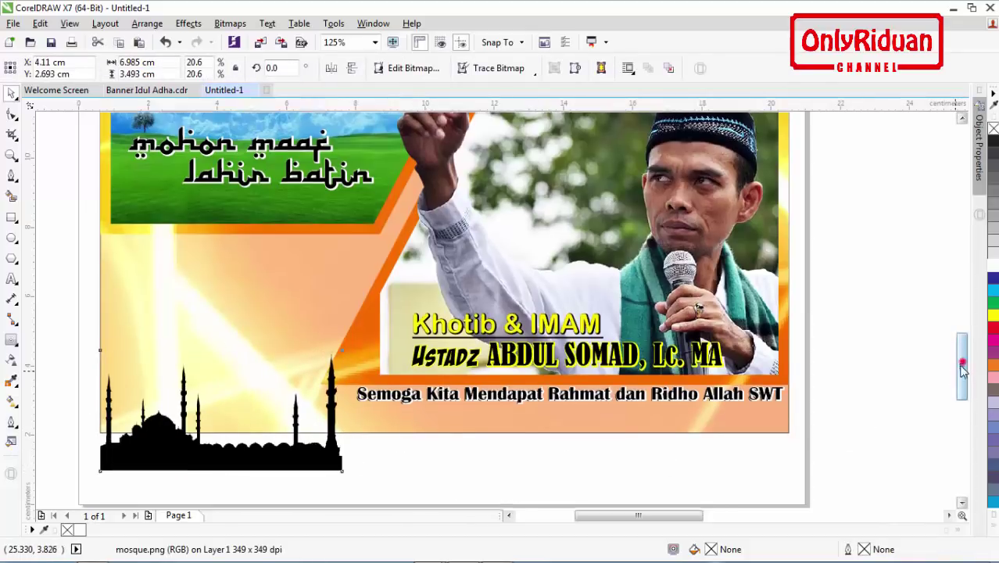
drag(963, 366, 962, 391)
drag(311, 311, 446, 402)
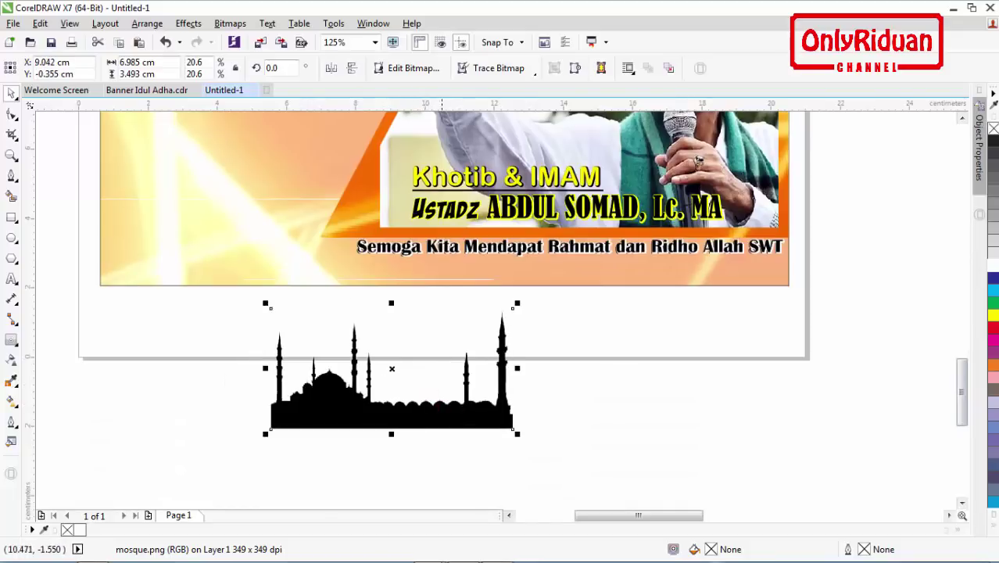
Step: Convert the mosque bitmap to a curve with Quick Trace, delete the original bitmap and move the traced silhouette just below the banner
click(493, 68)
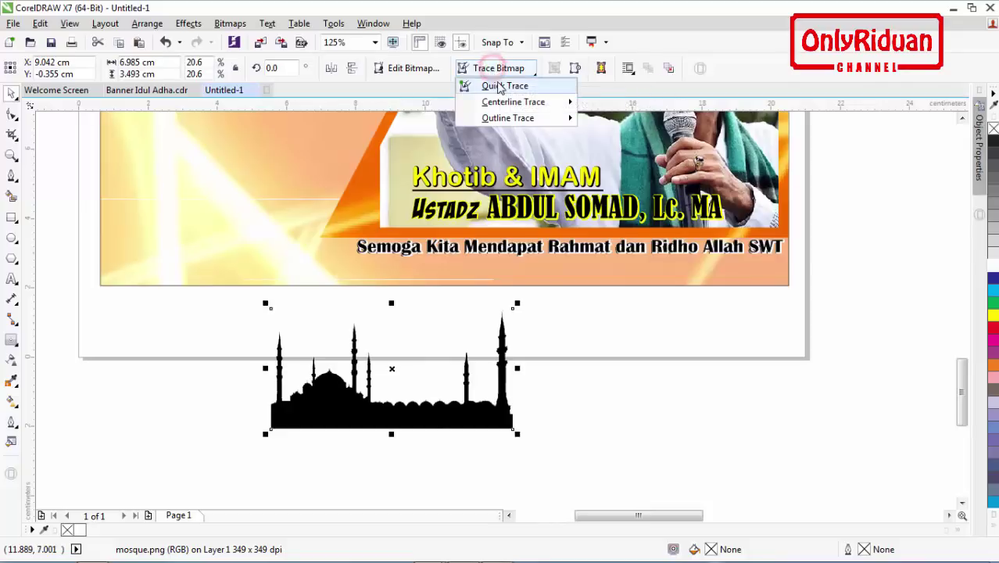
click(495, 83)
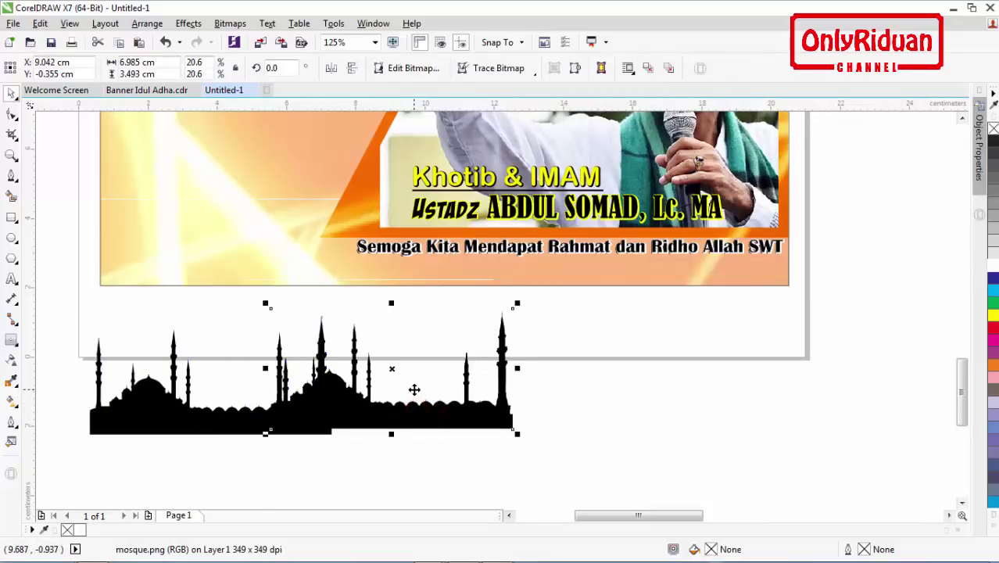
key(Delete)
drag(267, 427, 329, 390)
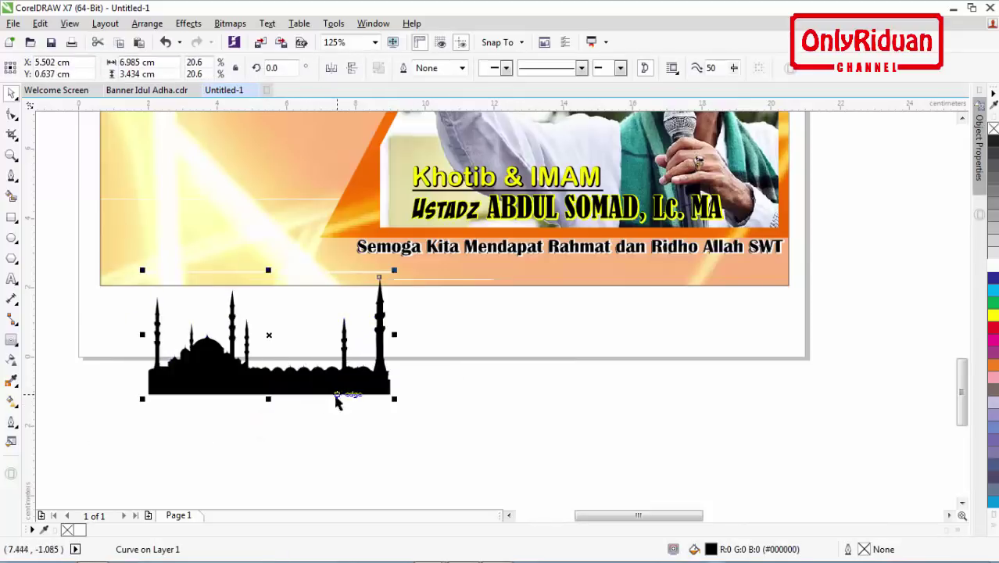
Step: Draw a rectangle about 5.2 by 4.4 cm over the mosque silhouette's right part and trim the silhouette with it
click(12, 219)
drag(475, 415, 295, 263)
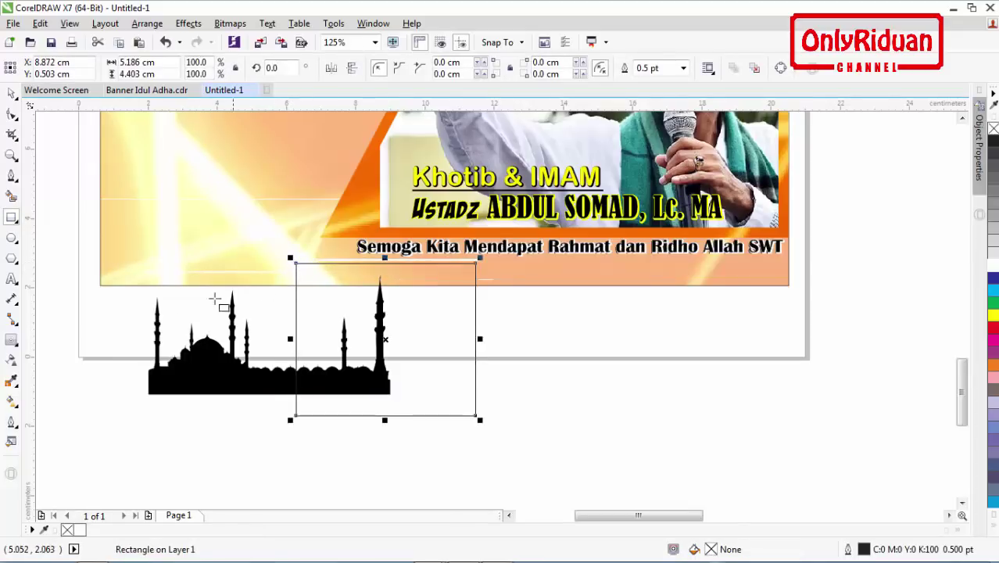
click(12, 92)
drag(567, 461, 132, 256)
click(429, 68)
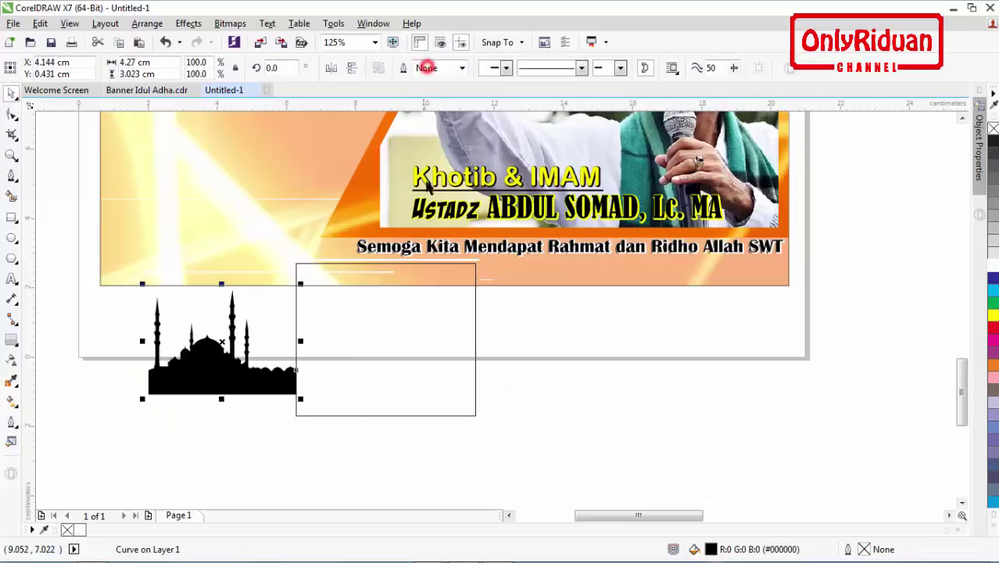
Step: Delete the cutting rectangle and snap the trimmed mosque silhouette to the banner's lower-left corner
click(531, 317)
click(345, 354)
key(Delete)
click(488, 424)
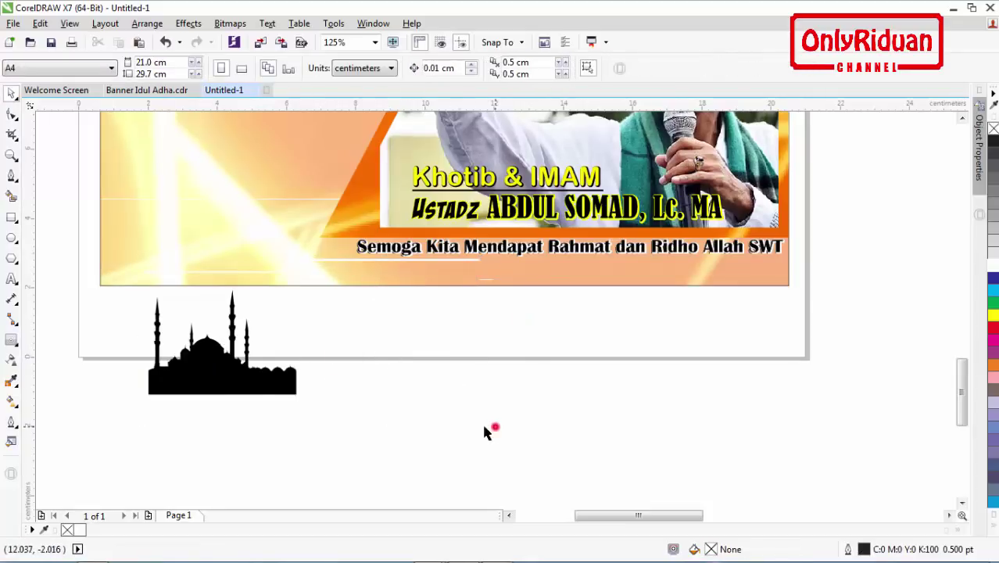
click(262, 395)
drag(146, 393, 100, 285)
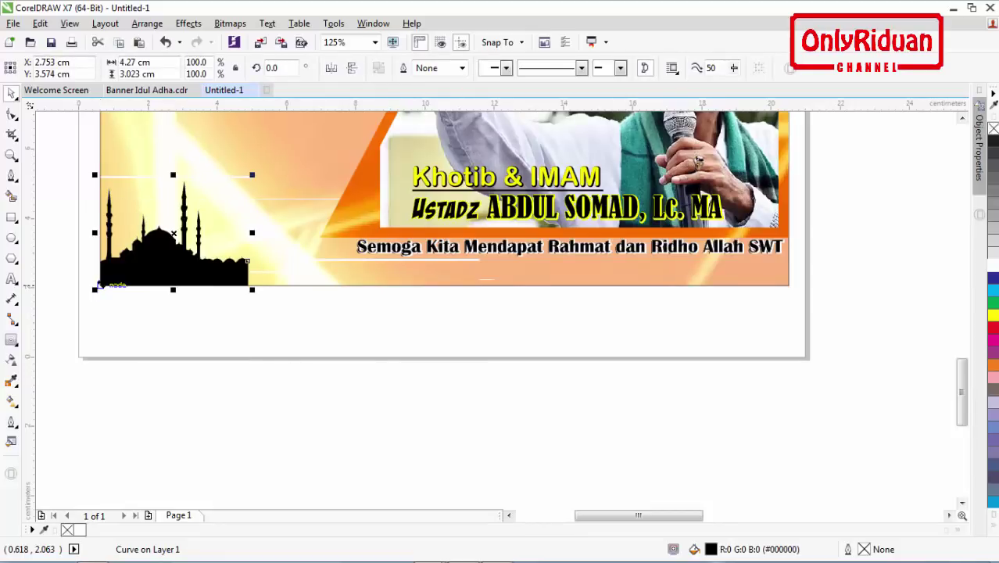
Step: Draw a rectangle about 19.9 by 0.64 cm along the banner's bottom edge and fill it with black
click(310, 324)
click(12, 216)
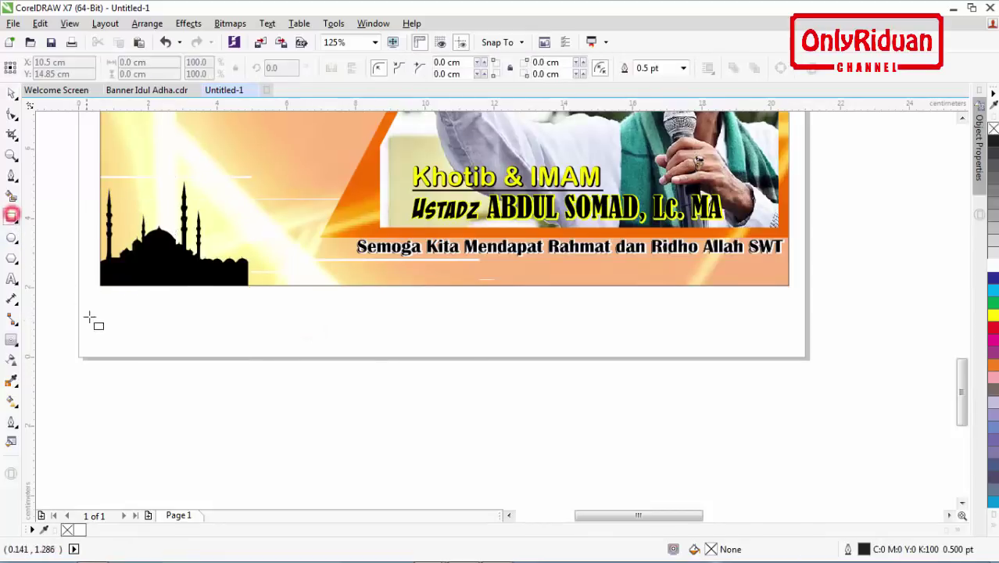
drag(100, 285, 789, 264)
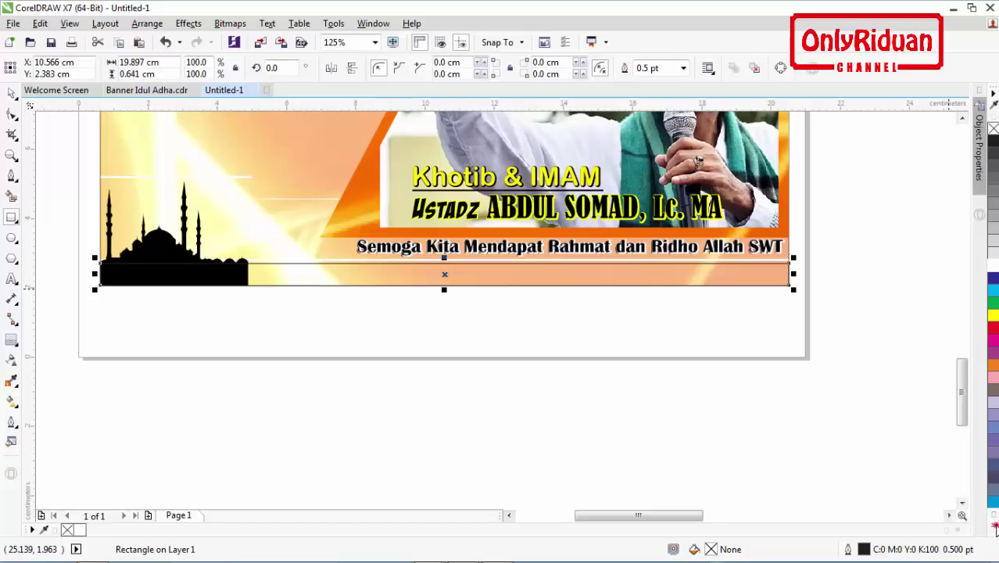
click(994, 528)
click(981, 130)
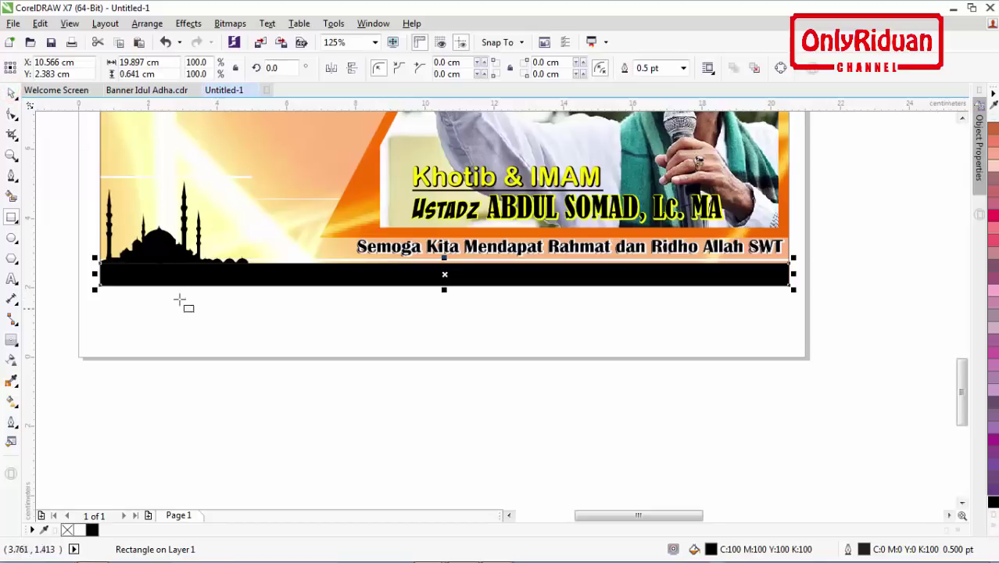
Step: Remove the outline from the black bar at the banner's bottom edge
click(10, 94)
click(146, 309)
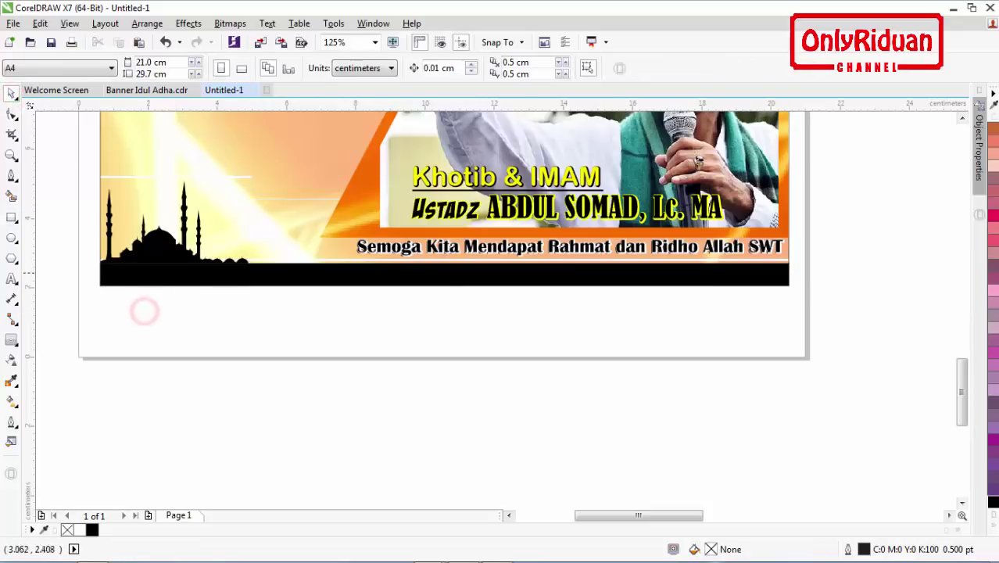
click(324, 278)
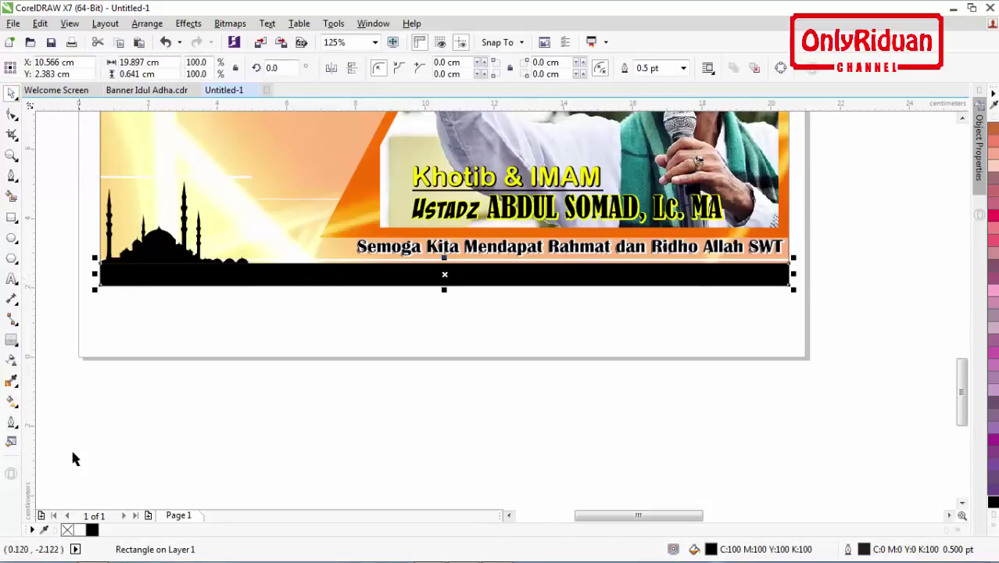
right_click(67, 531)
click(166, 320)
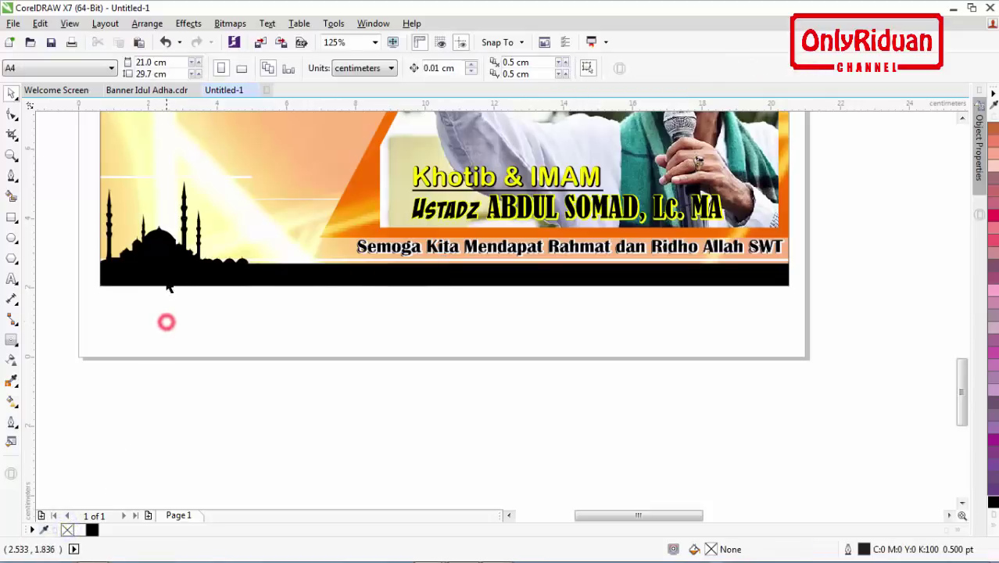
Step: Group the black bar with the mosque silhouette
click(335, 275)
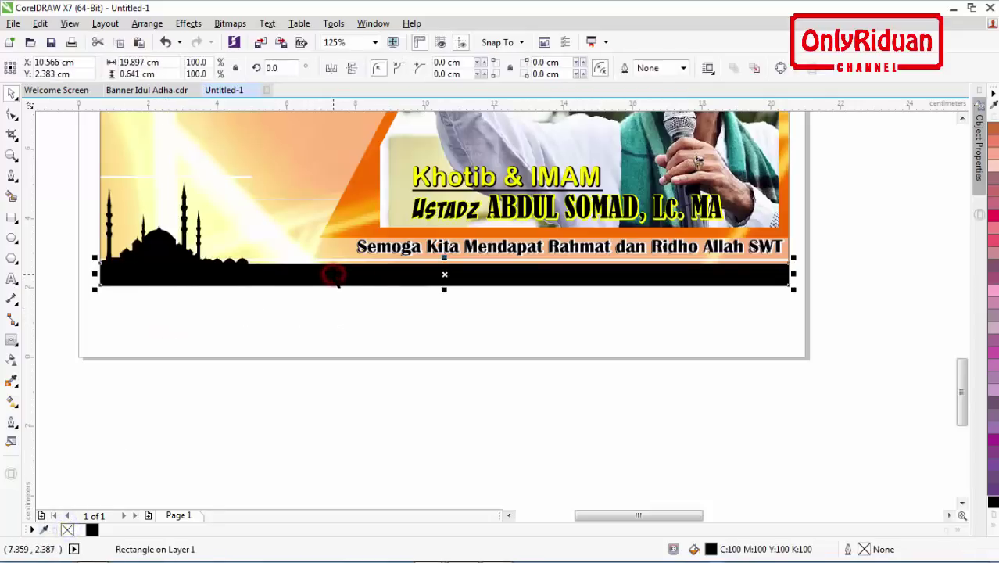
shift+click(172, 235)
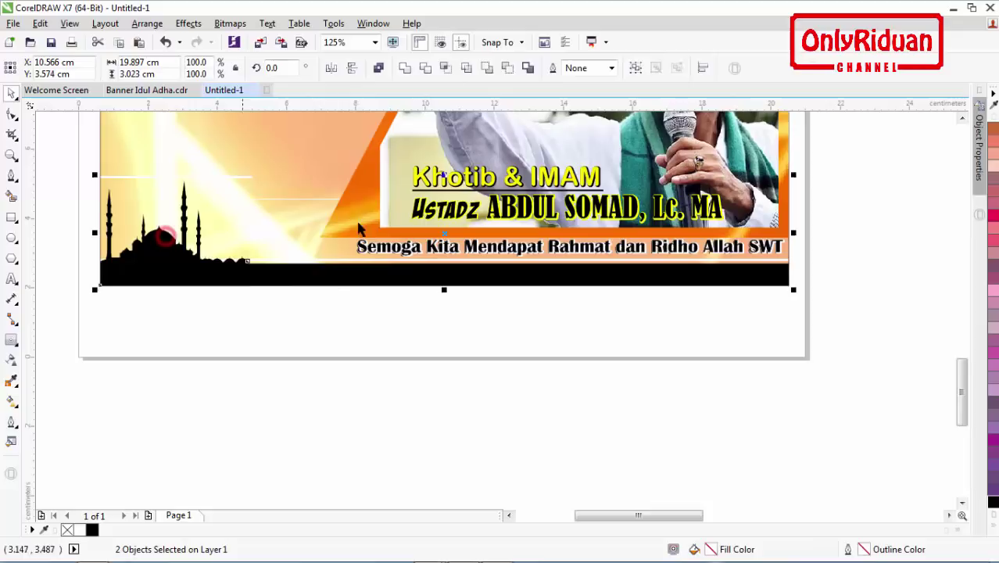
click(637, 67)
click(390, 325)
Step: Copy the Masjid Baitul Muttaqien, Islamic Center Samarinda and Kalimantan Timur texts from Banner Idul Adha.cdr into Untitled-1
scroll(379, 330, down, 2)
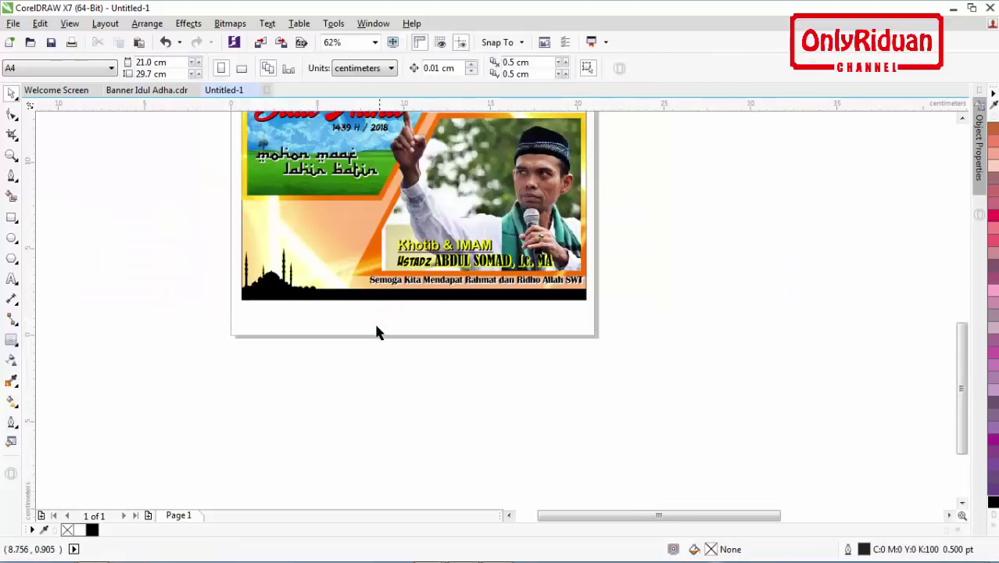
click(146, 90)
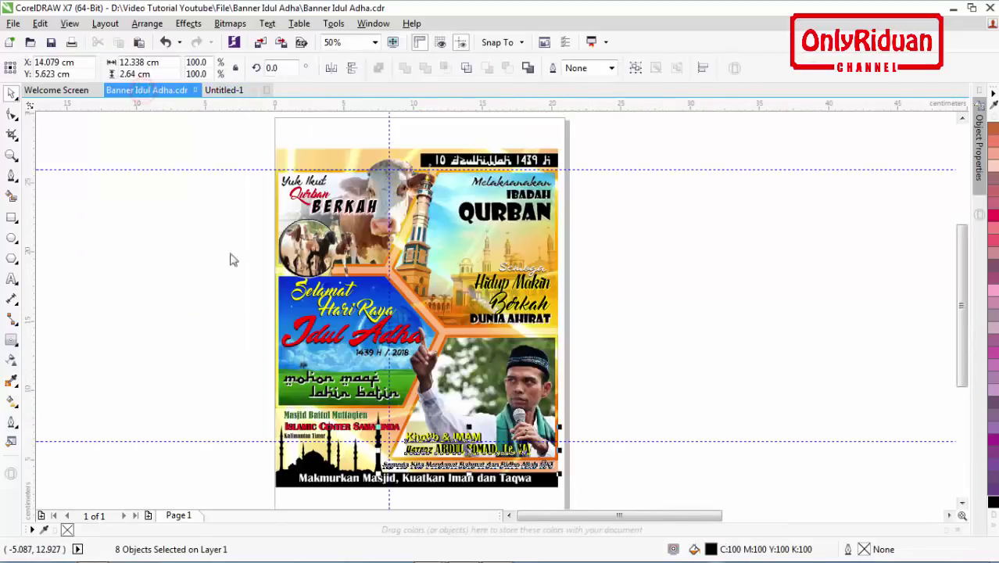
drag(250, 395, 411, 458)
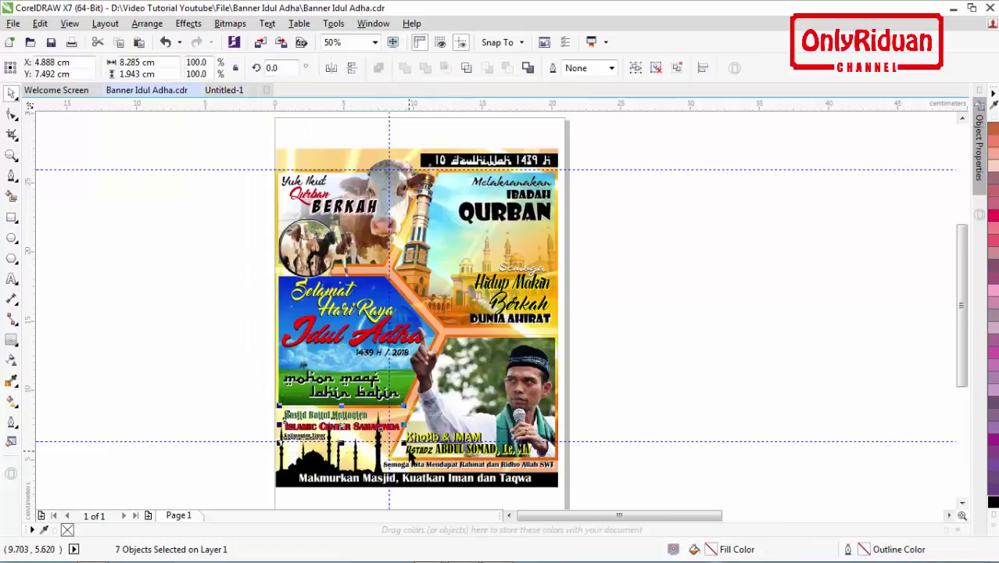
click(223, 90)
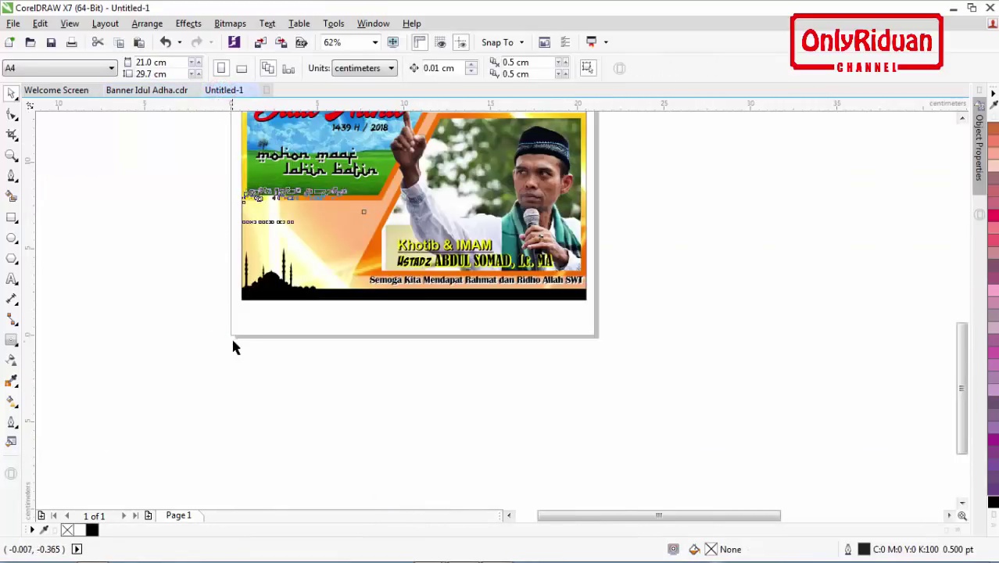
Step: Place the pasted mosque name texts above the silhouette and shrink them to fit beside the preacher's photo
drag(316, 210, 321, 233)
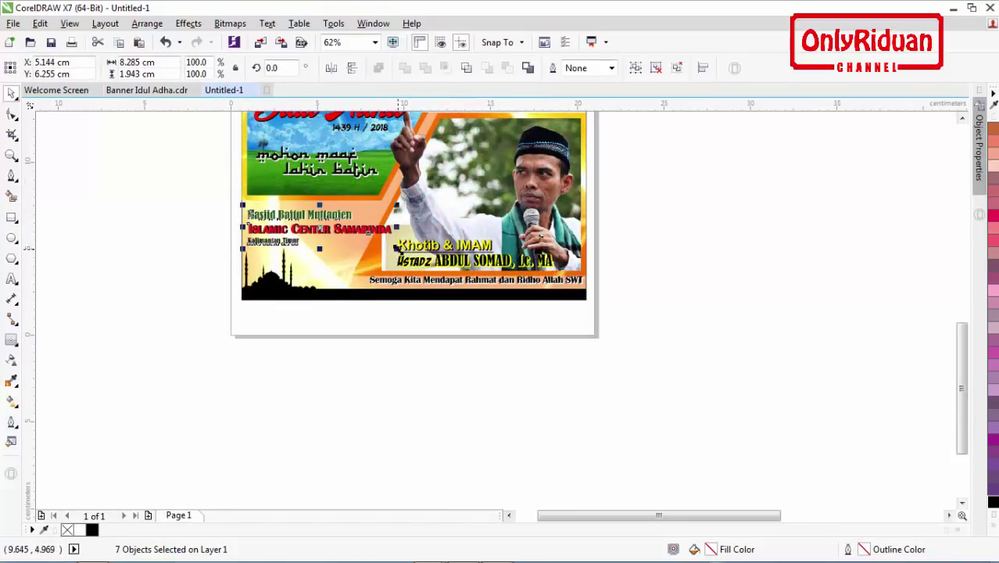
drag(397, 248, 378, 261)
click(201, 234)
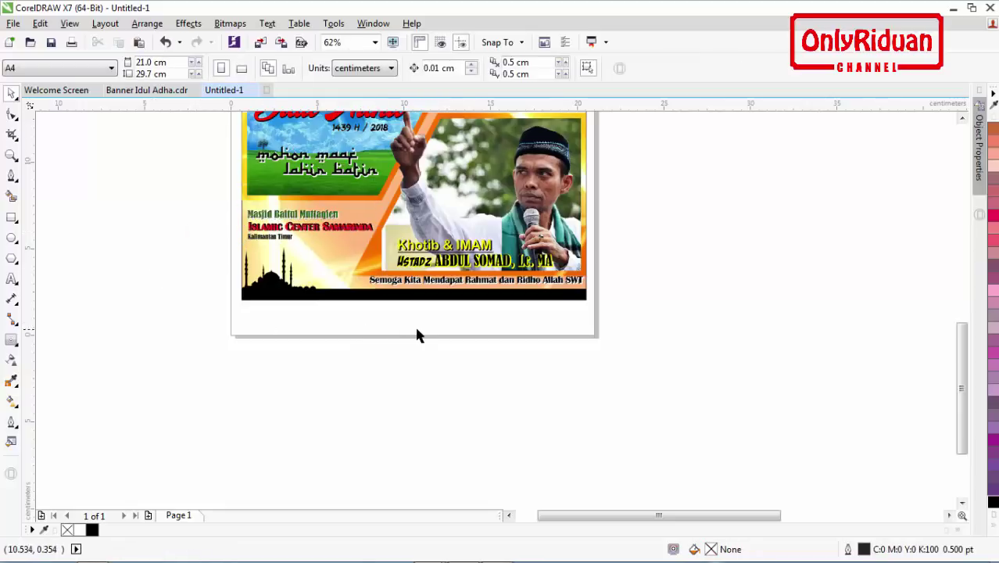
Step: Copy the slogan "Makmurkan Masjid, Kuatkan Iman dan Taqwa" from Banner Idul Adha.cdr into Untitled-1 and move it below the banner
click(153, 90)
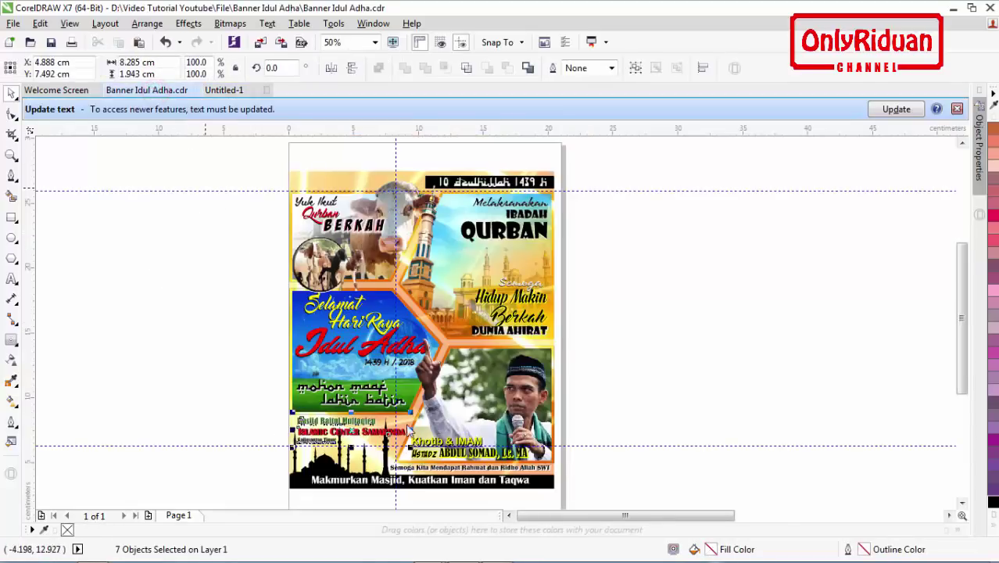
click(419, 482)
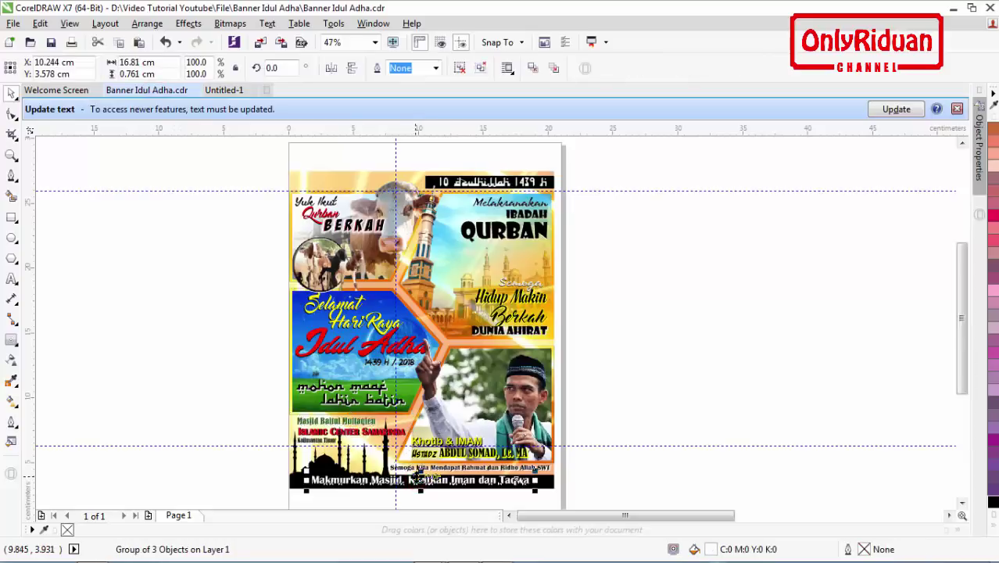
click(526, 504)
drag(551, 504, 305, 486)
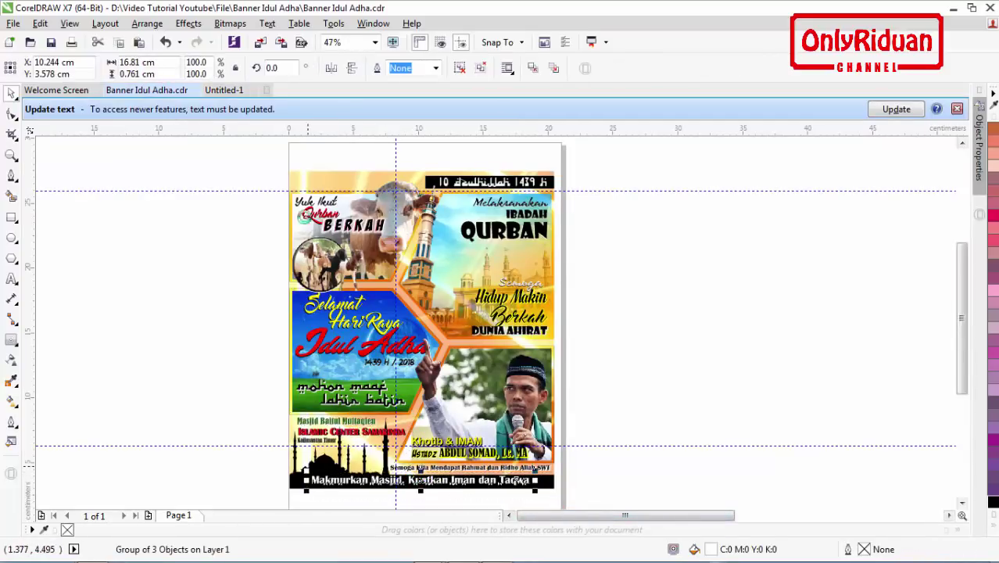
click(224, 90)
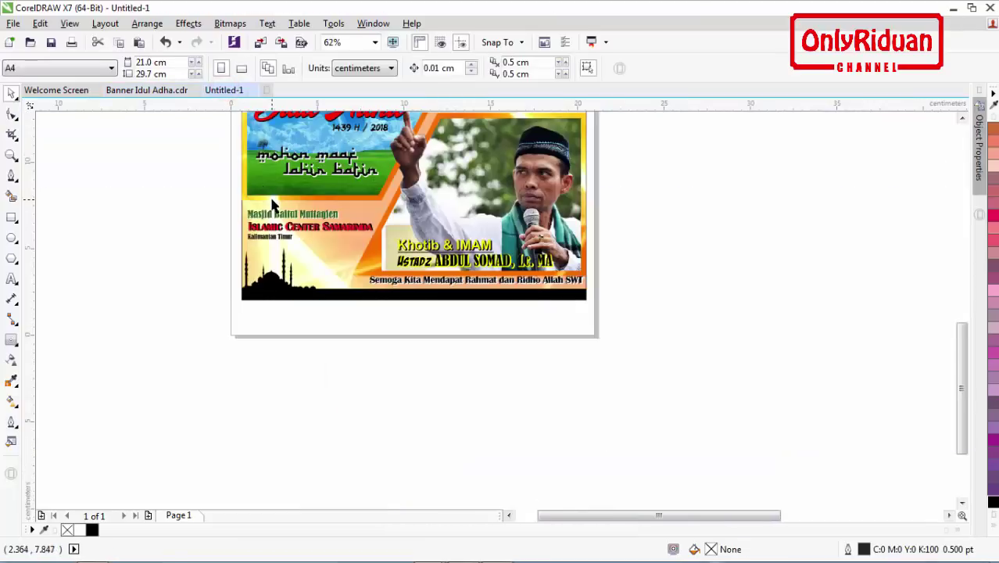
key(ctrl+v)
scroll(415, 302, up, 2)
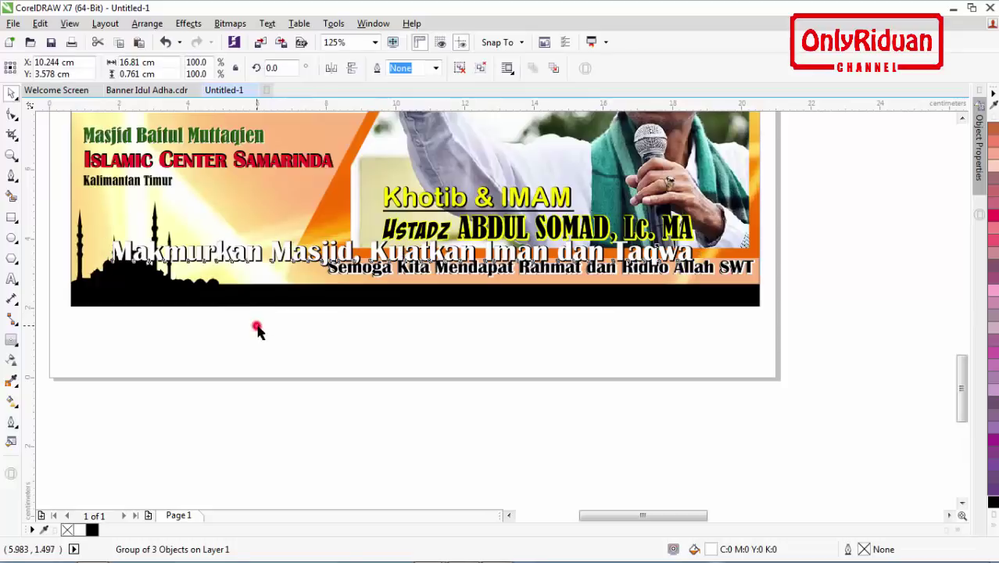
click(257, 326)
click(346, 292)
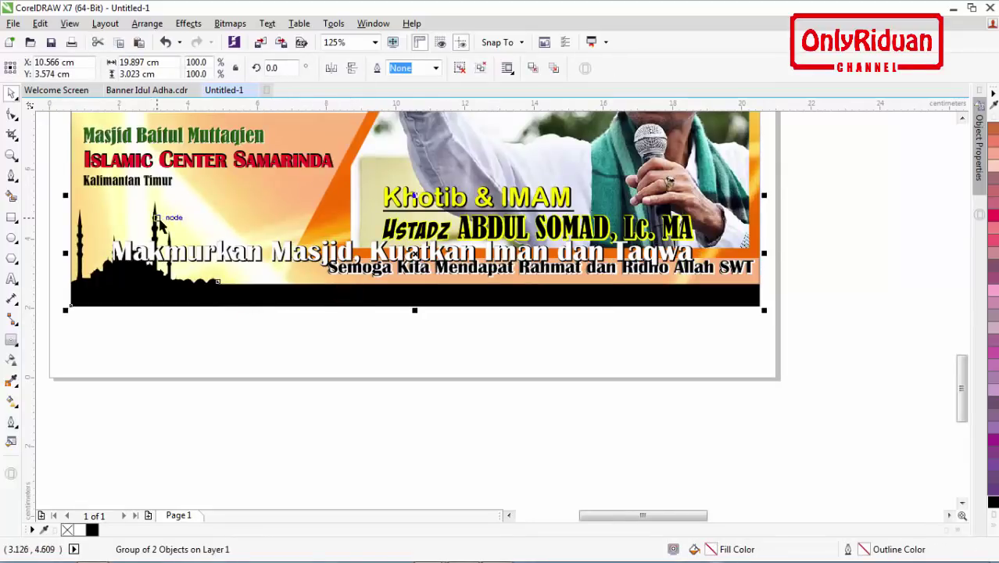
click(188, 331)
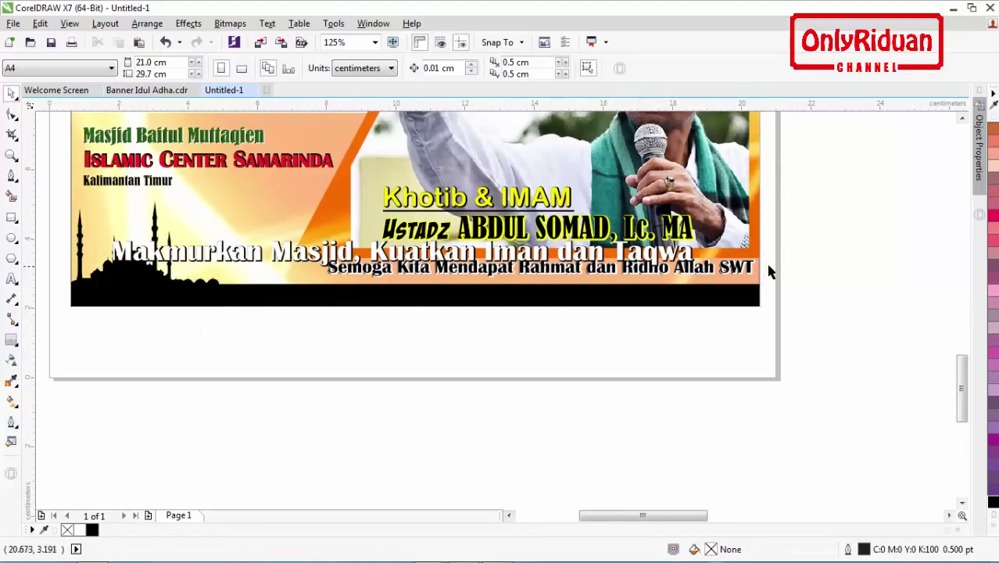
click(408, 268)
drag(402, 252, 402, 384)
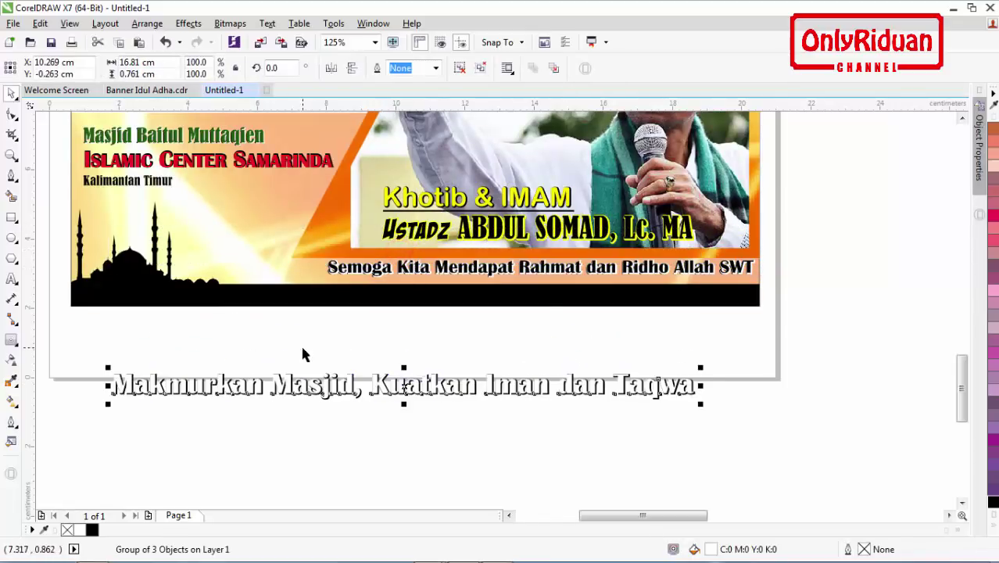
Step: Ungroup the mosque silhouette from the black bar and enlarge the silhouette to about 5.7 by 4.05 cm
click(181, 276)
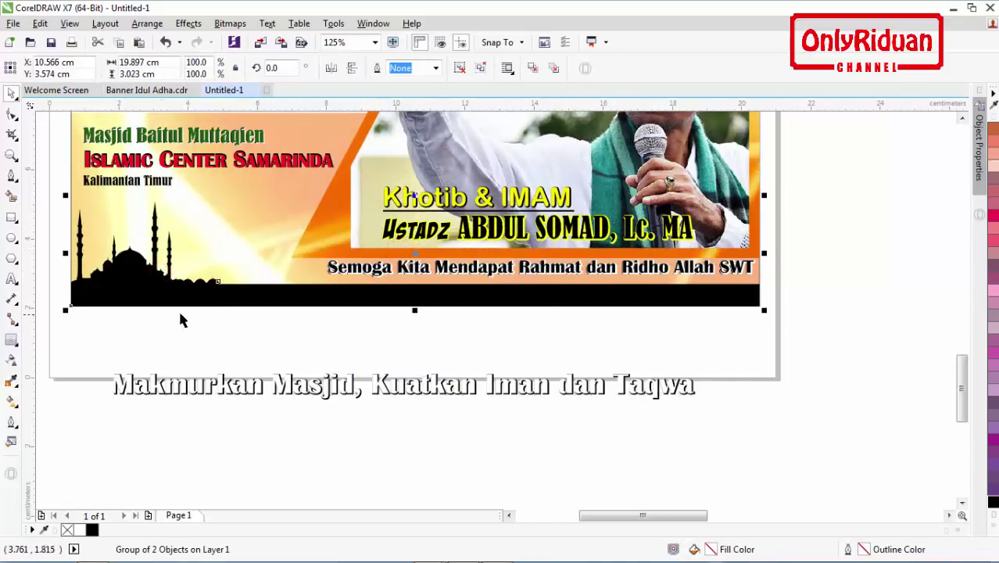
click(460, 68)
click(74, 324)
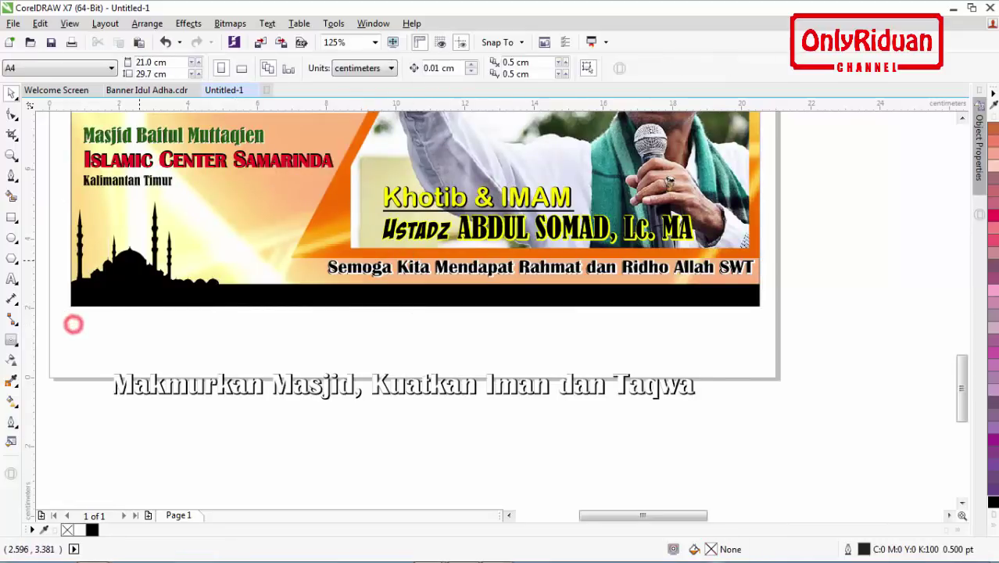
click(139, 261)
drag(222, 194, 336, 160)
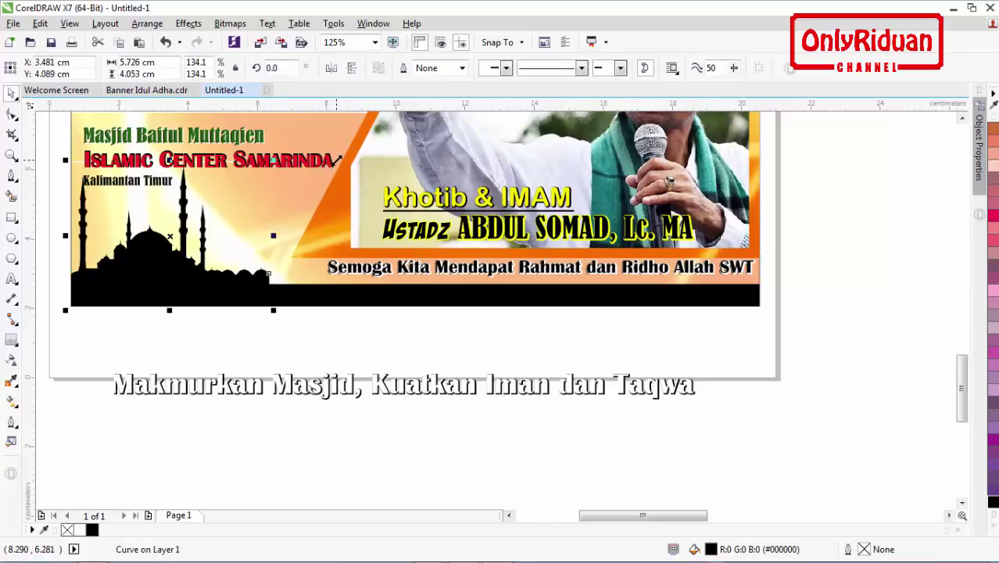
Step: Raise the black bar's upper edge to make it about 0.75 cm high, just below the Semoga Kita line
click(308, 291)
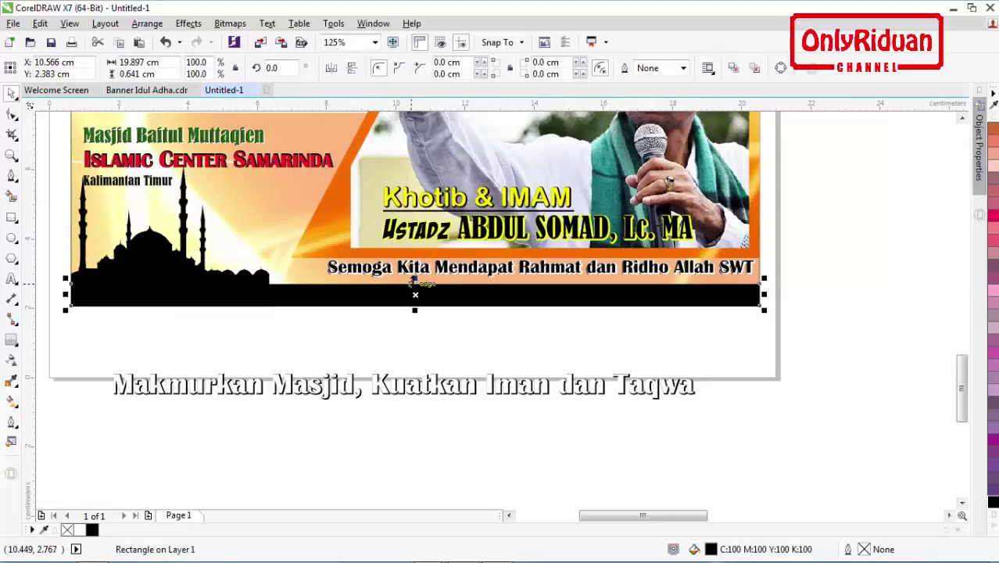
mouse_move(409, 277)
mouse_down()
mouse_move(397, 268)
mouse_move(415, 279)
mouse_move(415, 267)
mouse_up()
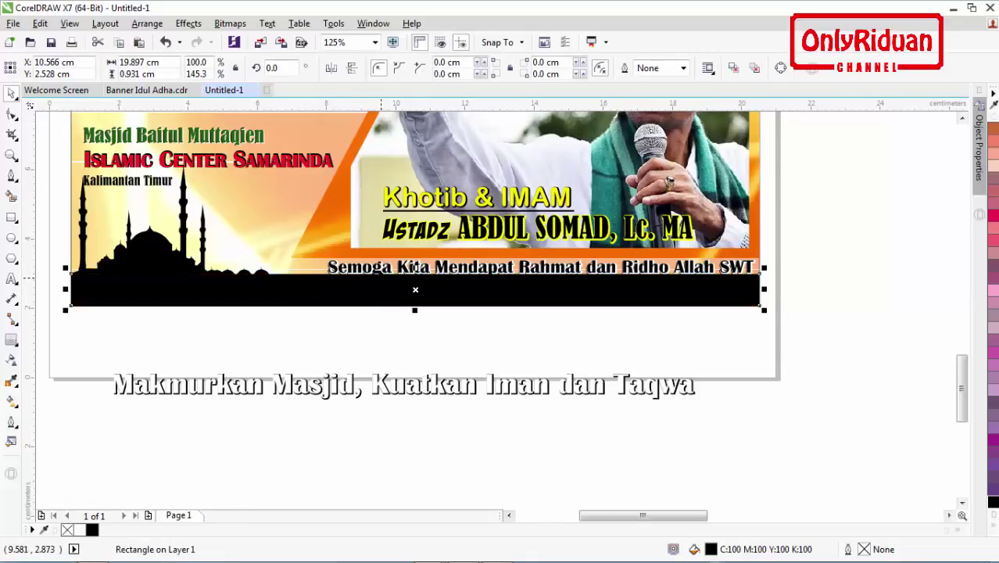
scroll(380, 273, up, 2)
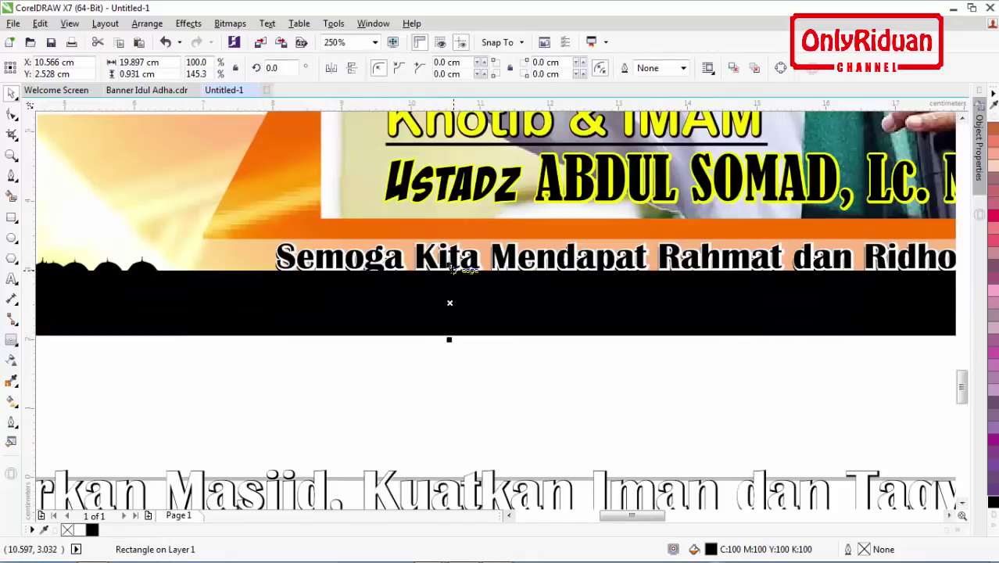
drag(450, 268, 452, 277)
scroll(450, 278, down, 2)
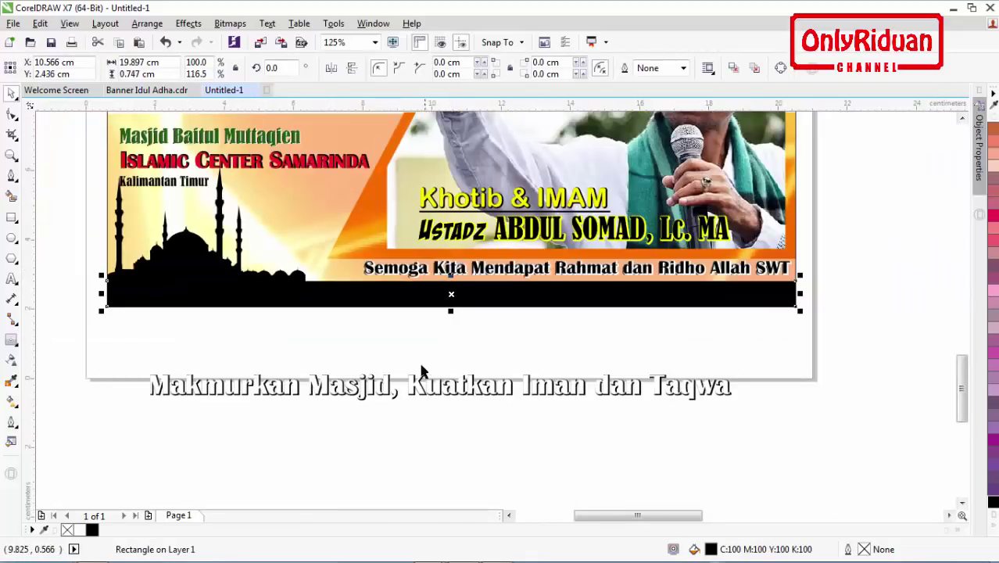
Step: Place the Makmurkan Masjid slogan on the black bar and shrink it to about 15.2 by 0.69 cm
click(464, 407)
drag(442, 386, 441, 297)
drag(365, 307, 367, 300)
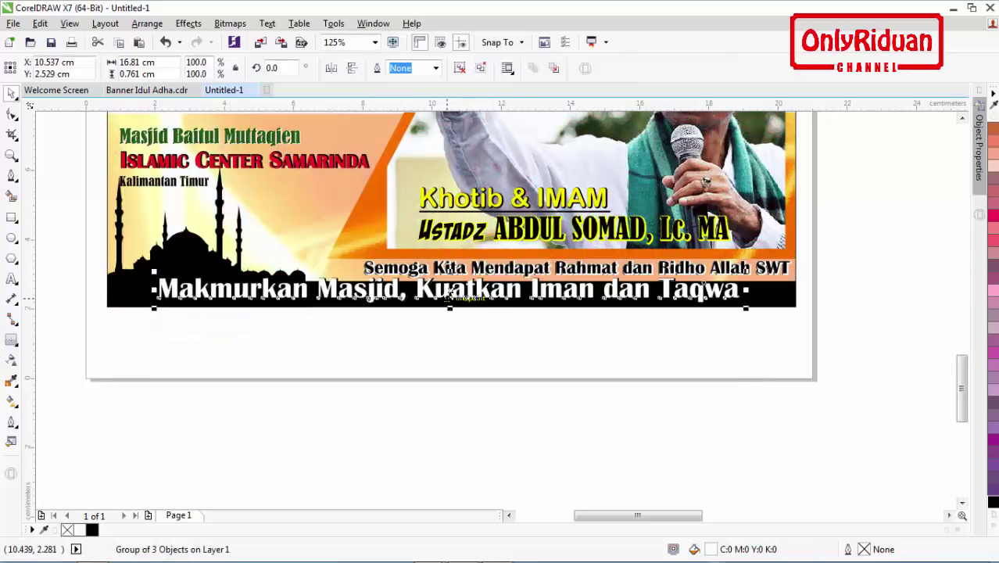
drag(482, 296, 484, 295)
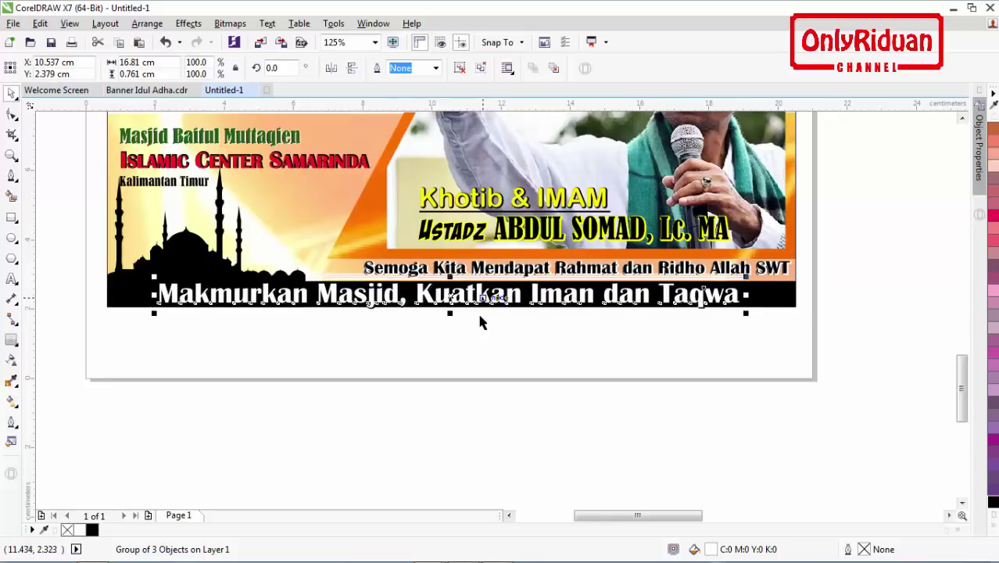
drag(746, 313, 716, 342)
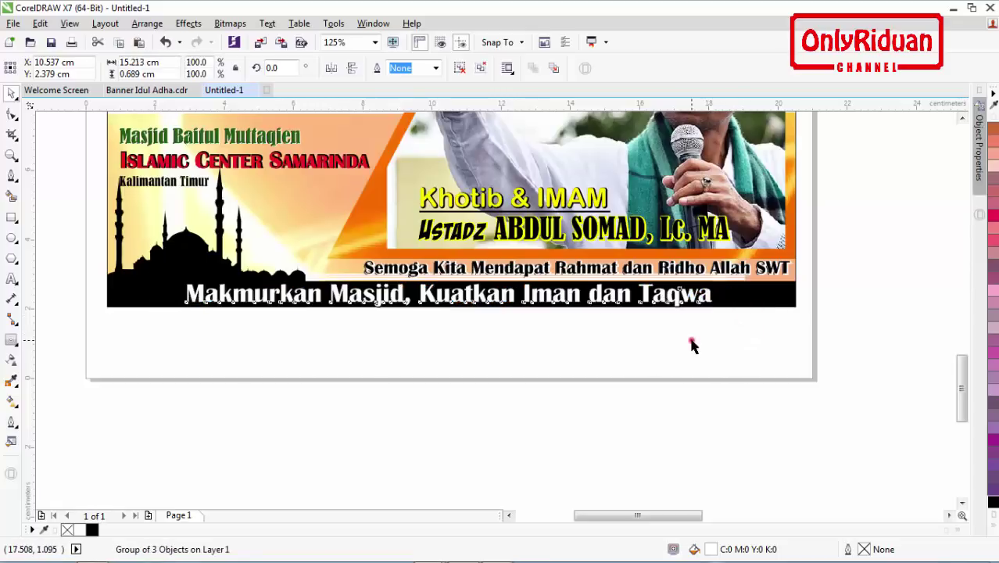
click(692, 341)
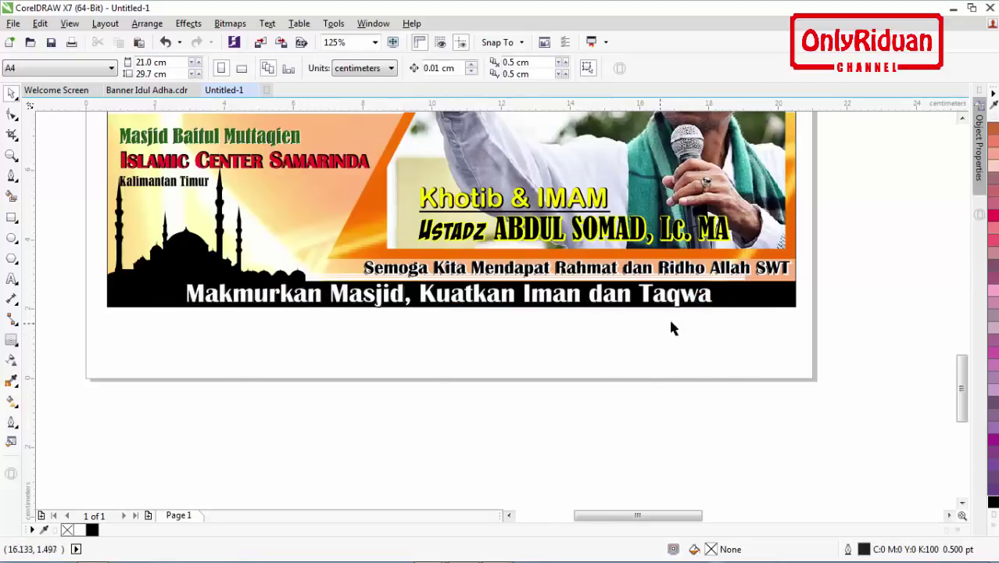
scroll(258, 267, down, 1)
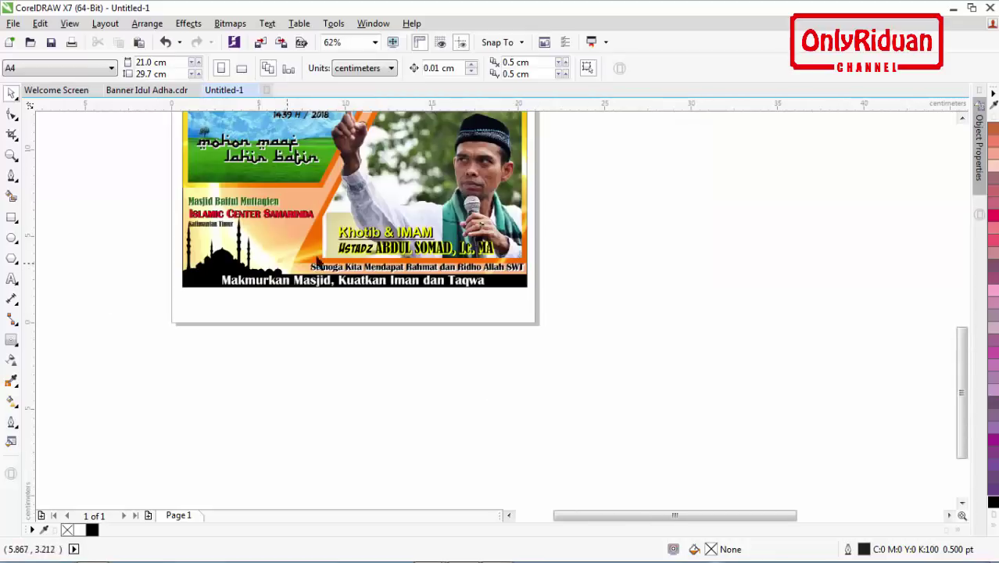
click(962, 115)
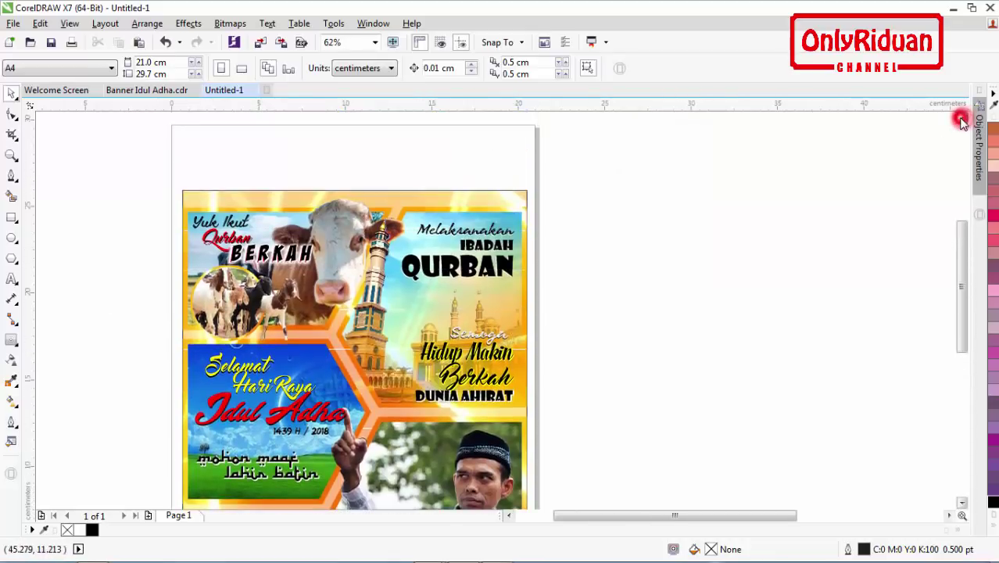
Step: Copy the white-on-black 10 Dzulhijjah 1439 H date strip from Banner Idul Adha.cdr into Untitled-1
click(146, 90)
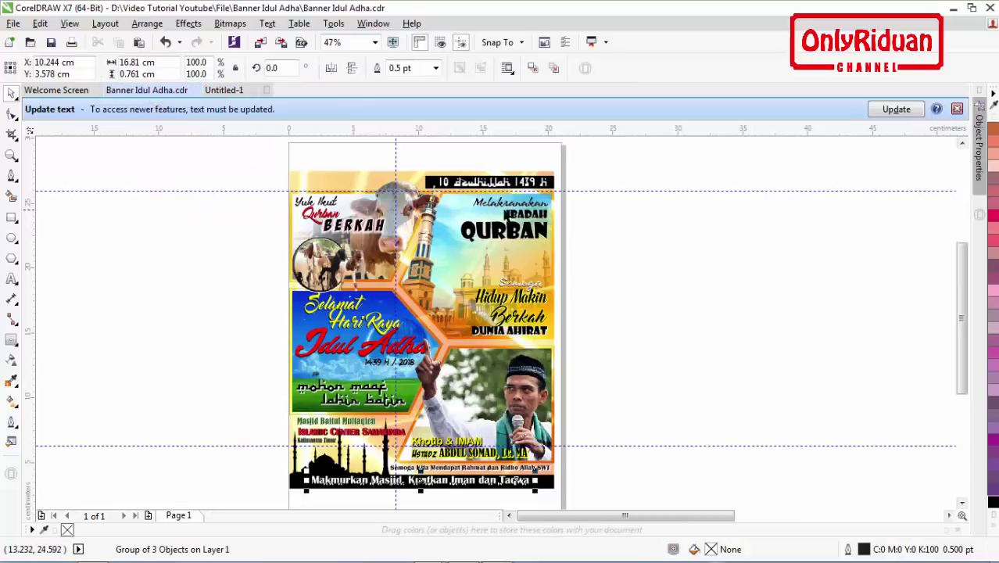
drag(585, 197, 406, 170)
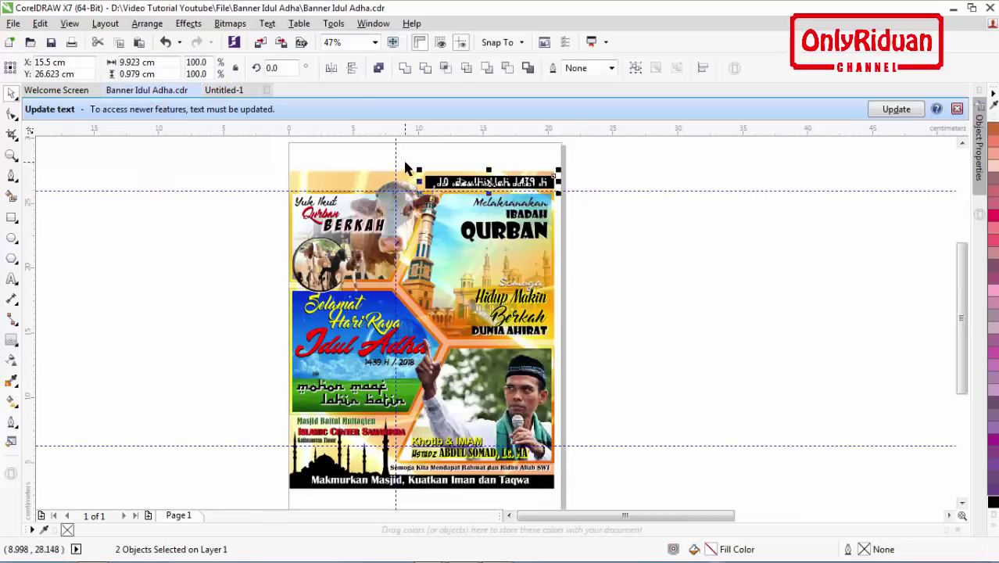
click(233, 90)
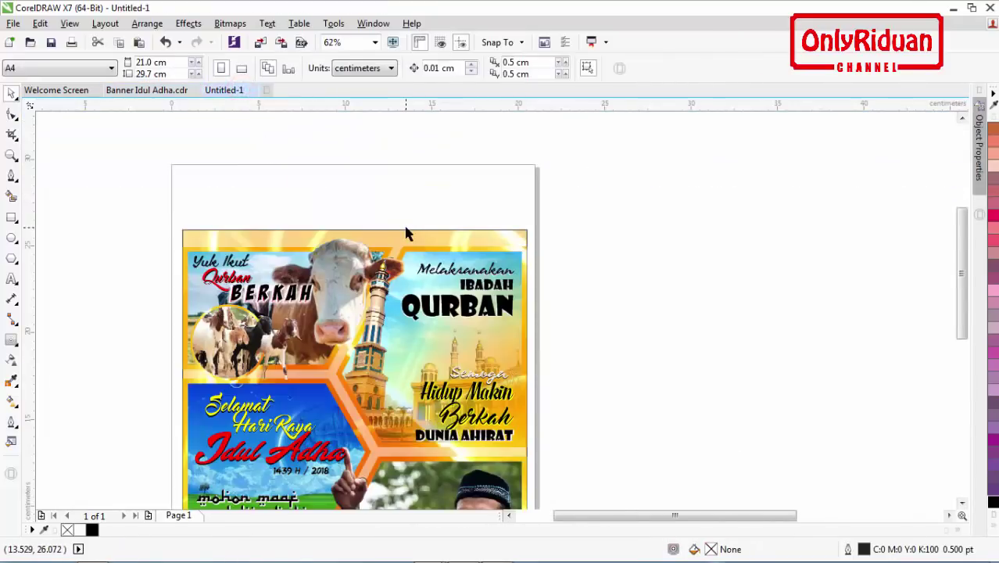
key(ctrl+v)
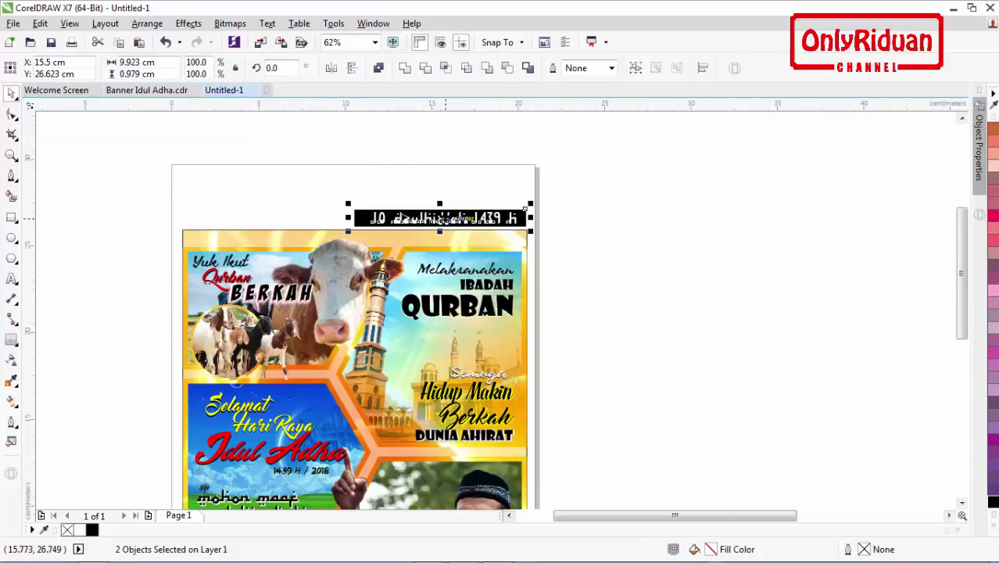
Step: Shrink the date strip to about 7.67 by 0.76 cm and place it just inside the banner's upper-right corner
scroll(395, 219, up, 2)
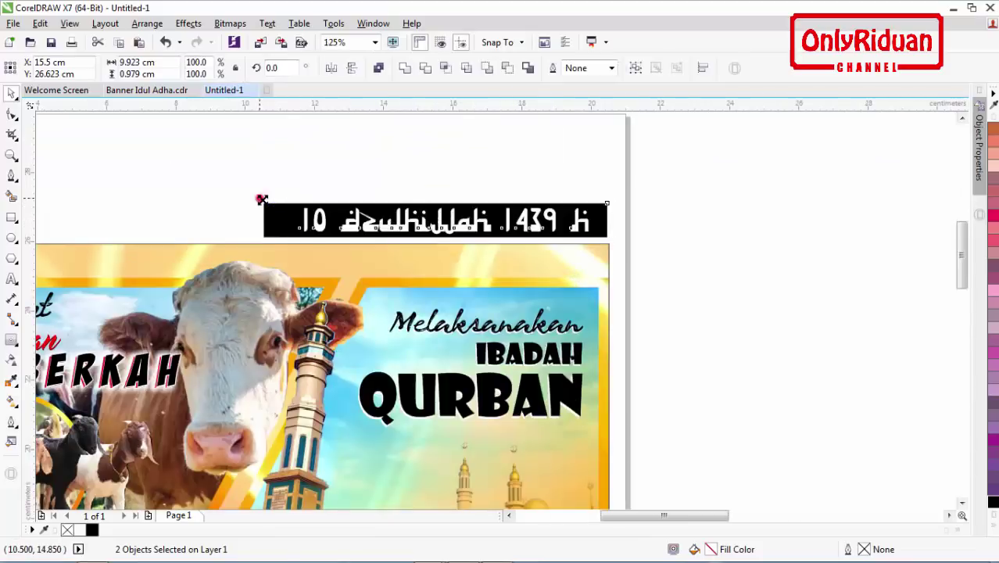
drag(259, 198, 341, 175)
drag(608, 225, 609, 247)
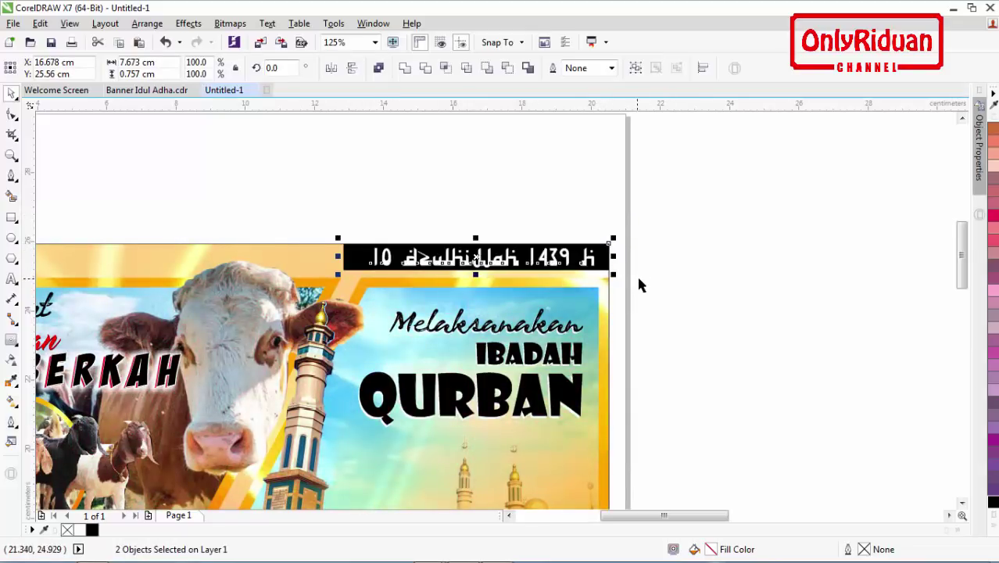
key(Down)
key(Down)
key(Down)
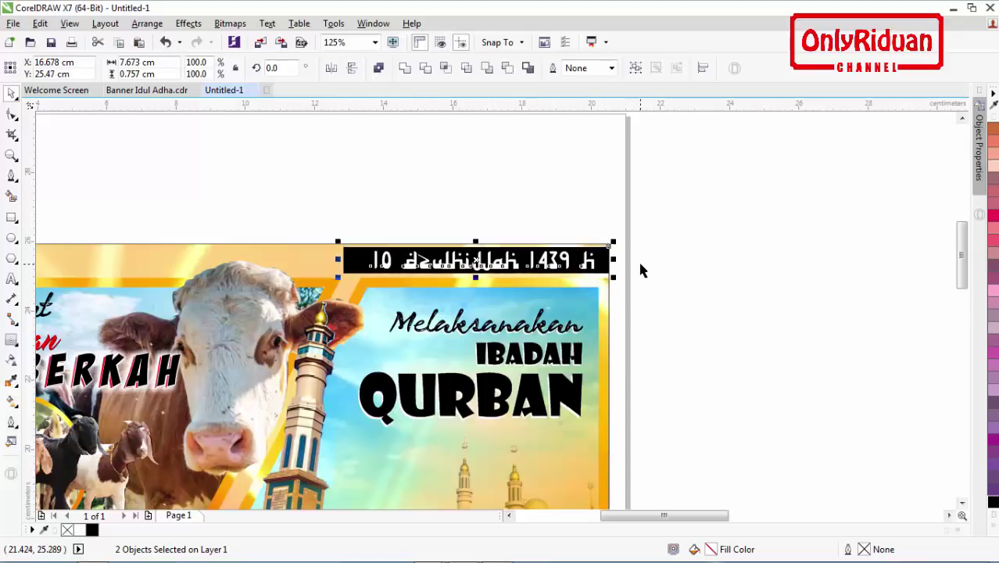
key(Down)
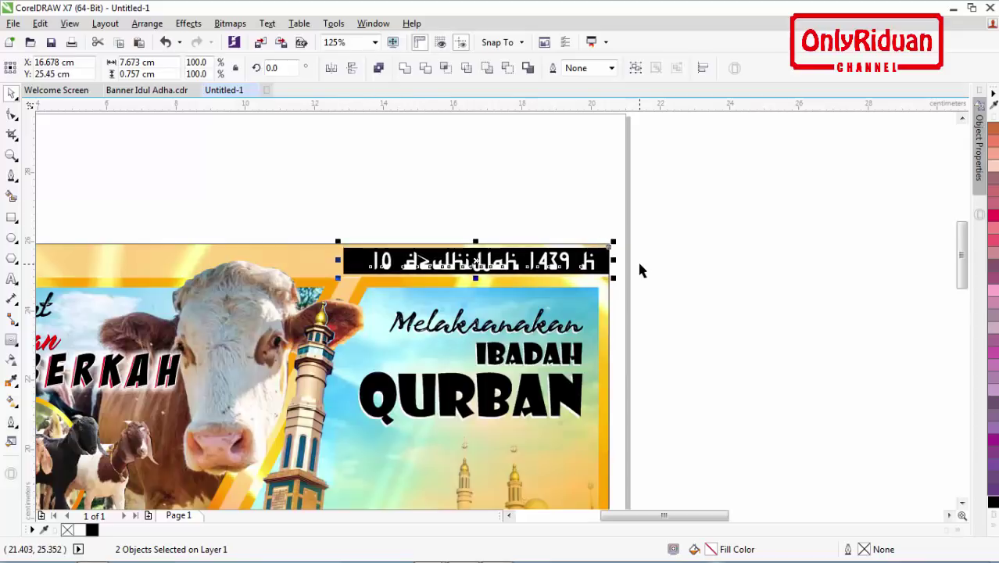
click(587, 261)
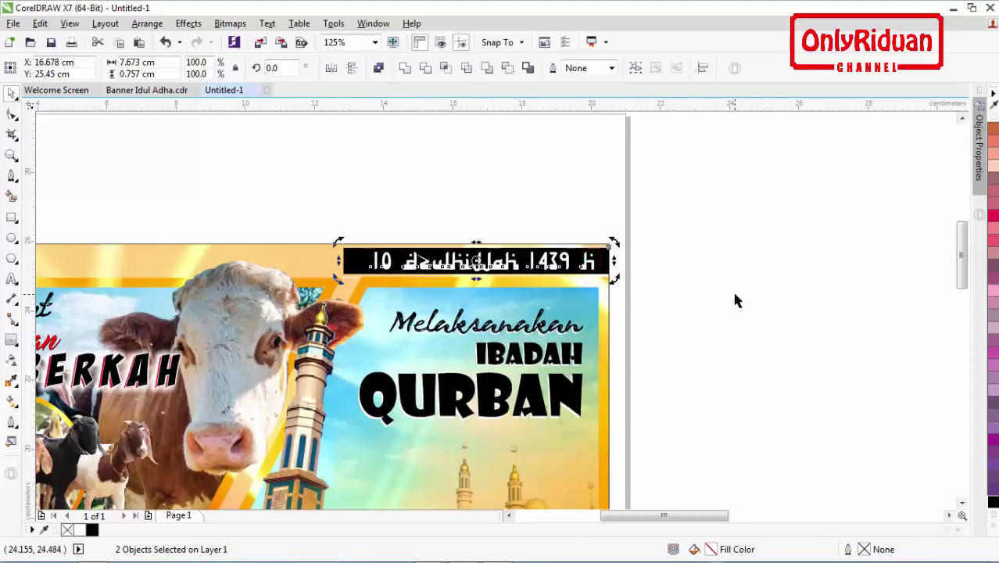
scroll(734, 293, down, 1)
drag(960, 248, 961, 305)
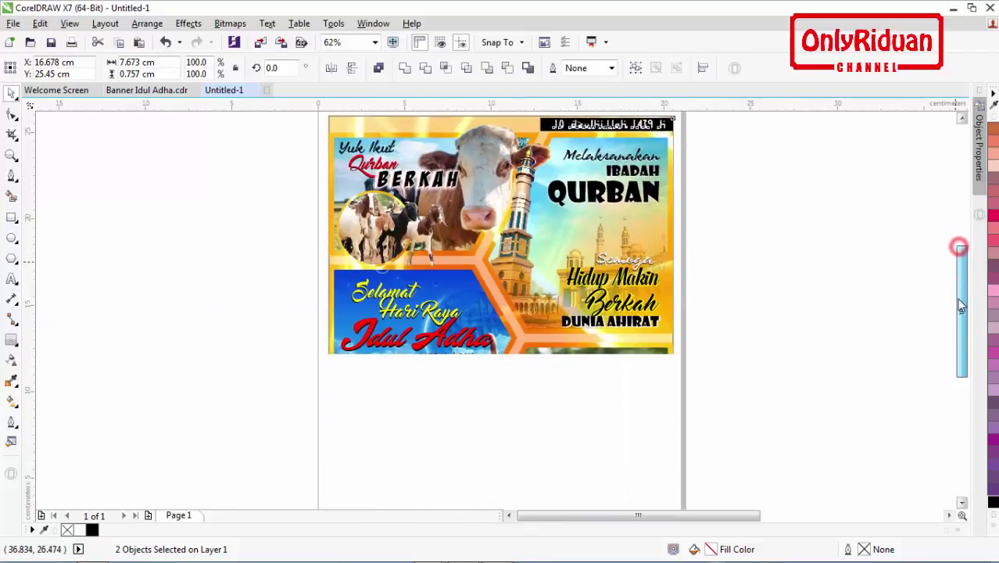
click(783, 282)
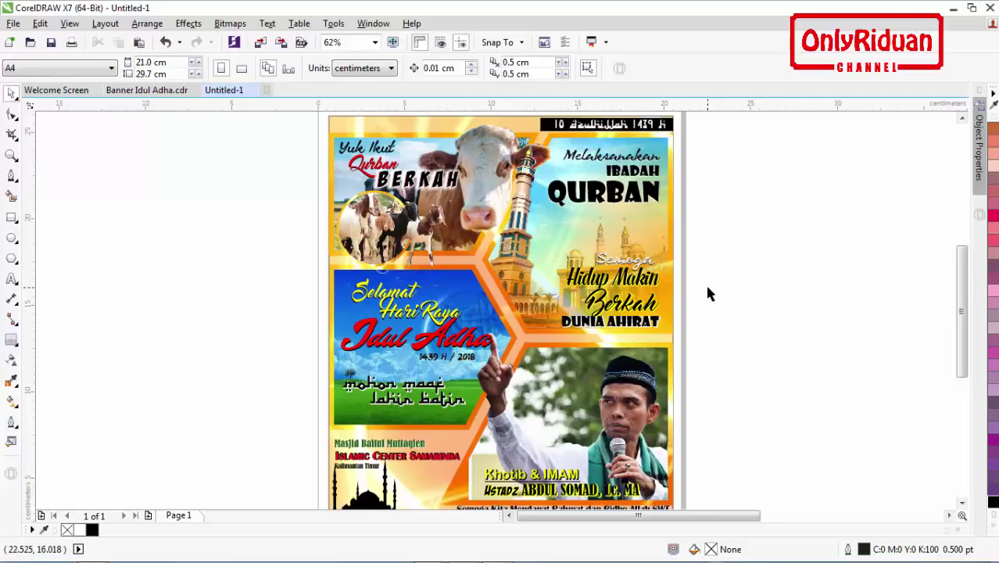
Step: Set the contour fill colour of the Hidup Makin text to red and clear its contour
scroll(642, 290, up, 2)
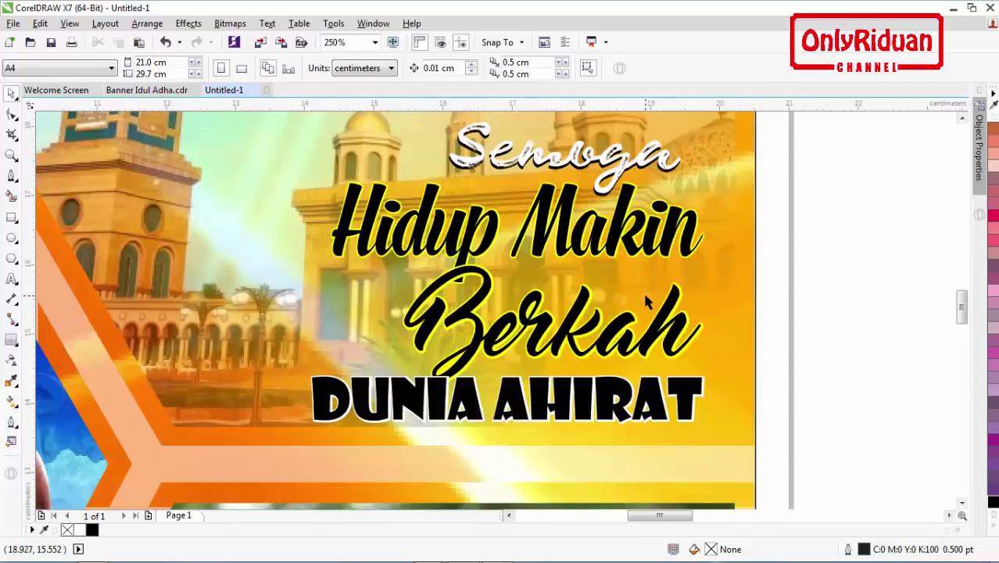
click(568, 226)
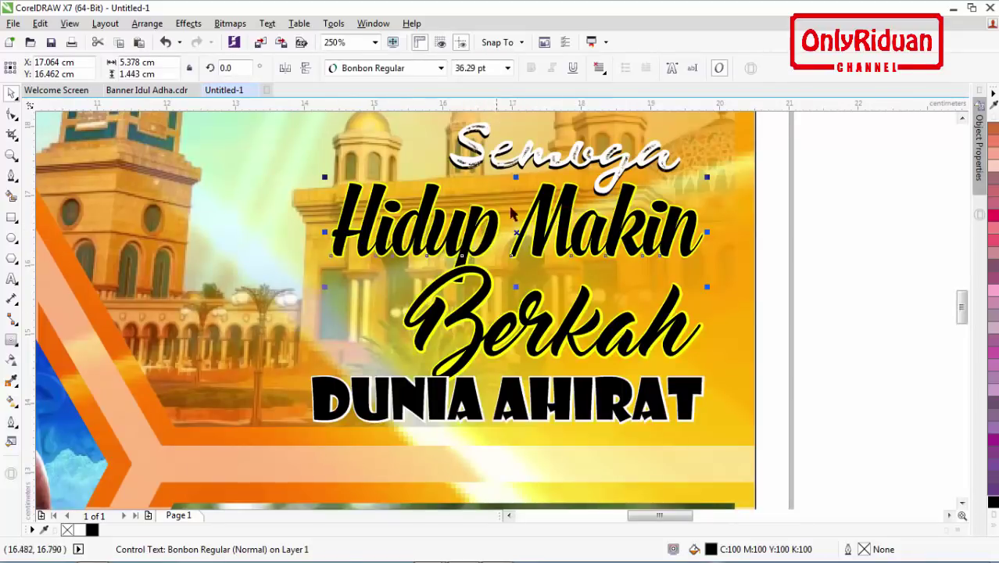
click(11, 341)
click(32, 341)
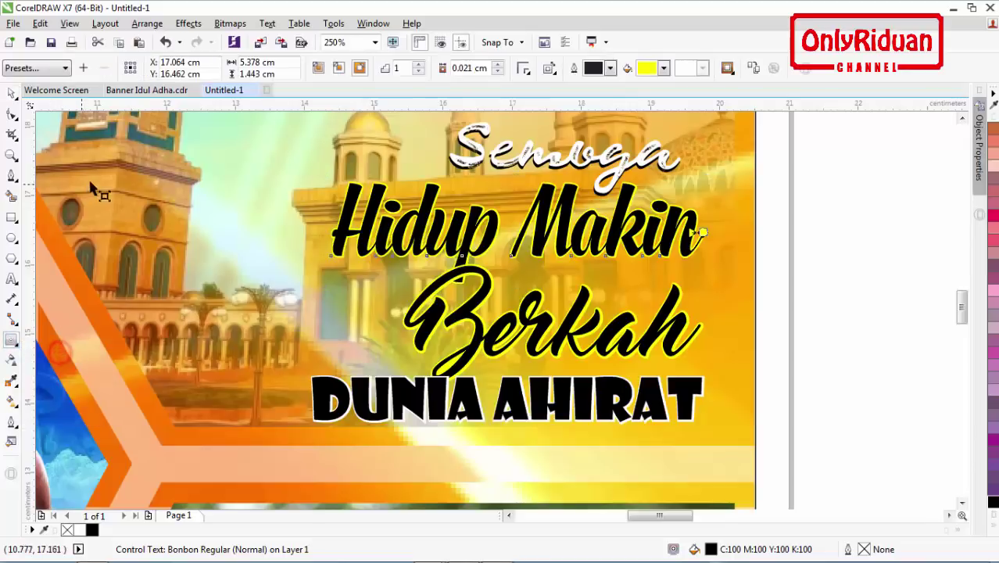
click(662, 68)
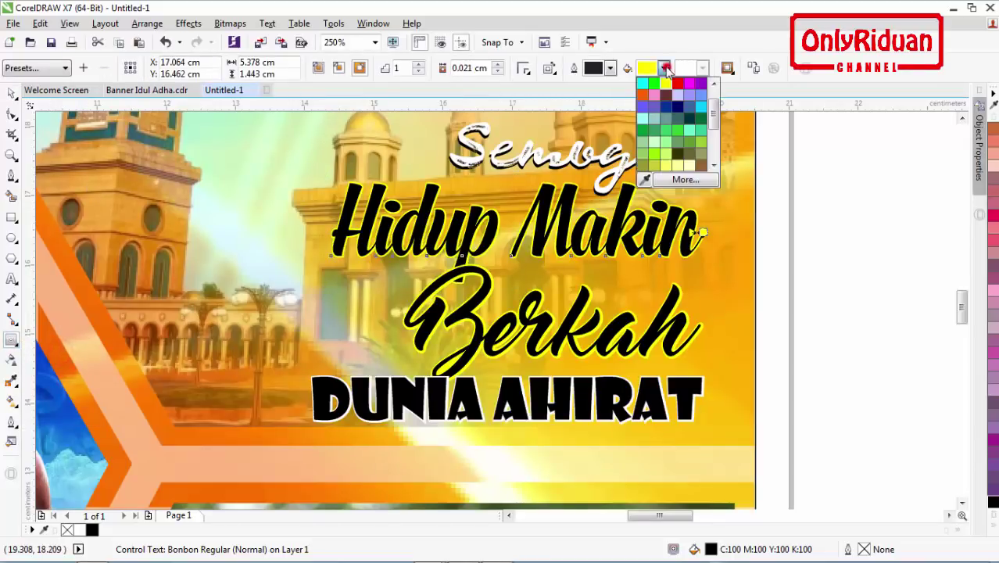
click(662, 68)
click(663, 68)
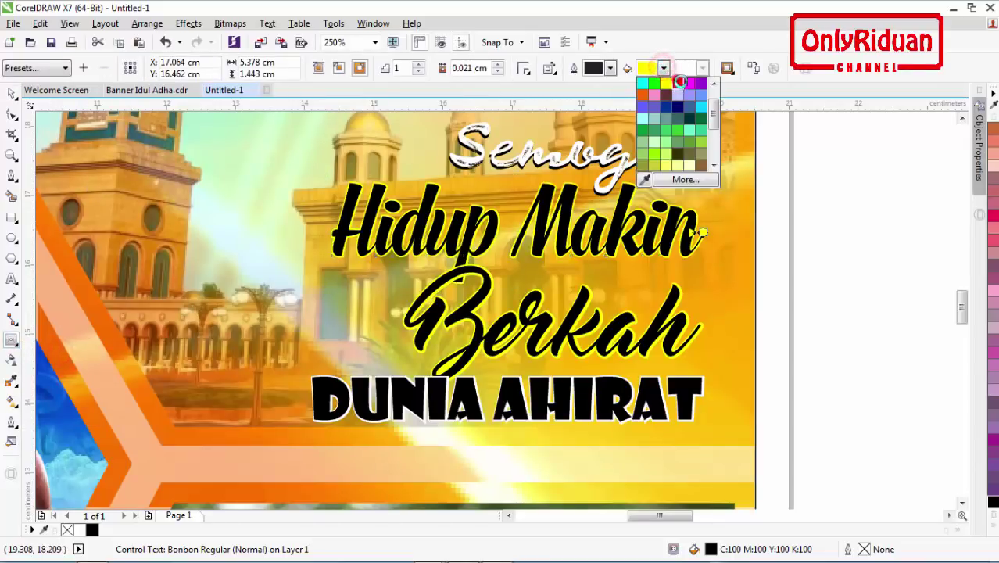
click(677, 83)
click(767, 68)
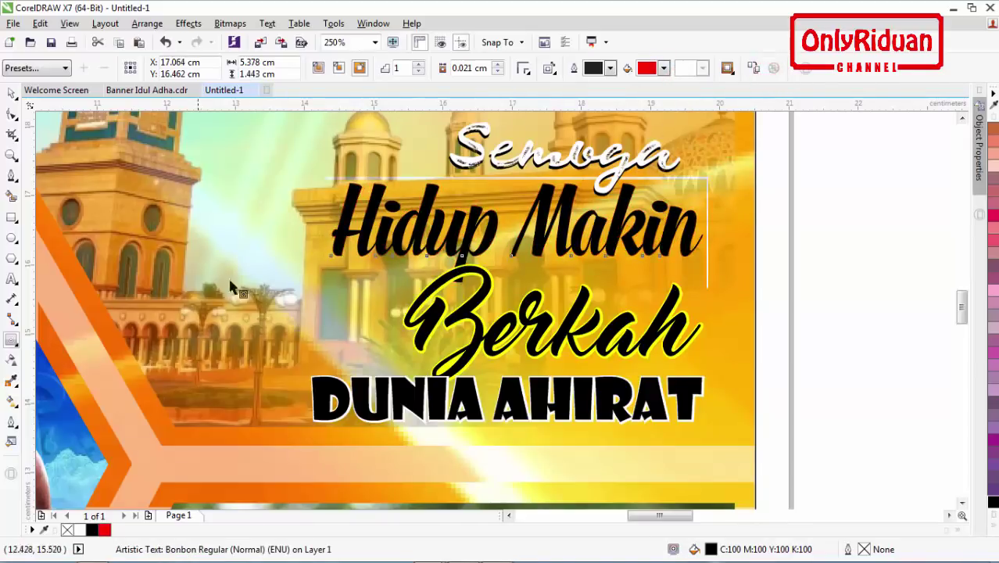
Step: Apply a one-step 0.03 cm contour to the Hidup Makin text and set its fill colour to yellow
click(12, 339)
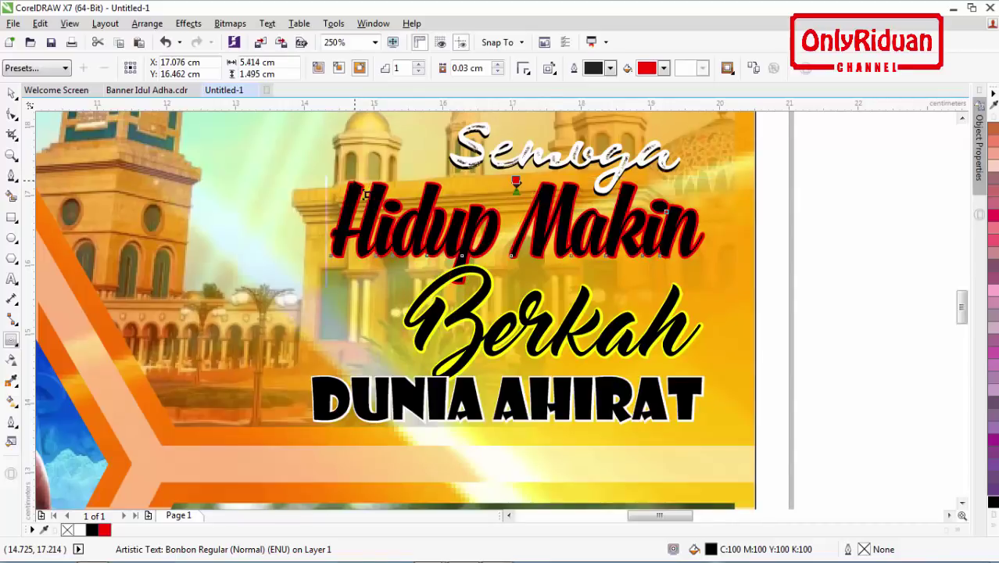
click(663, 68)
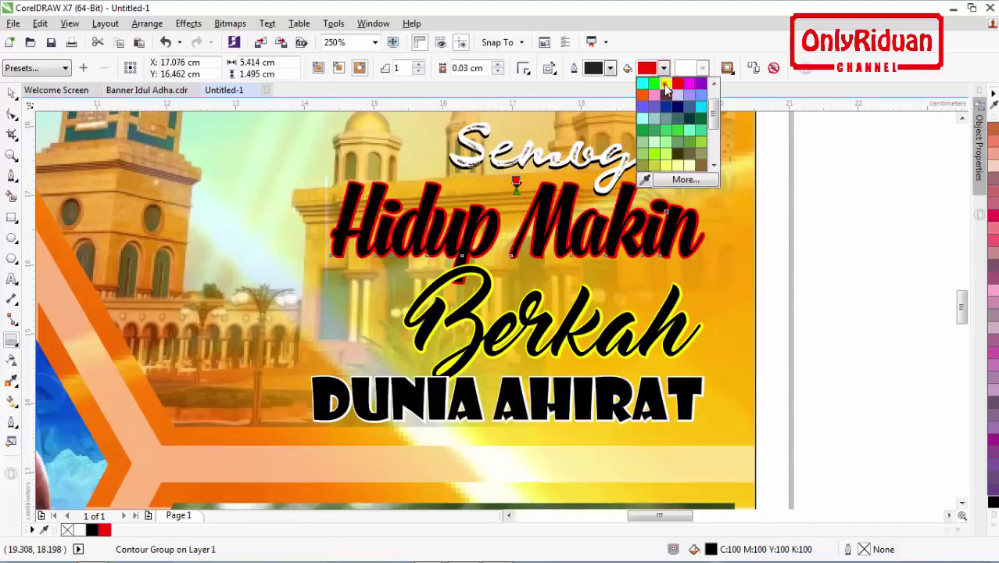
click(665, 82)
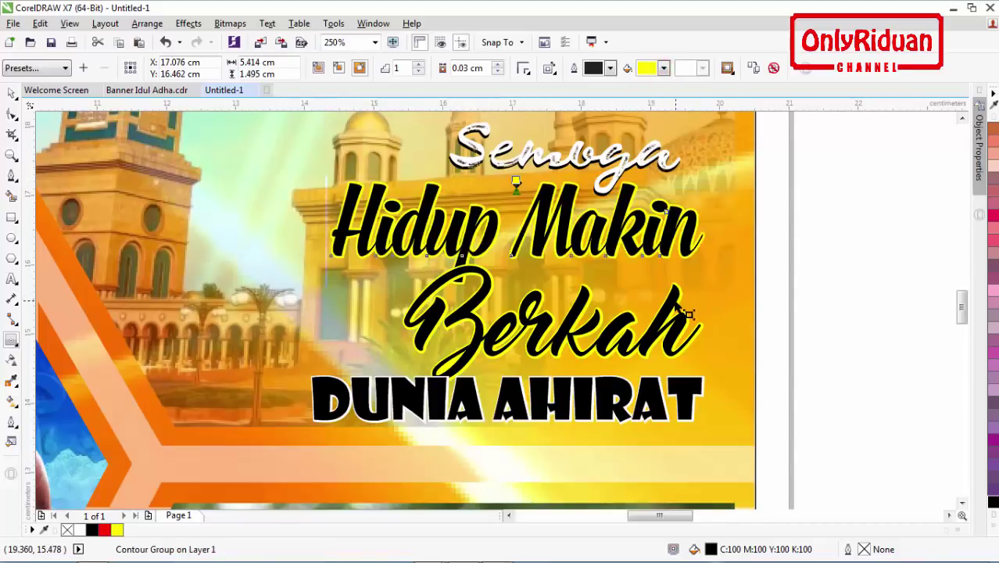
Step: Try to move the black QURBAN text off its white backing copy and undo the move
scroll(594, 412, down, 3)
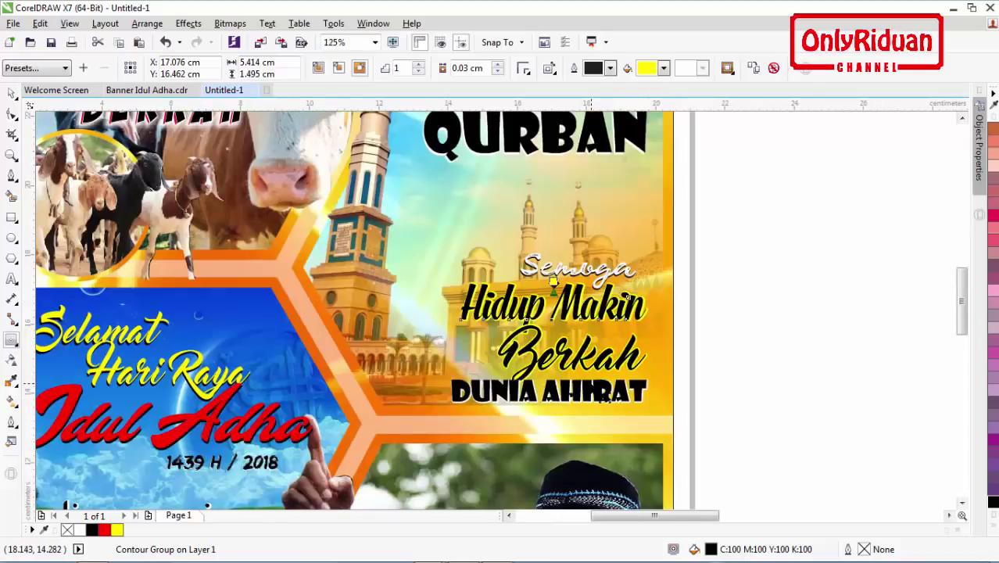
click(961, 117)
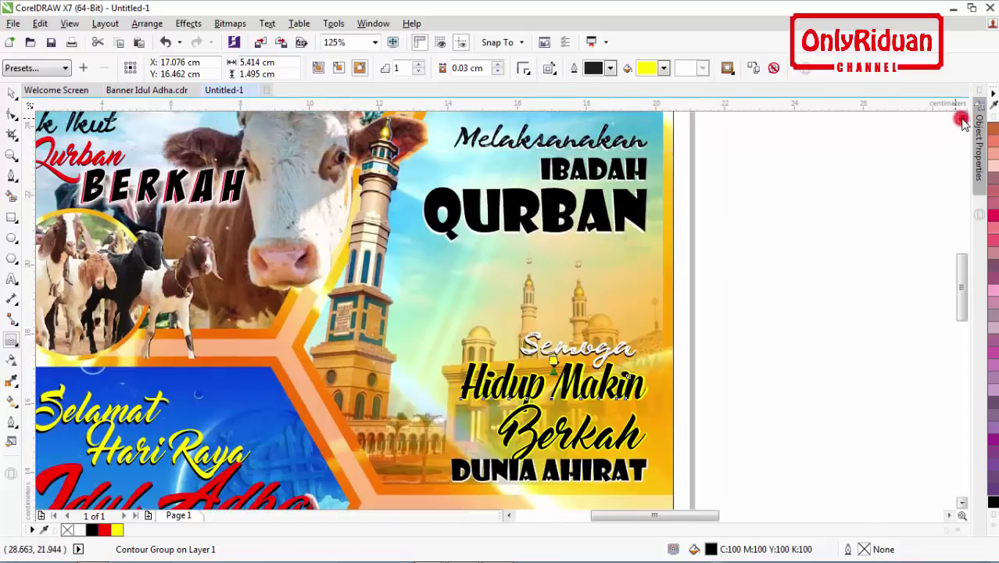
scroll(578, 275, up, 3)
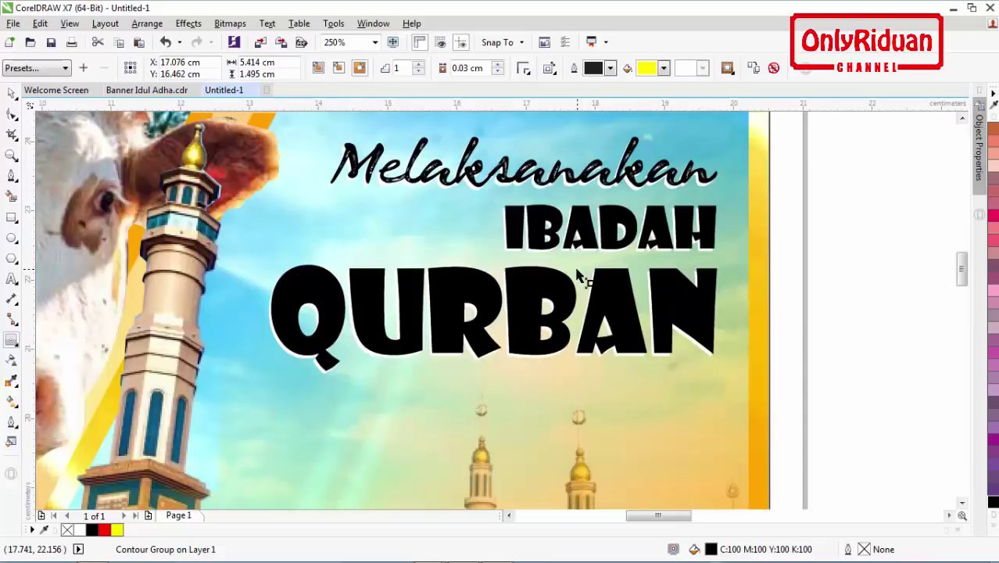
click(12, 92)
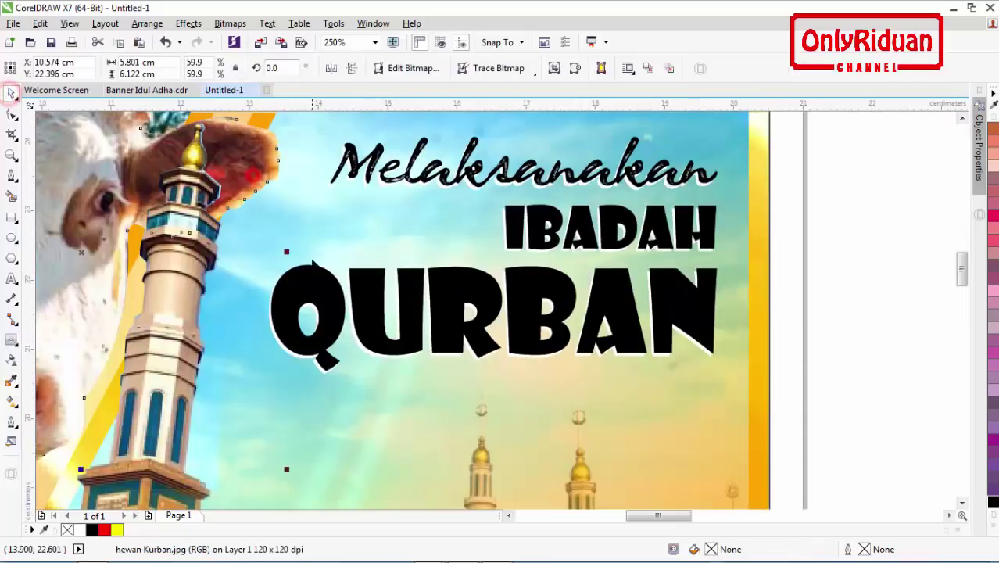
drag(312, 263, 363, 250)
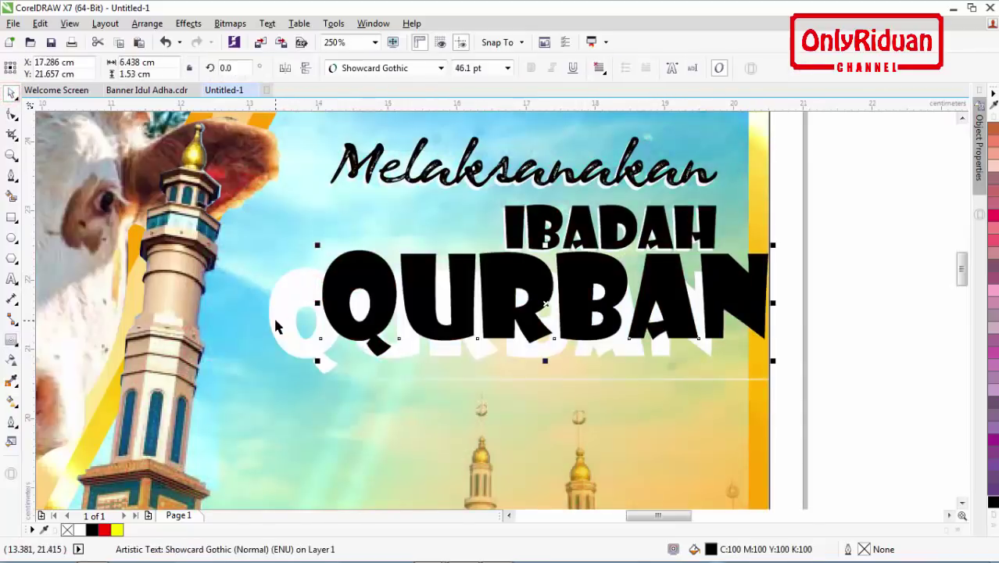
key(ctrl+z)
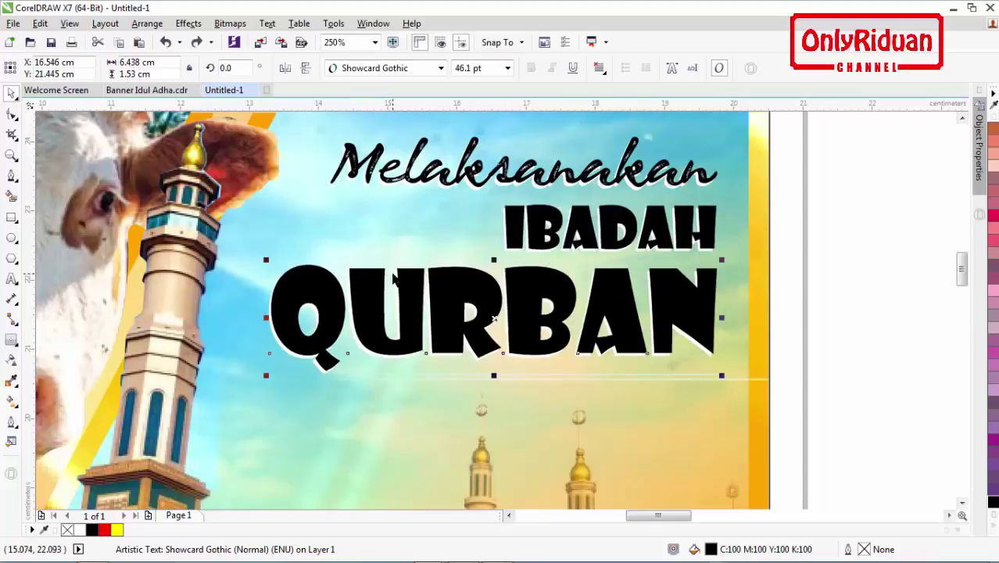
Step: Select all the banner's objects and group them together
scroll(393, 275, down, 2)
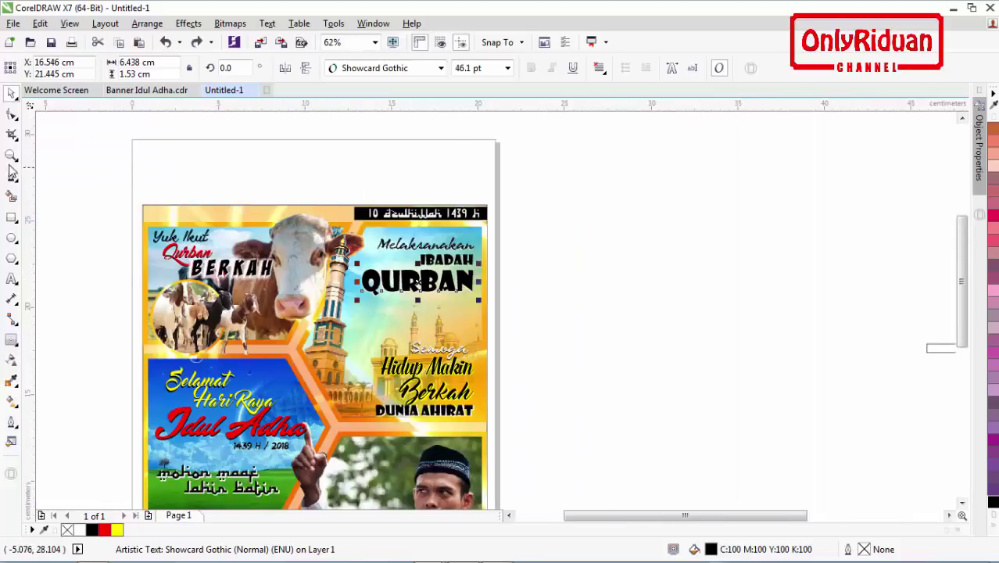
click(11, 155)
click(175, 67)
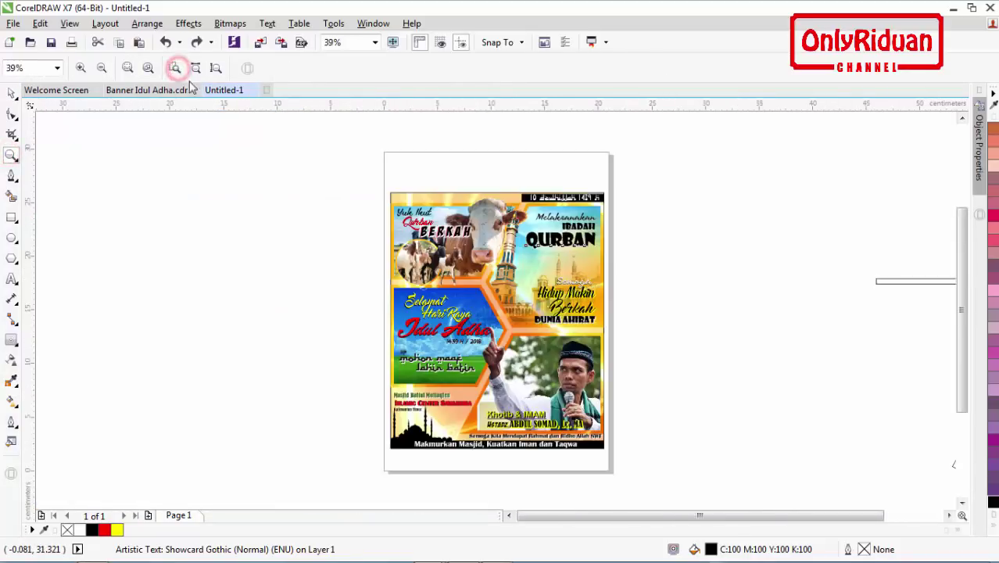
drag(384, 183, 620, 461)
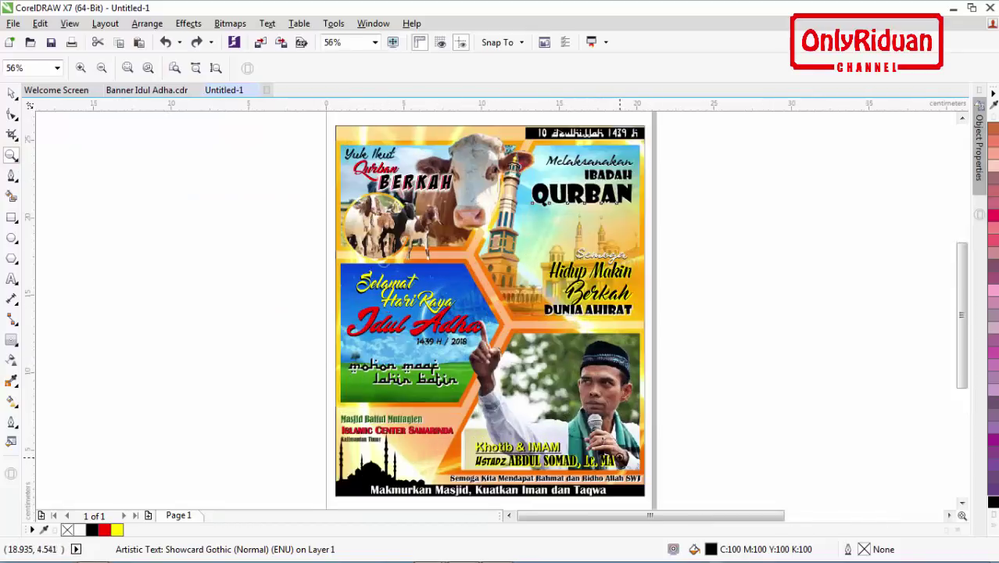
click(10, 94)
click(172, 205)
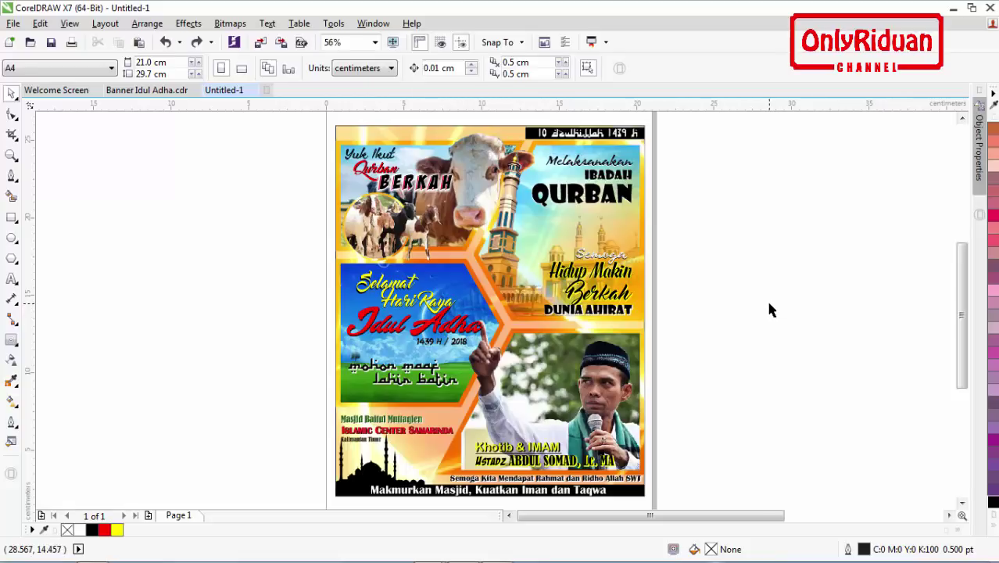
drag(686, 503, 305, 127)
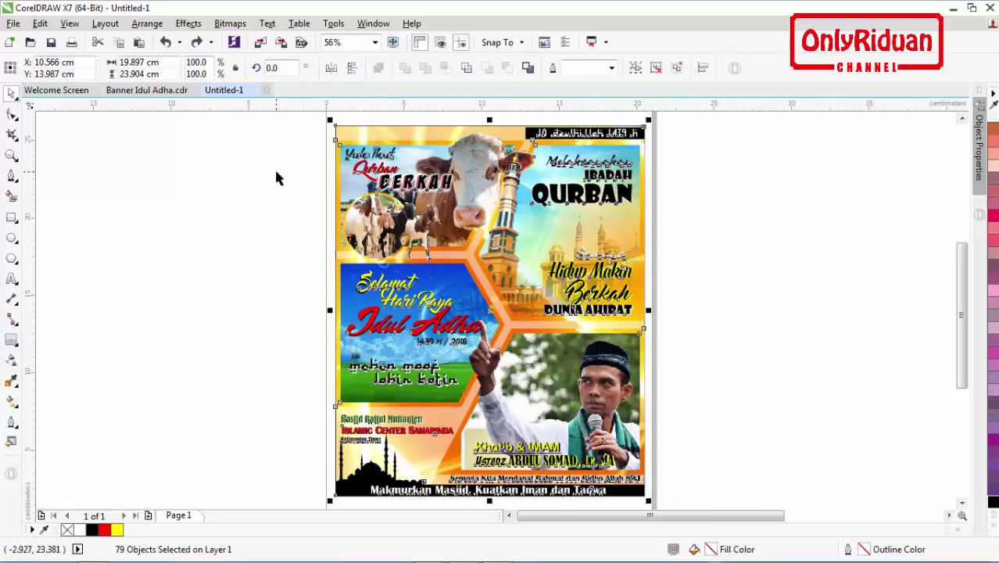
click(635, 68)
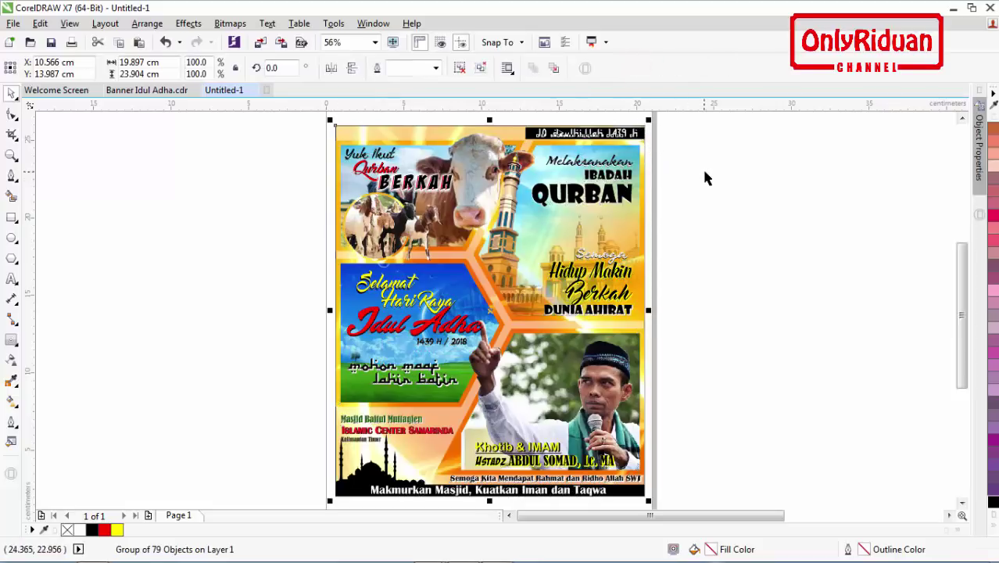
Step: Start a JPG export of the selected group into the Pictures library's Spanduk Idul Adha folder as Baliho 2.5x3m
click(13, 23)
click(41, 264)
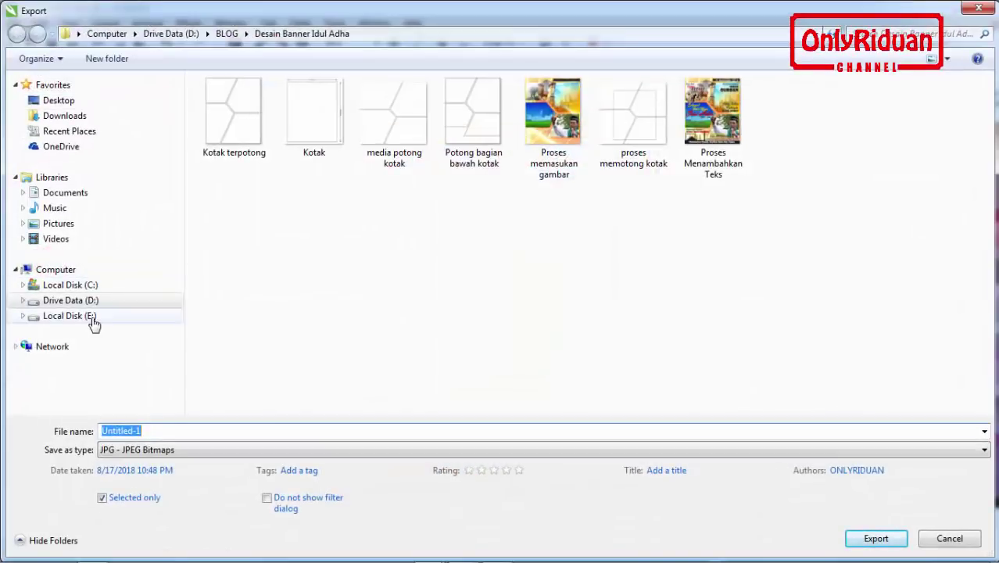
click(66, 223)
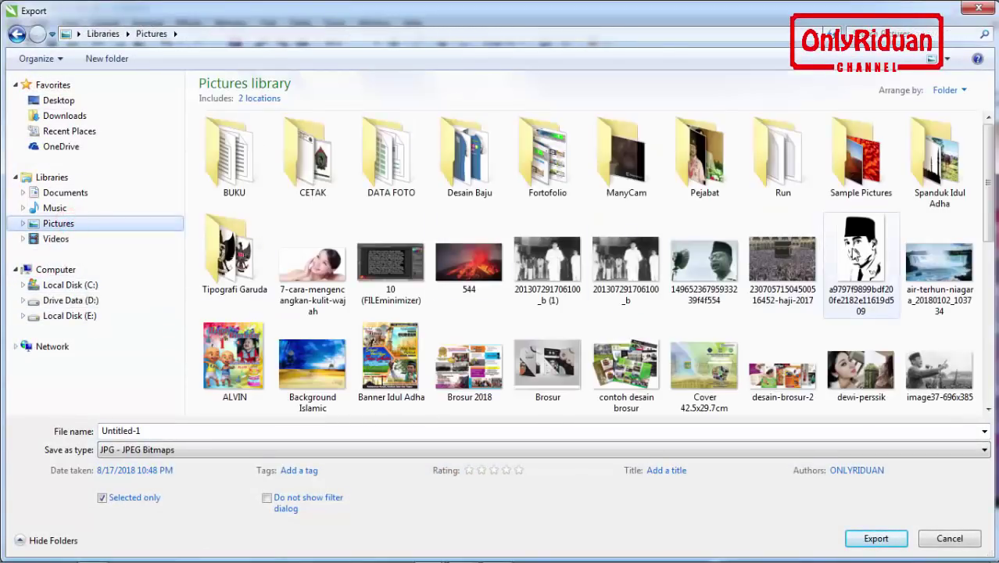
double_click(938, 188)
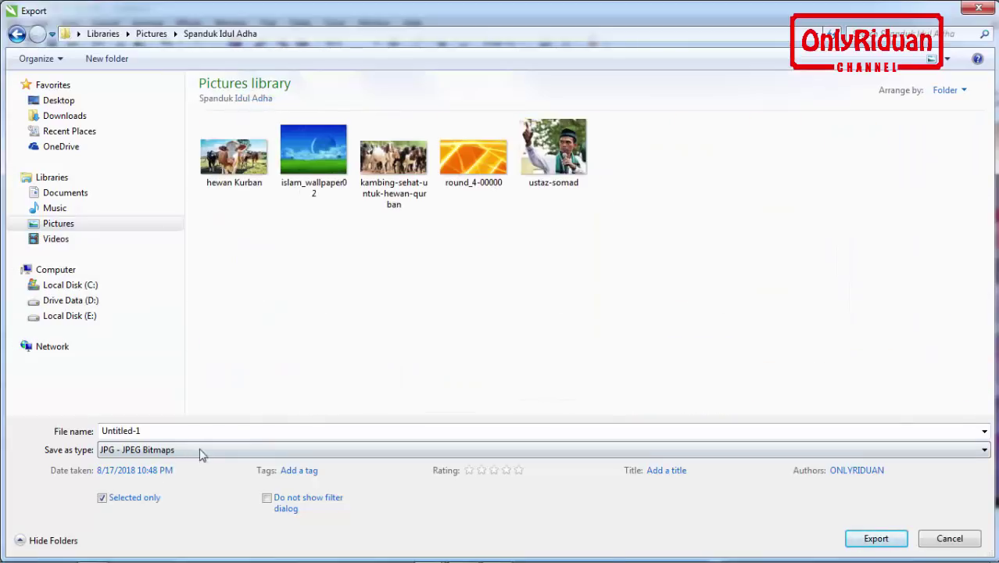
double_click(162, 429)
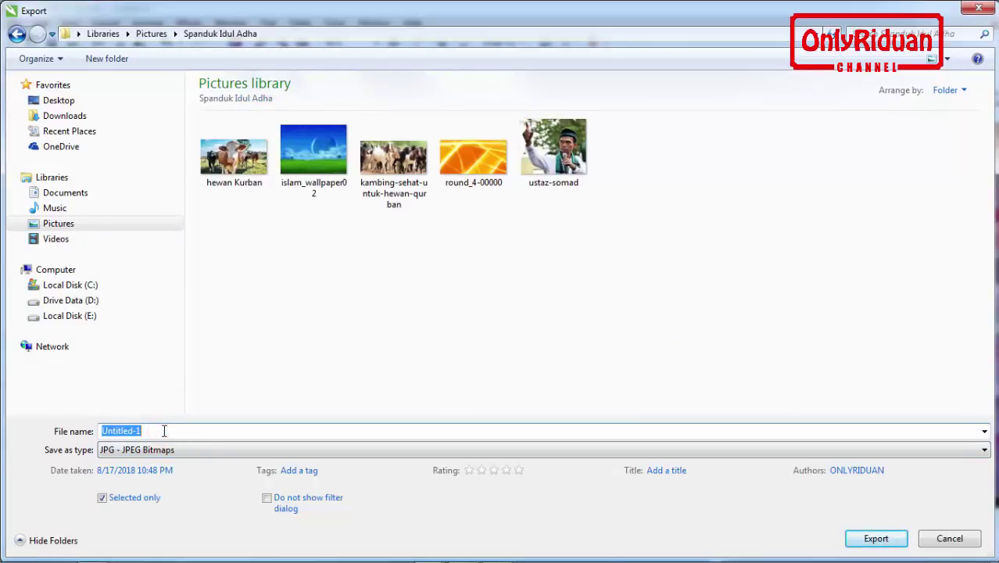
text(Baliho 2.5x3m)
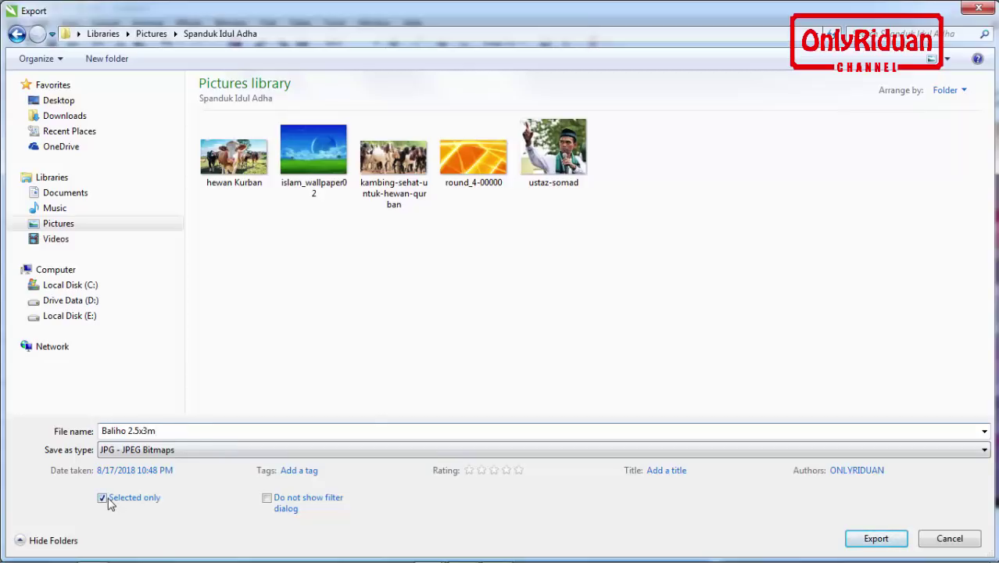
click(876, 539)
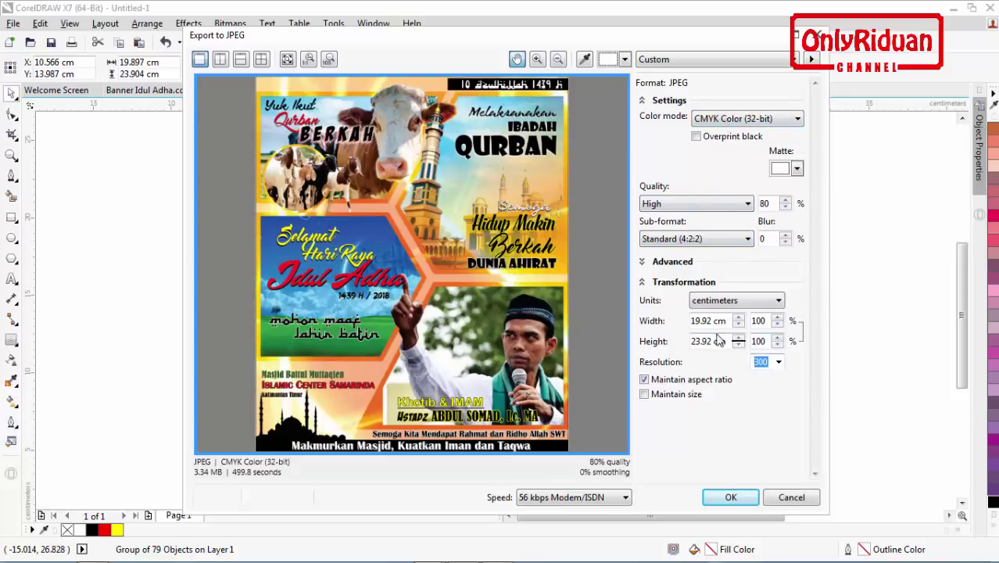
Step: Set the JPEG export resolution to 100 and its width to 250 cm with the aspect ratio maintained
click(778, 364)
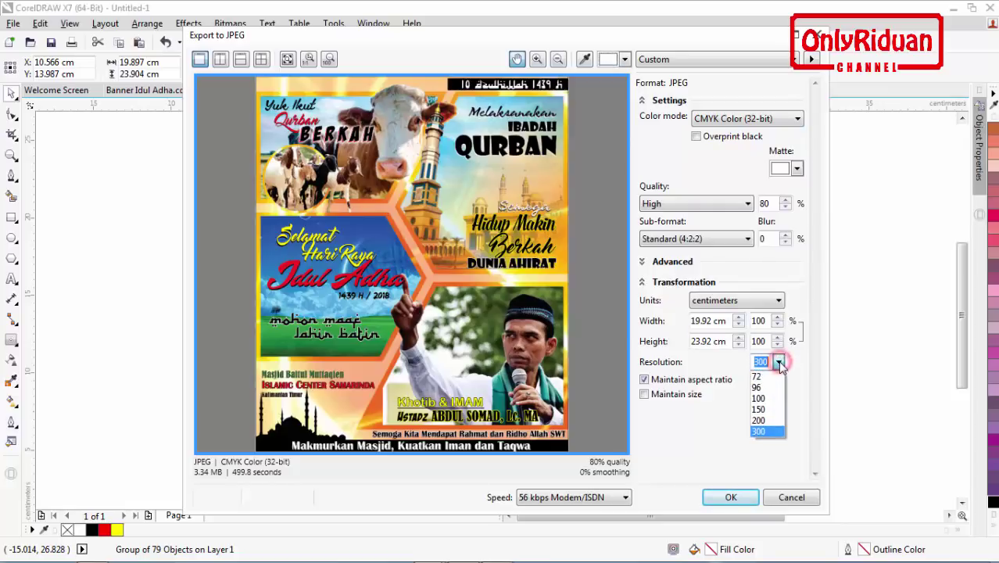
click(765, 399)
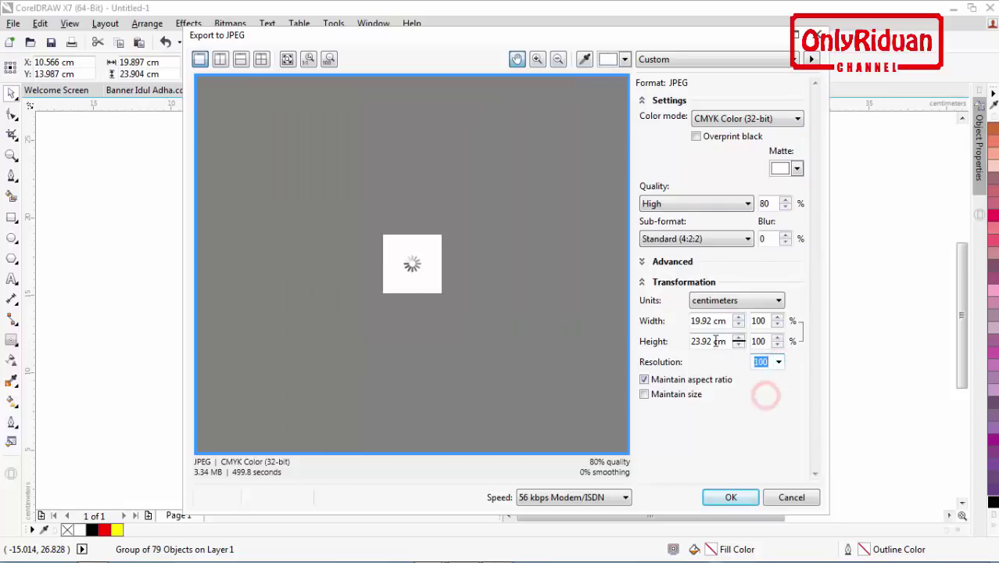
drag(713, 321, 669, 321)
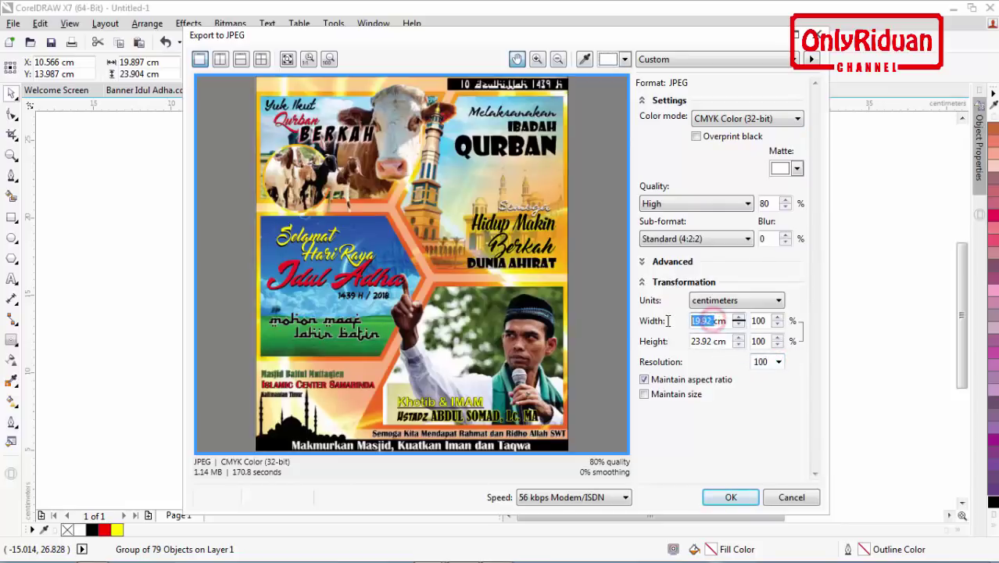
text(250)
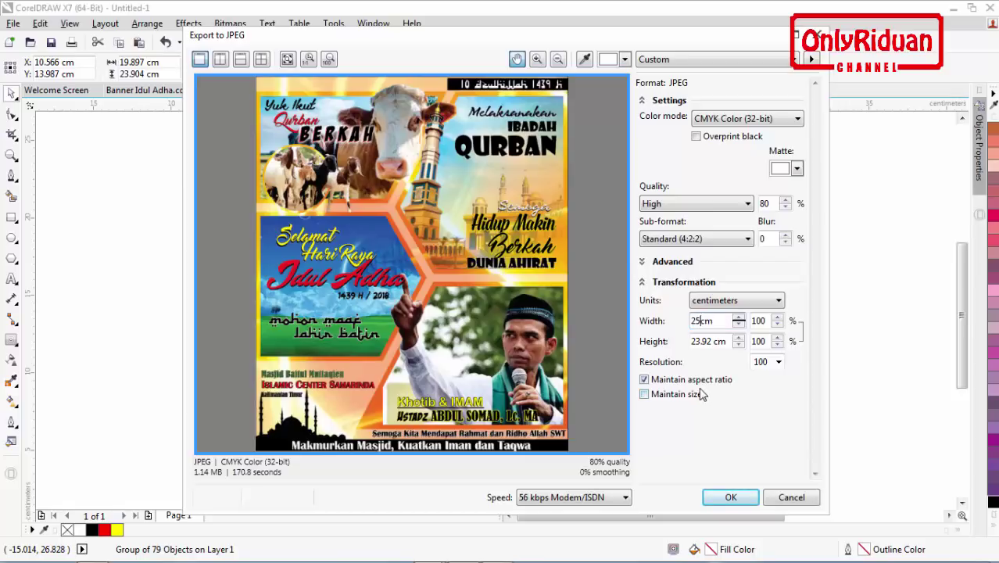
click(703, 341)
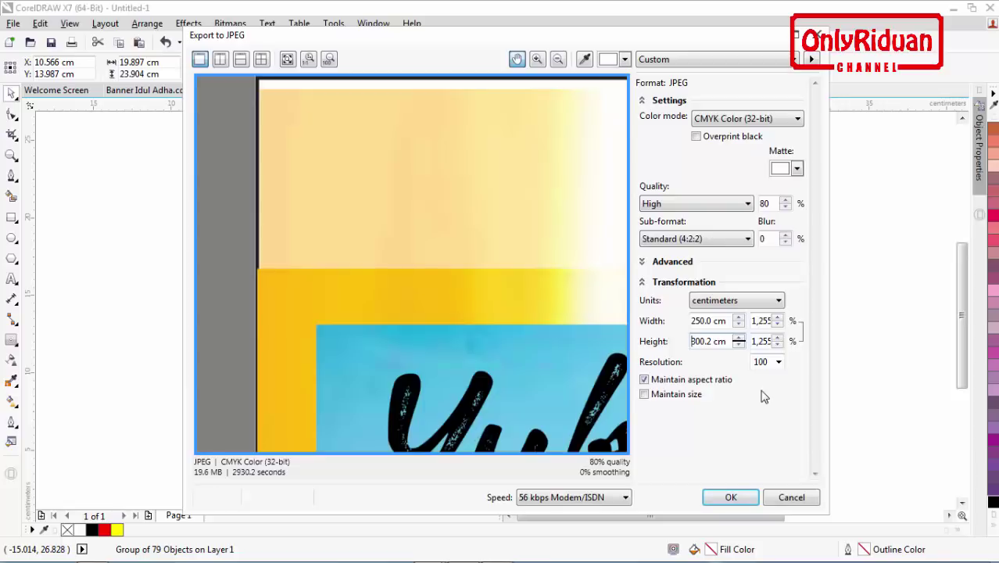
Step: Change the JPEG colour mode to RGB Color (24-bit), inspect the preview's sharpness and complete the export
drag(551, 330, 412, 212)
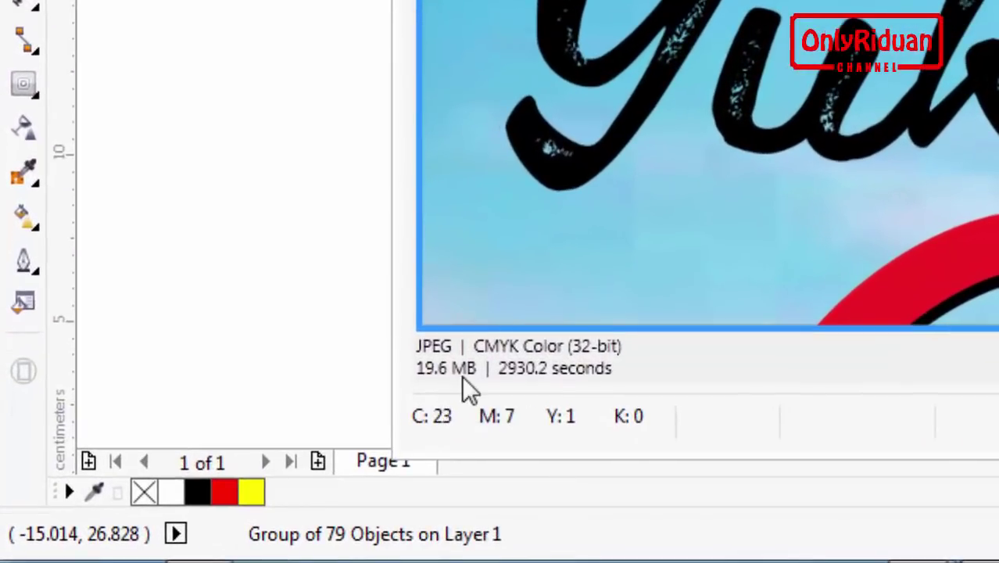
drag(709, 49, 865, 66)
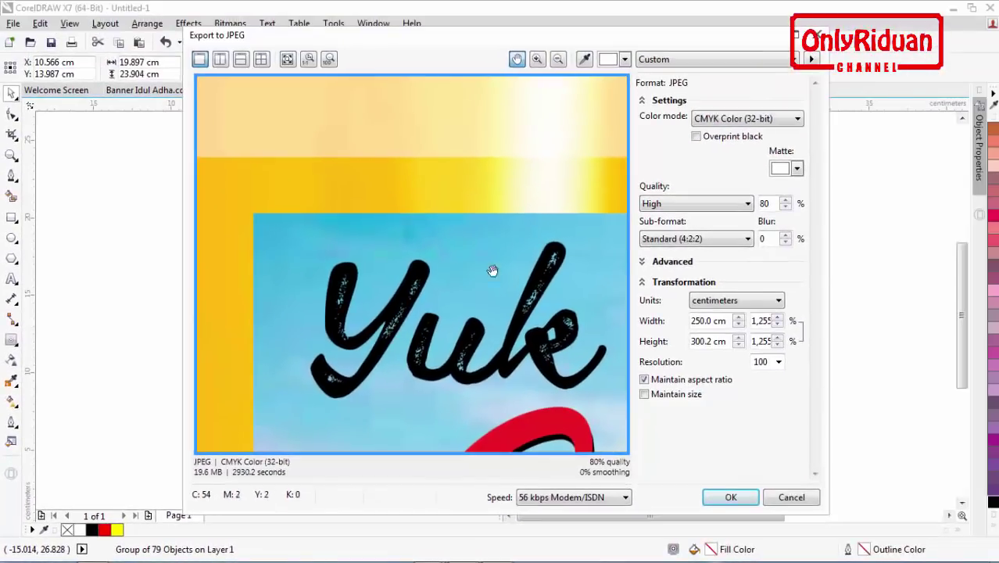
click(760, 118)
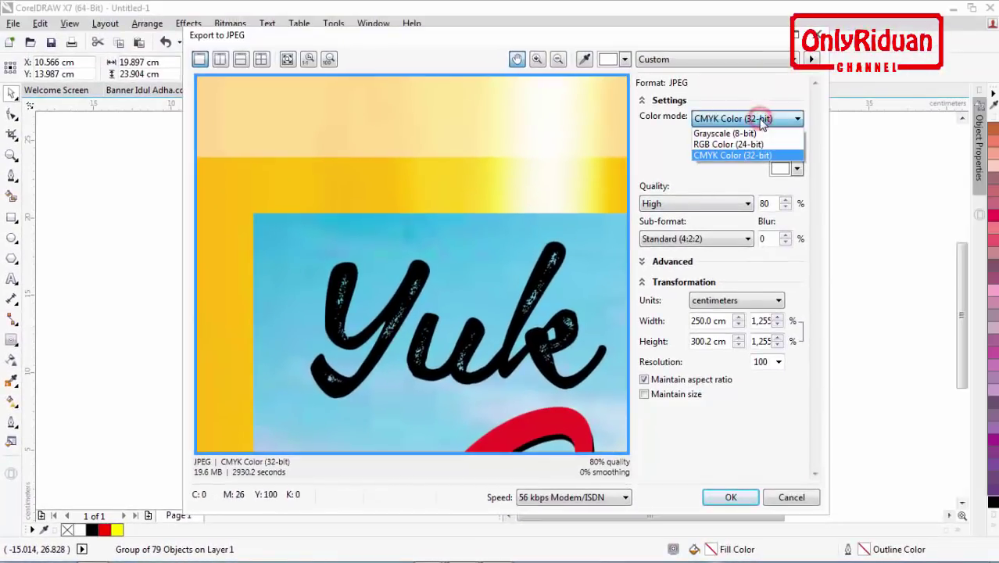
click(744, 145)
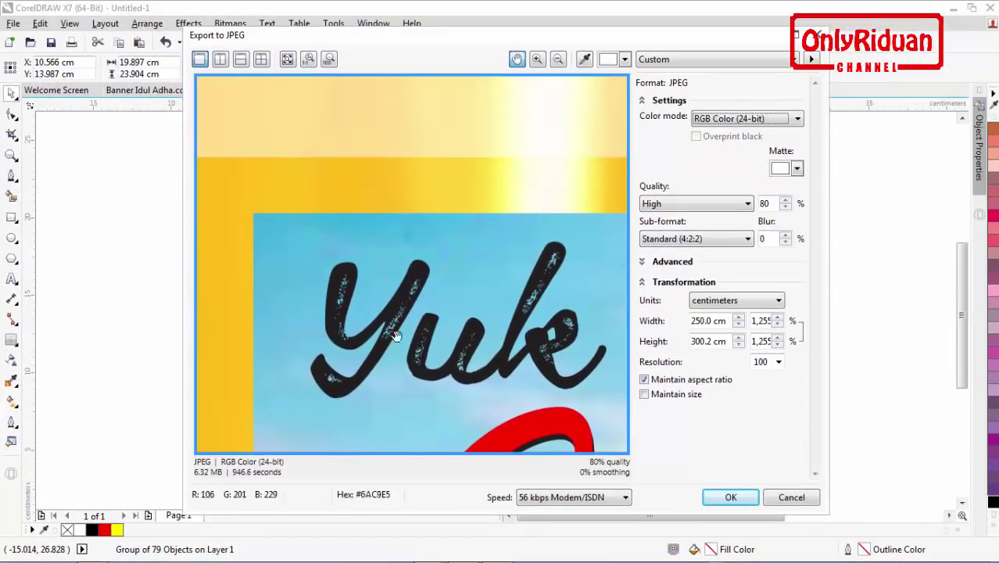
drag(421, 328, 348, 188)
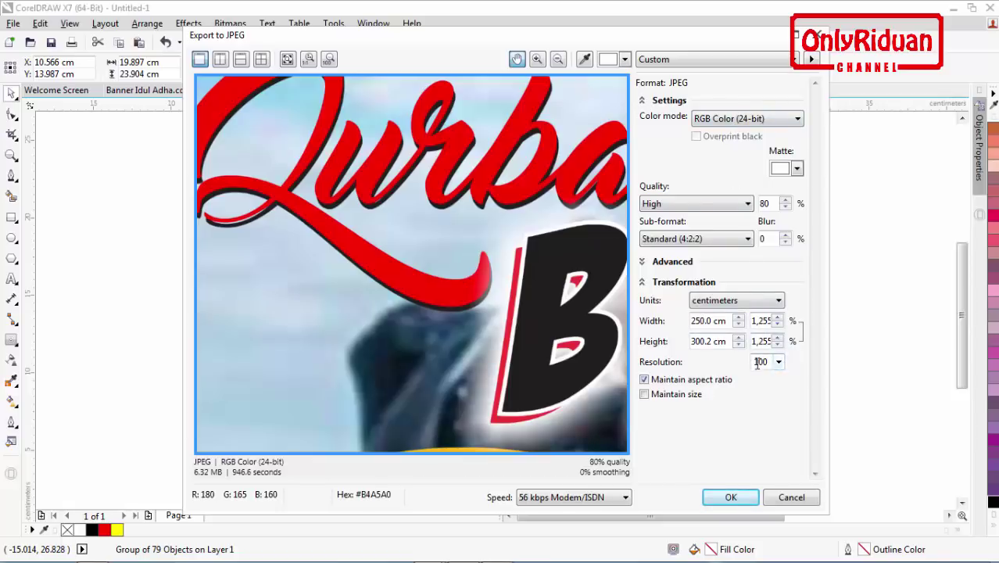
drag(437, 318, 422, 249)
drag(450, 303, 438, 235)
drag(415, 314, 369, 244)
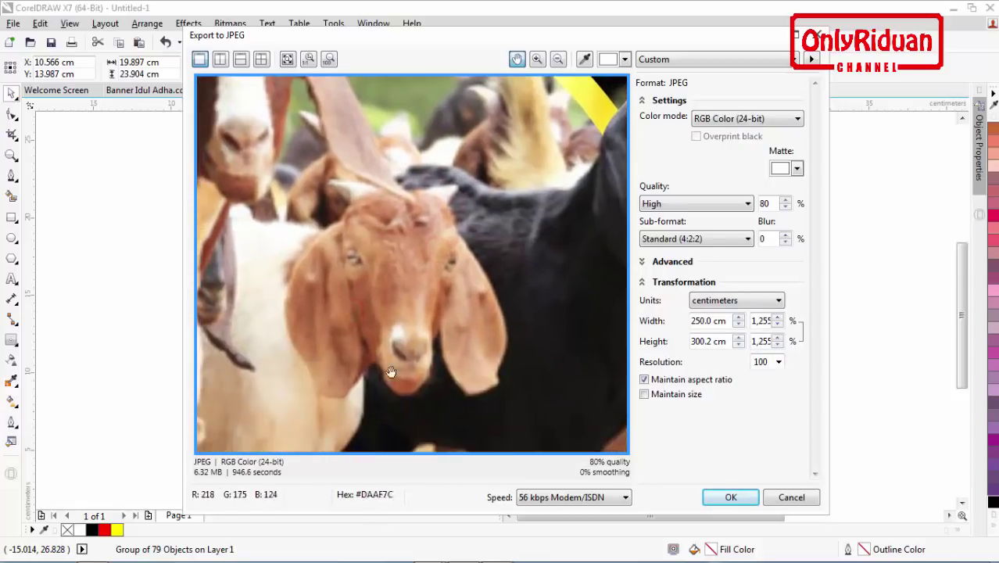
drag(408, 351, 420, 347)
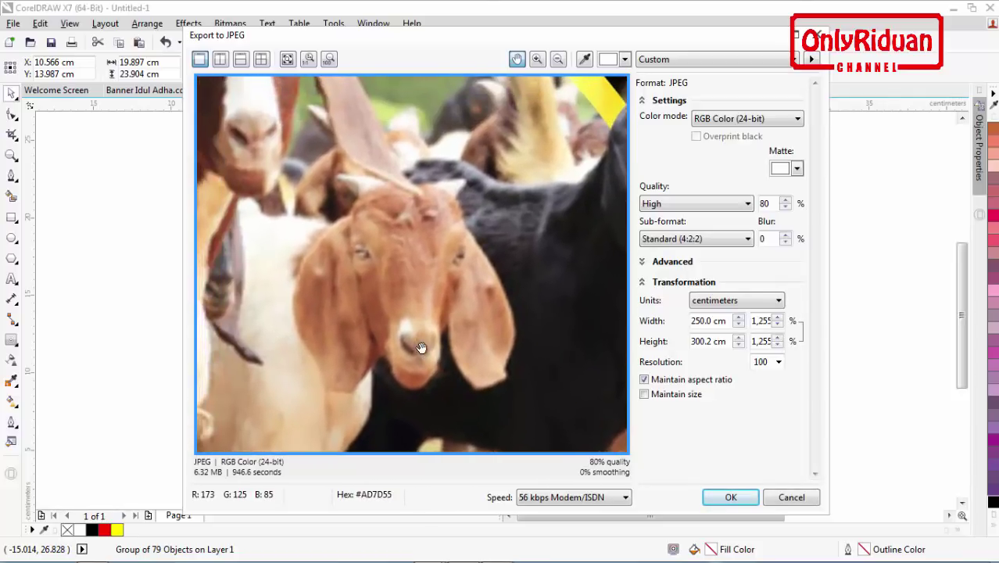
click(728, 497)
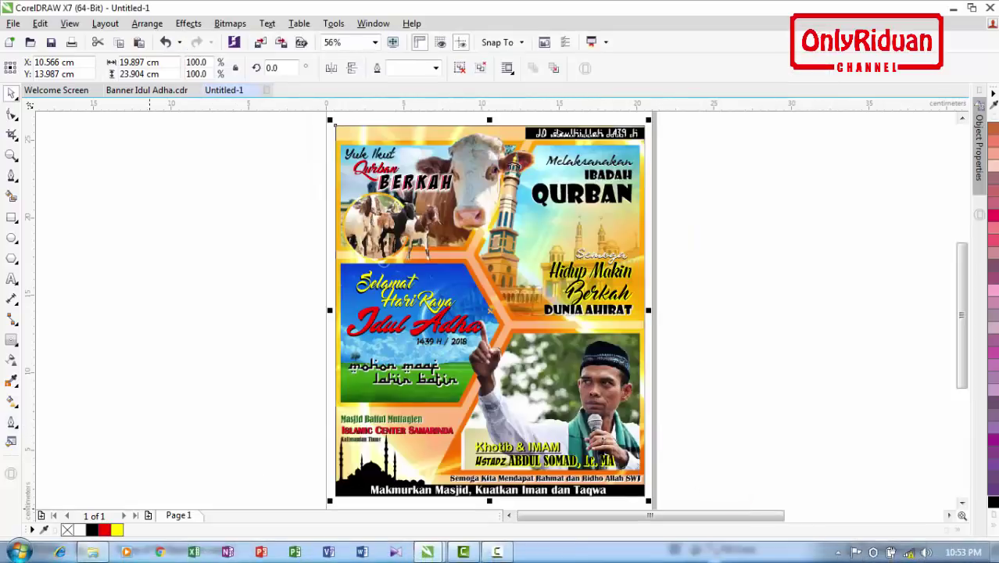
Step: Open the exported Baliho 2.5x3m image from its folder to check it, and return to the banner drawing
click(96, 552)
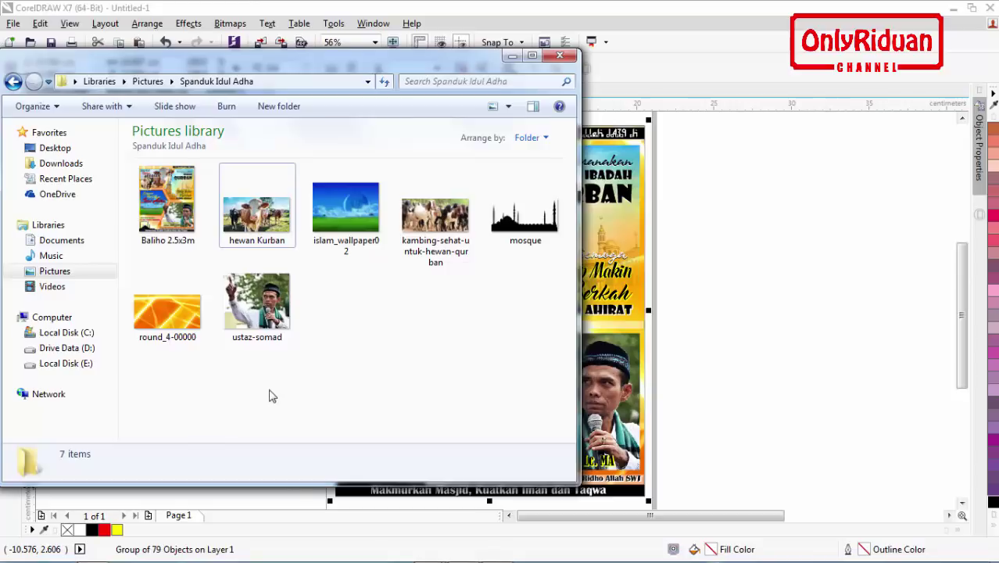
double_click(180, 208)
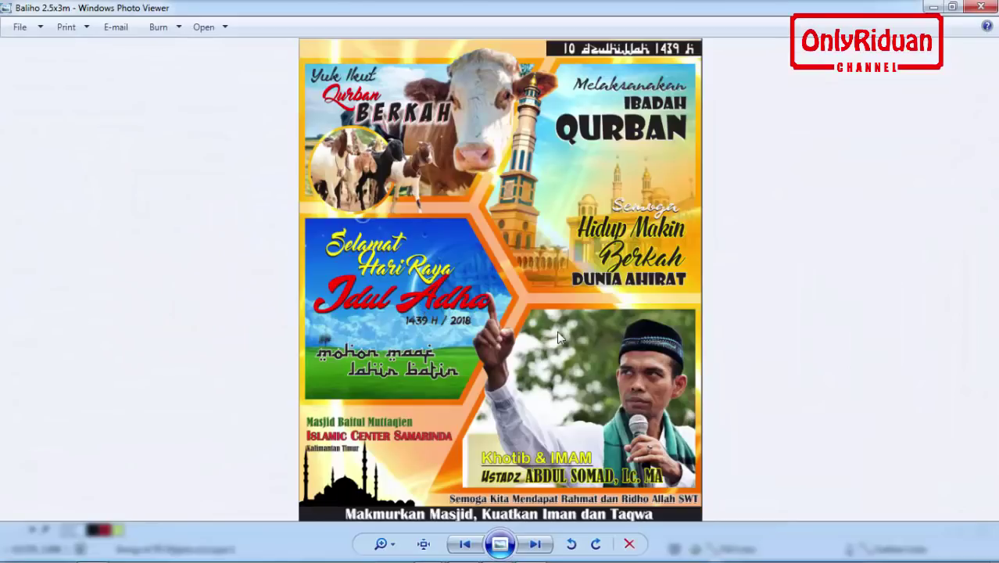
click(981, 7)
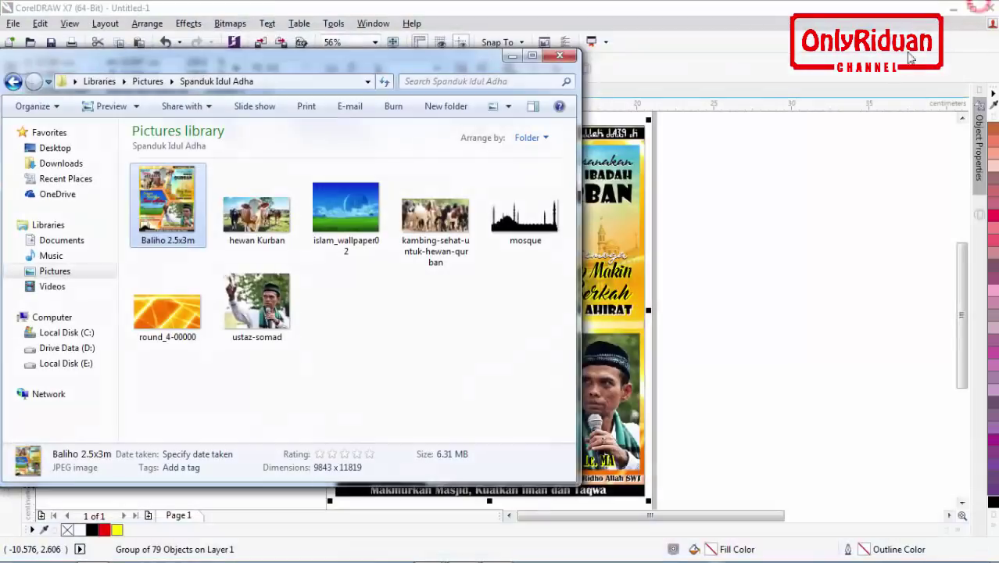
click(512, 56)
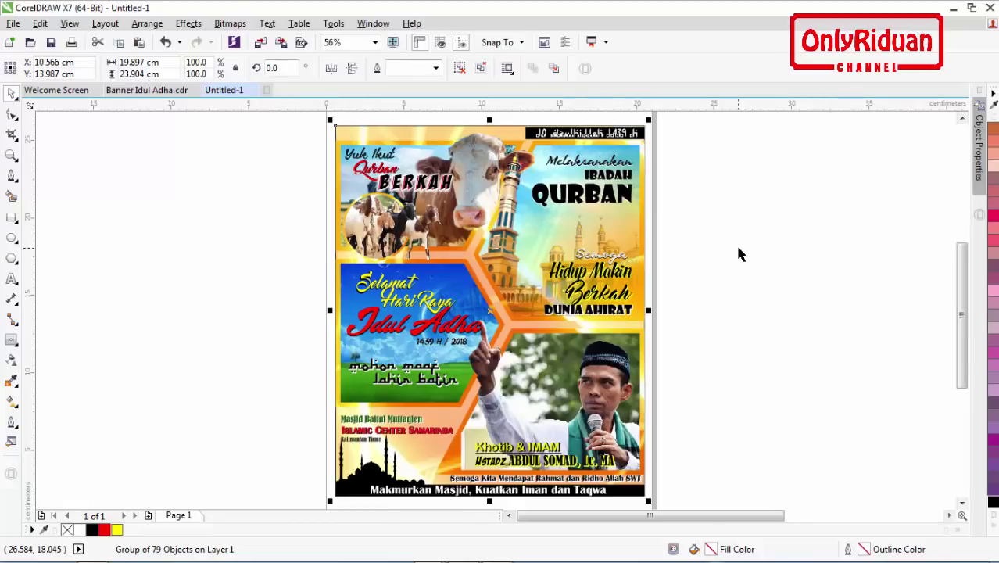